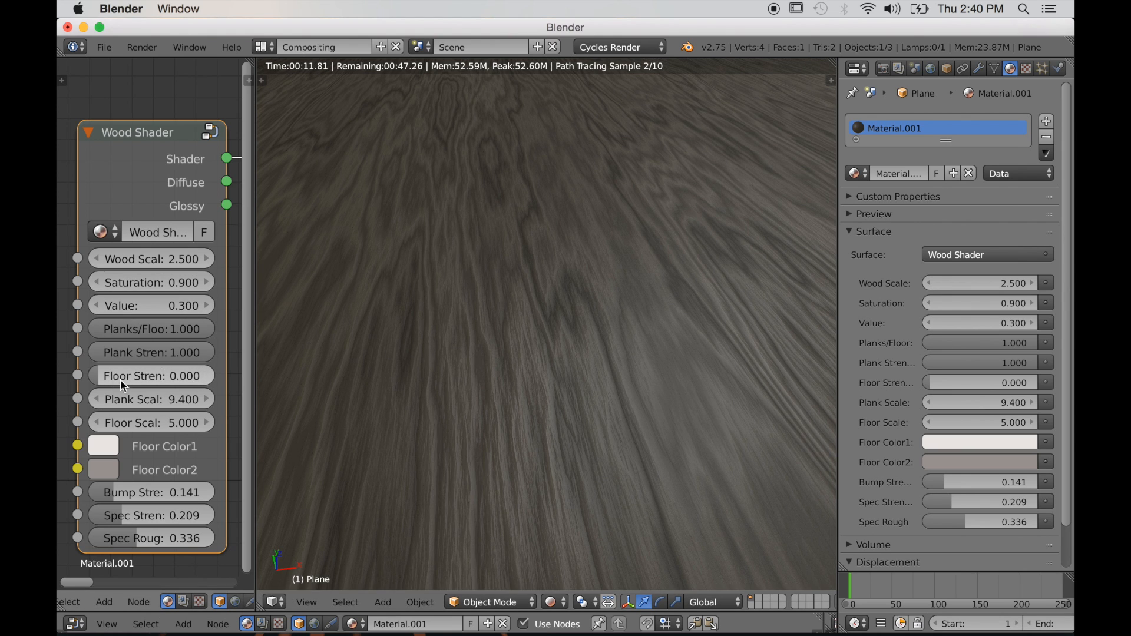
# Set the Wood Shader's Floor Strength to 1.000 and its Planks/Floor value to 0.000.
pyautogui.moveTo(125, 386); pyautogui.dragTo(177, 386)
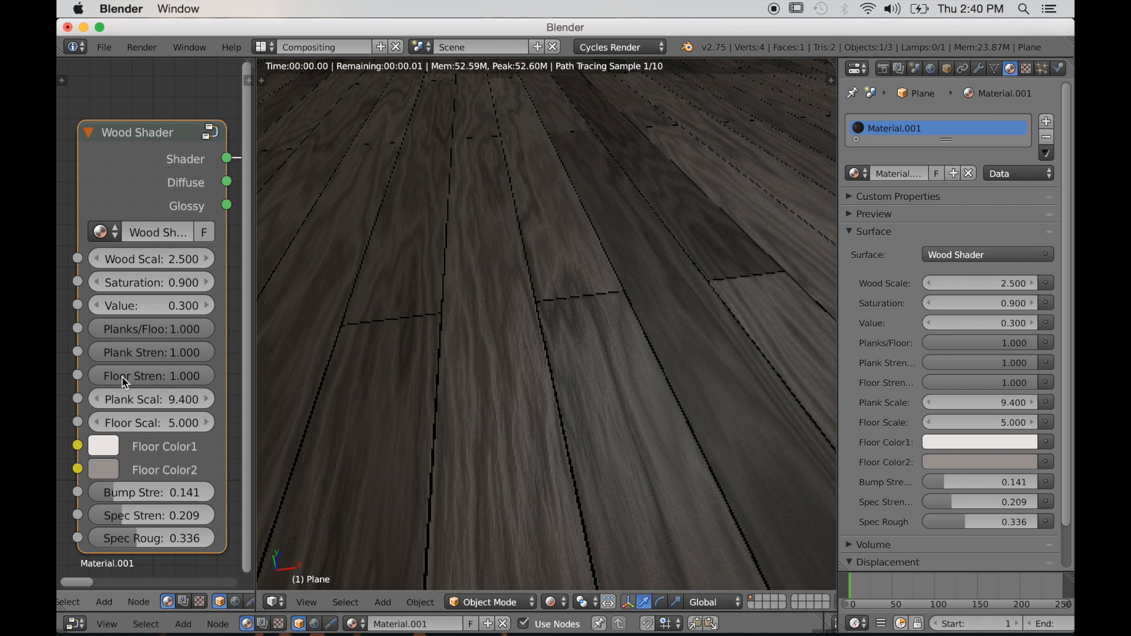
pyautogui.scroll(-4, 682, 201)
pyautogui.moveTo(638, 228); pyautogui.dragTo(657, 217, button='middle')
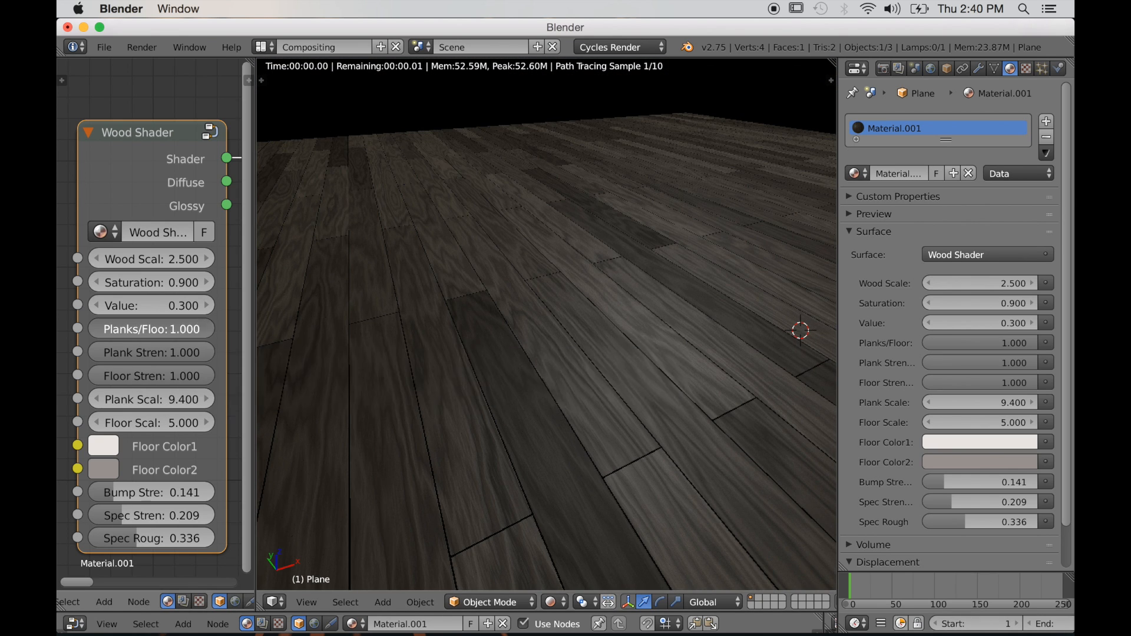
pyautogui.moveTo(155, 329); pyautogui.dragTo(95, 329)
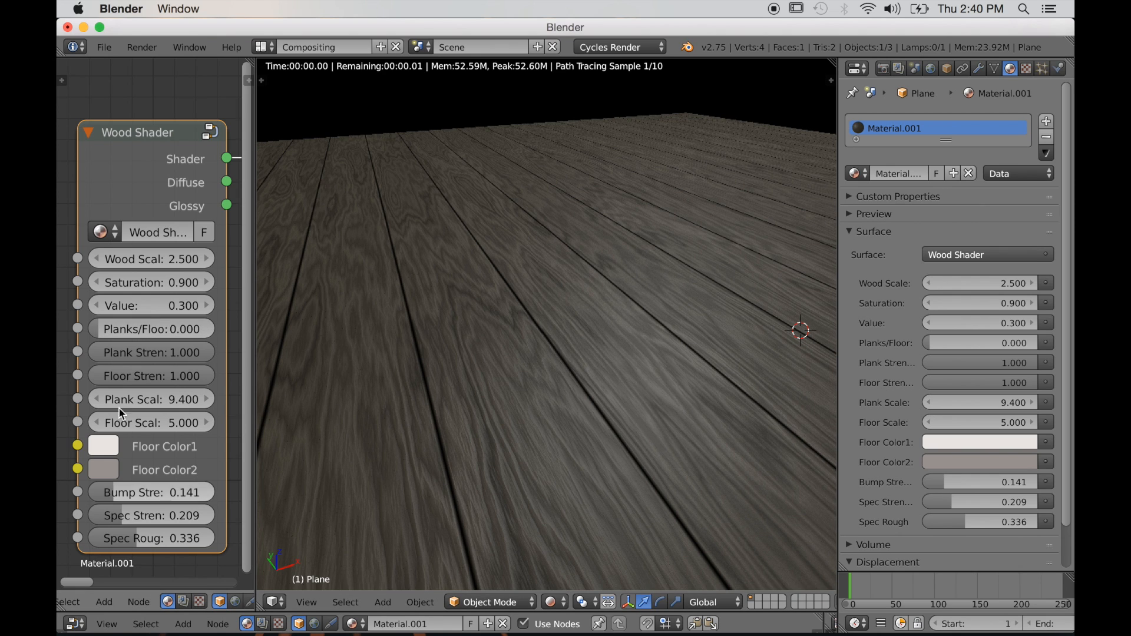
# Set the Wood Shader's Saturation to 1.700.
pyautogui.scroll(3, 147, 353)
pyautogui.moveTo(185, 295); pyautogui.dragTo(166, 302)
pyautogui.keyDown('ctrl'); pyautogui.scroll(-2, 166, 305); pyautogui.keyUp('ctrl')
pyautogui.keyDown('ctrl'); pyautogui.scroll(18, 166, 305); pyautogui.keyUp('ctrl')
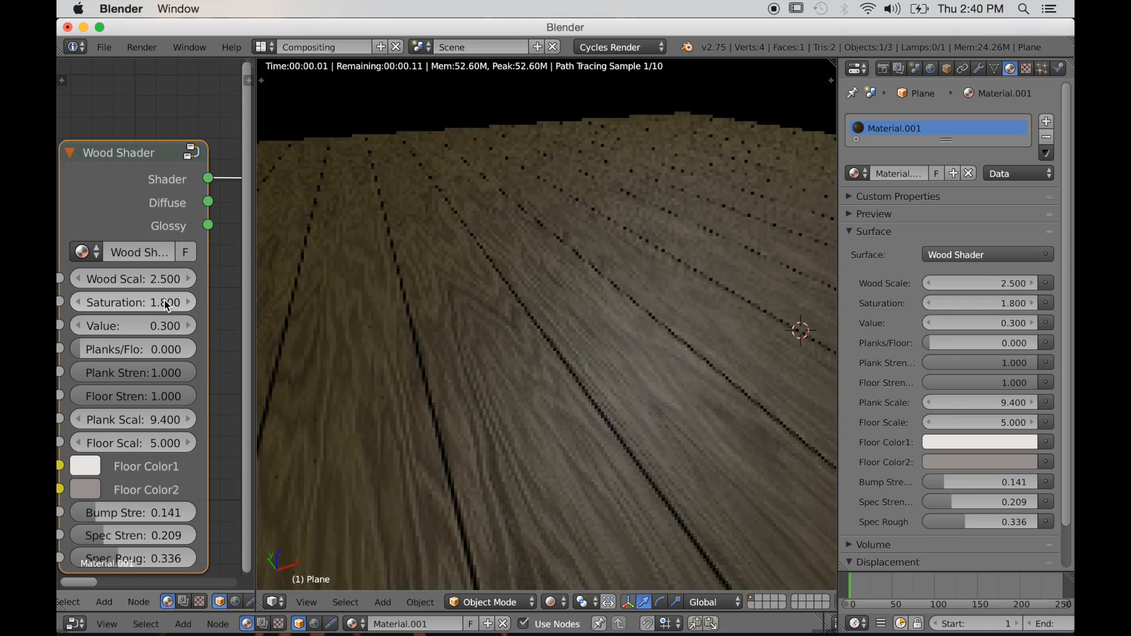
pyautogui.keyDown('ctrl'); pyautogui.scroll(-1, 167, 305); pyautogui.keyUp('ctrl')
pyautogui.scroll(-1, 139, 324)
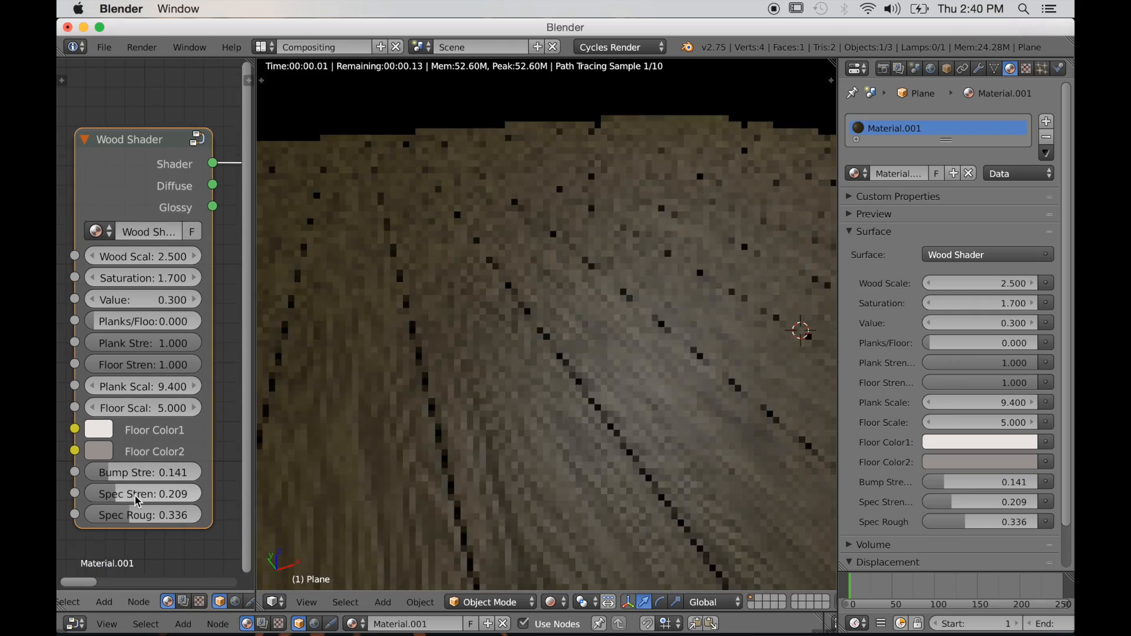
# Adjust the Wood Shader to Plank Strength 0.000, Plank Scale 11.400, Bump Strength 0.161, Spec Strength 0.239 and Spec Roughness 0.276.
pyautogui.keyDown('ctrl'); pyautogui.scroll(3, 138, 501); pyautogui.keyUp('ctrl')
pyautogui.keyDown('ctrl'); pyautogui.scroll(-6, 132, 514); pyautogui.keyUp('ctrl')
pyautogui.keyDown('ctrl'); pyautogui.scroll(2, 131, 472); pyautogui.keyUp('ctrl')
pyautogui.keyDown('ctrl'); pyautogui.scroll(4, 145, 389); pyautogui.keyUp('ctrl')
pyautogui.keyDown('ctrl'); pyautogui.scroll(16, 142, 387); pyautogui.keyUp('ctrl')
pyautogui.keyDown('ctrl'); pyautogui.scroll(-10, 143, 343); pyautogui.keyUp('ctrl')
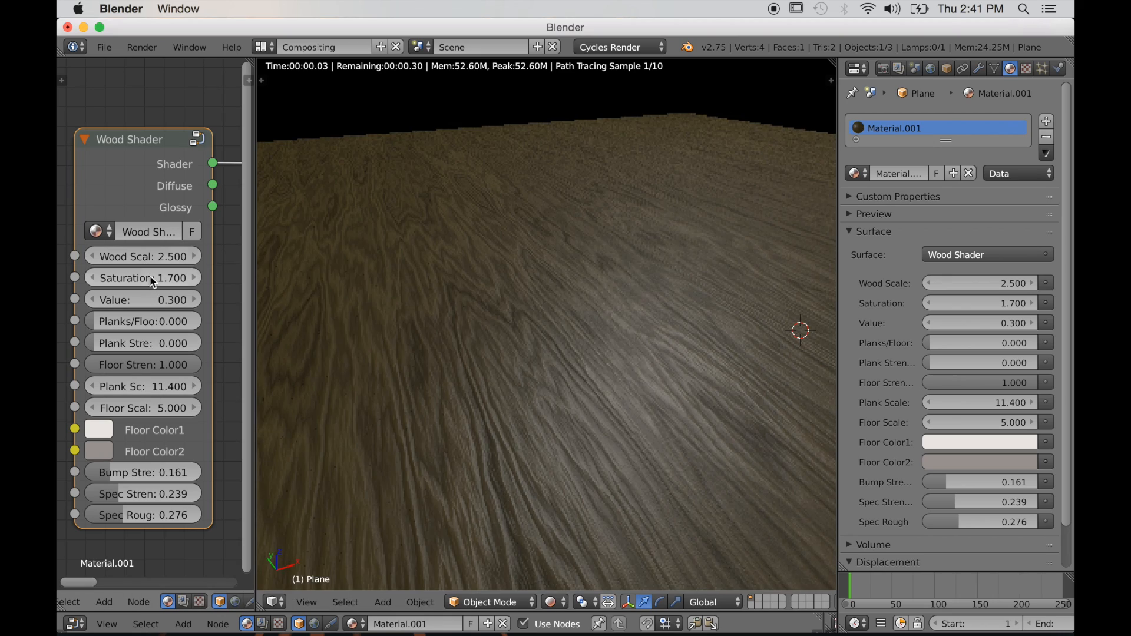
pyautogui.keyDown('ctrl'); pyautogui.scroll(-13, 151, 278); pyautogui.keyUp('ctrl')
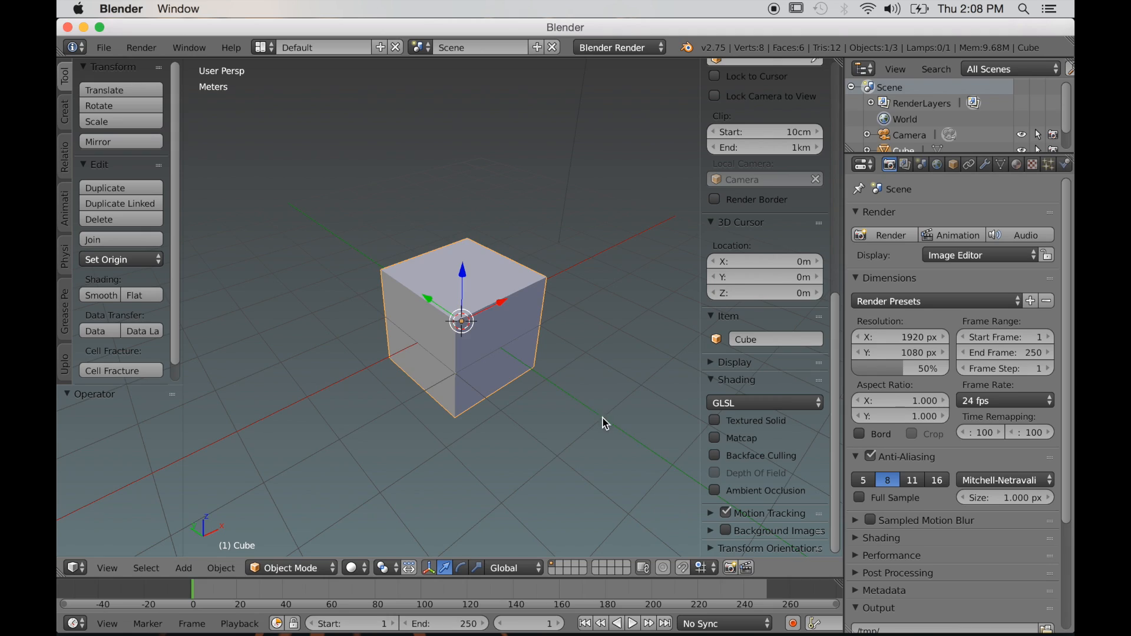
# Replace the default cube with a mesh plane at the origin.
pyautogui.press('x')
pyautogui.click(593, 407)
pyautogui.hotkey('shift', 'a')
pyautogui.moveTo(496, 412)
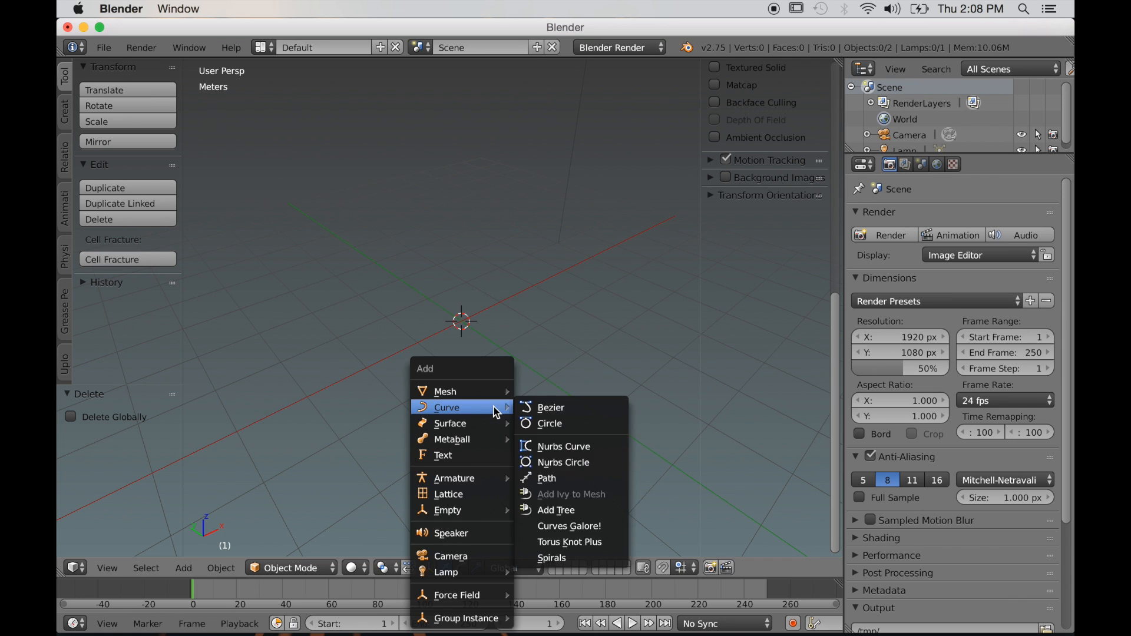
pyautogui.click(555, 61)
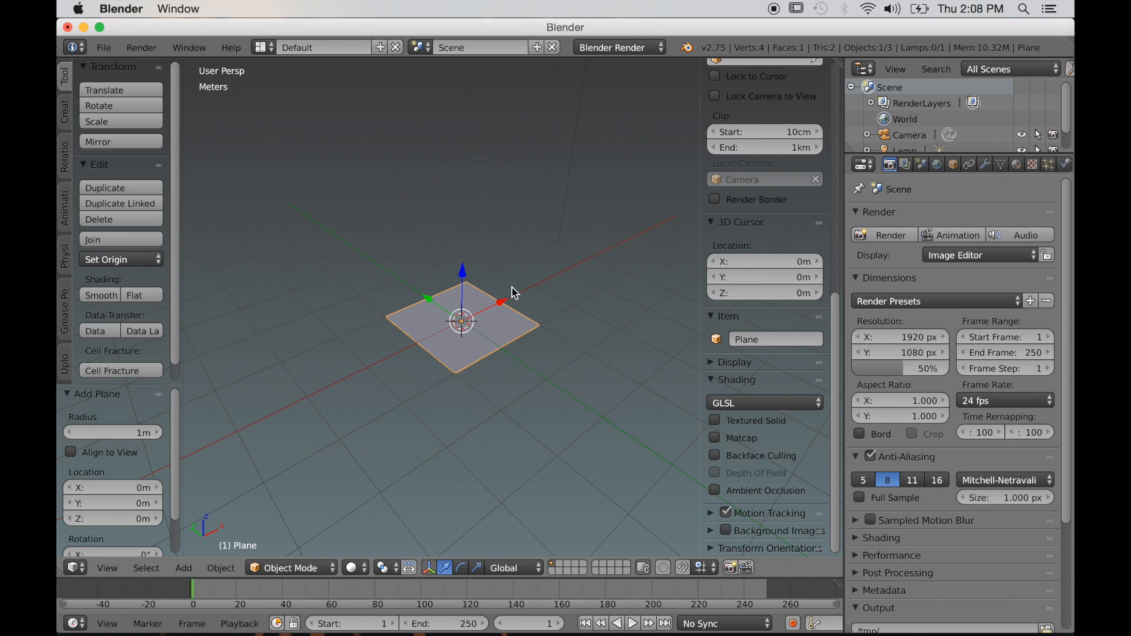
pyautogui.scroll(4, 490, 391)
pyautogui.moveTo(490, 391); pyautogui.dragTo(434, 387, button='middle')
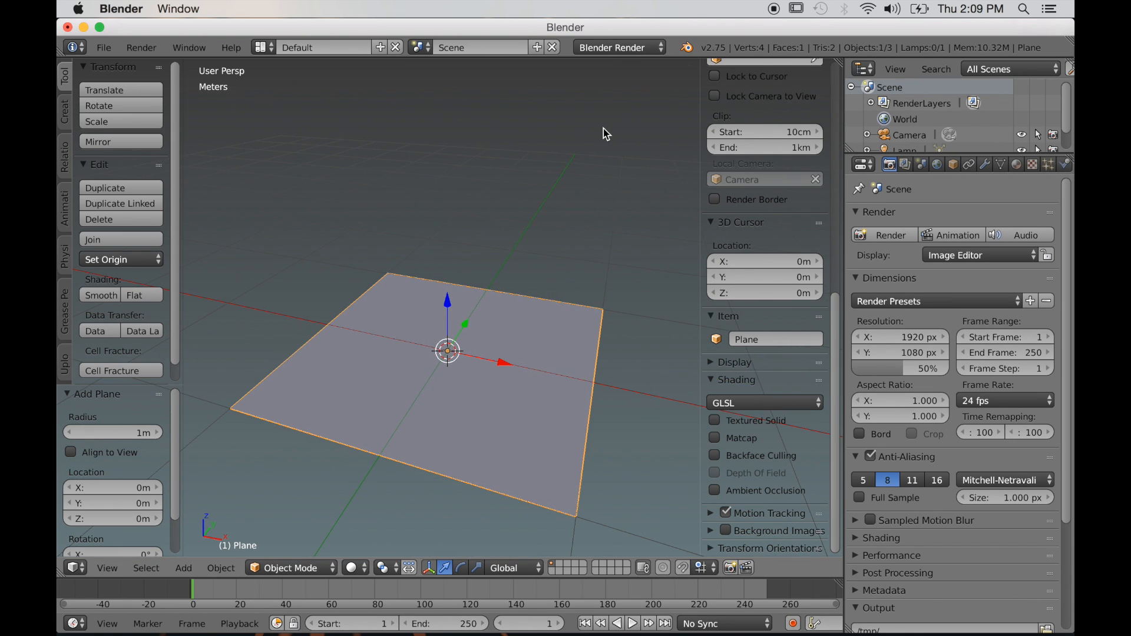
# Switch to Cycles Render in the Compositing layout, with the perspective viewport in Rendered shading.
pyautogui.click(625, 47)
pyautogui.click(614, 103)
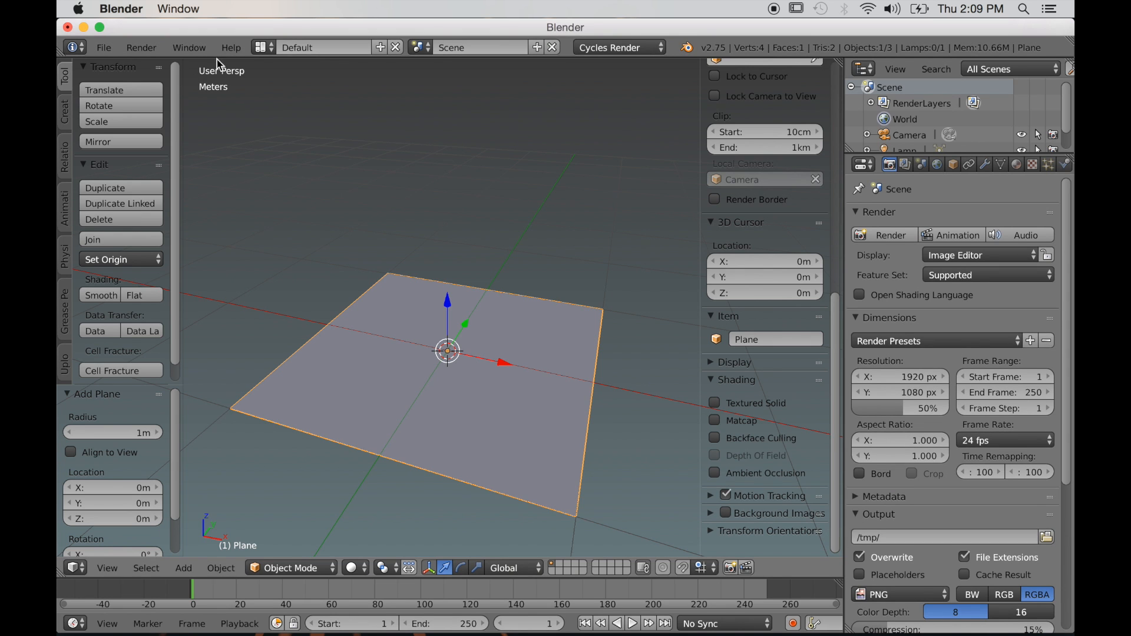
pyautogui.click(264, 48)
pyautogui.click(271, 103)
pyautogui.moveTo(351, 253); pyautogui.dragTo(347, 280, button='middle')
pyautogui.moveTo(463, 393); pyautogui.dragTo(469, 293)
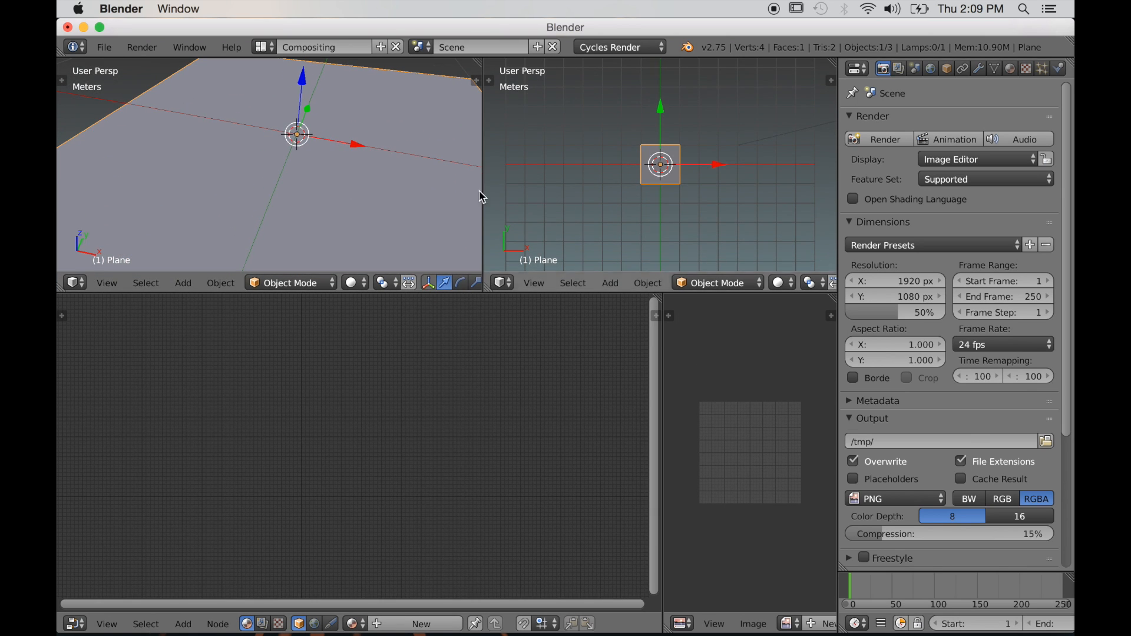
pyautogui.click(356, 282)
pyautogui.click(383, 177)
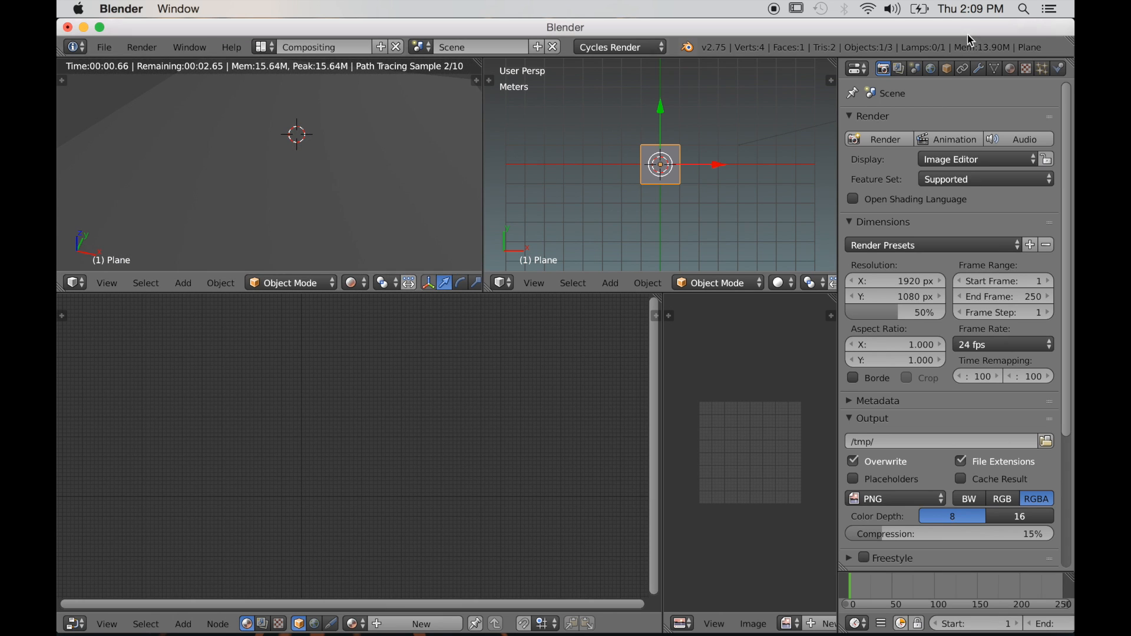
# Set the world surface color to black and enable Ambient Occlusion.
pyautogui.click(931, 68)
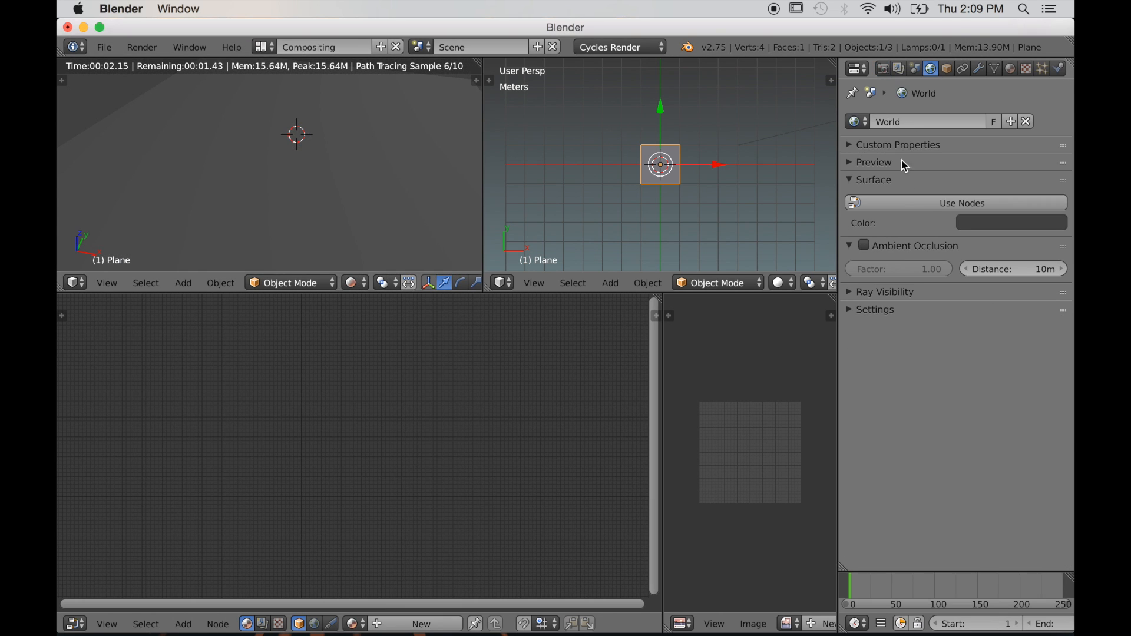
pyautogui.click(1048, 223)
pyautogui.moveTo(1054, 248); pyautogui.dragTo(1054, 356)
pyautogui.click(863, 245)
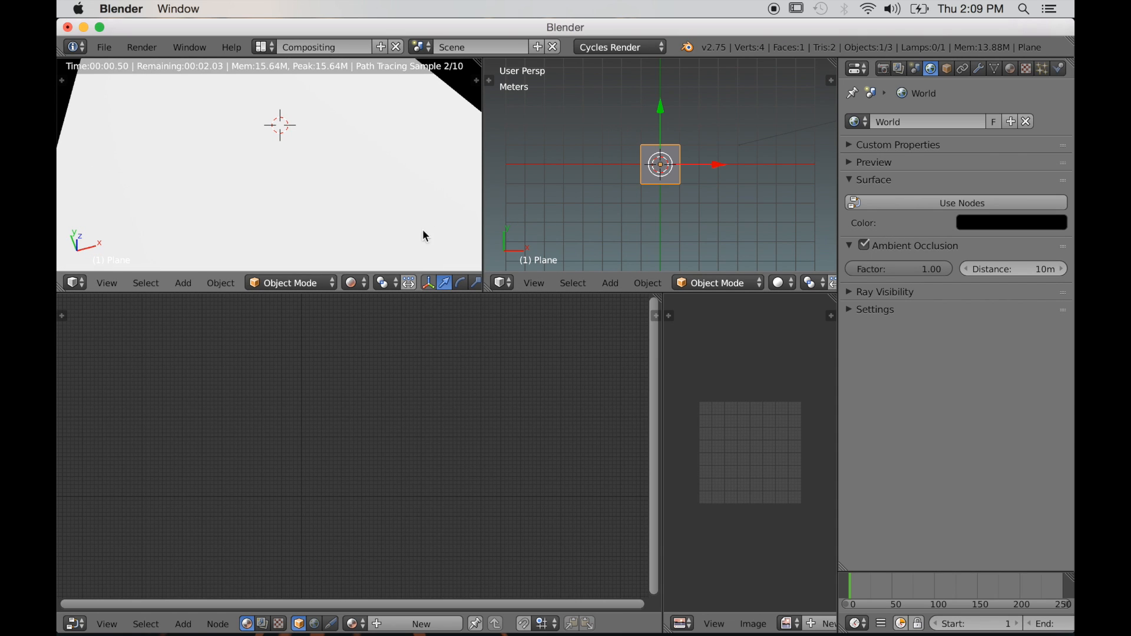
# Create a new material for the plane and move its Diffuse BSDF node up and away from the Material Output.
pyautogui.click(1010, 69)
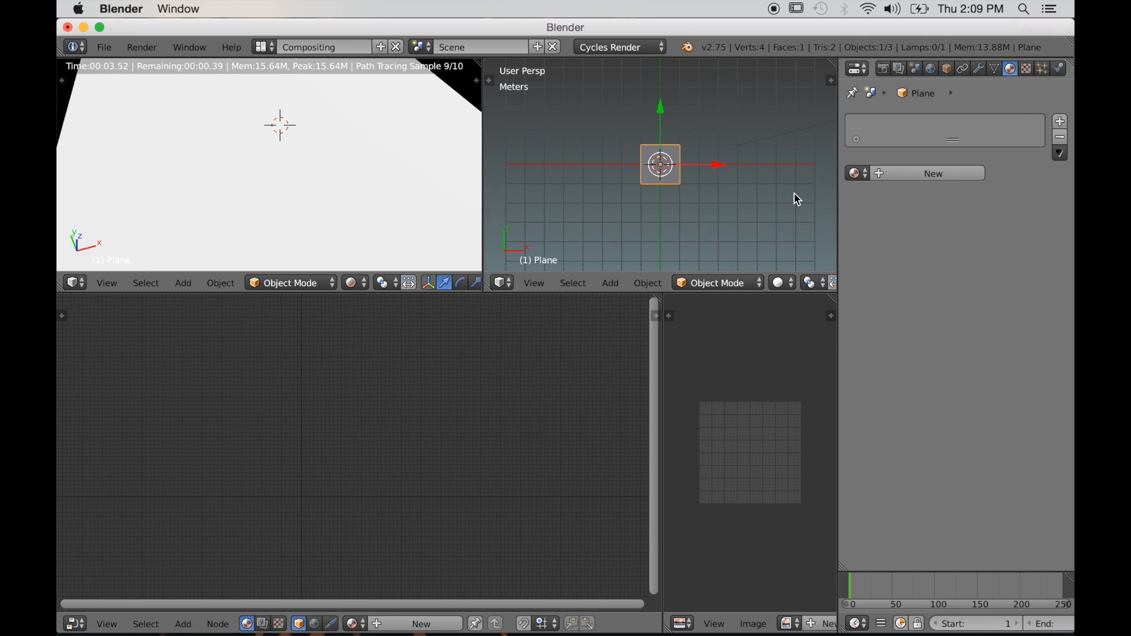
pyautogui.click(926, 174)
pyautogui.scroll(5, 472, 498)
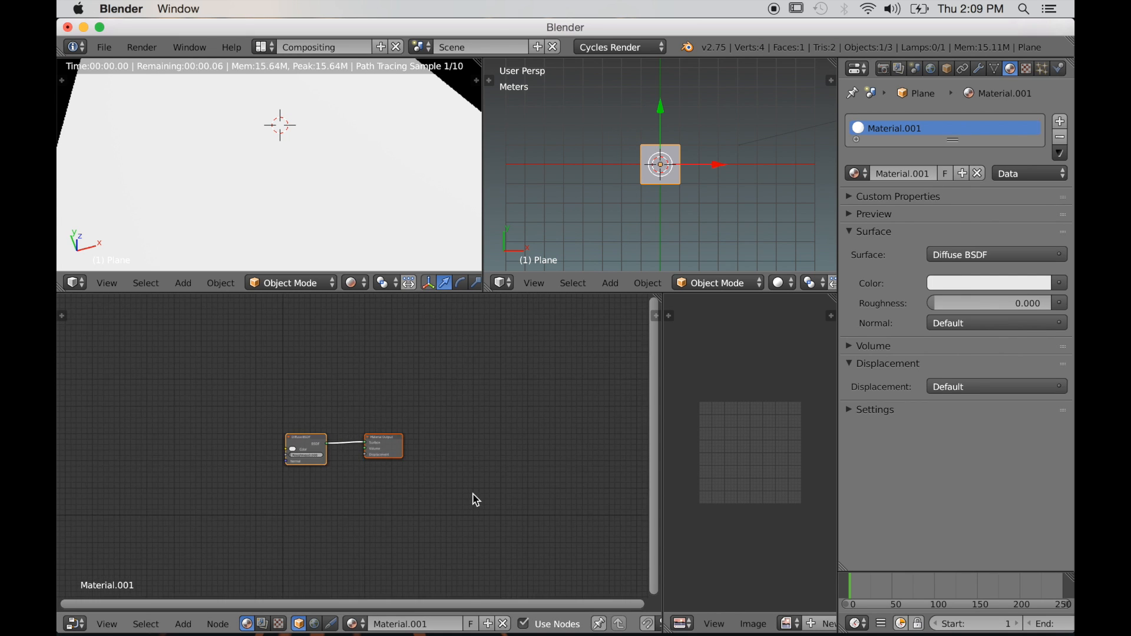
pyautogui.moveTo(410, 473); pyautogui.dragTo(437, 478, button='middle')
pyautogui.moveTo(393, 441); pyautogui.dragTo(362, 381)
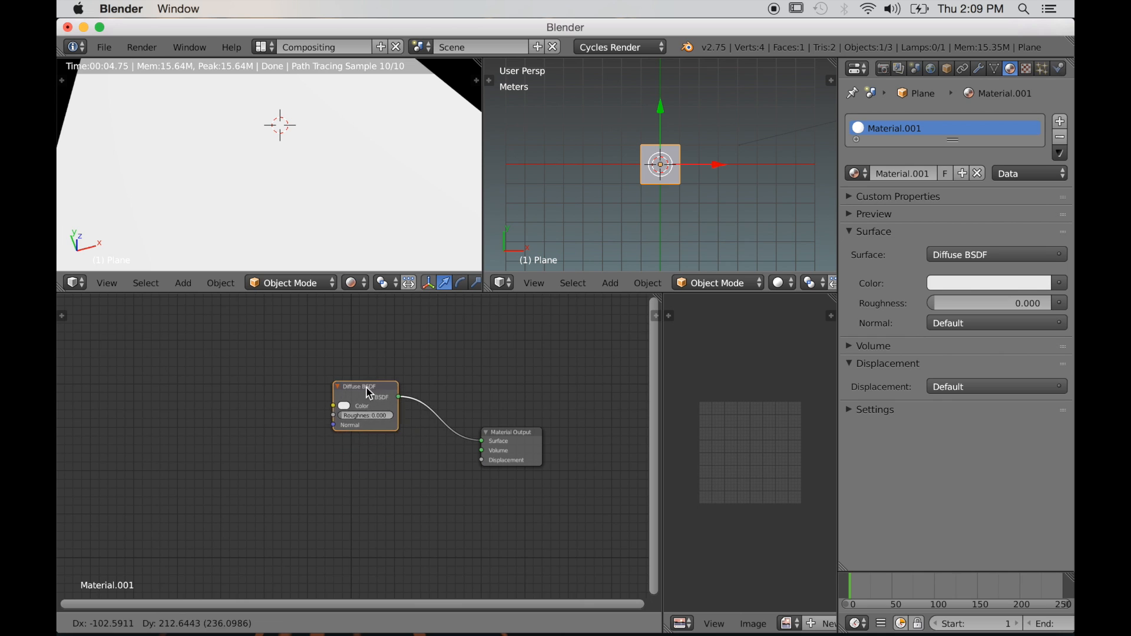
# Add a Glossy BSDF node directly below the Diffuse BSDF node.
pyautogui.hotkey('shift', 'a')
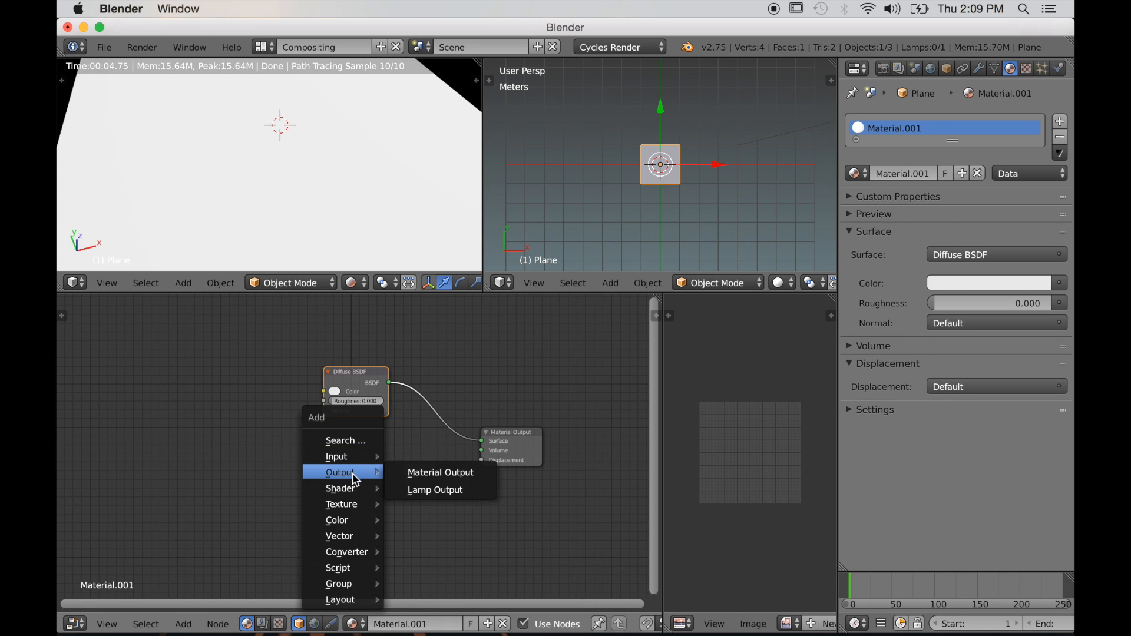
pyautogui.moveTo(349, 496)
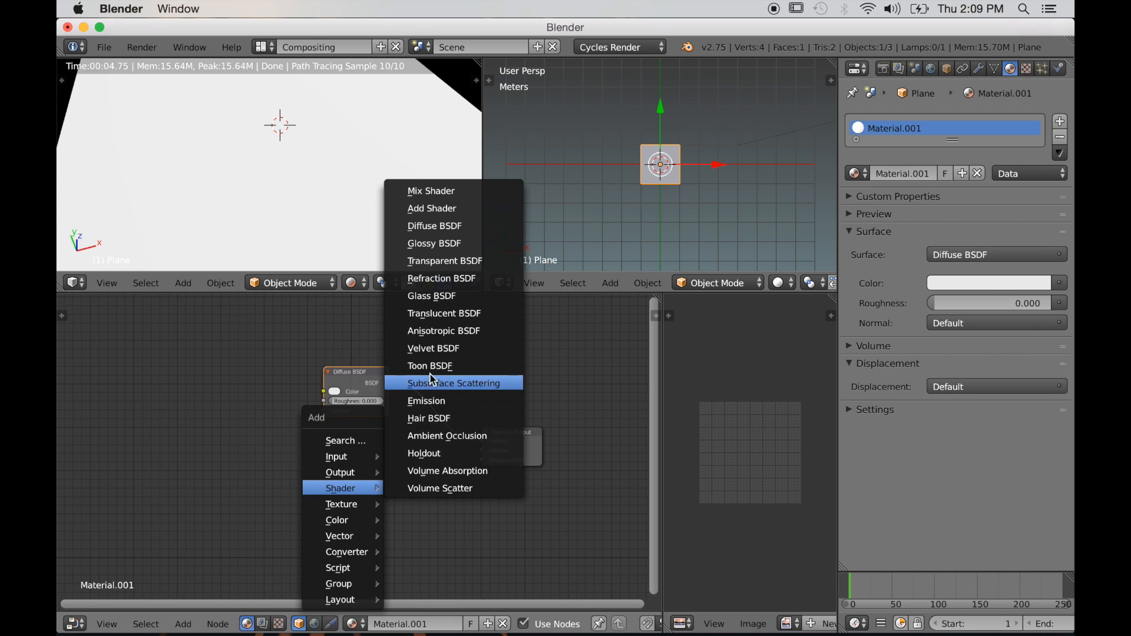
pyautogui.click(444, 244)
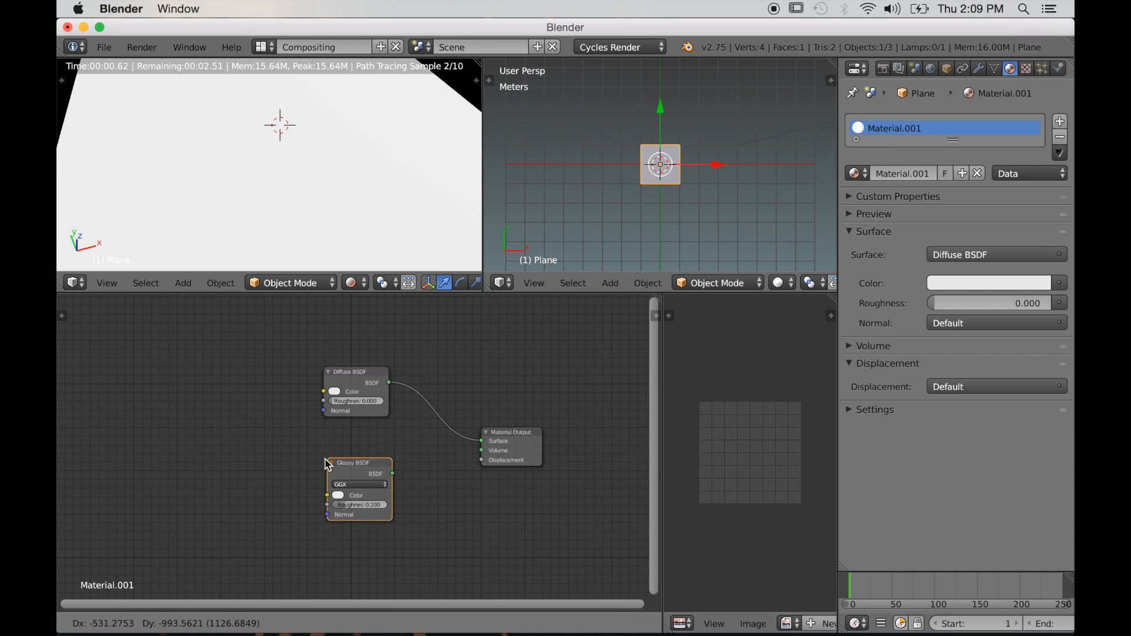
pyautogui.click(327, 465)
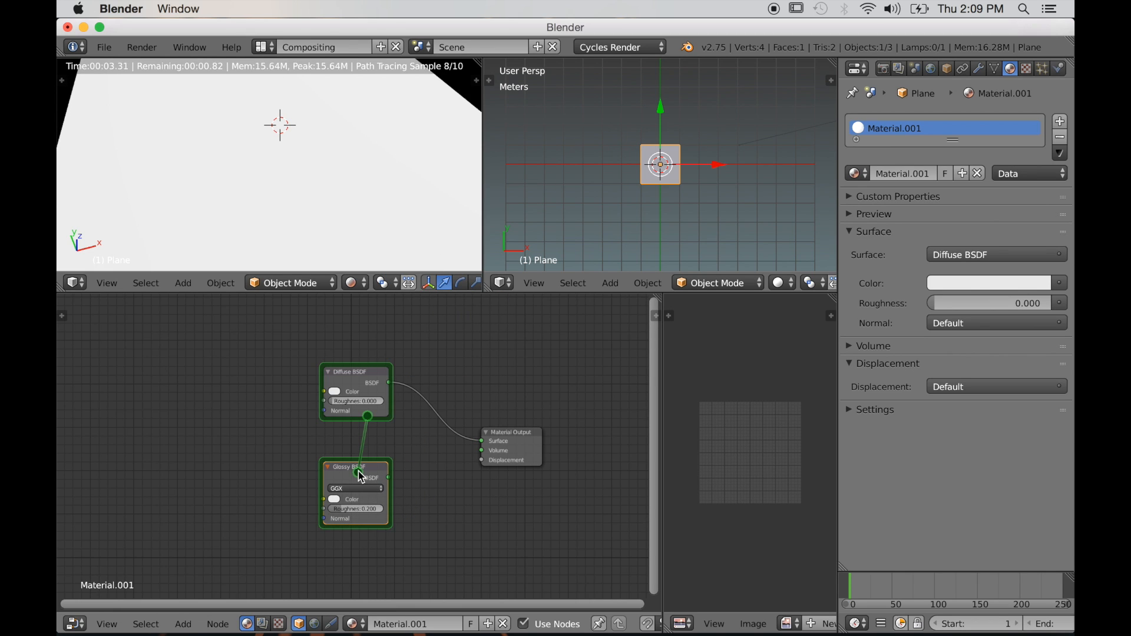
# Combine the Diffuse and Glossy BSDF nodes with a Mix Shader and space it out from the Material Output.
pyautogui.keyDown('ctrl'); pyautogui.keyDown('alt'); pyautogui.moveTo(362, 478); pyautogui.dragTo(362, 477, button='right'); pyautogui.keyUp('alt'); pyautogui.keyUp('ctrl')
pyautogui.press('g')
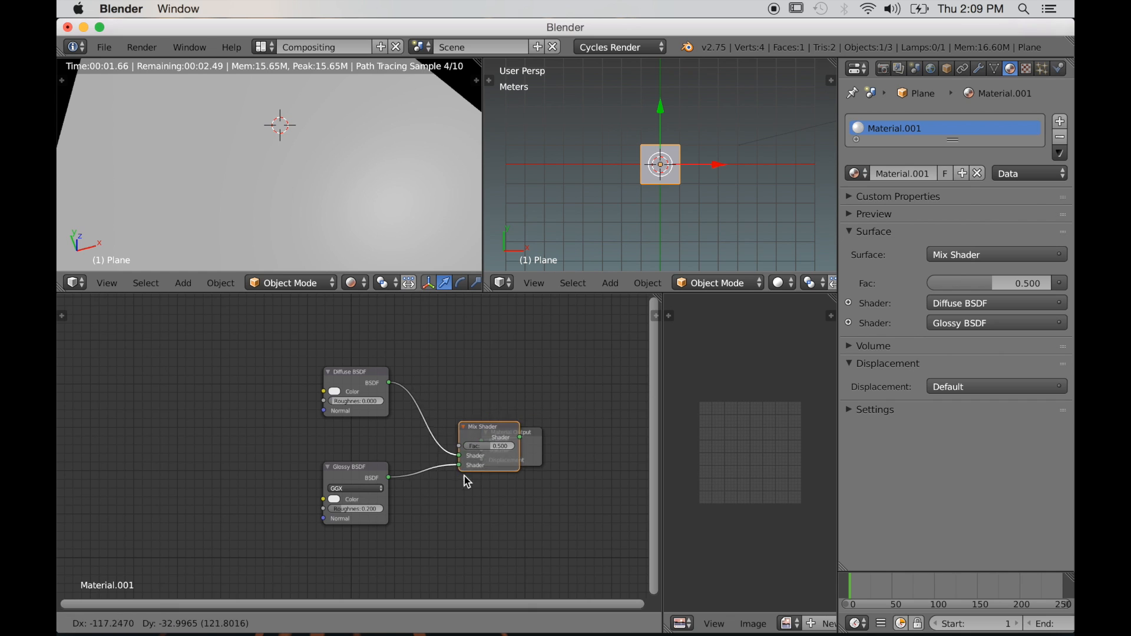
pyautogui.click(445, 478)
pyautogui.rightClick(533, 454)
pyautogui.press('g')
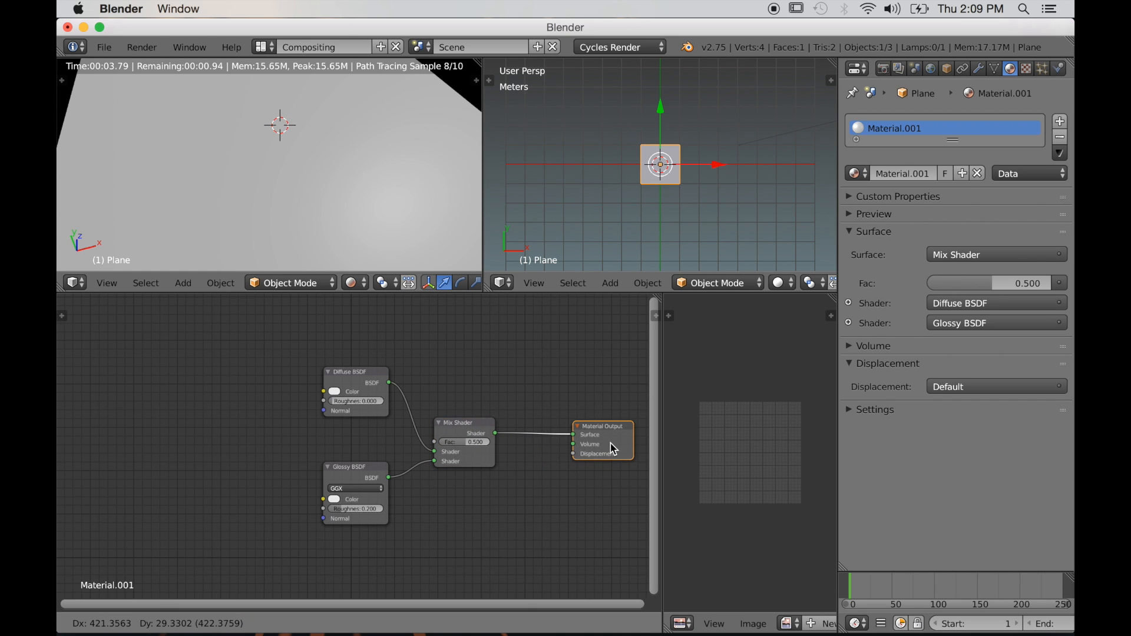
pyautogui.click(611, 443)
# Add a Noise Texture node and connect its Fac output to the Diffuse BSDF's Color input.
pyautogui.scroll(-4, 534, 478)
pyautogui.moveTo(492, 496); pyautogui.dragTo(559, 494, button='middle')
pyautogui.scroll(5, 466, 506)
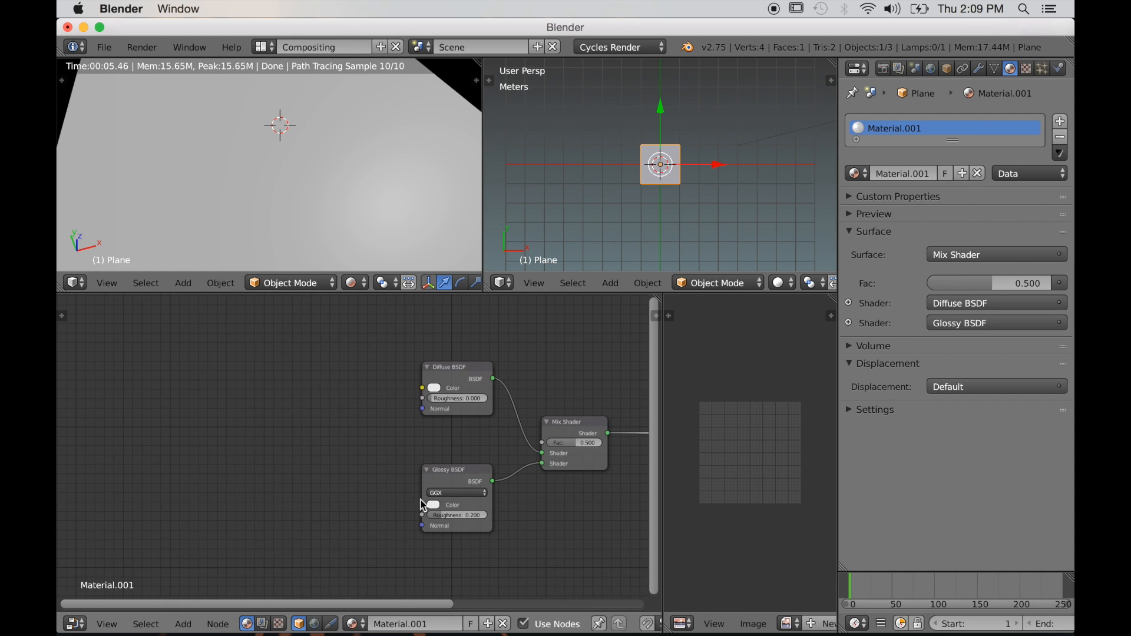
pyautogui.hotkey('shift', 'a')
pyautogui.moveTo(273, 452)
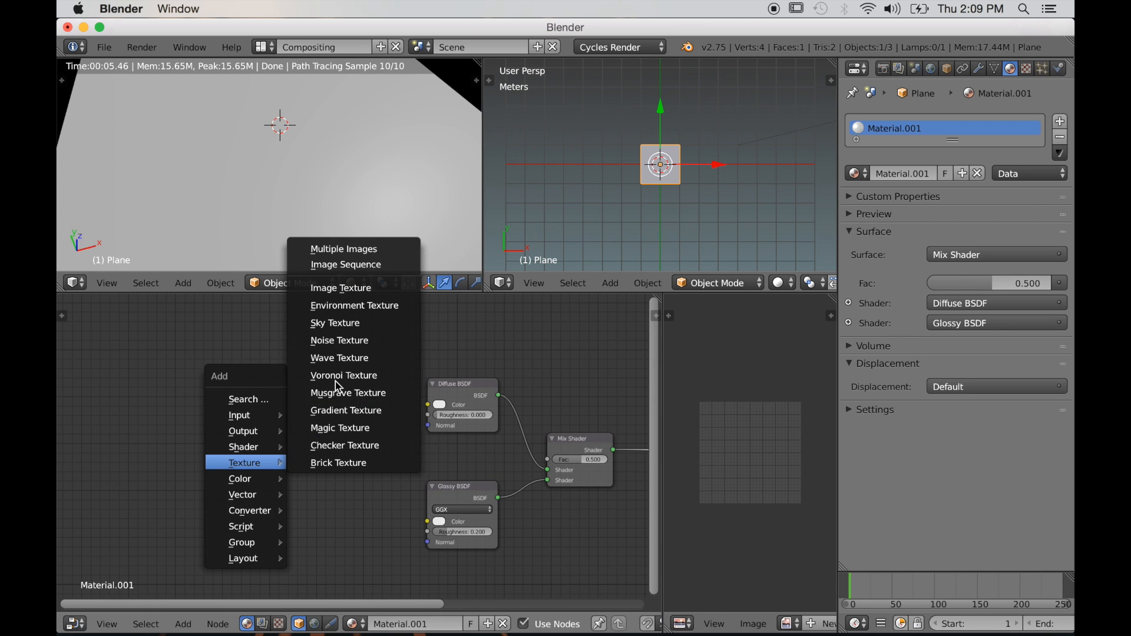
pyautogui.click(335, 341)
pyautogui.click(86, 375)
pyautogui.moveTo(149, 401); pyautogui.dragTo(176, 414, button='middle')
pyautogui.moveTo(178, 410); pyautogui.dragTo(337, 434)
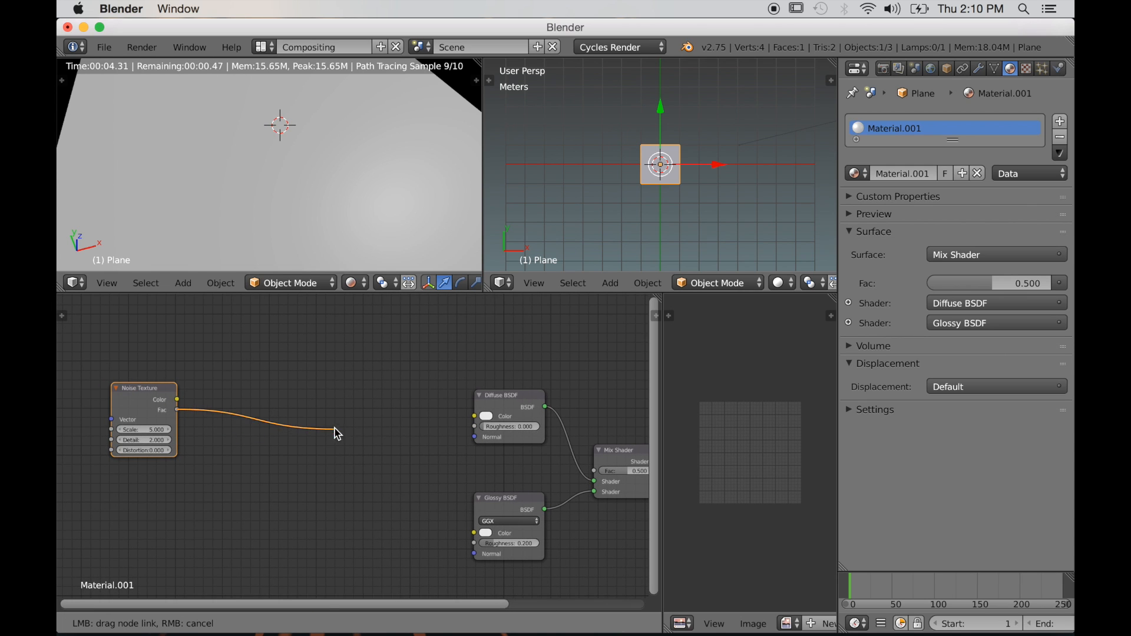
pyautogui.moveTo(472, 419); pyautogui.dragTo(474, 416)
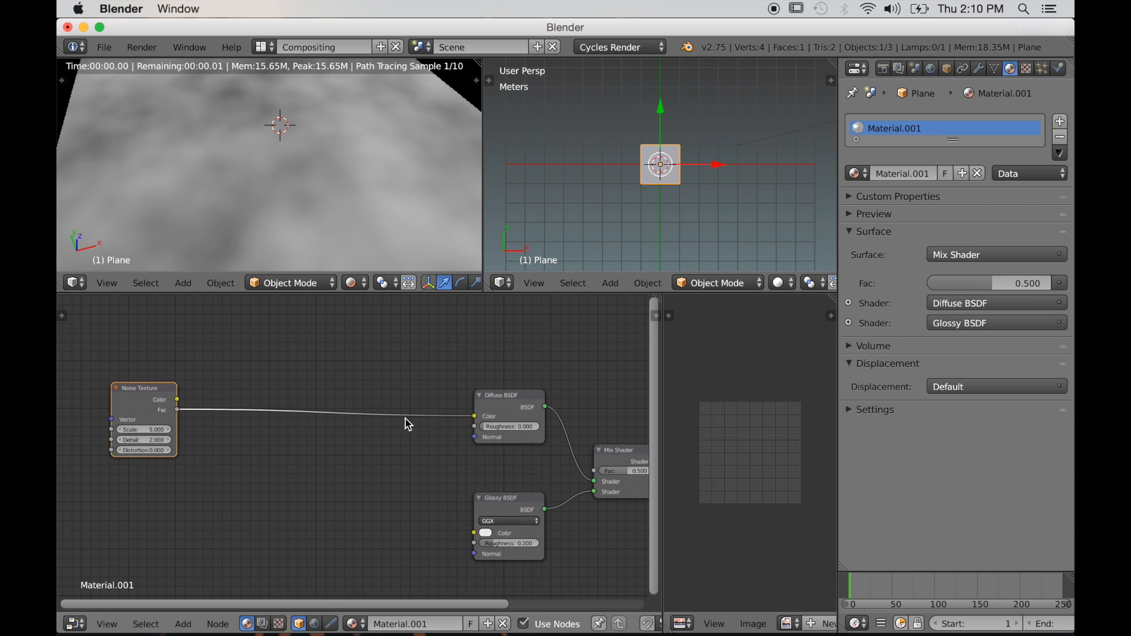
# Add a texture mapping setup feeding the Noise Texture's Vector input.
pyautogui.moveTo(382, 254); pyautogui.dragTo(380, 253, button='middle')
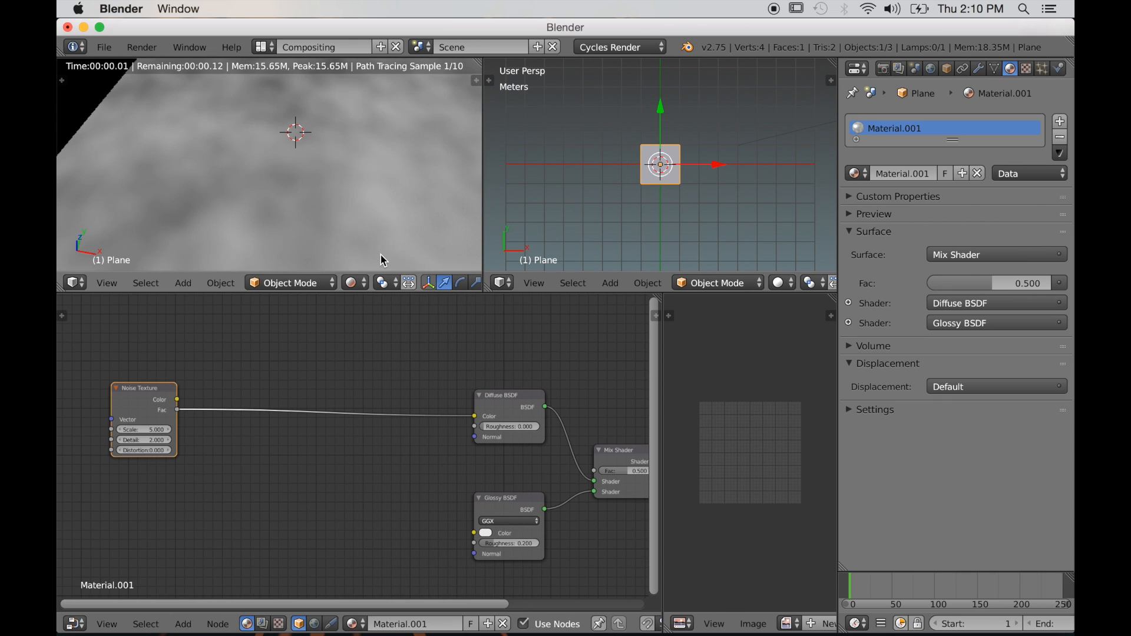
pyautogui.scroll(-2, 321, 427)
pyautogui.moveTo(318, 429); pyautogui.dragTo(384, 429, button='middle')
pyautogui.keyDown('shift'); pyautogui.moveTo(361, 253); pyautogui.dragTo(333, 249, button='middle'); pyautogui.keyUp('shift')
pyautogui.scroll(1, 226, 452)
pyautogui.moveTo(218, 453); pyautogui.dragTo(267, 455, button='middle')
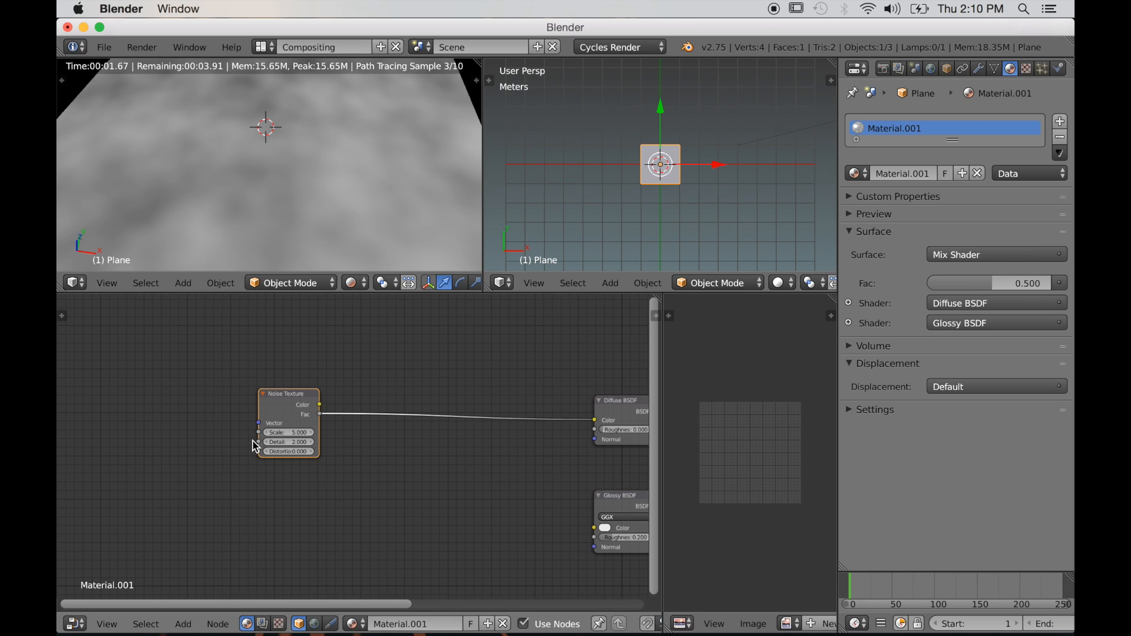
pyautogui.hotkey('ctrl', 't')
# Insert a ColorRamp node into the link between the Noise Texture and the Diffuse BSDF.
pyautogui.scroll(2, 258, 461)
pyautogui.moveTo(291, 501); pyautogui.dragTo(189, 507, button='middle')
pyautogui.scroll(1, 413, 502)
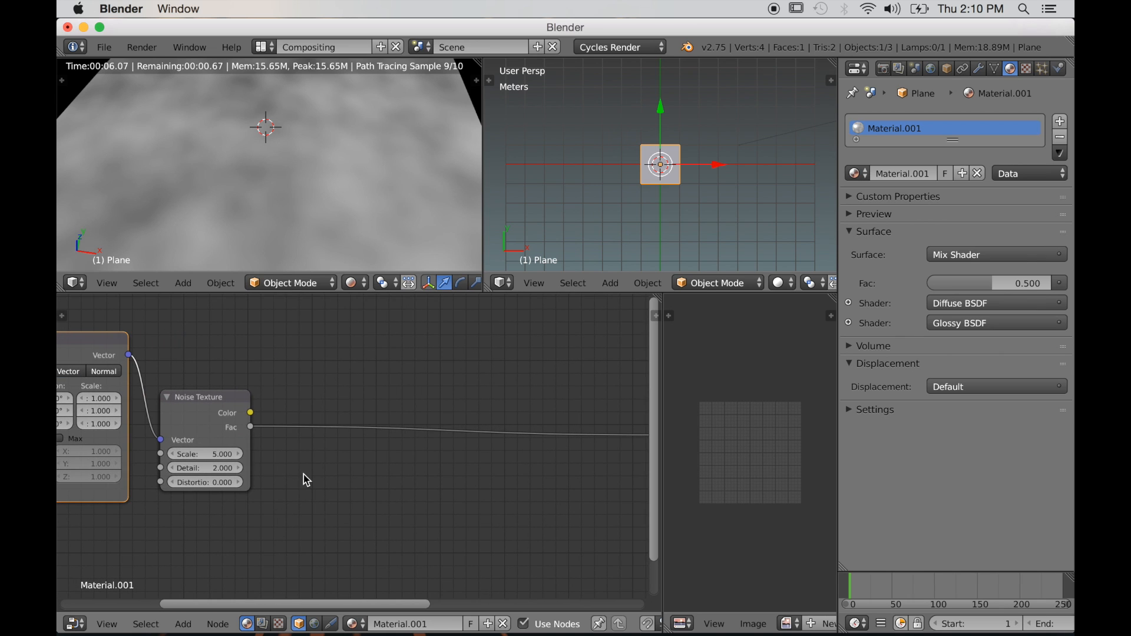
pyautogui.hotkey('shift', 'a')
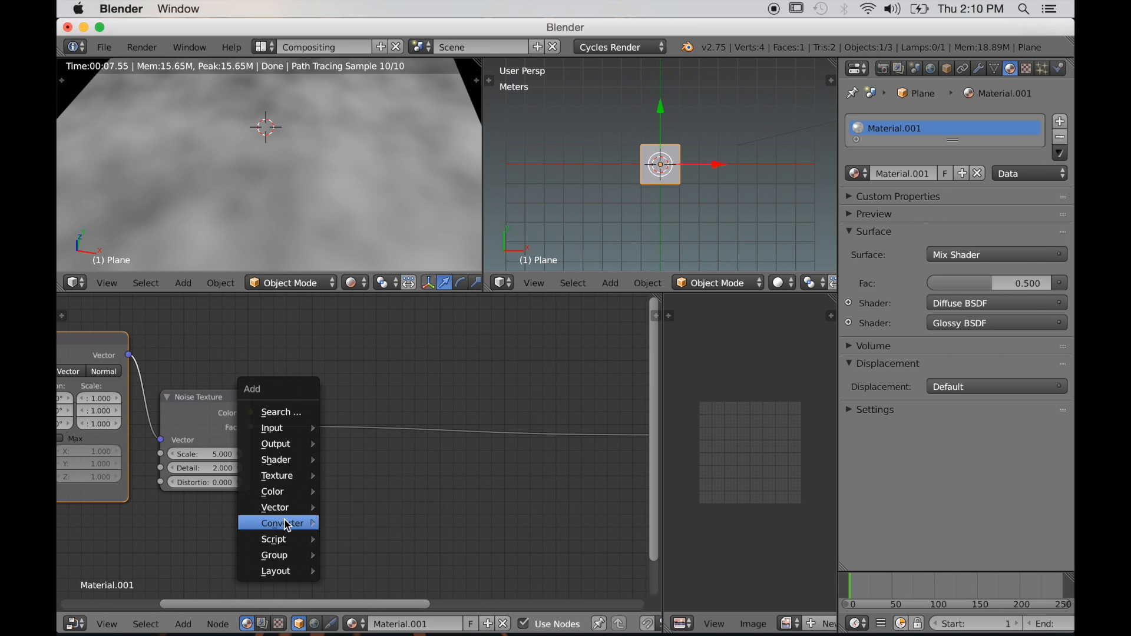
pyautogui.moveTo(287, 526)
pyautogui.click(393, 354)
pyautogui.click(265, 380)
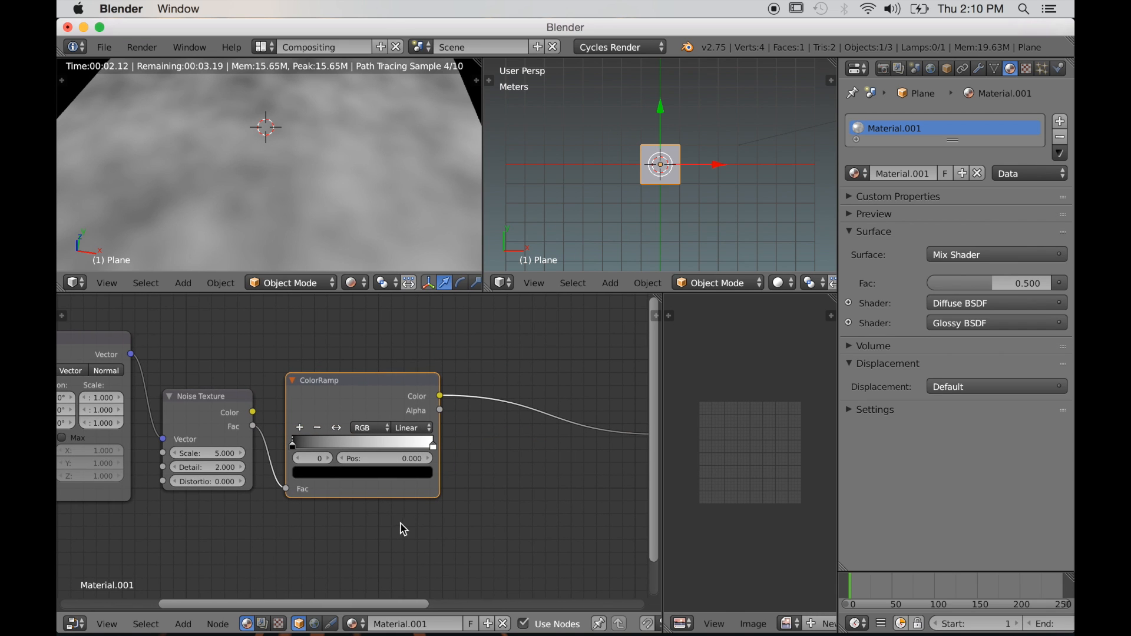
# Add two color stops to the ColorRamp and select its white end stop.
pyautogui.scroll(2, 395, 529)
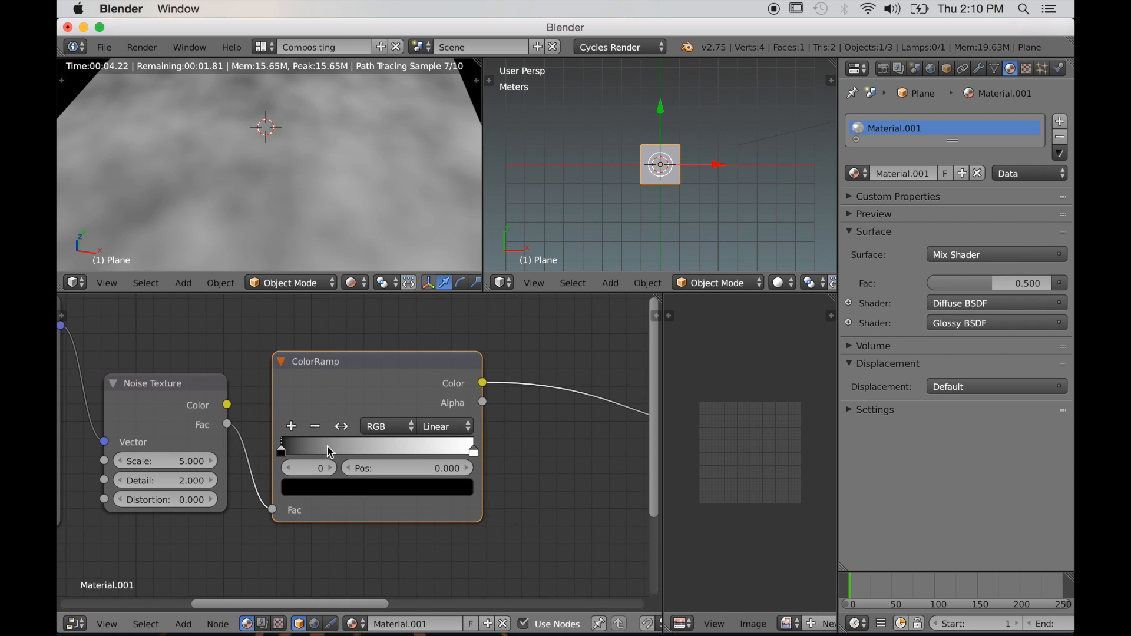
pyautogui.click(291, 426)
pyautogui.click(438, 447)
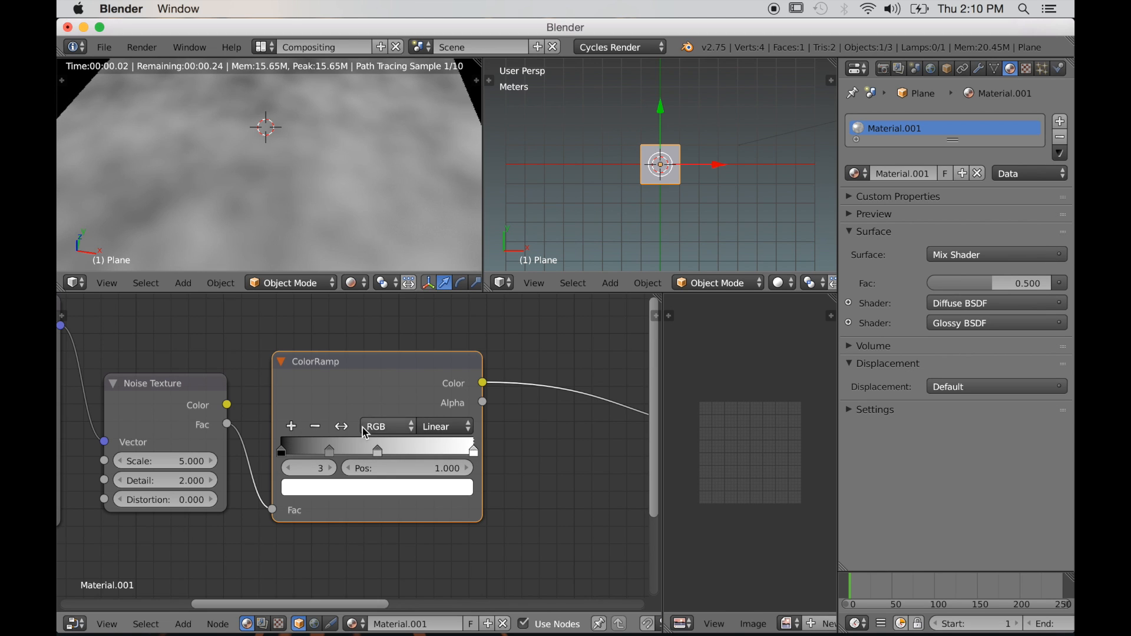
# Add five more color stops to the ColorRamp at positions 0.125, 0.375, 0.625, 0.75 and 0.875.
pyautogui.click(293, 429)
pyautogui.scroll(2, 436, 457)
pyautogui.click(458, 455)
pyautogui.click(248, 426)
pyautogui.click(405, 455)
pyautogui.click(249, 426)
pyautogui.click(349, 455)
pyautogui.click(248, 426)
pyautogui.click(293, 455)
pyautogui.click(249, 426)
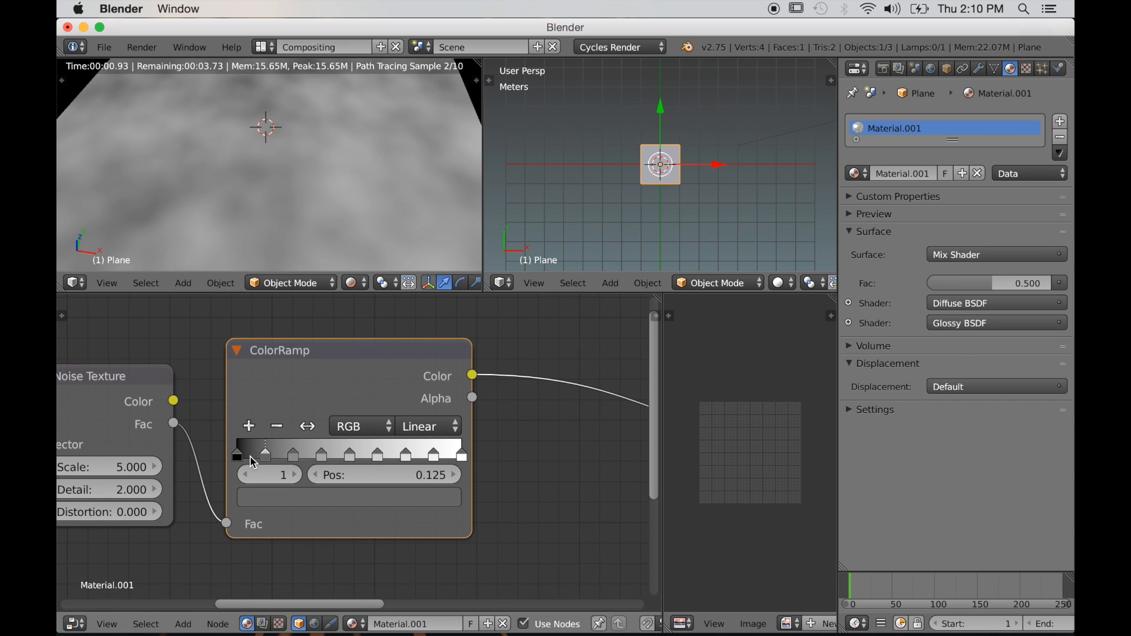
# Set the color of the ColorRamp stop at position 0.125 to white.
pyautogui.scroll(2, 433, 461)
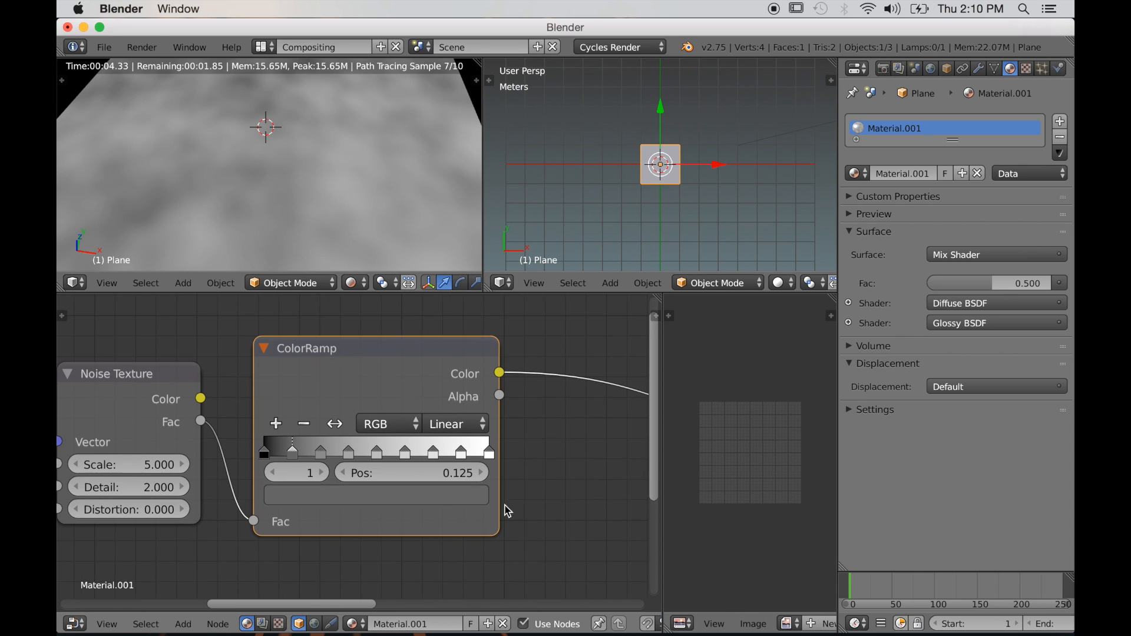
pyautogui.click(289, 507)
pyautogui.click(461, 223)
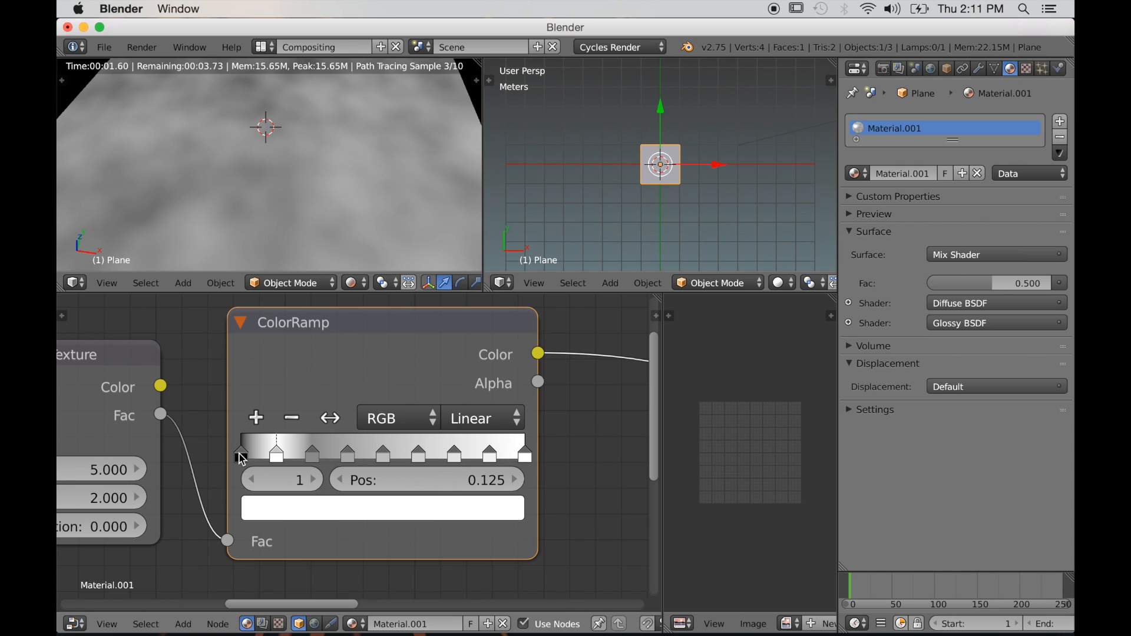
# Copy the first ColorRamp stop's black color onto the stops at 0.250, 0.500, 0.750 and 1.000.
pyautogui.click(242, 454)
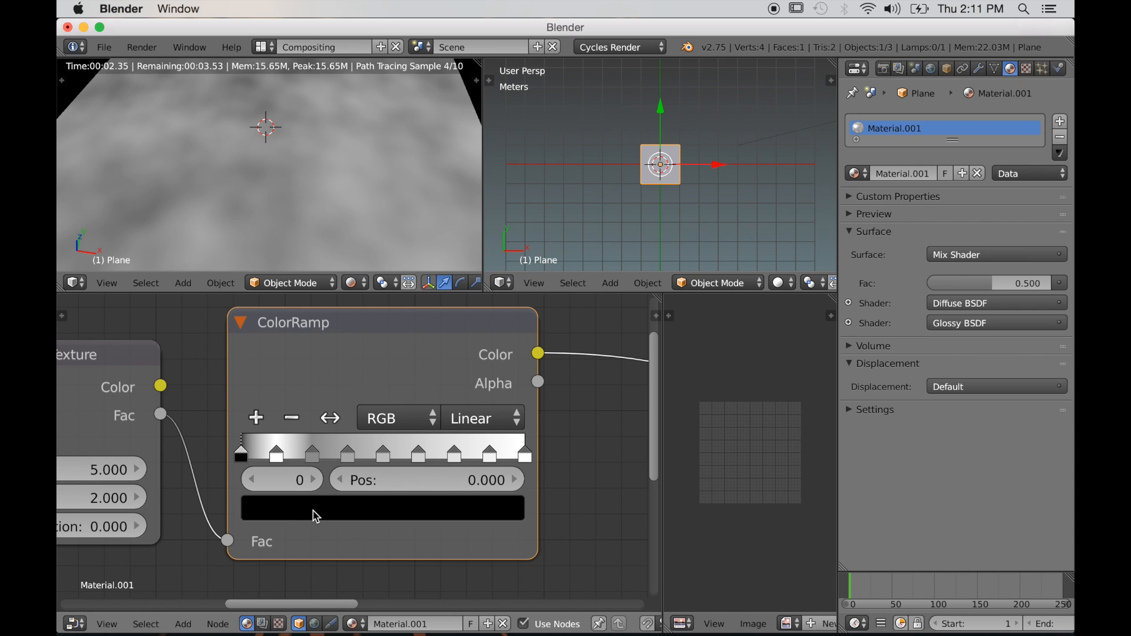
pyautogui.click(314, 455)
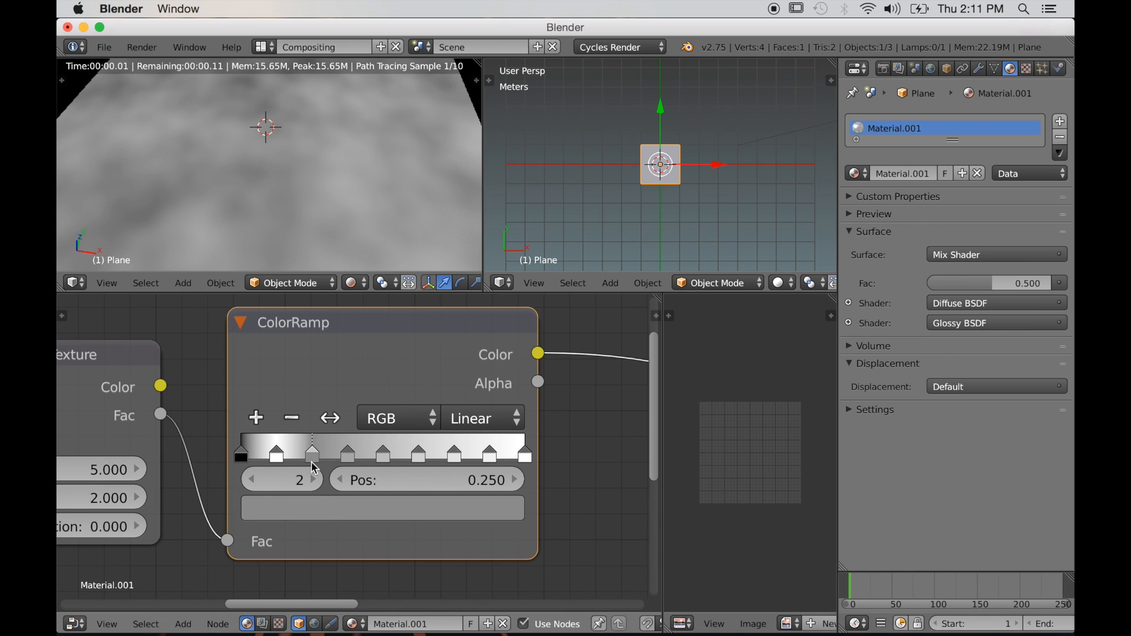
pyautogui.hotkey('ctrl', 'v')
pyautogui.click(383, 454)
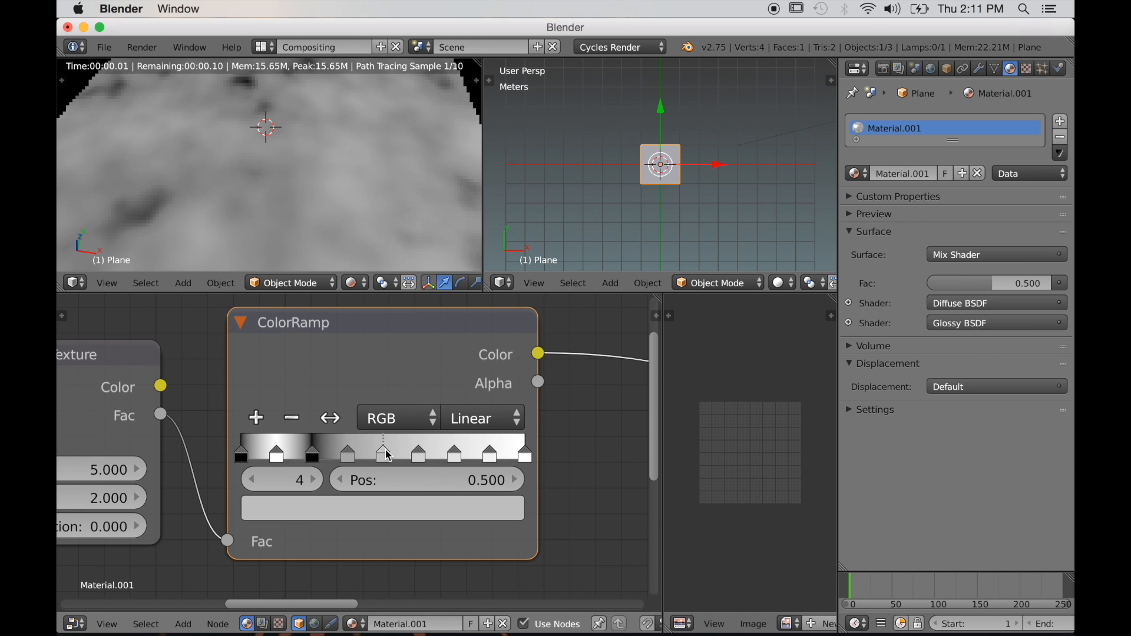
pyautogui.hotkey('ctrl', 'v')
pyautogui.click(454, 454)
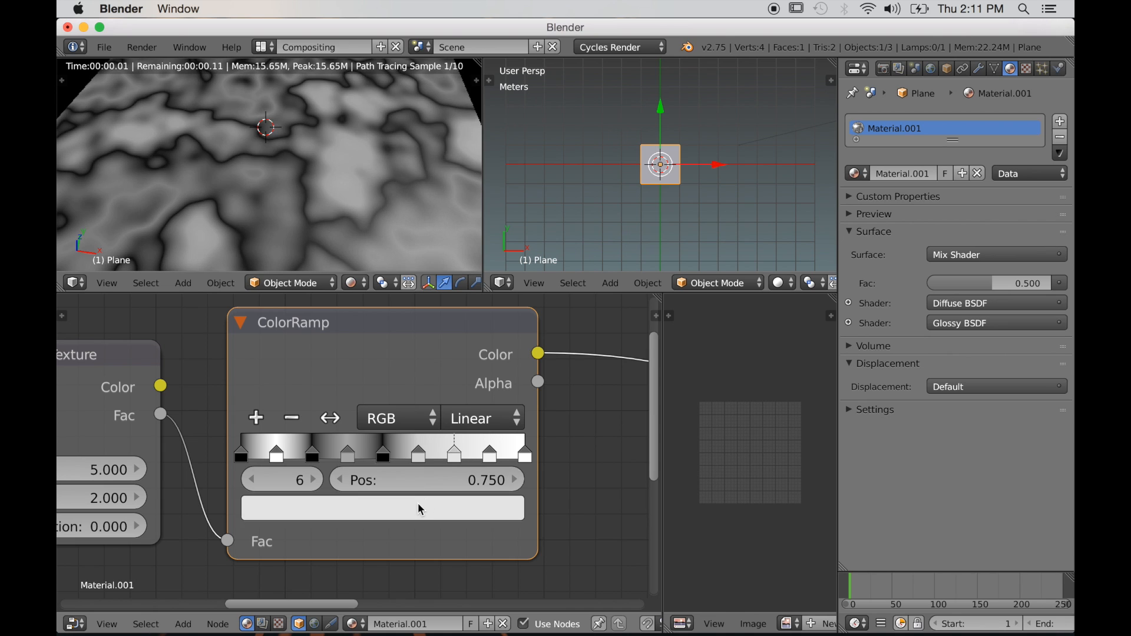
pyautogui.hotkey('ctrl', 'v')
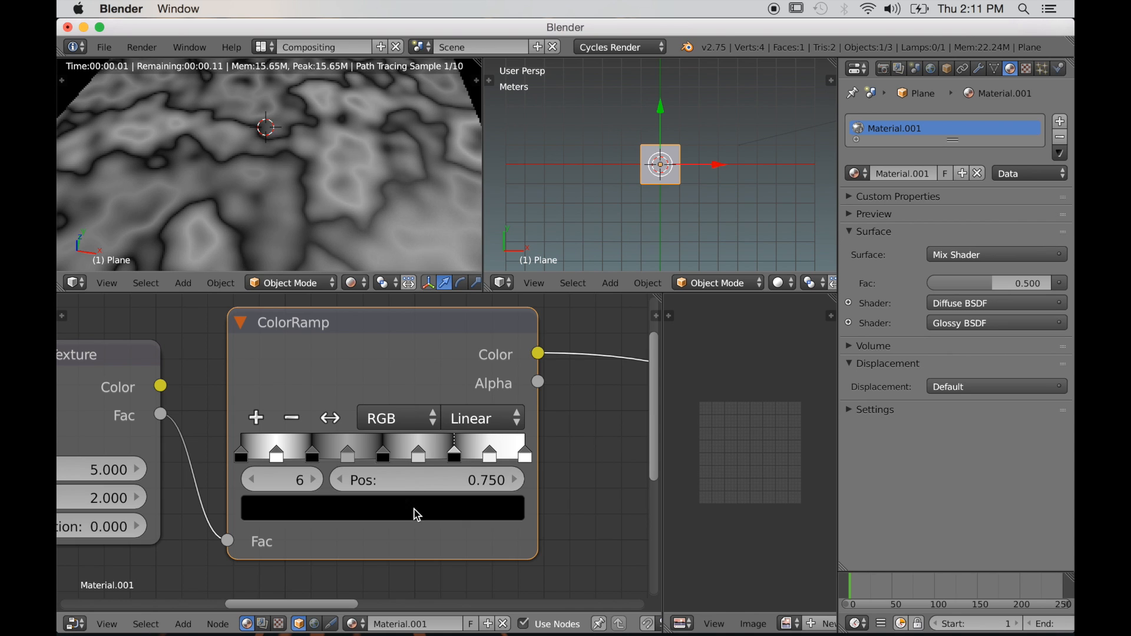
pyautogui.click(526, 454)
pyautogui.hotkey('ctrl', 'v')
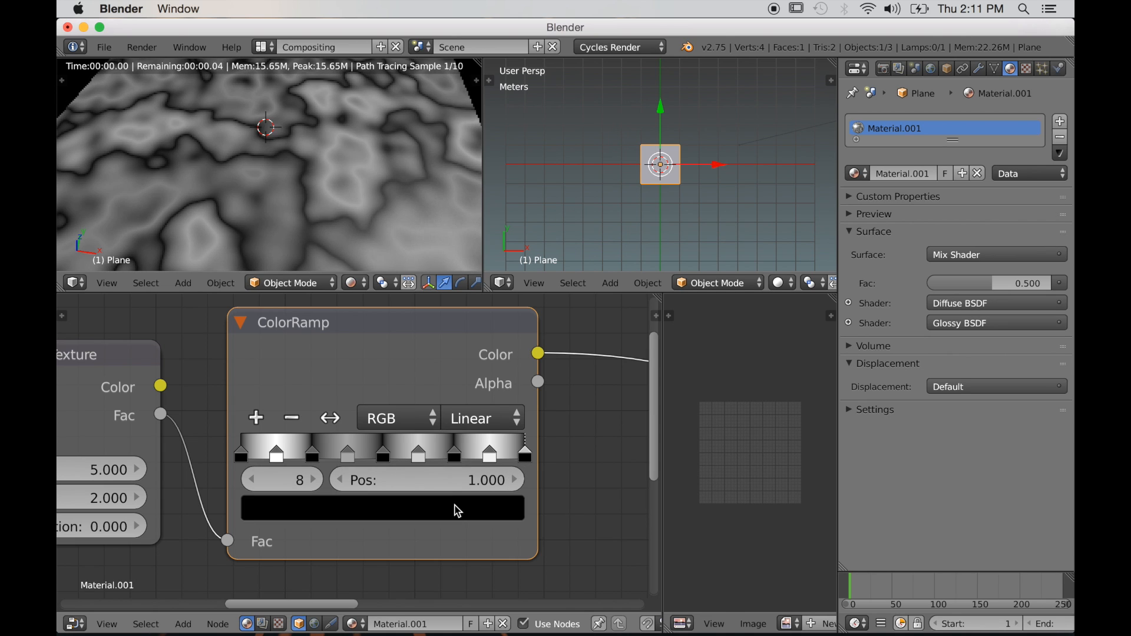
# Copy the white color of the stop at 0.125 onto the stops at 0.375, 0.625 and 0.875.
pyautogui.click(277, 454)
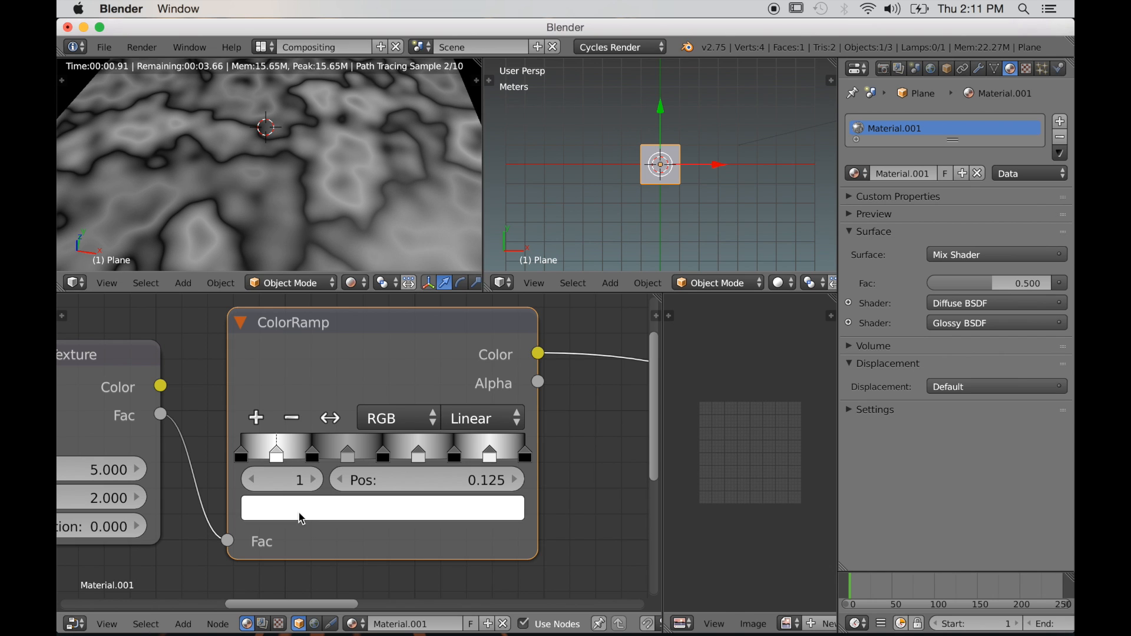
pyautogui.click(347, 455)
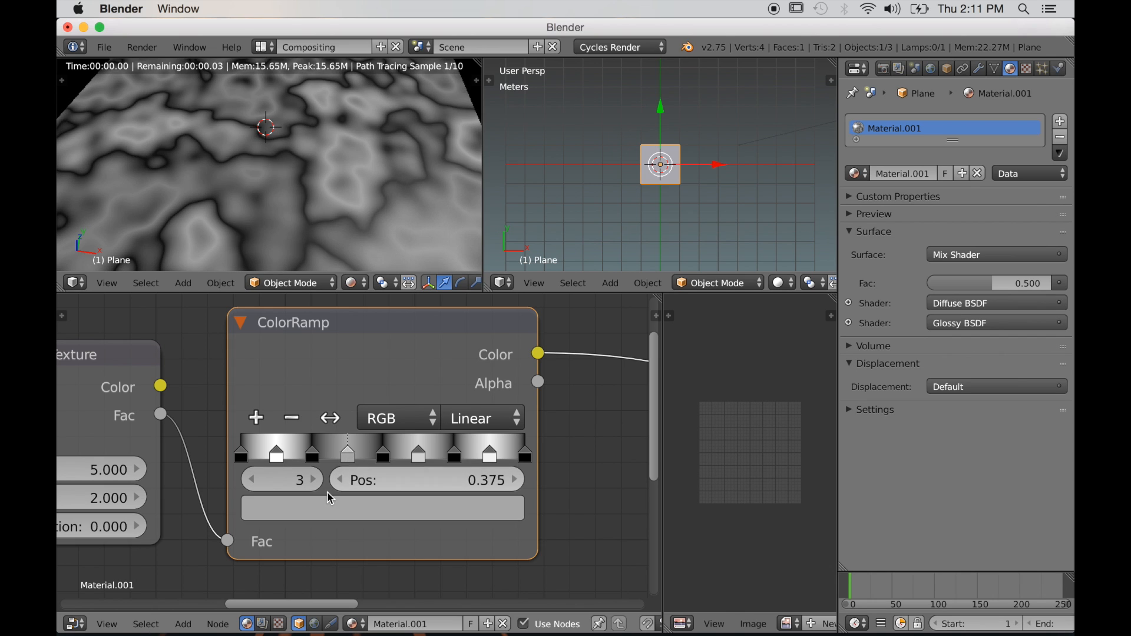
pyautogui.hotkey('ctrl', 'v')
pyautogui.click(419, 456)
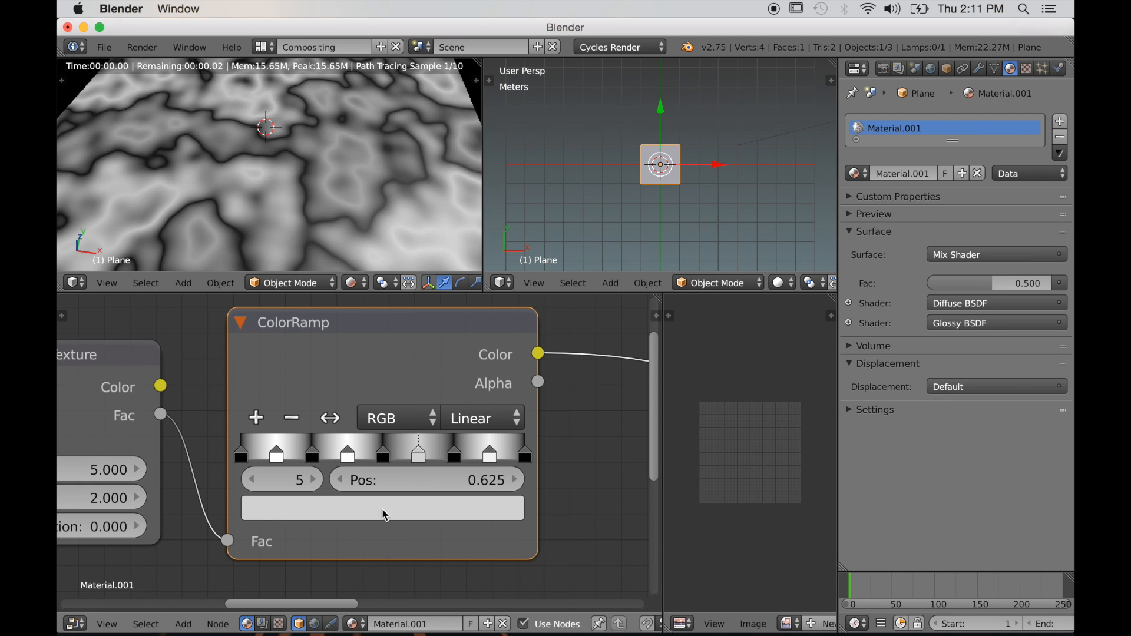
pyautogui.hotkey('ctrl', 'v')
pyautogui.click(494, 455)
pyautogui.hotkey('ctrl', 'v')
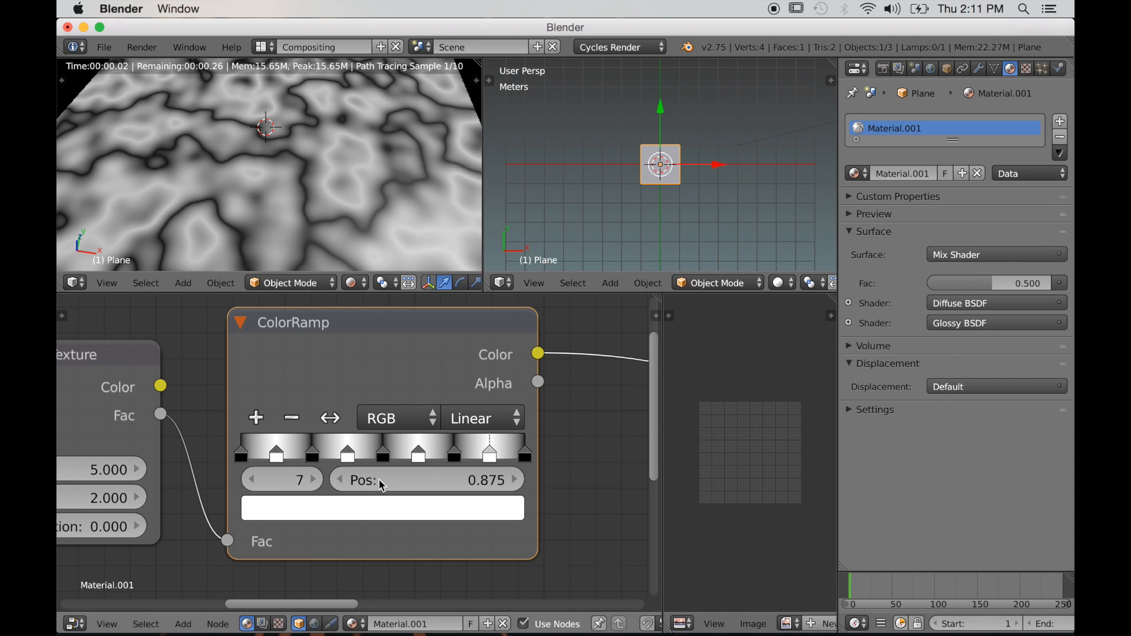
# Duplicate the ColorRamp node and insert the copy into the link between the original ColorRamp and the Diffuse BSDF.
pyautogui.scroll(-2, 302, 169)
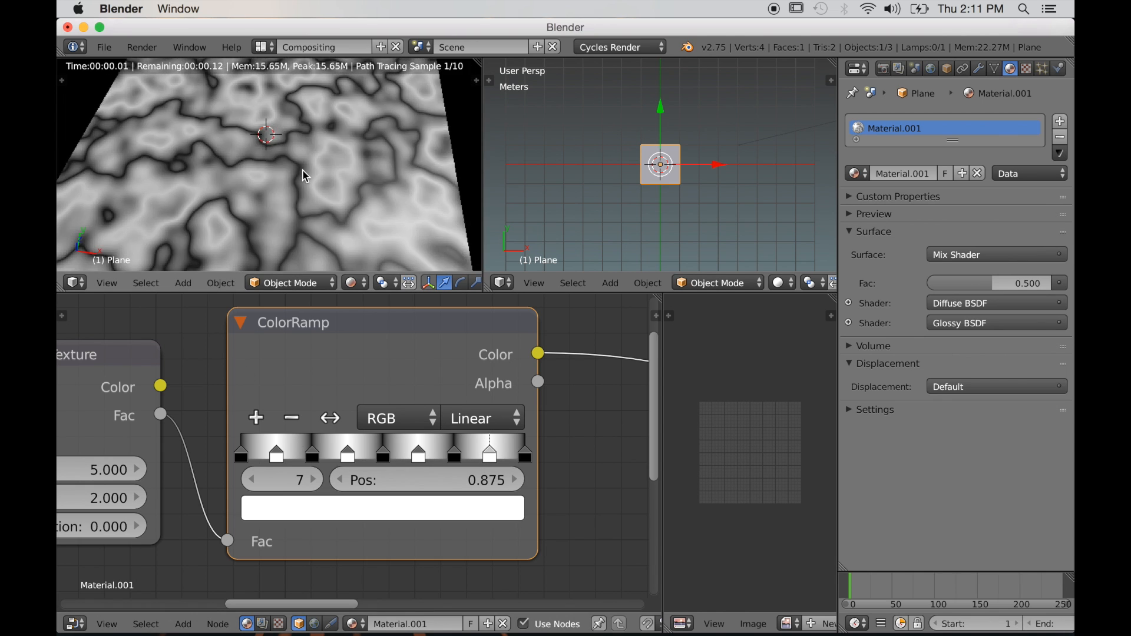
pyautogui.scroll(-3, 316, 364)
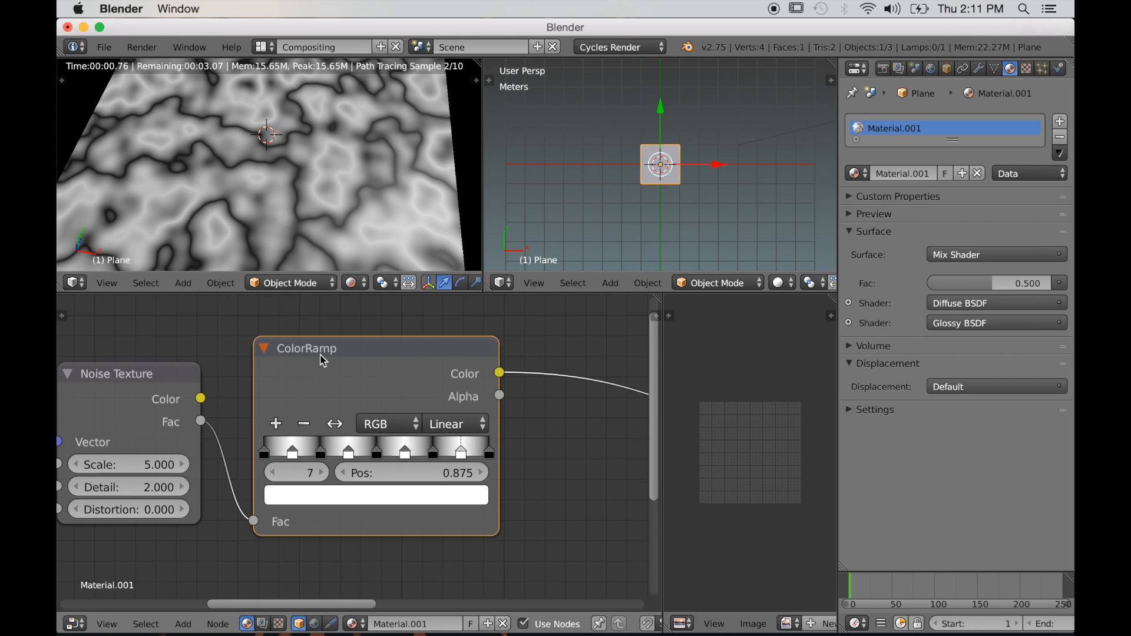
pyautogui.moveTo(488, 420); pyautogui.dragTo(306, 420, button='middle')
pyautogui.scroll(-3, 402, 408)
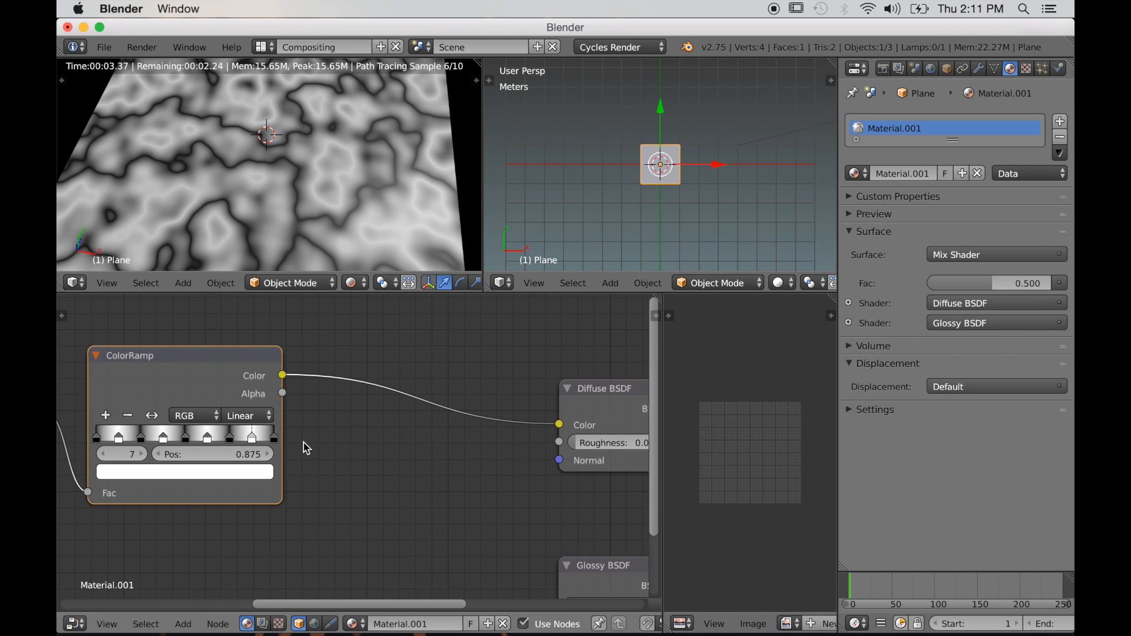
pyautogui.hotkey('shift', 'd')
pyautogui.click(506, 441)
pyautogui.click(503, 437)
pyautogui.scroll(-1, 432, 480)
pyautogui.moveTo(317, 193); pyautogui.dragTo(327, 208, button='middle')
pyautogui.scroll(3, 326, 209)
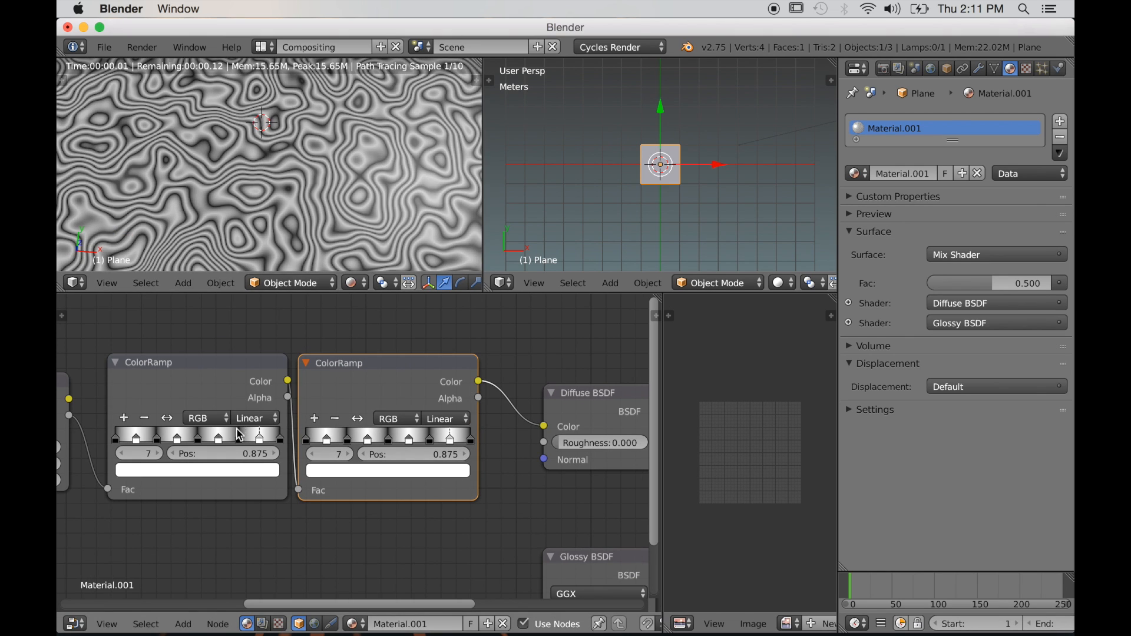
# Shift the first ColorRamp node slightly and increase the Noise Texture's detail for a finer, rougher banded pattern.
pyautogui.scroll(-2, 224, 436)
pyautogui.moveTo(218, 436); pyautogui.dragTo(325, 439, button='middle')
pyautogui.scroll(2, 335, 448)
pyautogui.moveTo(363, 408); pyautogui.dragTo(348, 409)
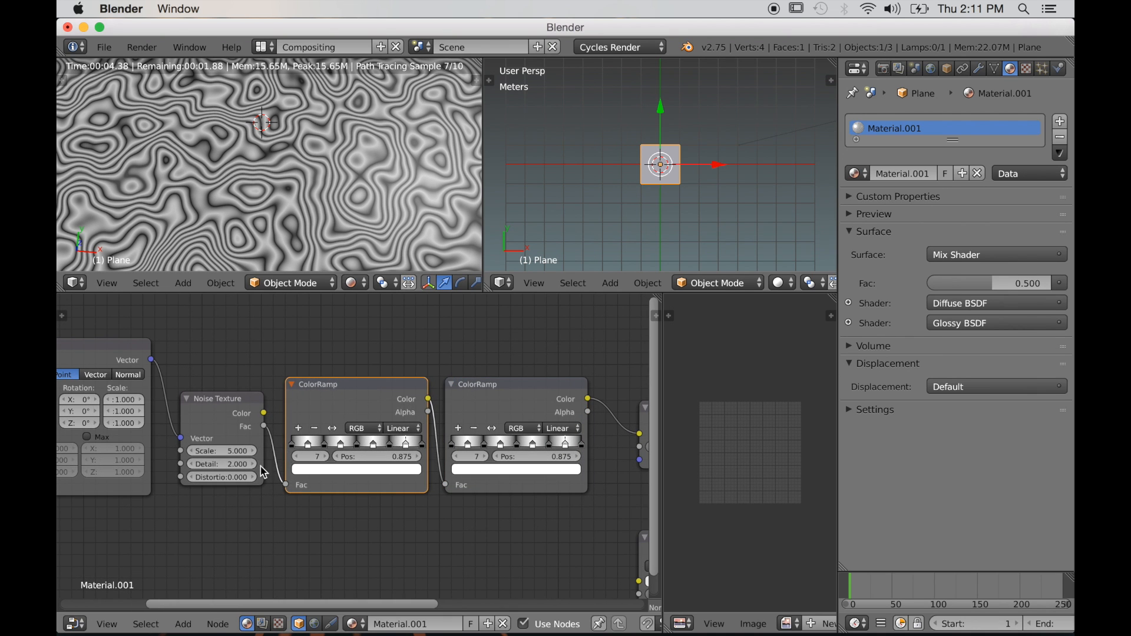
pyautogui.scroll(2, 280, 475)
pyautogui.moveTo(280, 475); pyautogui.dragTo(354, 475)
pyautogui.scroll(2, 185, 523)
pyautogui.scroll(2, 185, 523)
pyautogui.moveTo(278, 505); pyautogui.dragTo(268, 515)
pyautogui.scroll(-3, 160, 533)
# Set the Mapping node's X scale to 8 to stretch the noise into long wood grain.
pyautogui.moveTo(151, 533); pyautogui.dragTo(407, 534, button='middle')
pyautogui.scroll(1, 356, 447)
pyautogui.scroll(4, 357, 491)
pyautogui.moveTo(356, 448); pyautogui.dragTo(436, 531, button='middle')
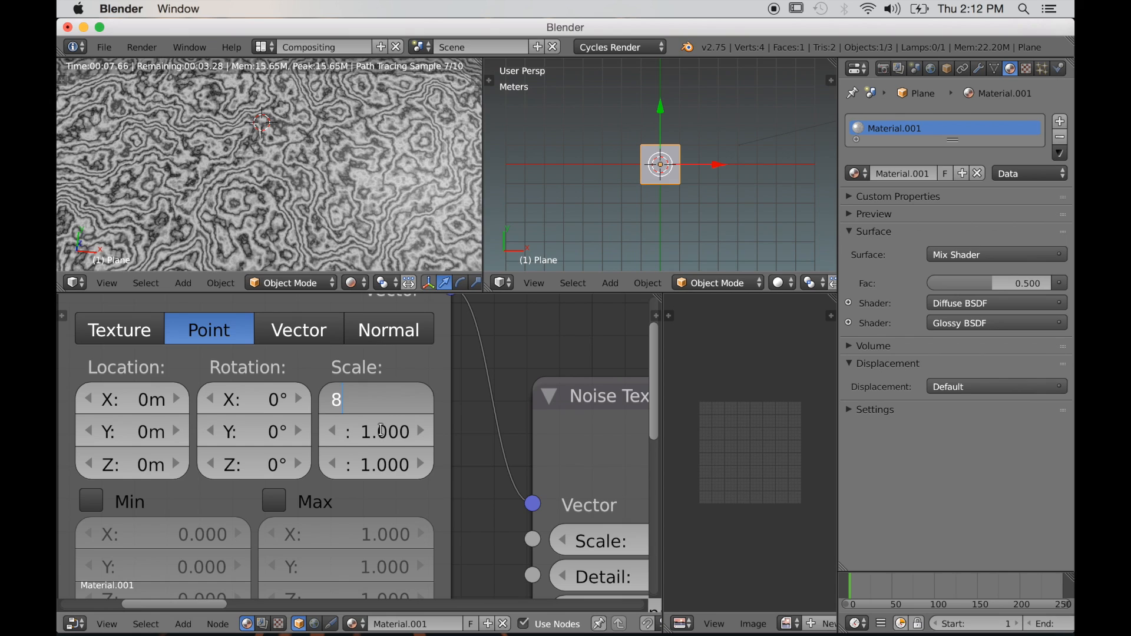
pyautogui.write('8')
pyautogui.press('Return')
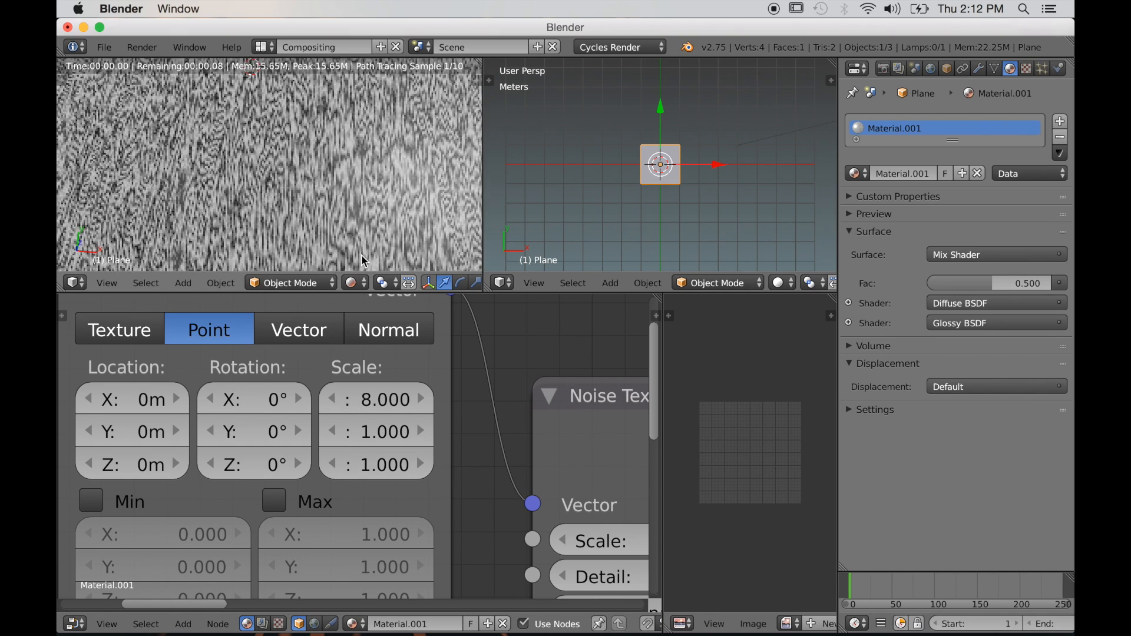
pyautogui.moveTo(270, 213)
pyautogui.mouseDown(button='middle')
pyautogui.moveTo(295, 209)
pyautogui.moveTo(304, 186)
pyautogui.moveTo(354, 204)
pyautogui.mouseUp(button='middle')
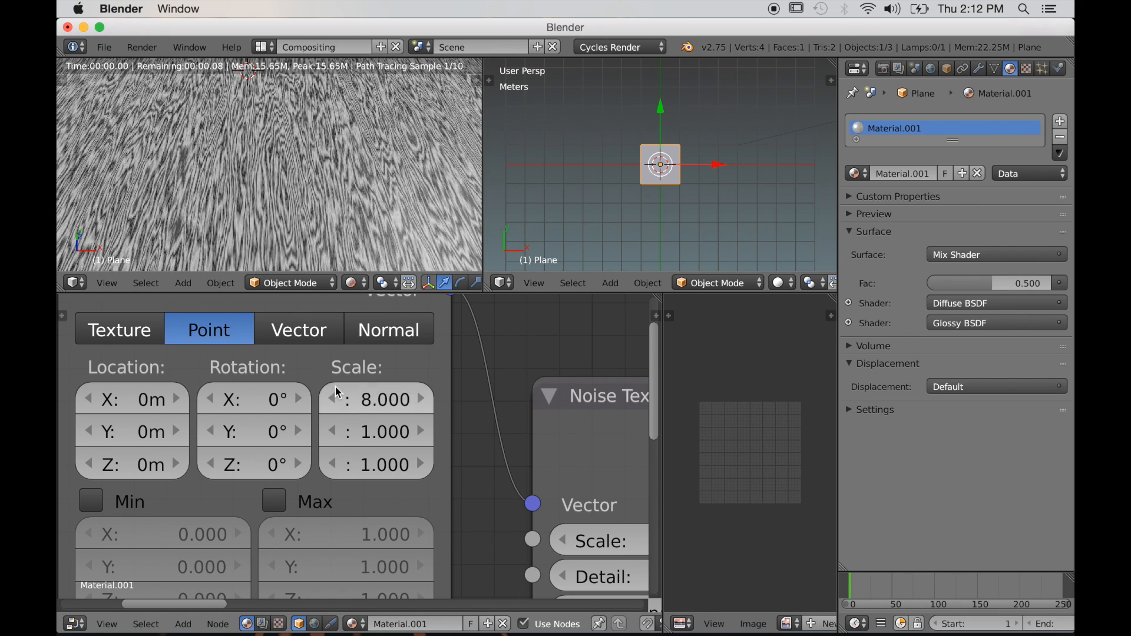
# Set the second ColorRamp's stop at position 0.000 to a dark brown with R 0.054, G 0.046 and B 0.029.
pyautogui.scroll(-2, 348, 391)
pyautogui.moveTo(373, 401); pyautogui.dragTo(142, 375, button='middle')
pyautogui.scroll(-3, 319, 461)
pyautogui.moveTo(319, 462); pyautogui.dragTo(200, 438, button='middle')
pyautogui.scroll(6, 343, 526)
pyautogui.moveTo(364, 505); pyautogui.dragTo(280, 494, button='middle')
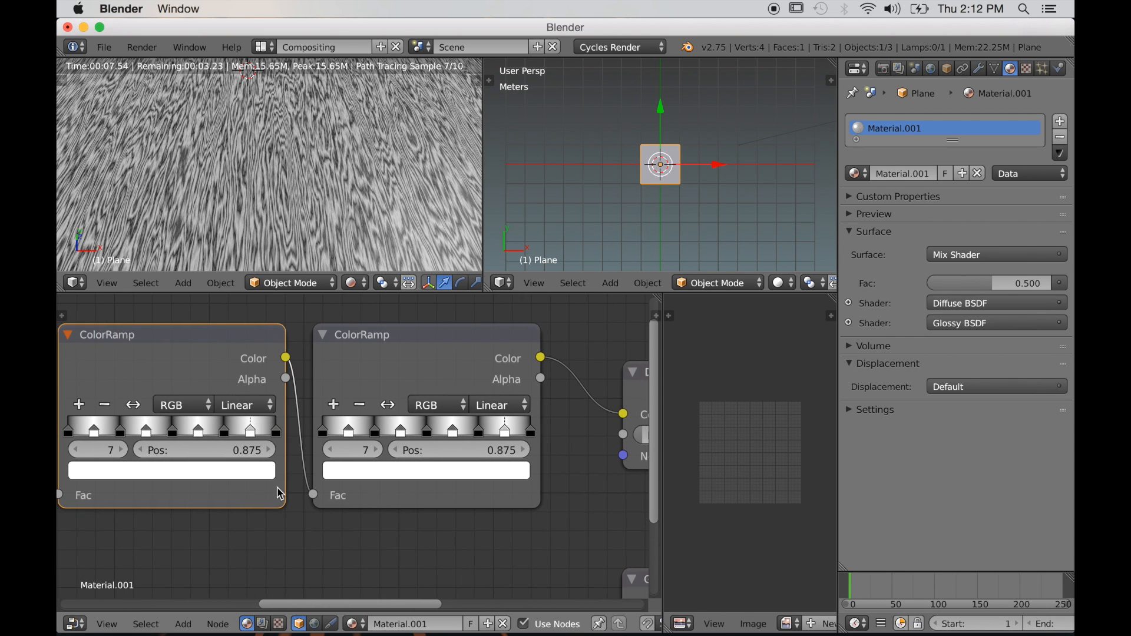
pyautogui.scroll(2, 438, 471)
pyautogui.scroll(-3, 439, 472)
pyautogui.moveTo(368, 453); pyautogui.dragTo(346, 456, button='middle')
pyautogui.scroll(4, 346, 457)
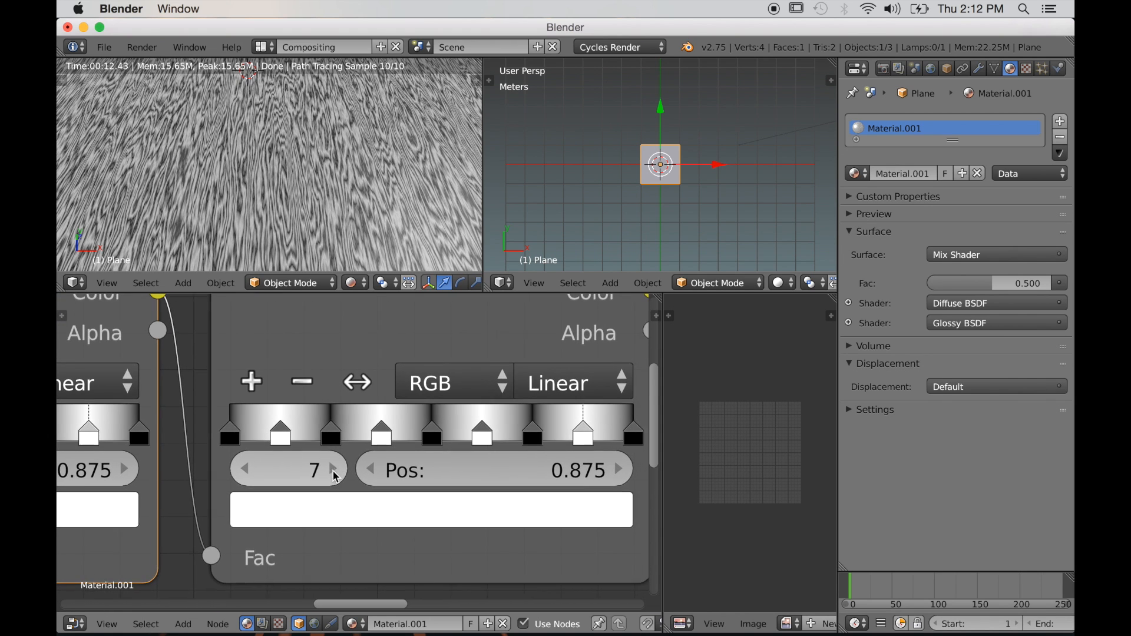
pyautogui.moveTo(326, 476); pyautogui.dragTo(323, 476, button='middle')
pyautogui.click(204, 436)
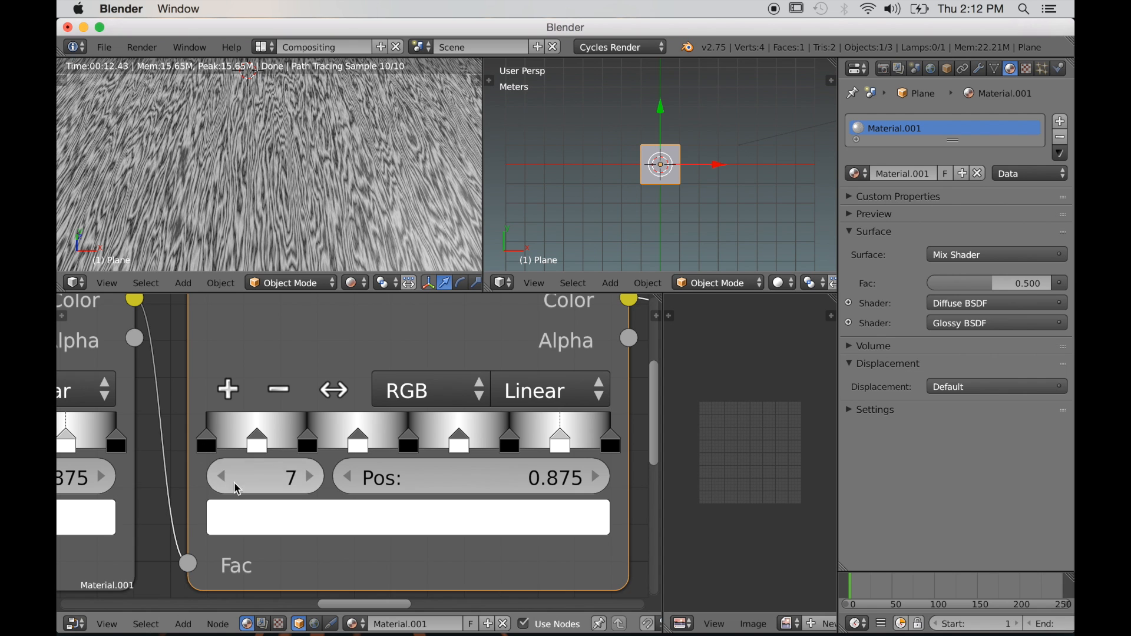
pyautogui.click(207, 443)
pyautogui.click(255, 518)
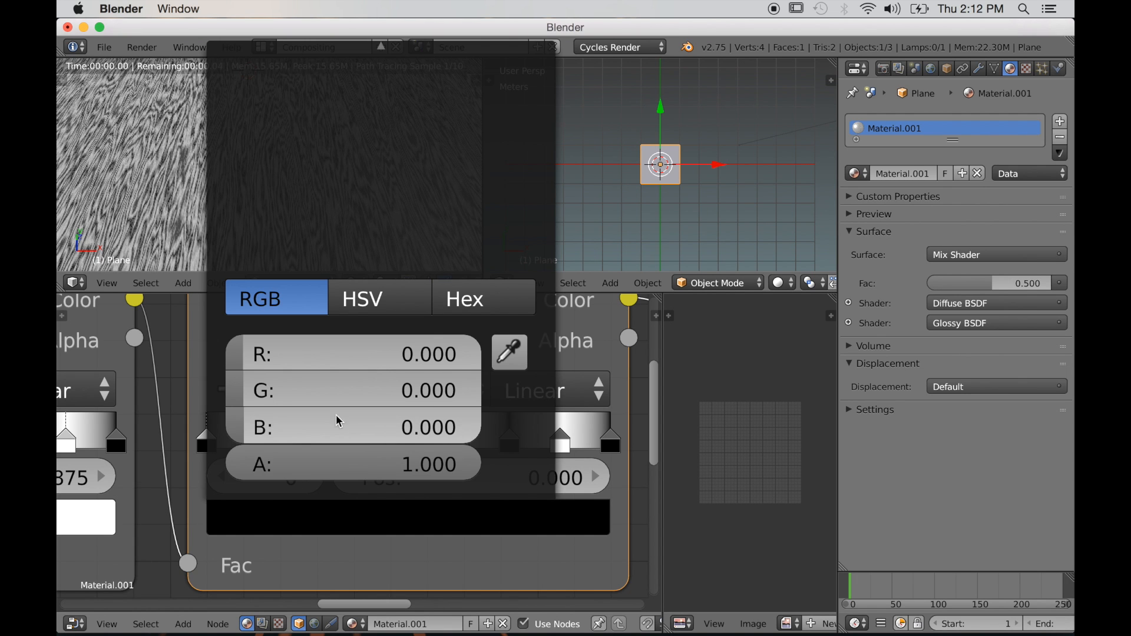
pyautogui.scroll(-1, 120, 551)
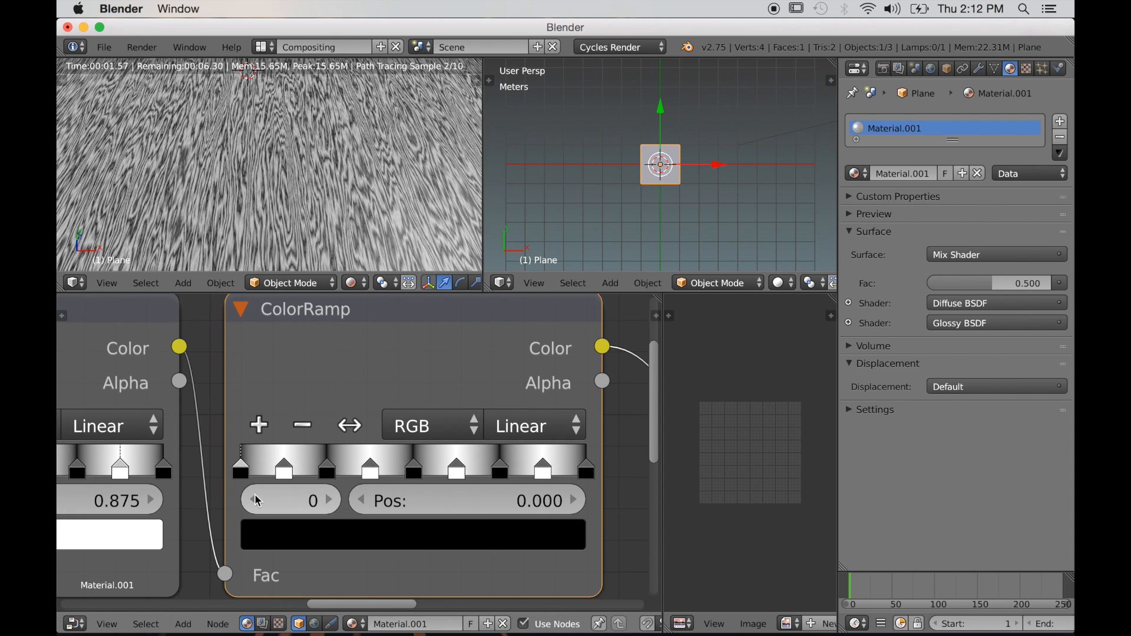
pyautogui.click(277, 538)
pyautogui.moveTo(512, 282); pyautogui.dragTo(507, 269)
pyautogui.click(368, 219)
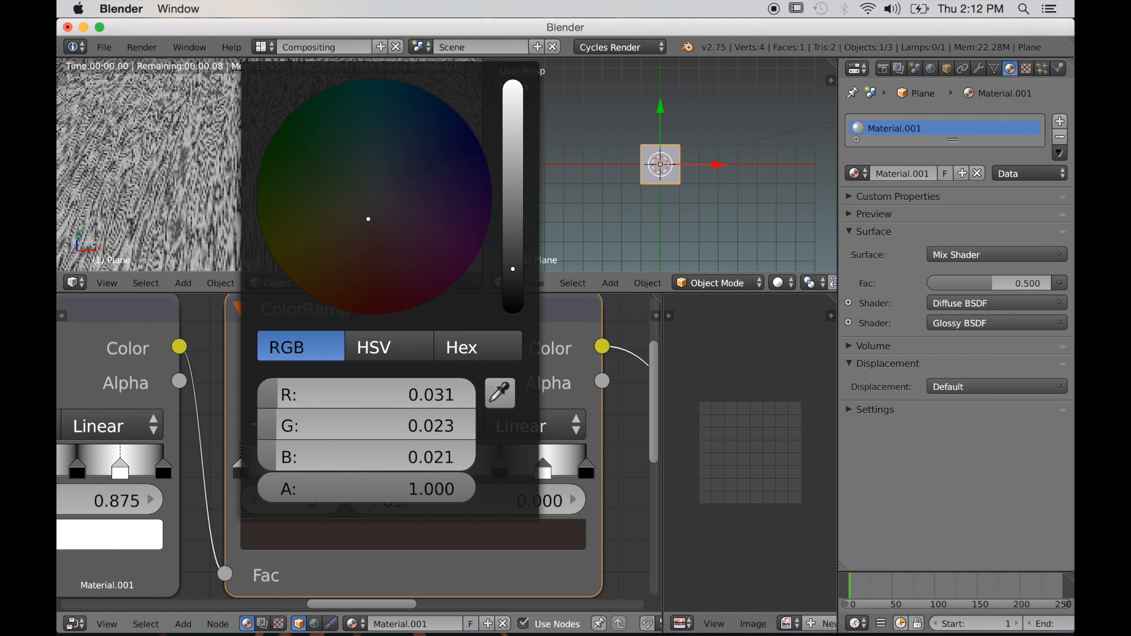
pyautogui.moveTo(369, 219); pyautogui.dragTo(365, 224)
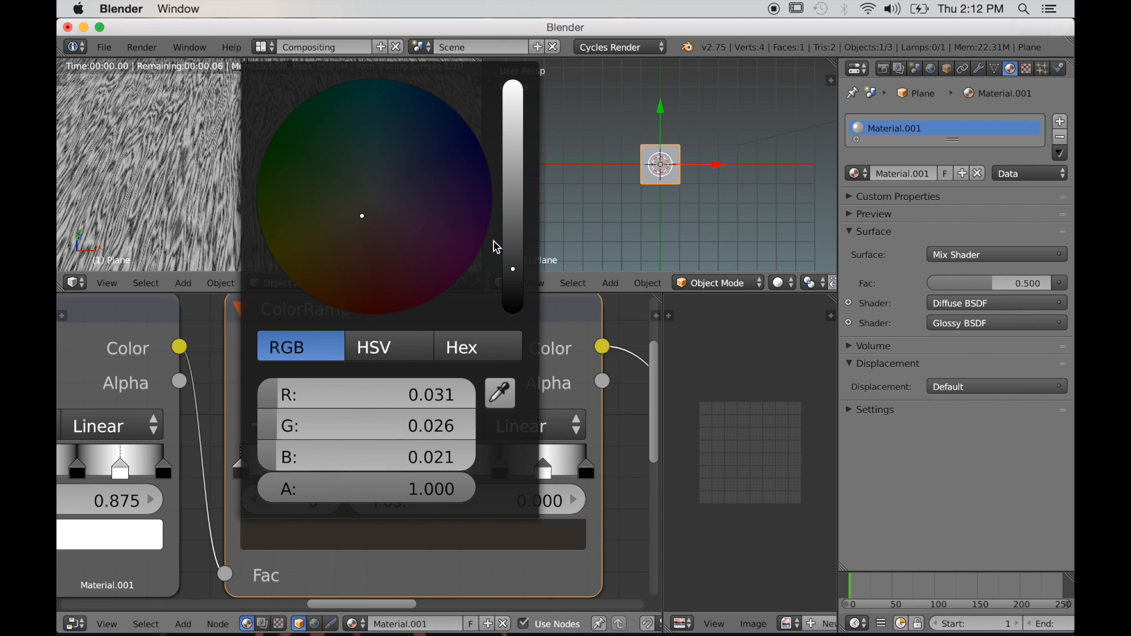
pyautogui.click(514, 241)
pyautogui.moveTo(364, 216); pyautogui.dragTo(356, 219)
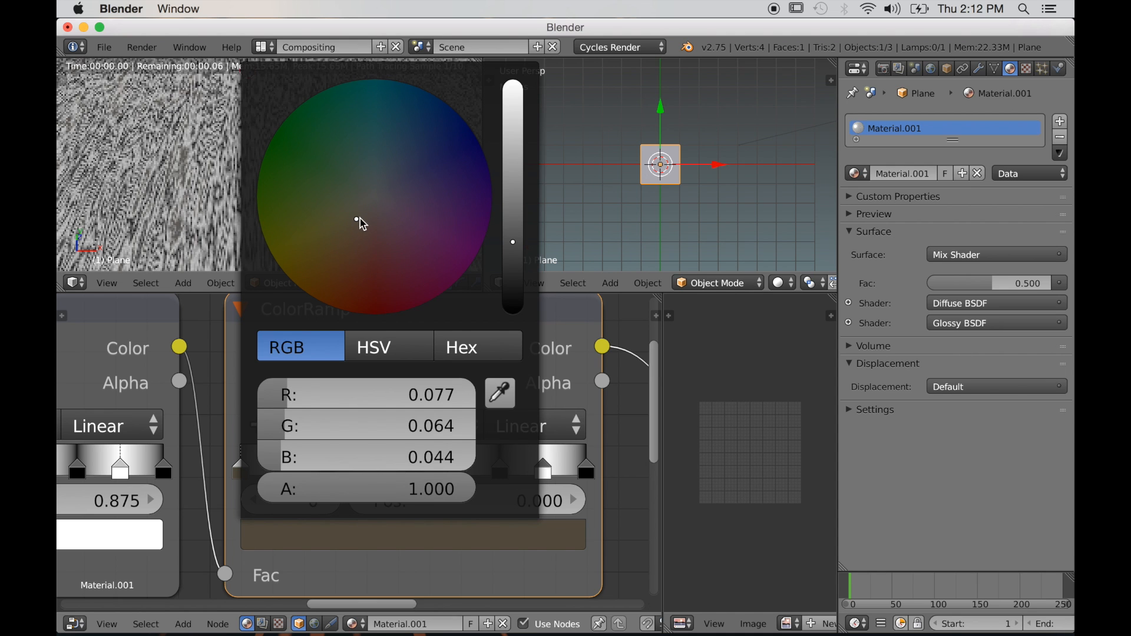
pyautogui.moveTo(512, 250); pyautogui.dragTo(513, 254)
pyautogui.moveTo(369, 219); pyautogui.dragTo(352, 220)
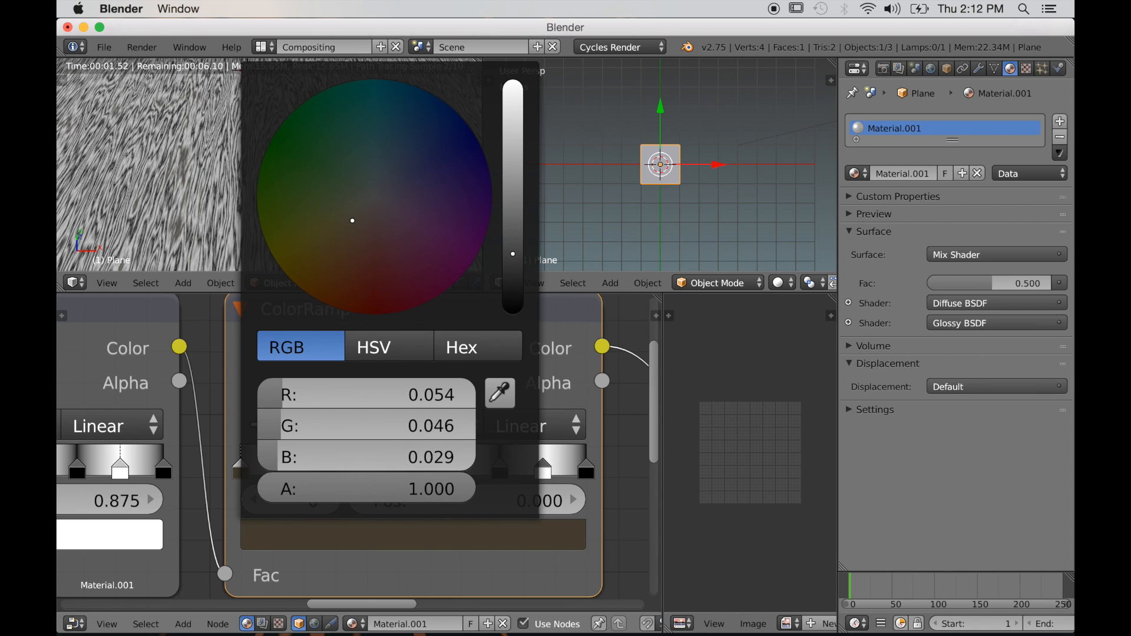
# Copy the first stop's dark brown onto the second ColorRamp's black stops at 0.250, 0.500, 0.750 and 1.000.
pyautogui.scroll(1, 266, 508)
pyautogui.scroll(-2, 261, 511)
pyautogui.hscroll(3, 289, 532)
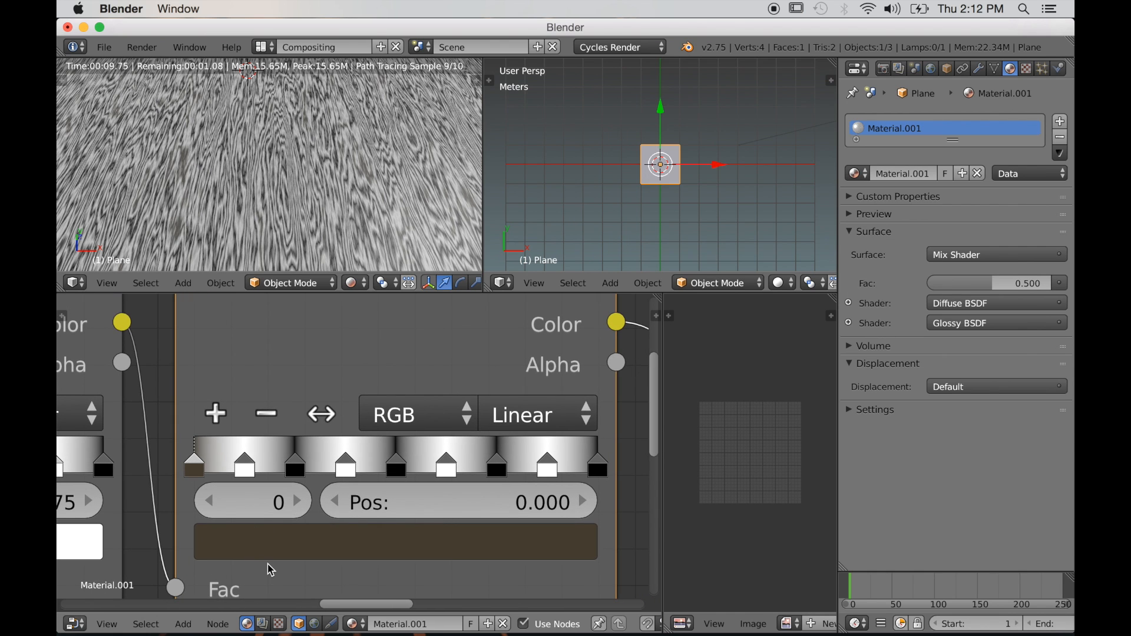
pyautogui.click(297, 468)
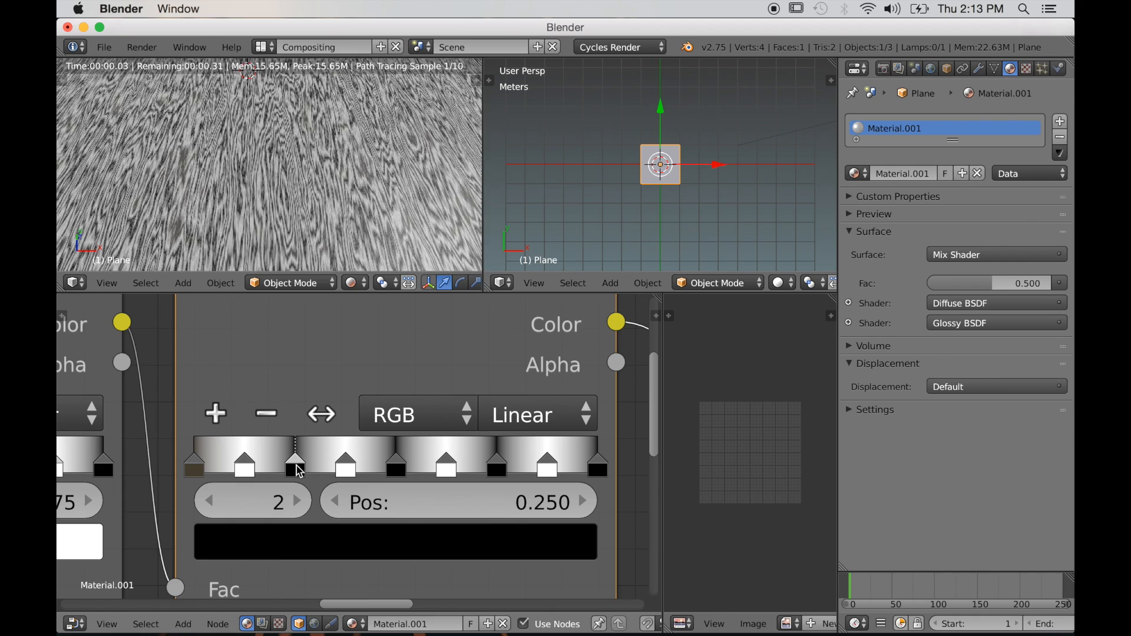
pyautogui.hotkey('ctrl', 'v')
pyautogui.click(394, 468)
pyautogui.hotkey('ctrl', 'v')
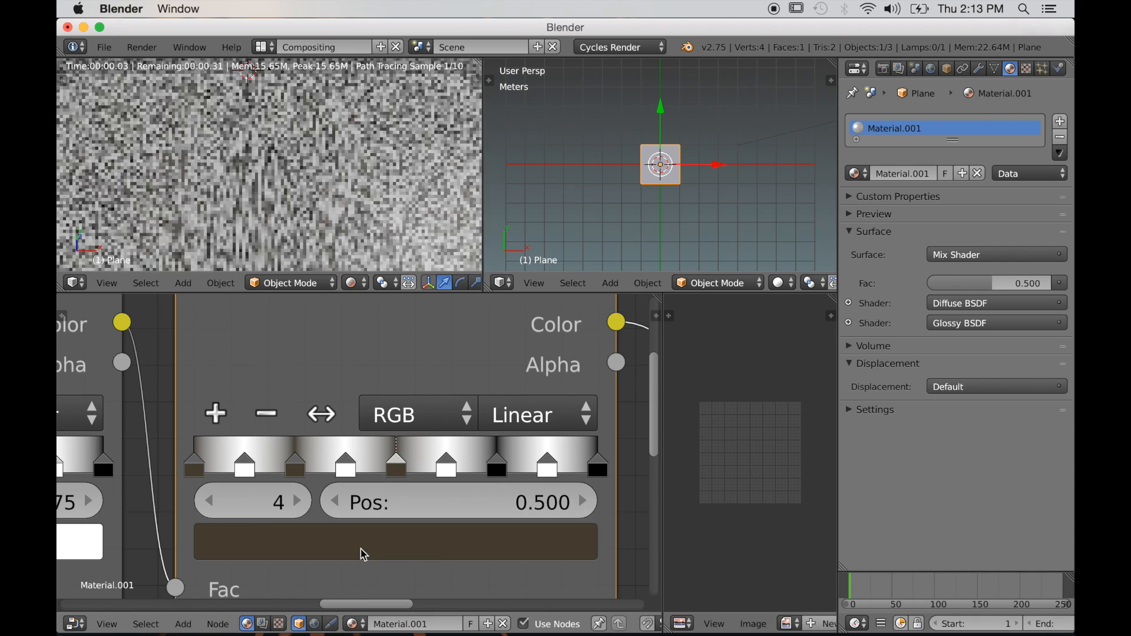
pyautogui.click(497, 472)
pyautogui.hotkey('ctrl', 'v')
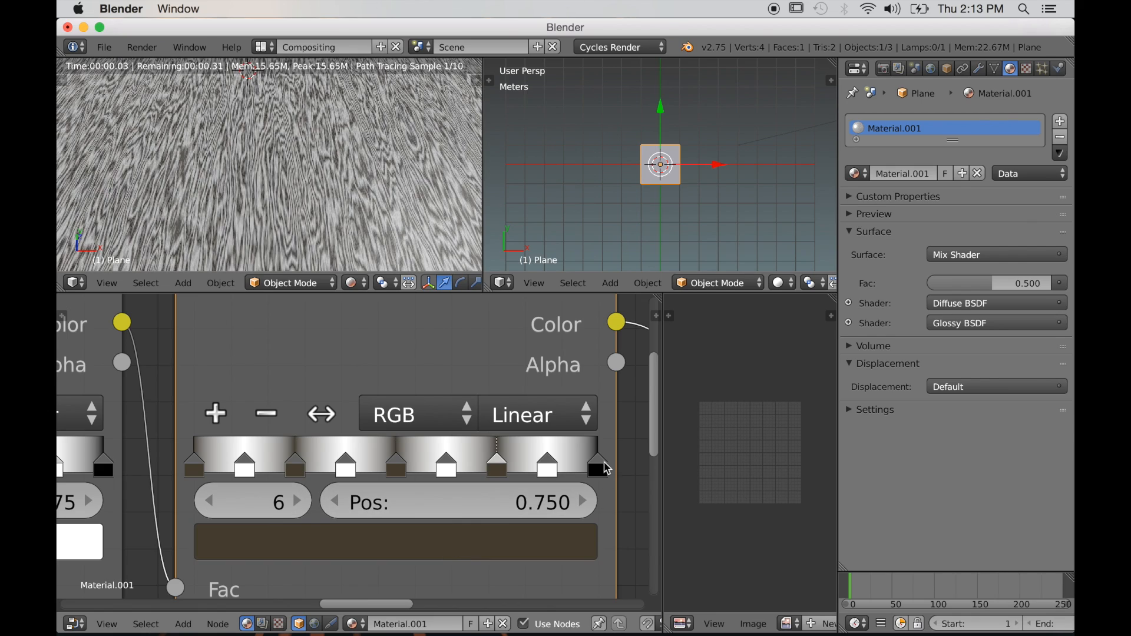
pyautogui.click(598, 468)
pyautogui.hotkey('ctrl', 'v')
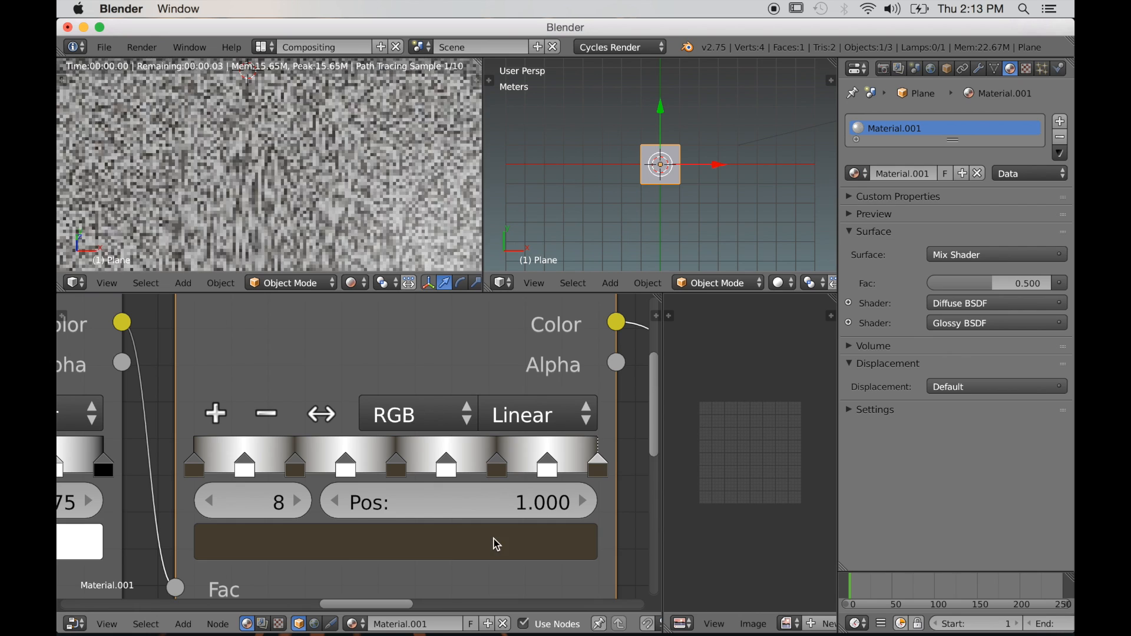
# Give the second ColorRamp's stop at 0.125 the copied dark brown and lighten it to R 0.086, G 0.072, B 0.045.
pyautogui.click(245, 466)
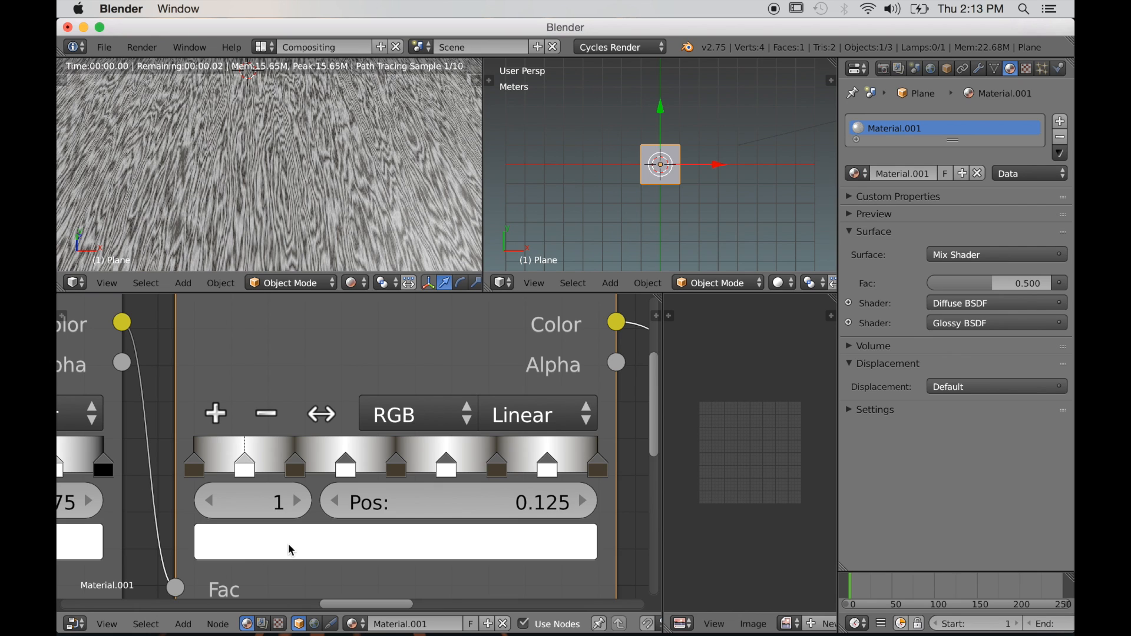
pyautogui.hotkey('ctrl', 'v')
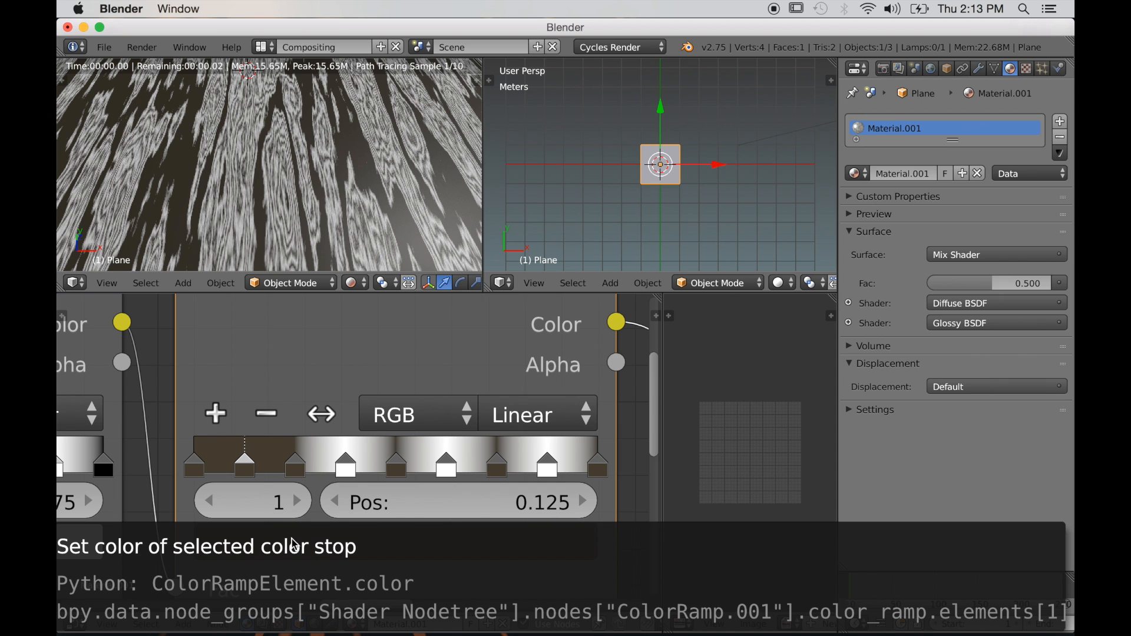
pyautogui.click(317, 543)
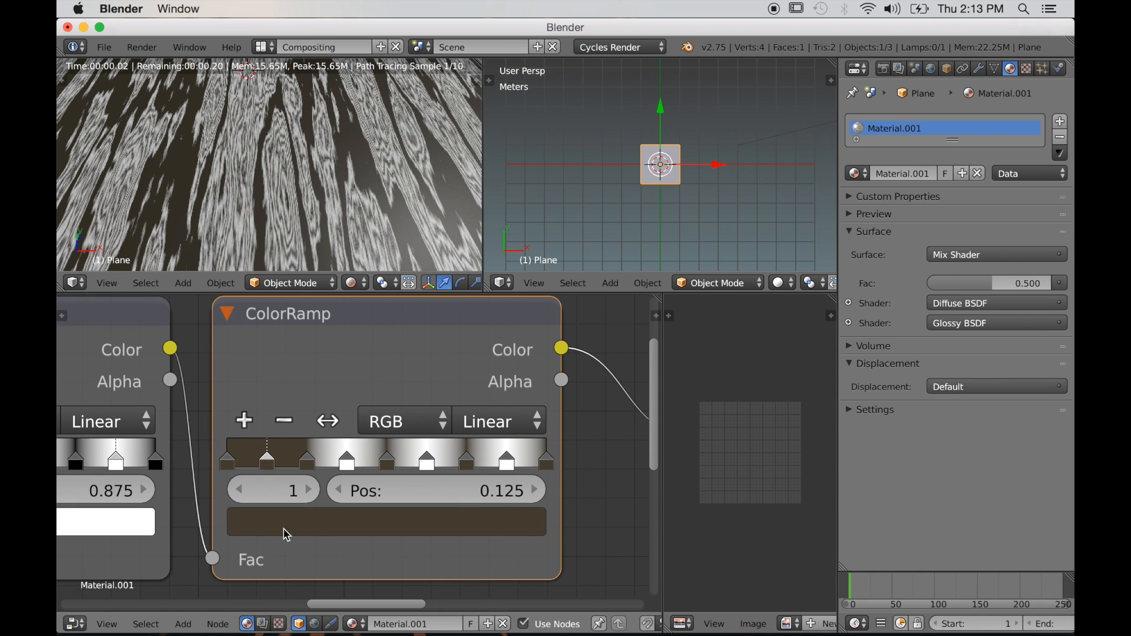
pyautogui.click(287, 533)
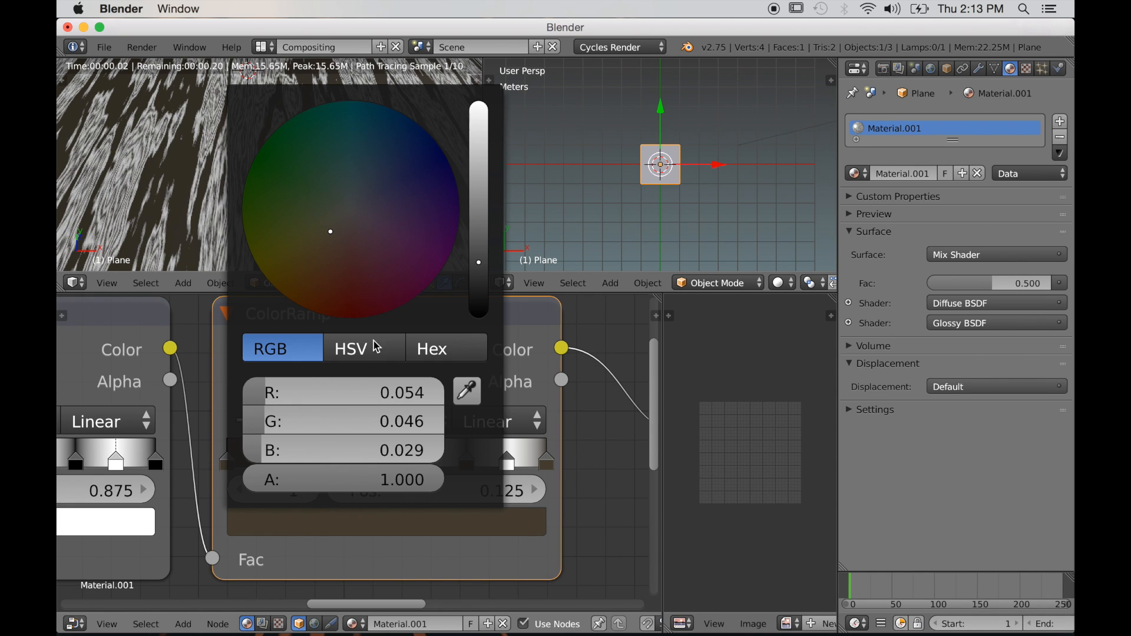
pyautogui.moveTo(467, 256); pyautogui.dragTo(479, 241)
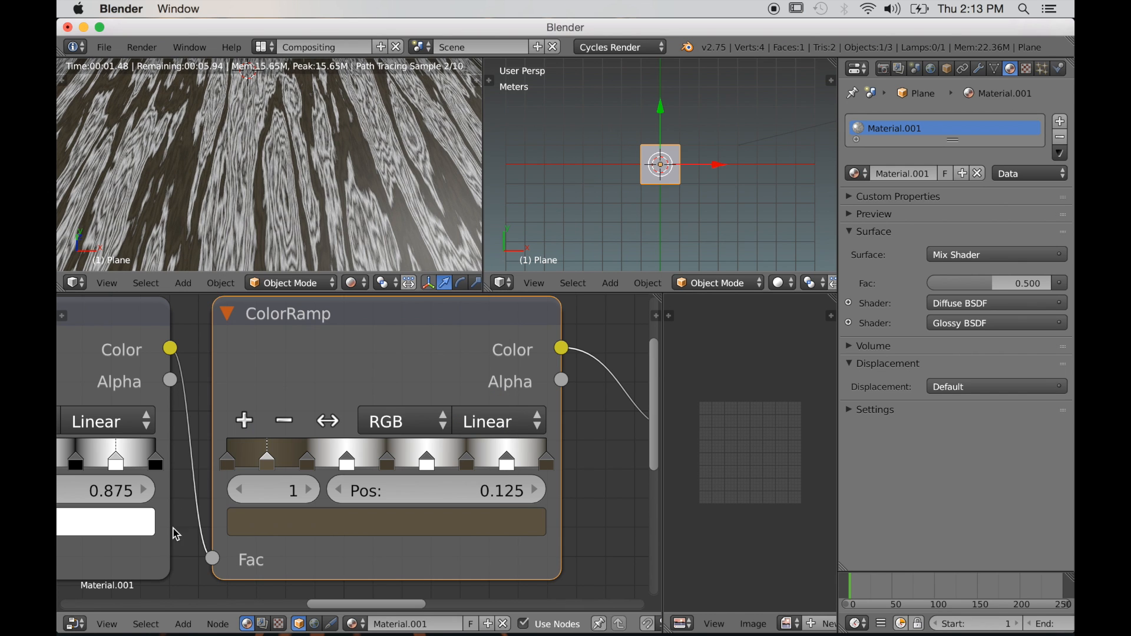
pyautogui.scroll(1, 212, 530)
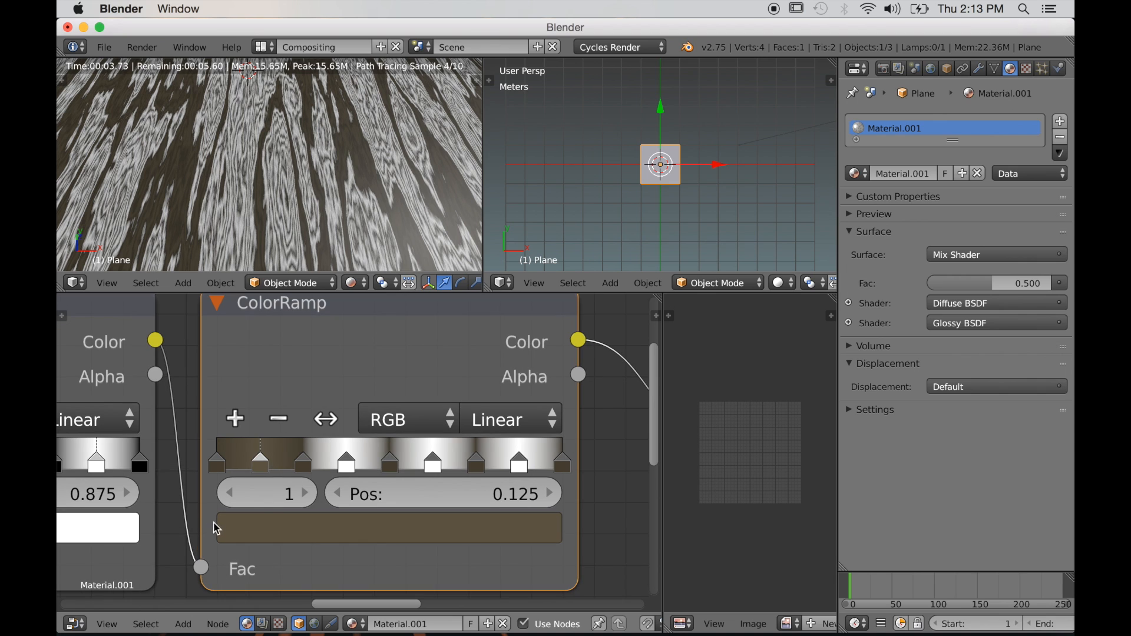
pyautogui.click(266, 526)
pyautogui.moveTo(493, 235); pyautogui.dragTo(493, 241)
# Copy the lighter brown of the 0.125 stop onto the second ColorRamp's white stops at 0.375, 0.625 and 0.875.
pyautogui.click(347, 464)
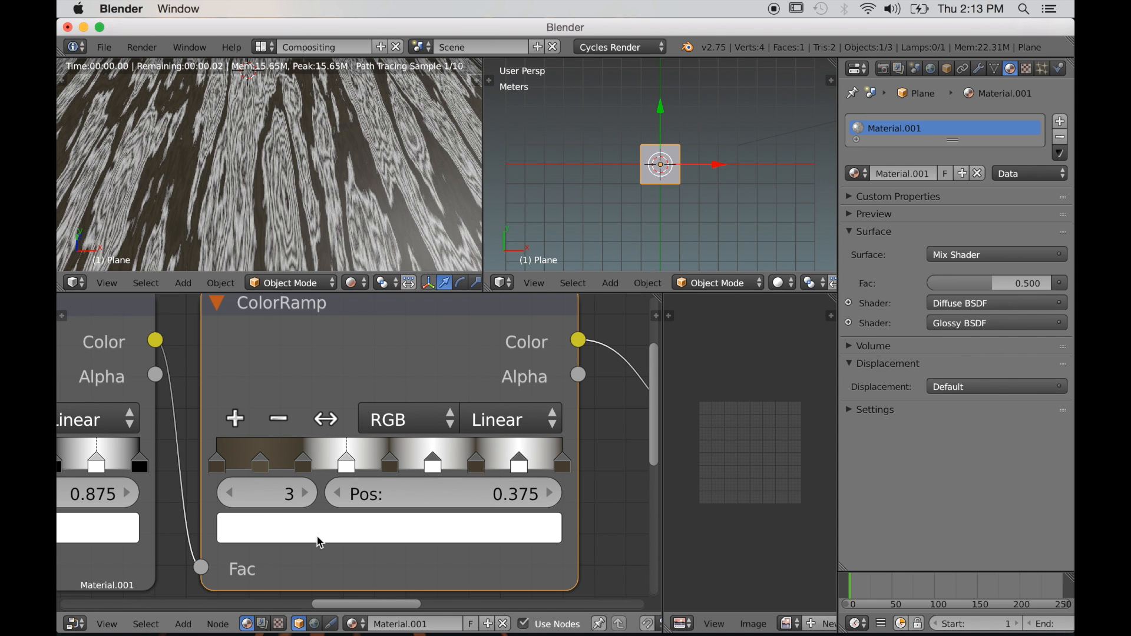
pyautogui.hotkey('ctrl', 'v')
pyautogui.click(433, 463)
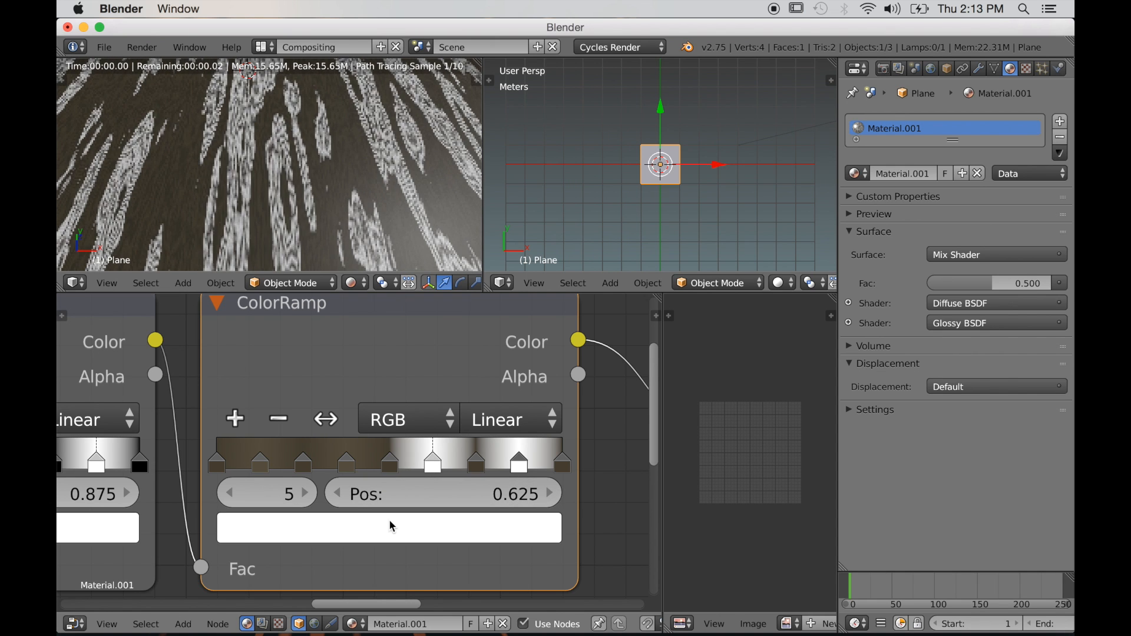
pyautogui.hotkey('ctrl', 'v')
pyautogui.click(519, 463)
pyautogui.hotkey('ctrl', 'v')
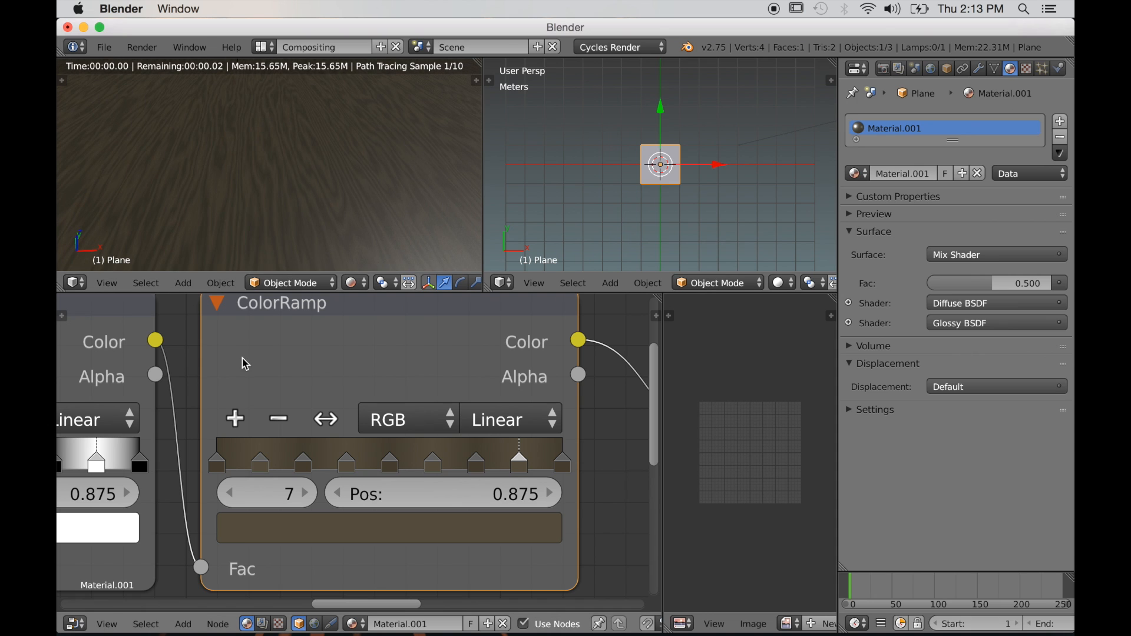
# Darken the brown of the second ColorRamp's middle stop at position 0.500 slightly.
pyautogui.scroll(2, 328, 475)
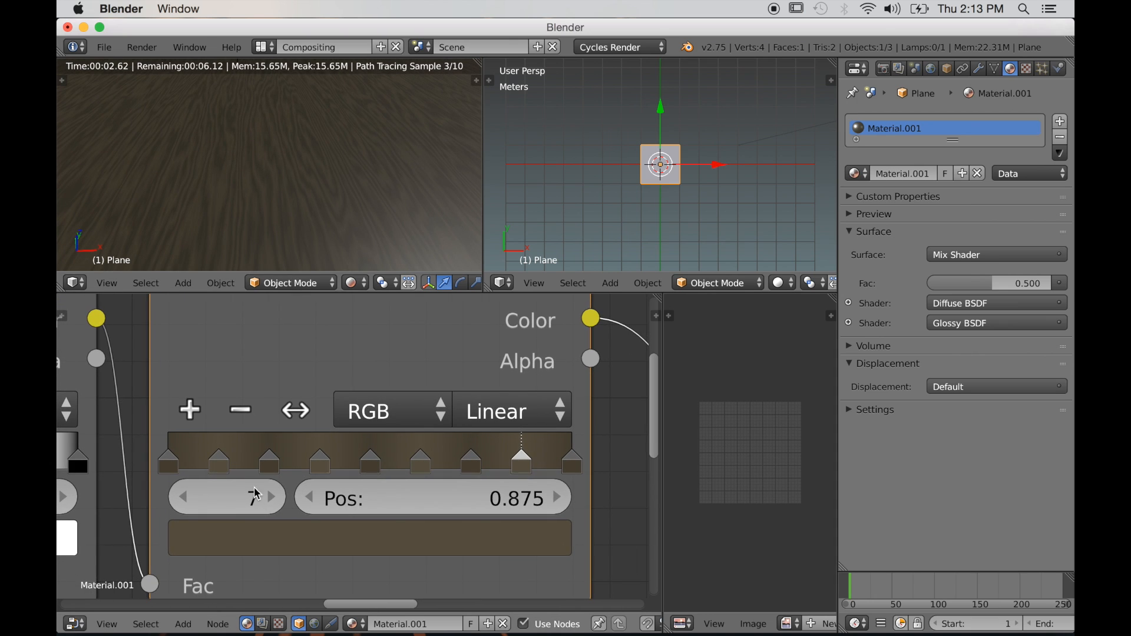
pyautogui.moveTo(404, 551); pyautogui.dragTo(390, 552, button='middle')
pyautogui.click(356, 462)
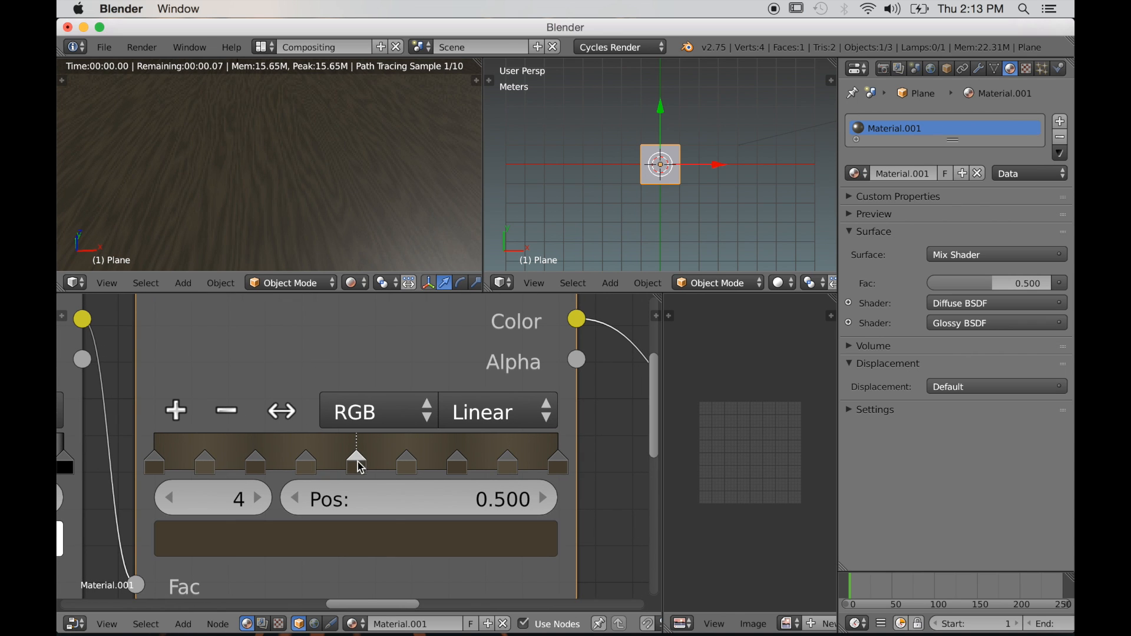
pyautogui.click(339, 543)
pyautogui.scroll(-3, 483, 553)
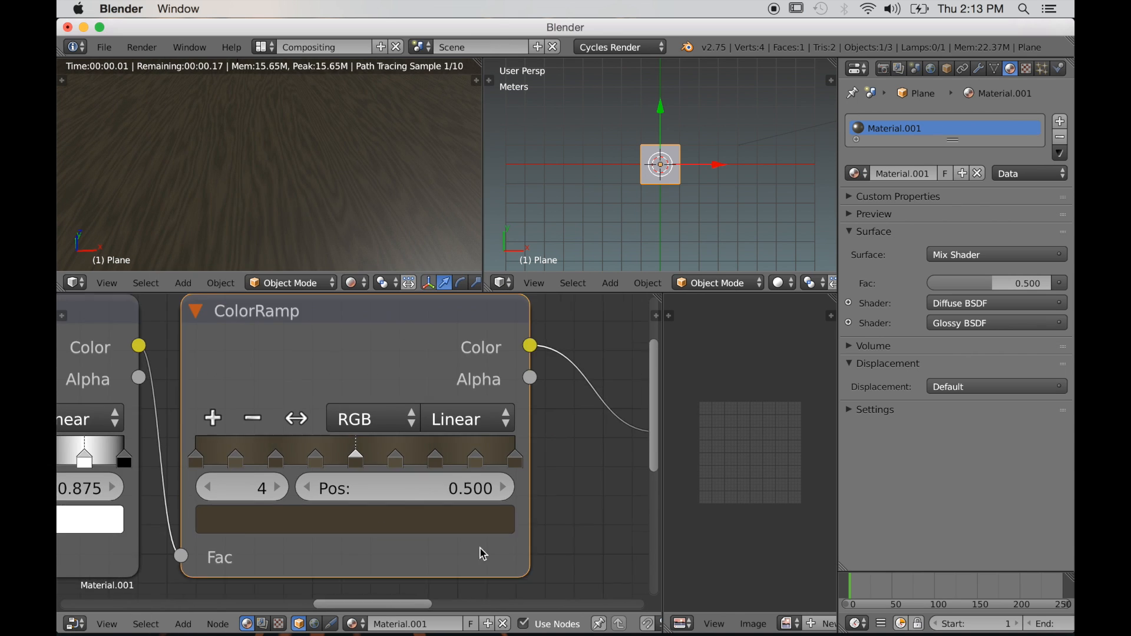
pyautogui.moveTo(482, 553); pyautogui.dragTo(476, 584, button='middle')
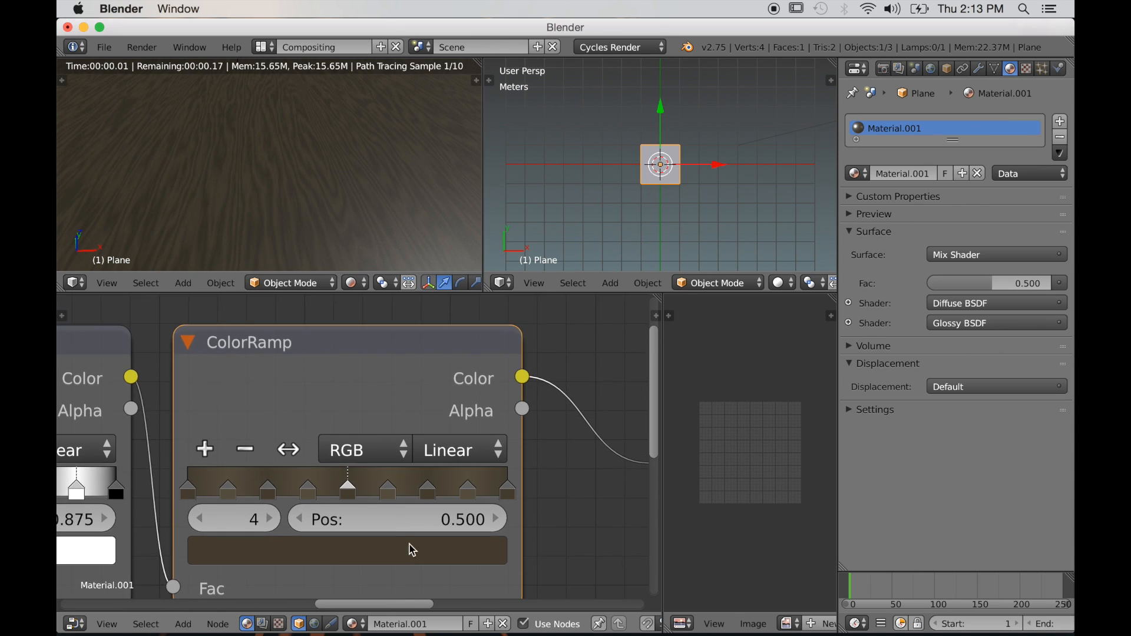
pyautogui.click(339, 549)
pyautogui.click(441, 300)
# Brighten the lighter brown of the second ColorRamp's stop at position 0.125 slightly.
pyautogui.scroll(2, 289, 492)
pyautogui.click(246, 487)
pyautogui.click(276, 553)
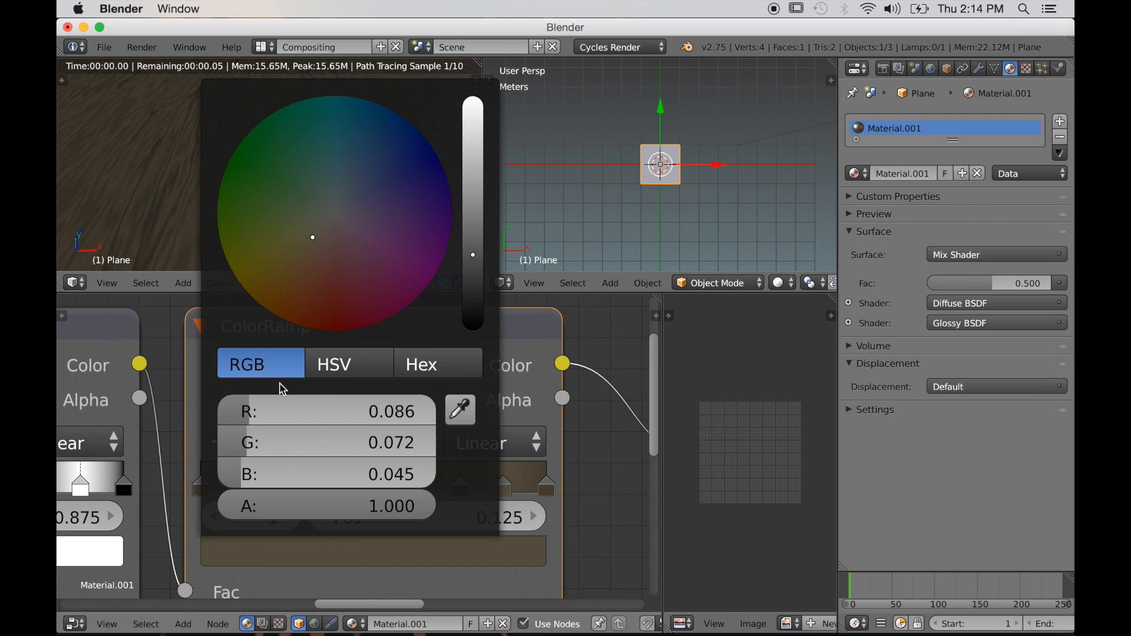
pyautogui.click(477, 253)
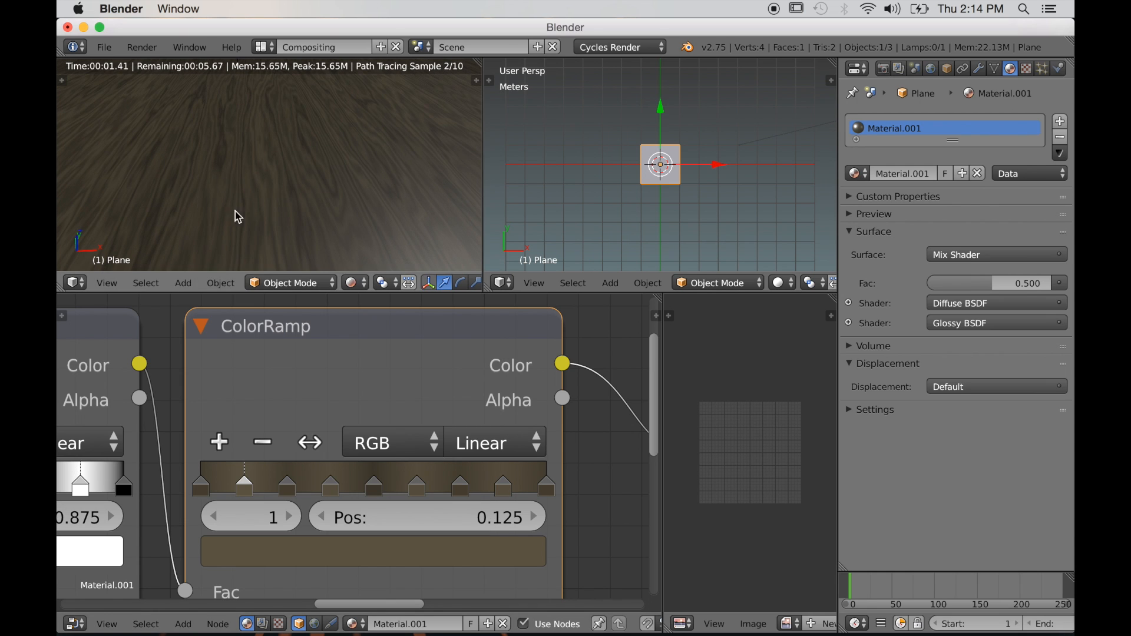
# Move the texture coordinate, mapping, noise and both ColorRamp nodes together away from the shaders to make room before the Diffuse BSDF.
pyautogui.scroll(-3, 372, 475)
pyautogui.moveTo(270, 172); pyautogui.dragTo(266, 199, button='middle')
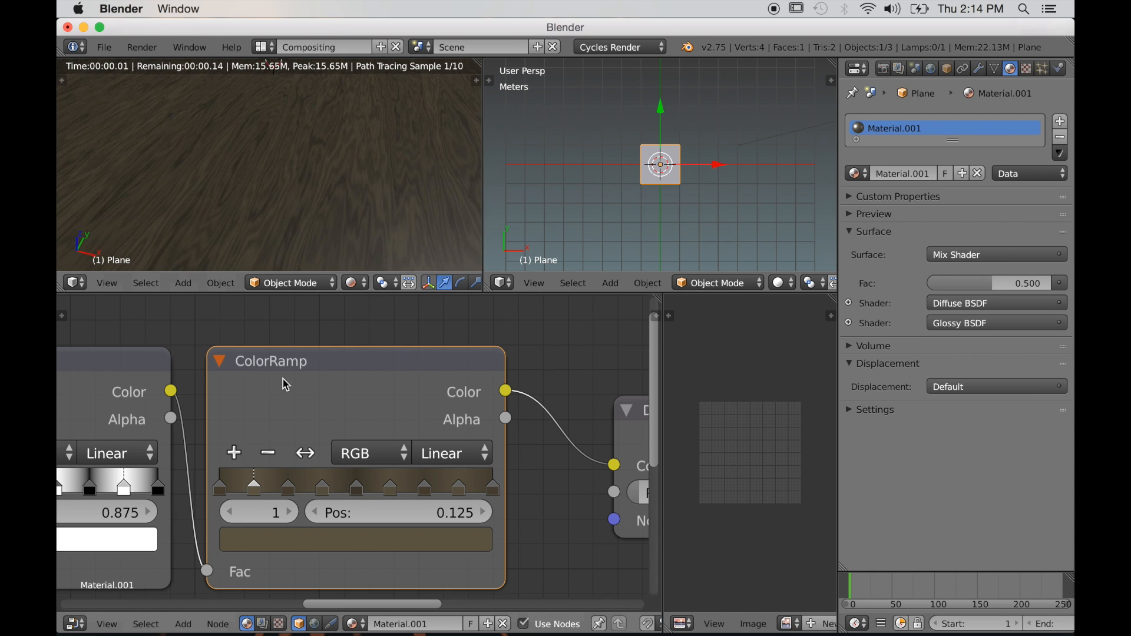
pyautogui.scroll(-2, 286, 385)
pyautogui.scroll(-4, 294, 437)
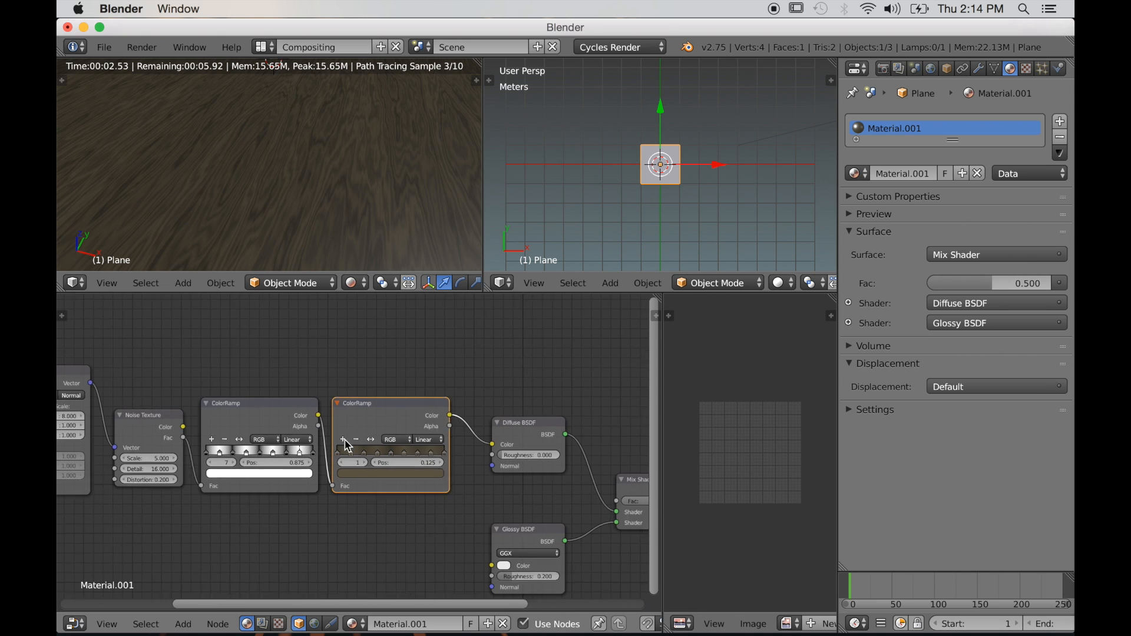
pyautogui.scroll(-5, 352, 450)
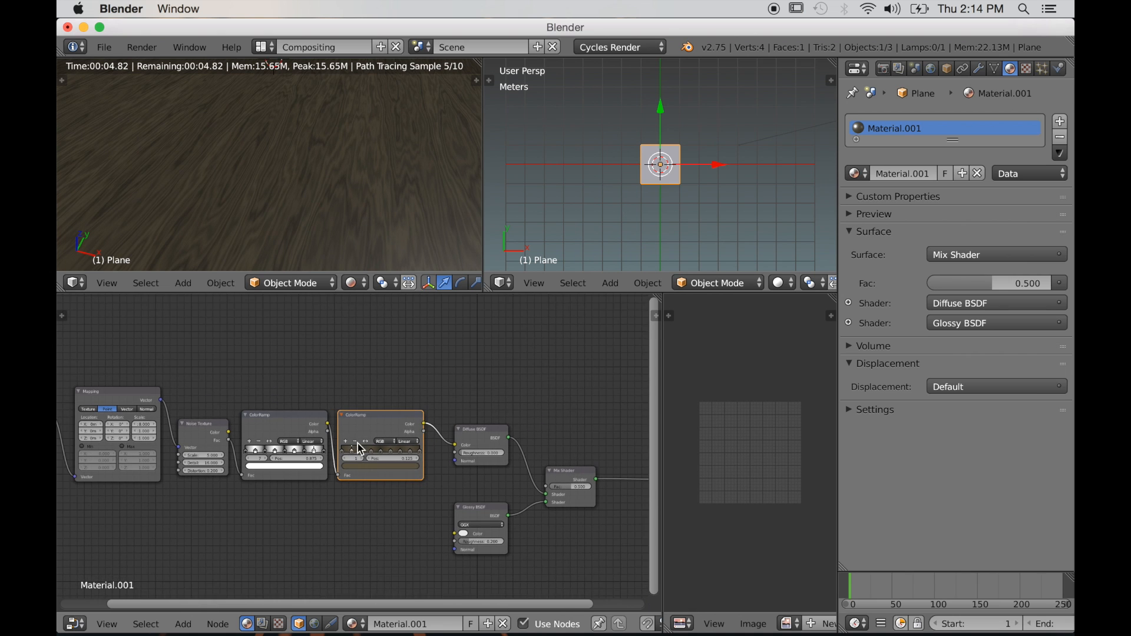
pyautogui.moveTo(308, 486); pyautogui.dragTo(345, 494, button='middle')
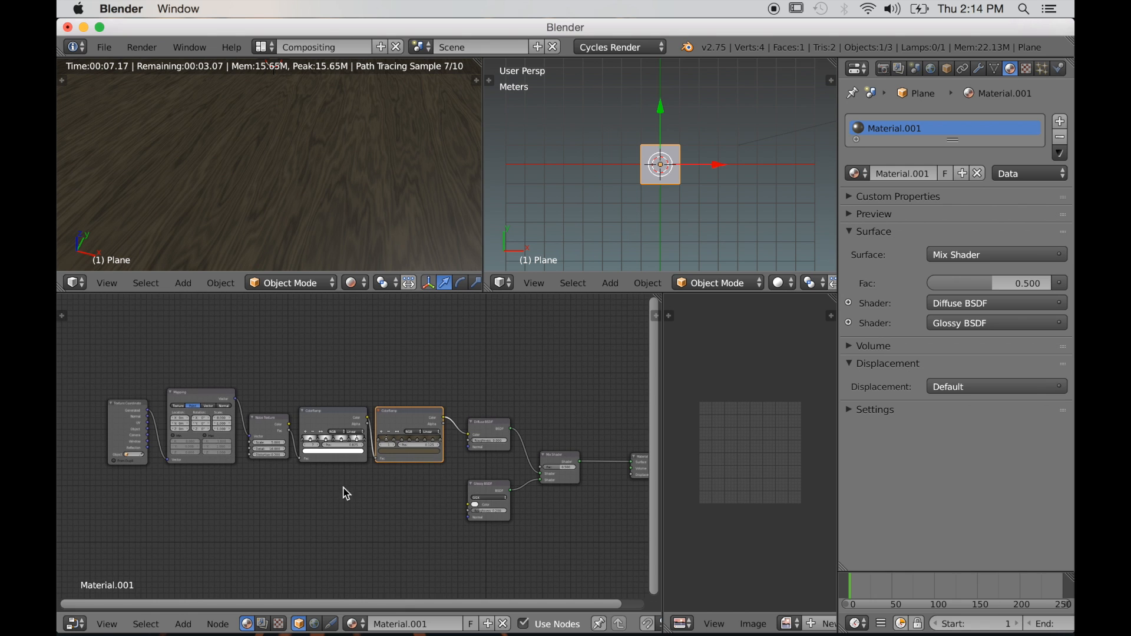
pyautogui.press('b')
pyautogui.moveTo(104, 352); pyautogui.dragTo(434, 482)
pyautogui.scroll(-2, 415, 510)
pyautogui.press('g')
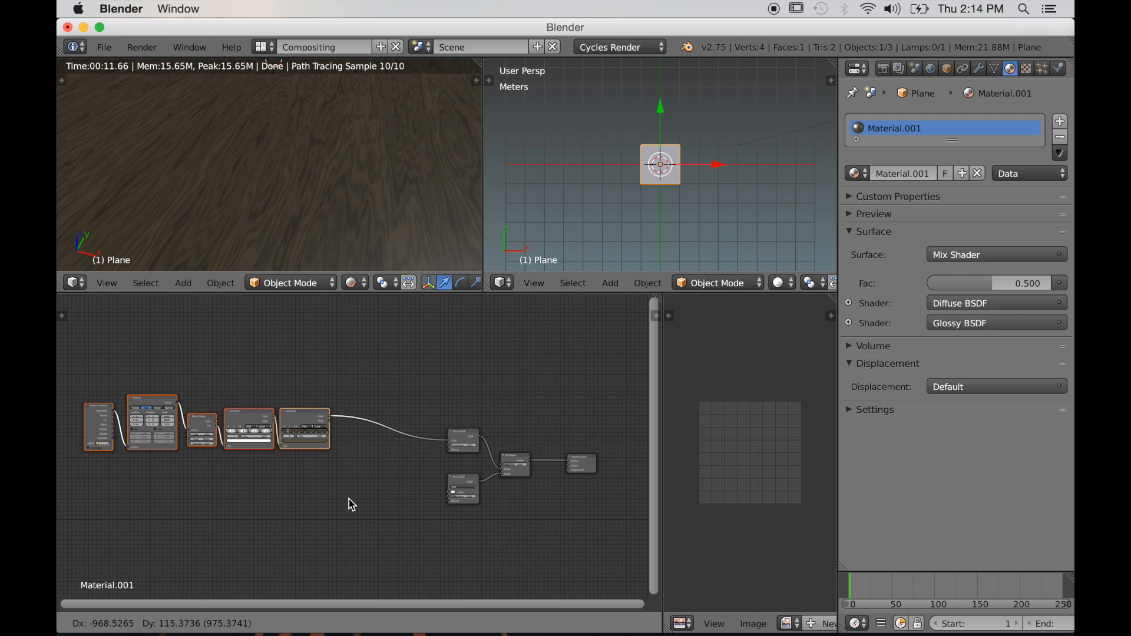
pyautogui.click(342, 498)
# Insert a Hue Saturation Value node between the second ColorRamp and the Diffuse BSDF, and position it close to the Diffuse BSDF.
pyautogui.scroll(2, 343, 498)
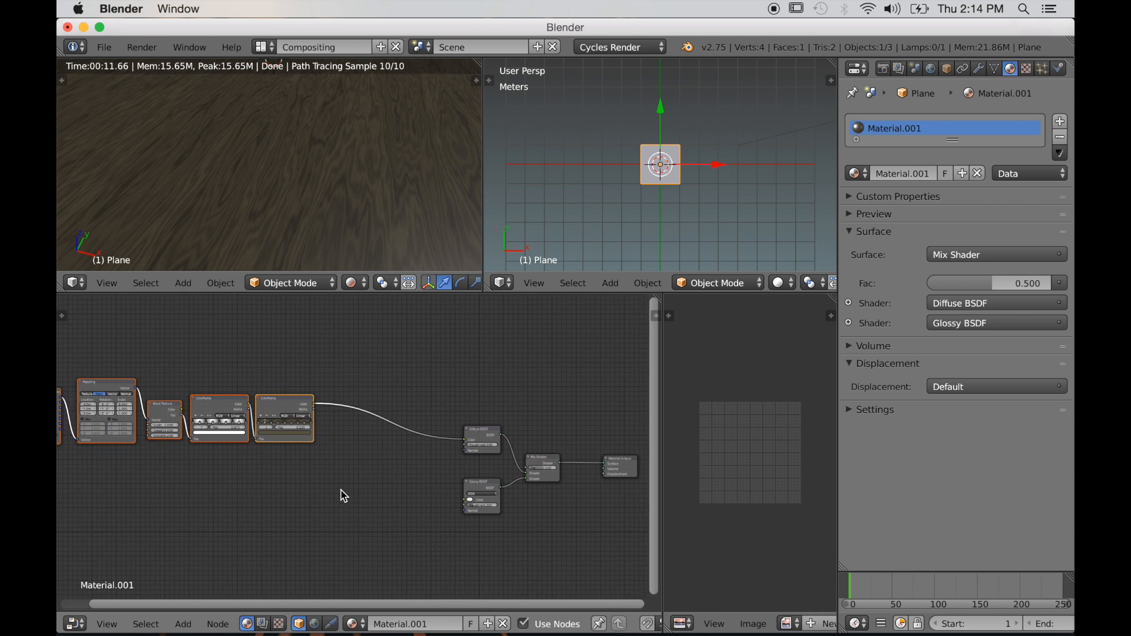
pyautogui.scroll(1, 362, 497)
pyautogui.moveTo(478, 460); pyautogui.dragTo(369, 457, button='middle')
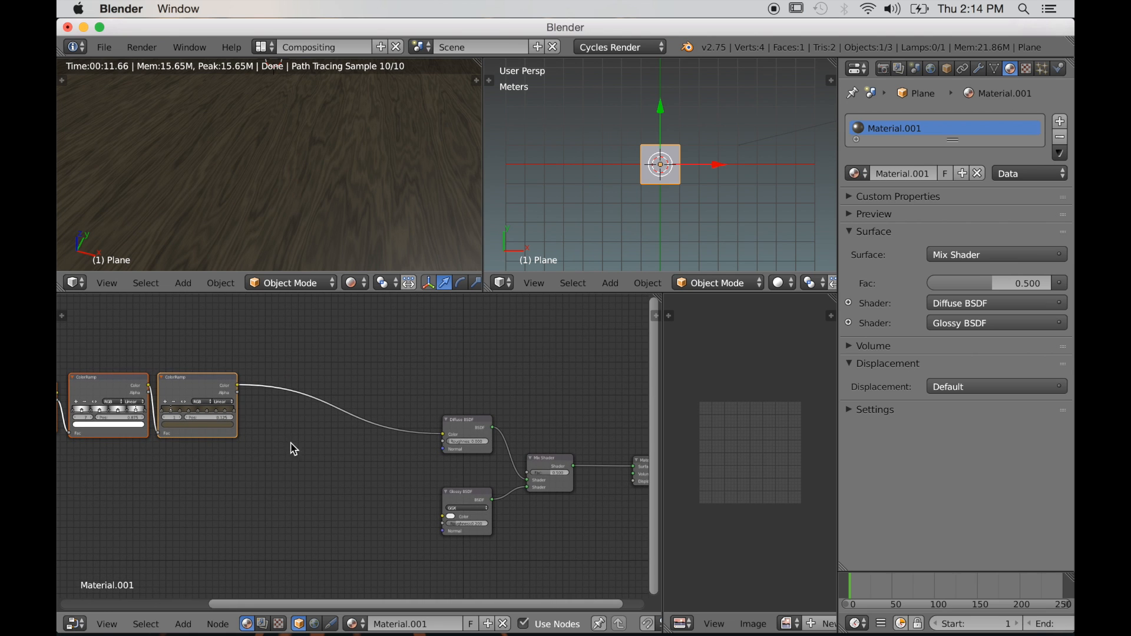
pyautogui.keyDown('ctrl'); pyautogui.moveTo(289, 443); pyautogui.dragTo(301, 446, button='middle'); pyautogui.keyUp('ctrl')
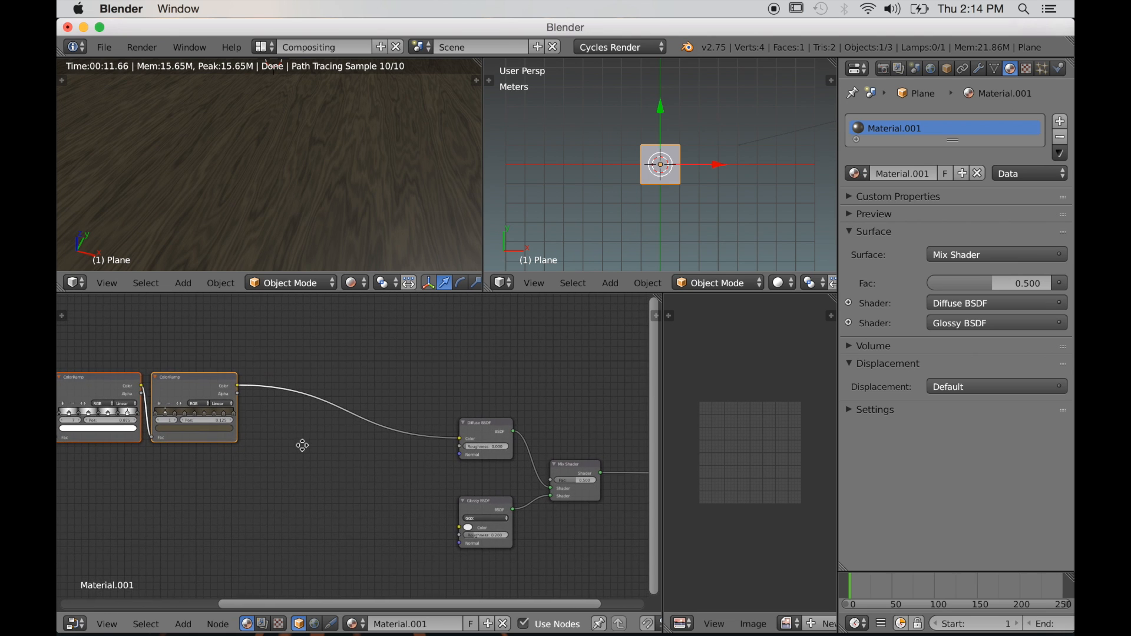
pyautogui.hotkey('shift', 'a')
pyautogui.moveTo(312, 454)
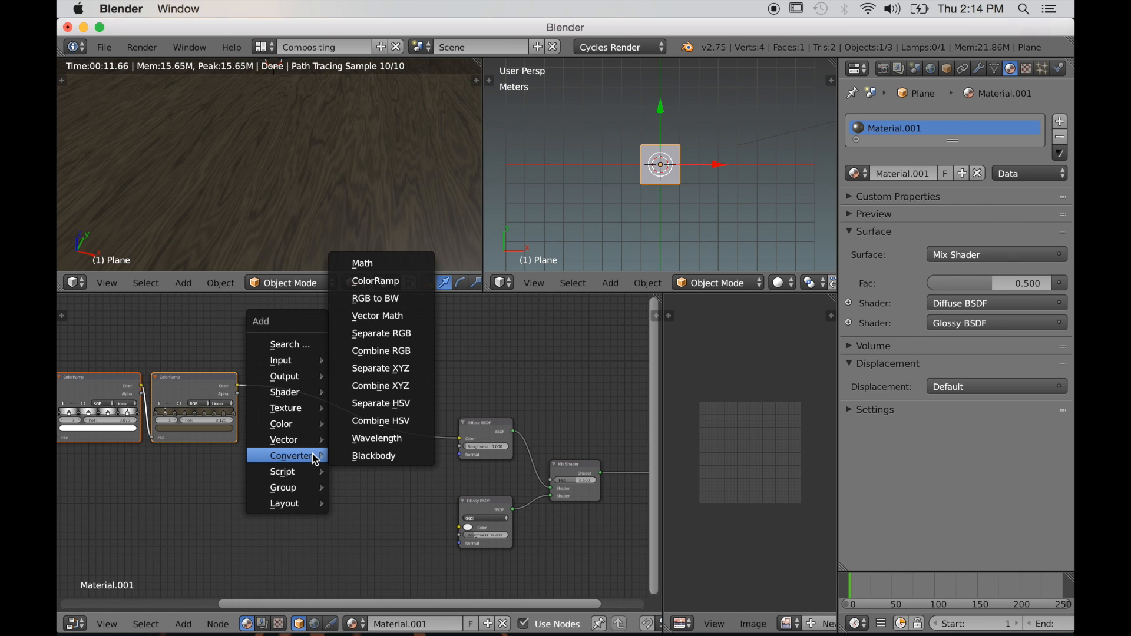
pyautogui.moveTo(295, 429)
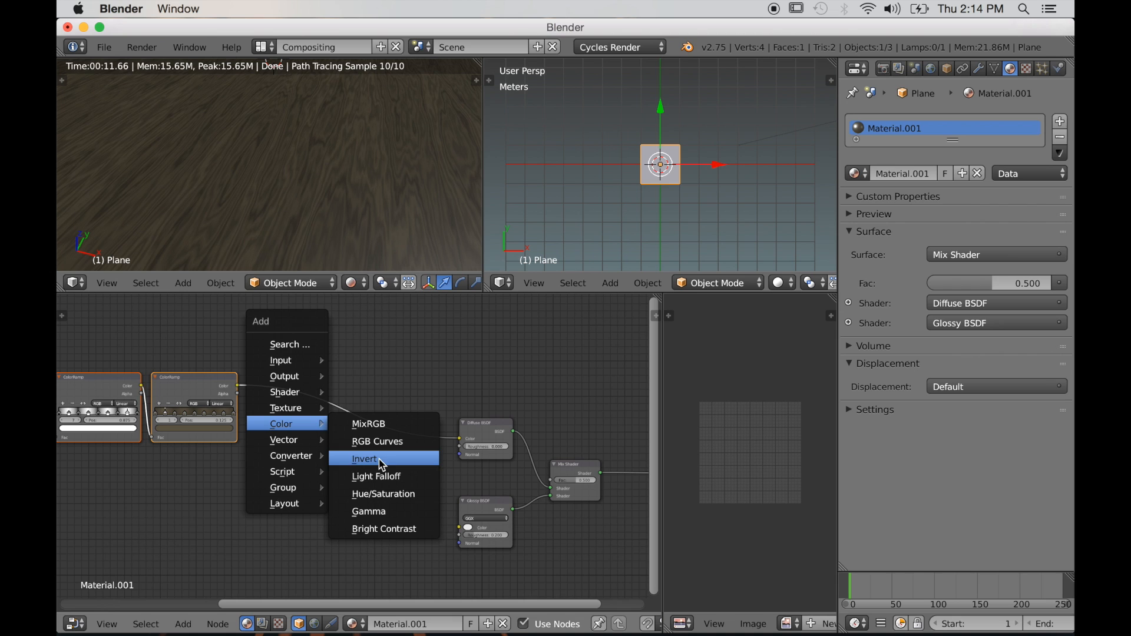
pyautogui.click(376, 493)
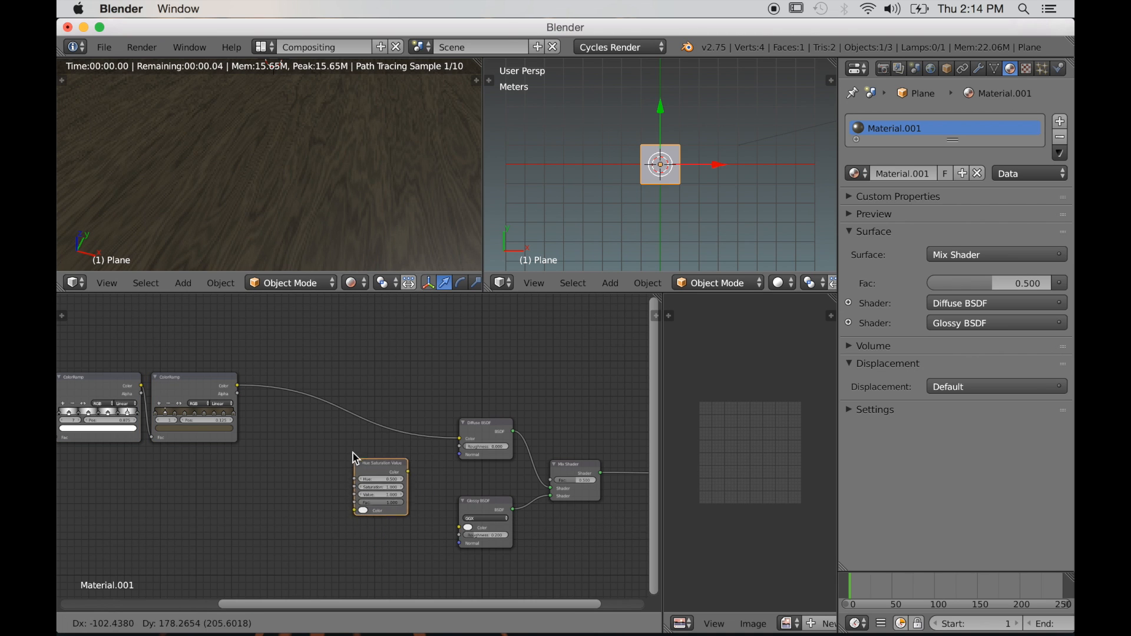
pyautogui.click(352, 416)
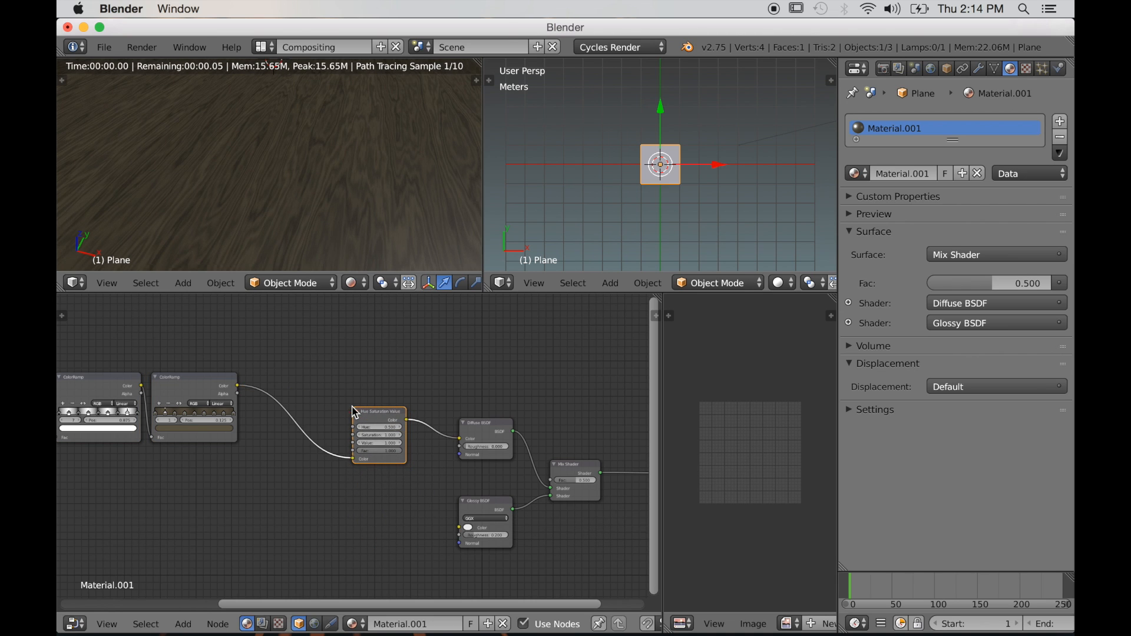
pyautogui.scroll(2, 355, 465)
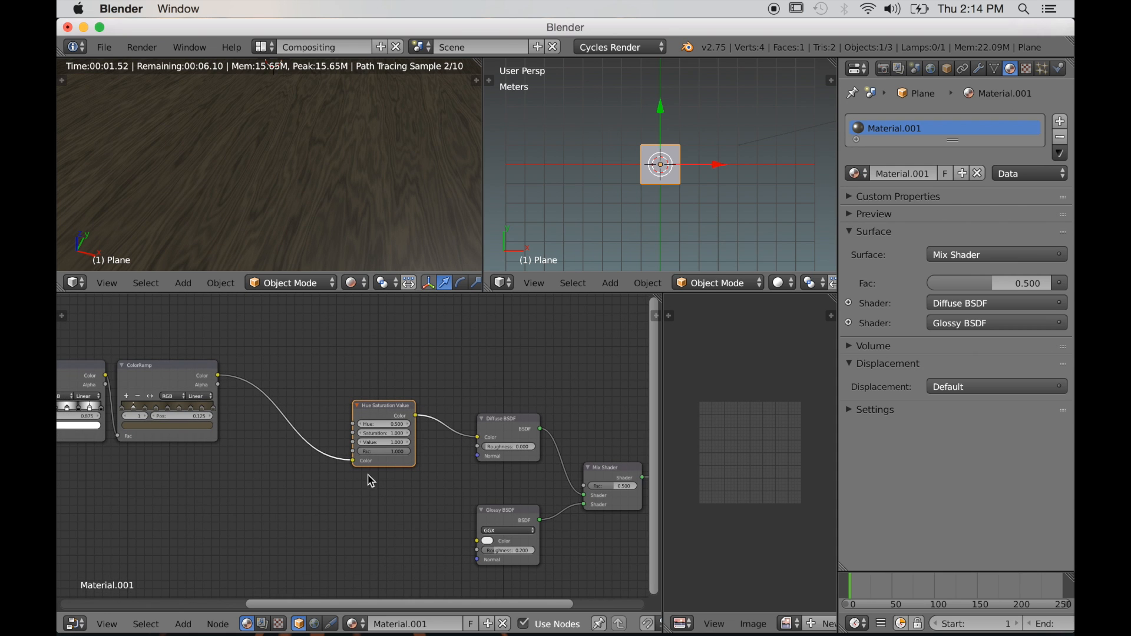
pyautogui.press('g')
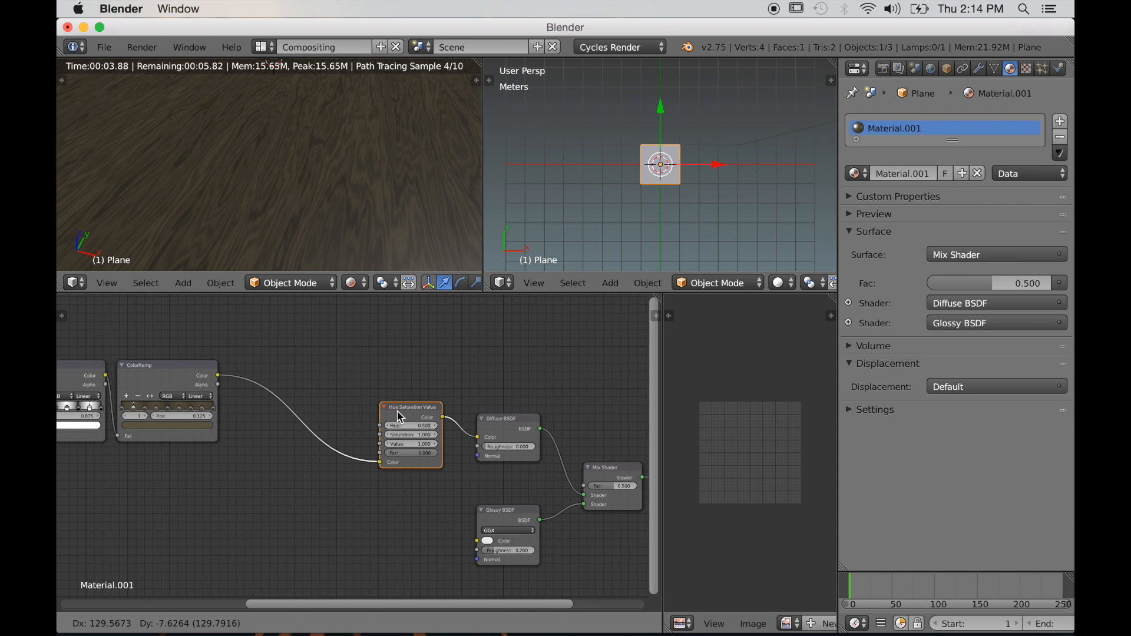
pyautogui.click(399, 423)
# Try a hue of 1.000 on the Hue Saturation Value node, and return it to 0.500.
pyautogui.scroll(2, 395, 476)
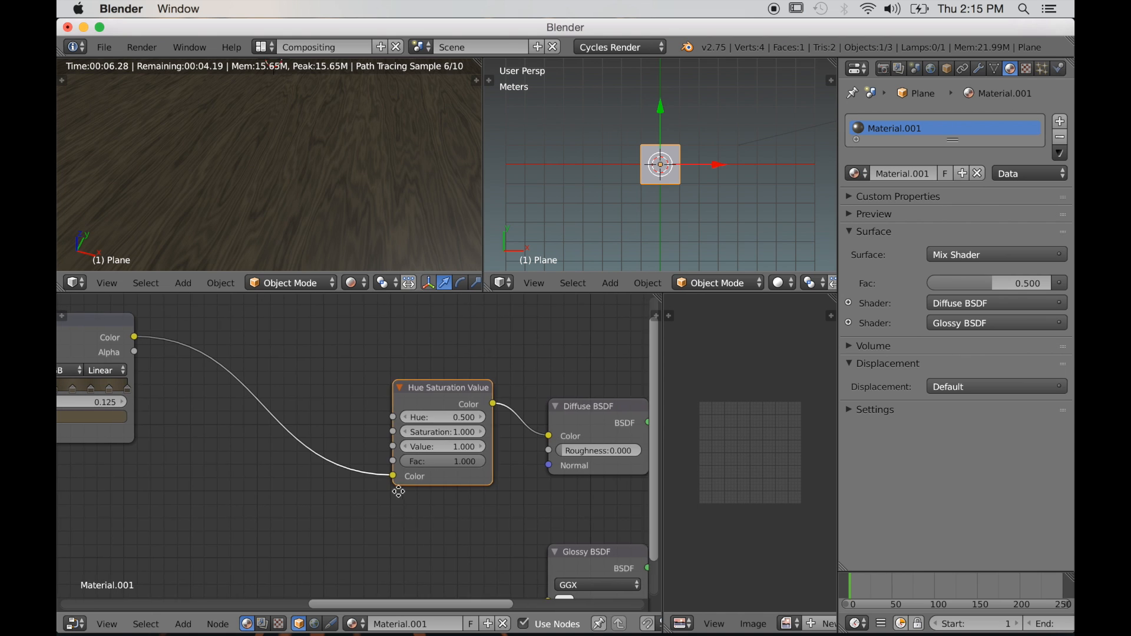
pyautogui.scroll(2, 340, 500)
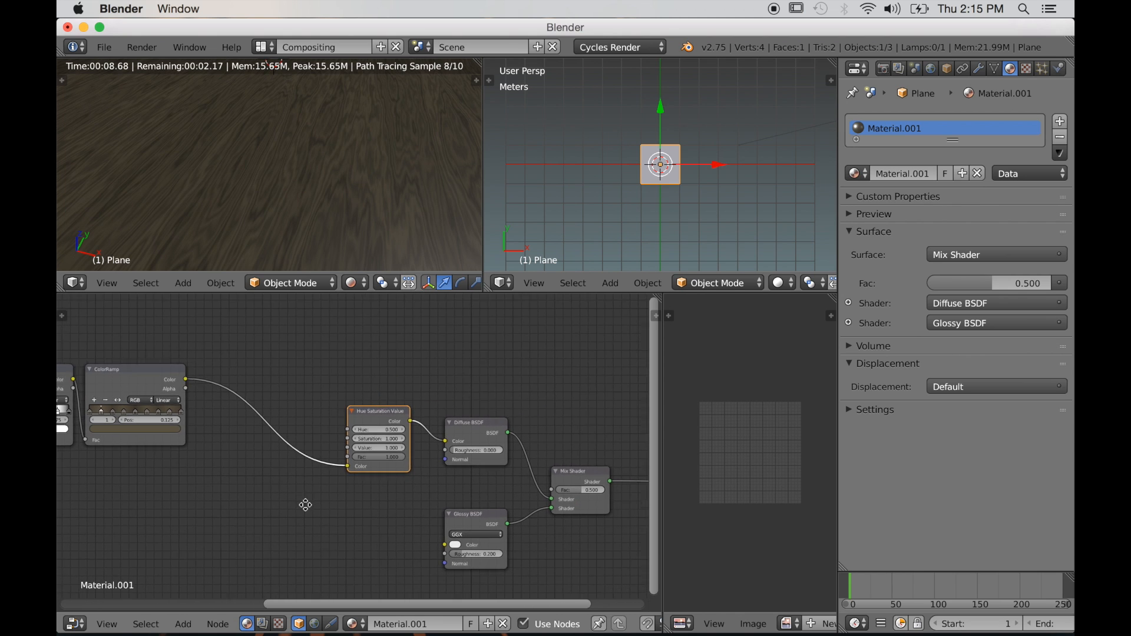
pyautogui.scroll(1, 407, 504)
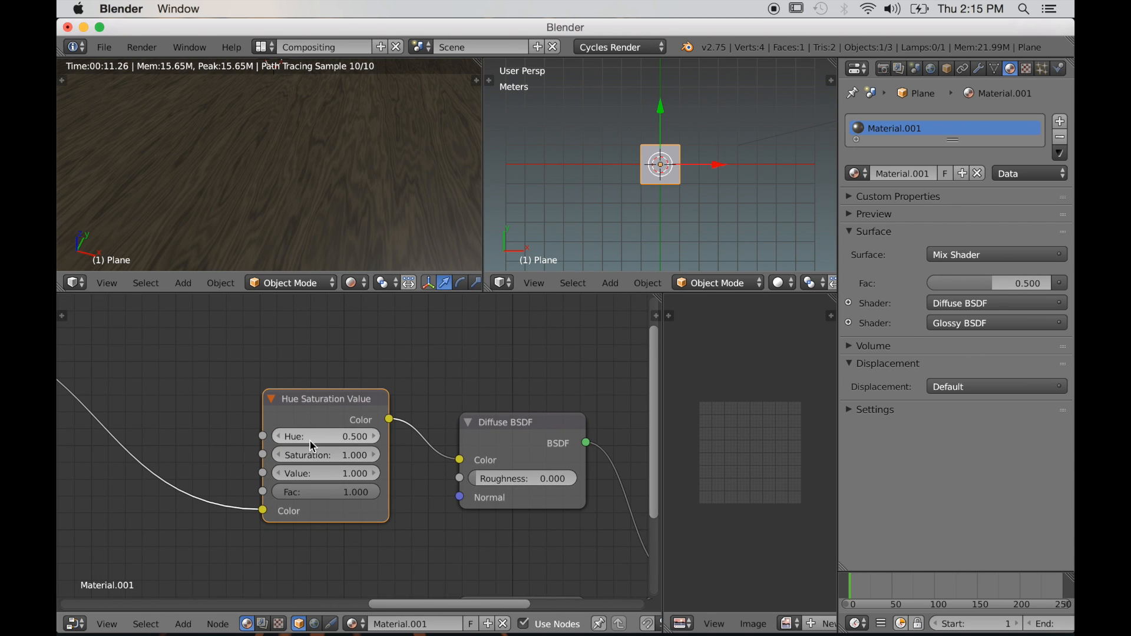
pyautogui.moveTo(325, 437); pyautogui.dragTo(377, 437)
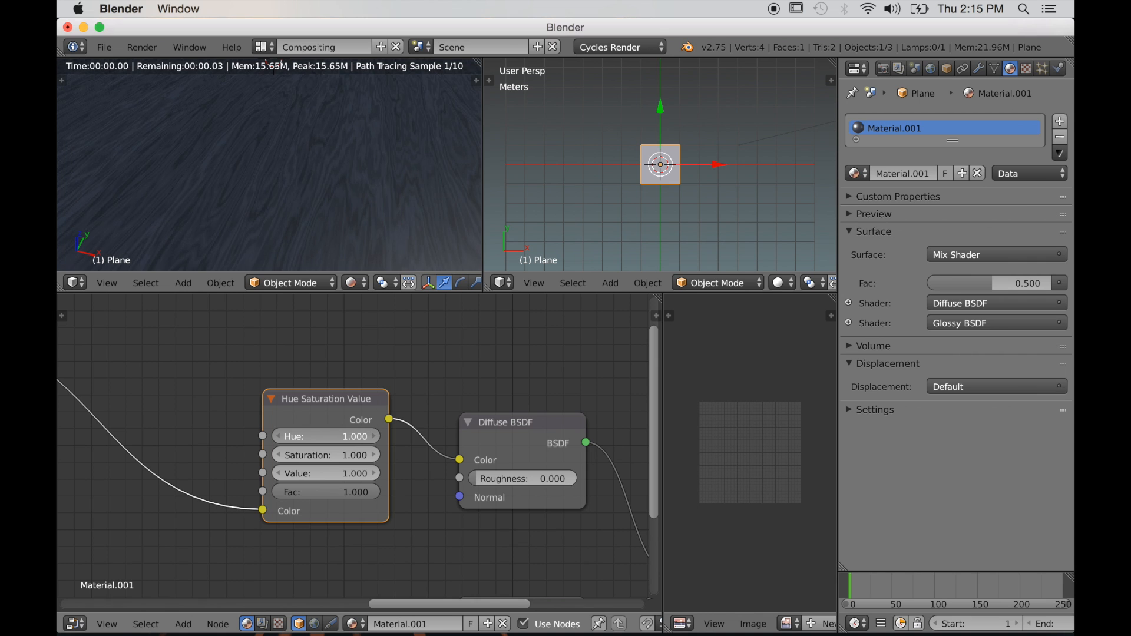
pyautogui.keyDown('ctrl'); pyautogui.moveTo(310, 437); pyautogui.dragTo(327, 437); pyautogui.keyUp('ctrl')
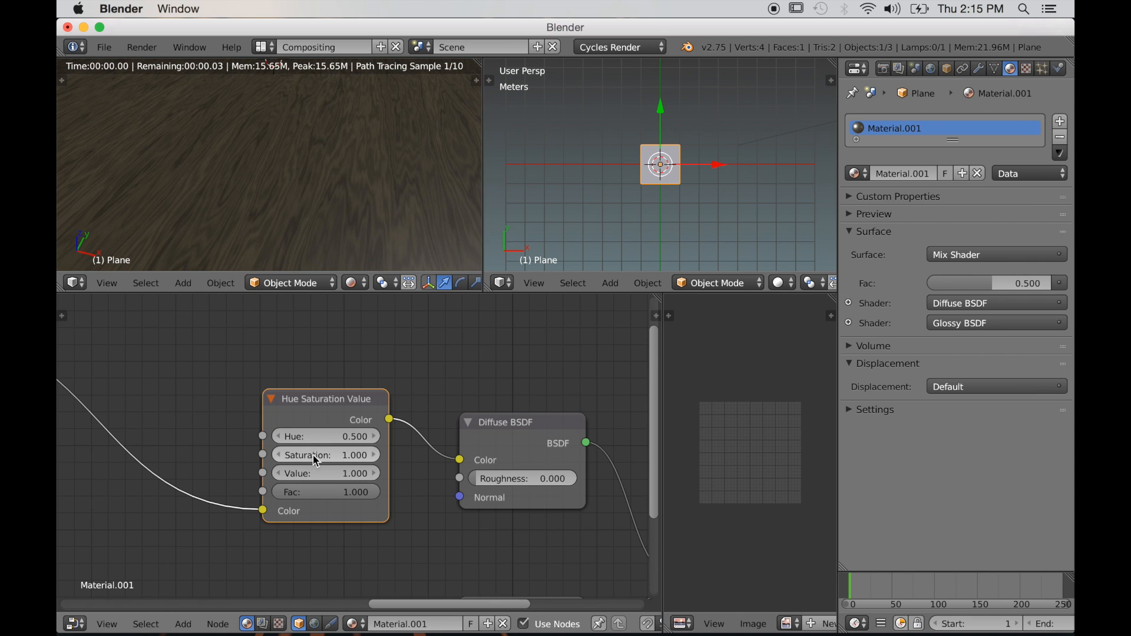
# Try raising the Hue Saturation Value node's saturation in small increments, and set it to 0.000.
pyautogui.scroll(4, 352, 450)
pyautogui.click(380, 463)
pyautogui.click(380, 462)
pyautogui.click(380, 462)
pyautogui.click(380, 462)
pyautogui.click(380, 462)
pyautogui.click(380, 462)
pyautogui.click(380, 463)
pyautogui.click(380, 463)
pyautogui.keyDown('ctrl'); pyautogui.moveTo(251, 458); pyautogui.dragTo(236, 459); pyautogui.keyUp('ctrl')
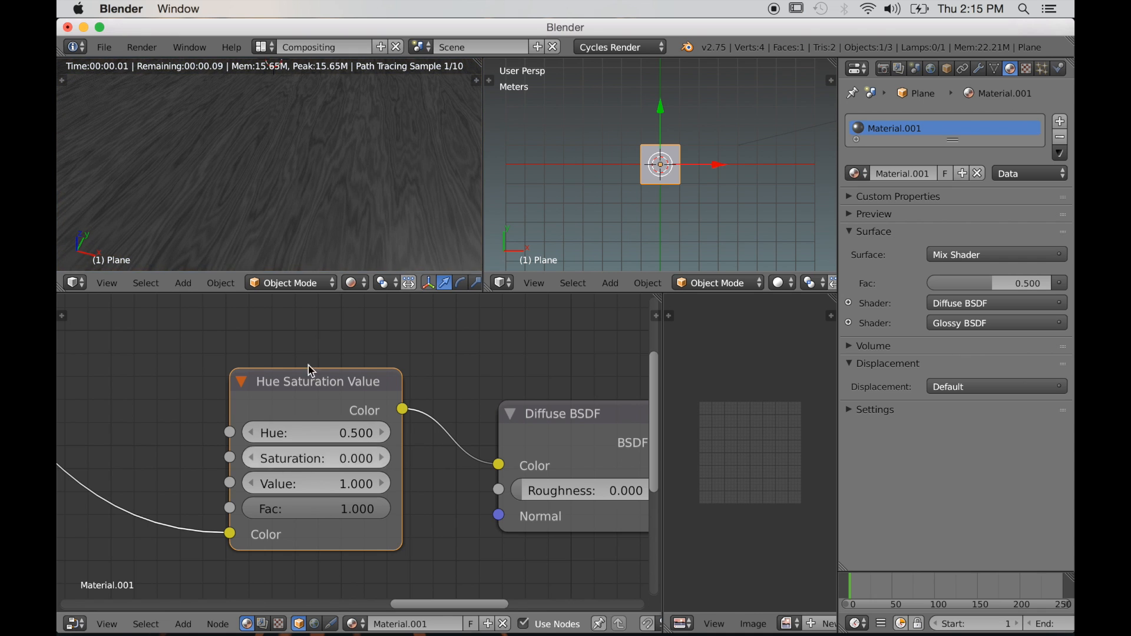
# Set the saturation of the Hue Saturation Value node to 1.000.
pyautogui.click(384, 459)
pyautogui.click(384, 459)
pyautogui.click(384, 459)
pyautogui.click(385, 459)
pyautogui.click(384, 459)
pyautogui.click(384, 459)
pyautogui.click(384, 459)
pyautogui.click(384, 459)
pyautogui.click(384, 459)
# Try raising the value setting of the Hue Saturation Value node to brighten the wood, and return it to 1.000.
pyautogui.moveTo(383, 484)
pyautogui.mouseDown()
pyautogui.moveTo(370, 486)
pyautogui.moveTo(380, 485)
pyautogui.mouseUp()
pyautogui.moveTo(295, 476); pyautogui.dragTo(261, 489)
pyautogui.click(253, 487)
pyautogui.click(254, 487)
pyautogui.click(253, 487)
pyautogui.click(253, 487)
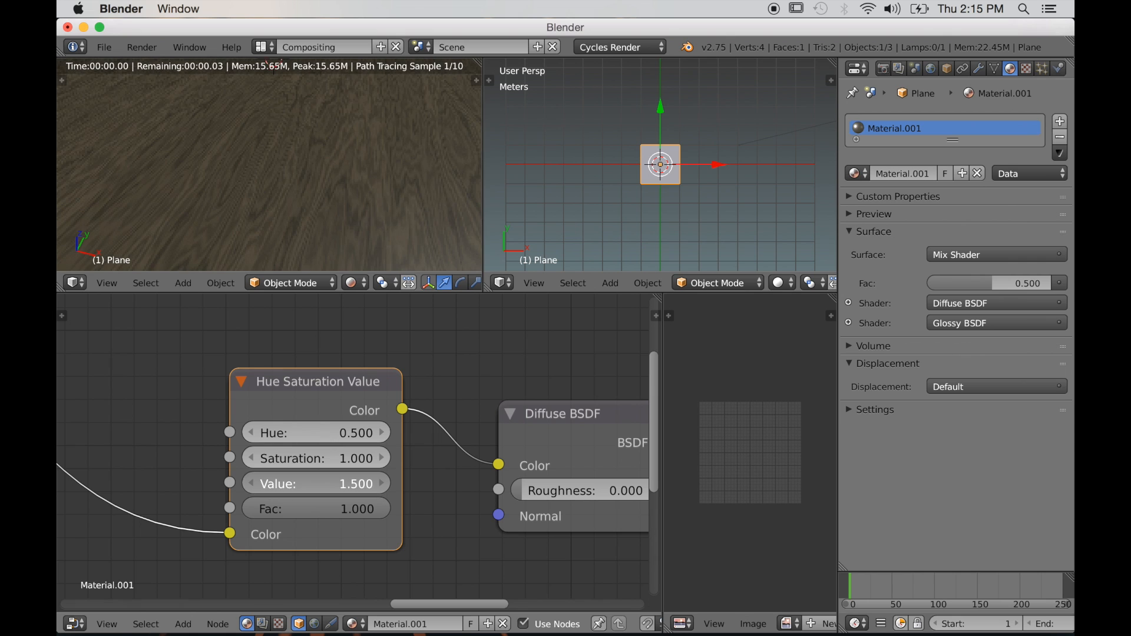
pyautogui.click(253, 487)
pyautogui.click(253, 487)
pyautogui.click(253, 487)
pyautogui.click(253, 487)
pyautogui.click(253, 487)
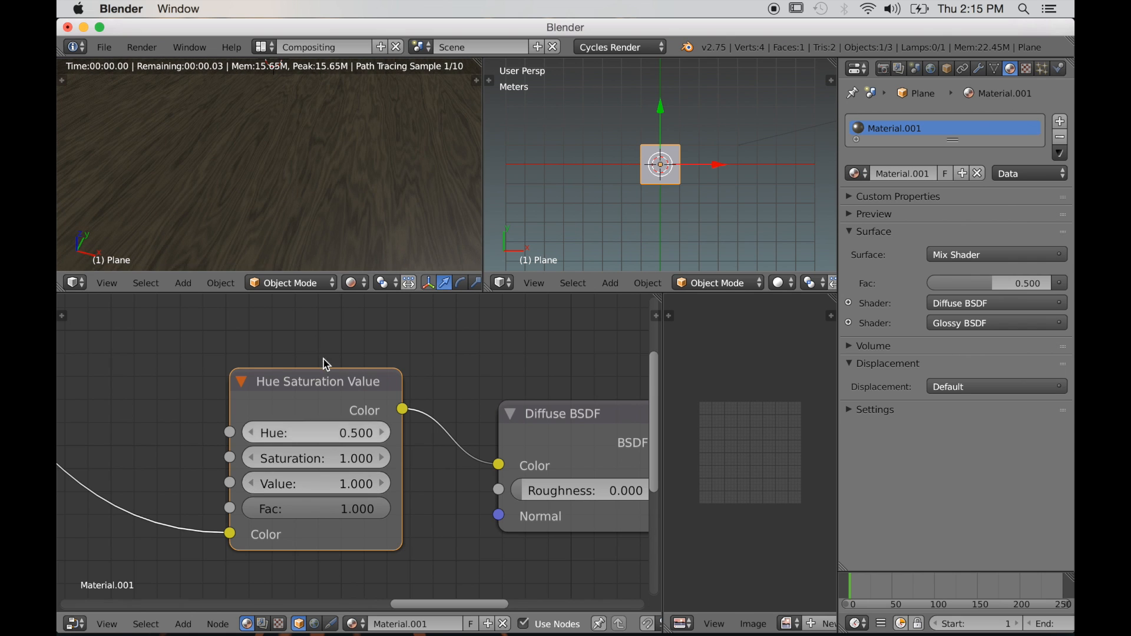
# Add a Bump node in the free space below the Hue Saturation Value node, beside the Glossy BSDF.
pyautogui.scroll(-4, 311, 443)
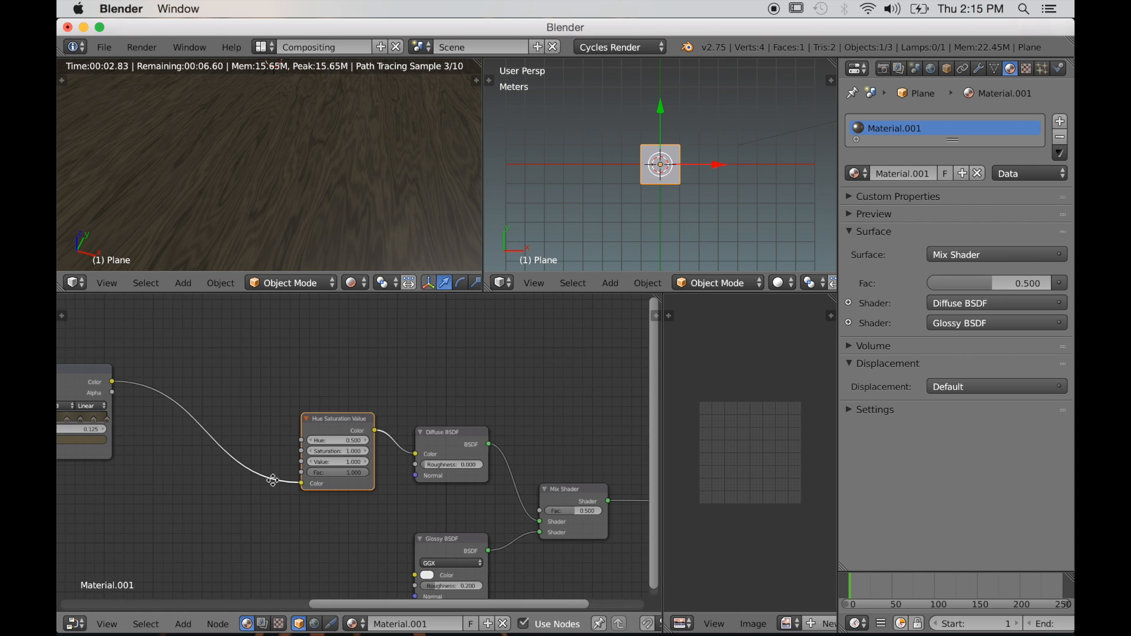
pyautogui.moveTo(271, 468); pyautogui.dragTo(420, 447, button='middle')
pyautogui.scroll(-5, 421, 448)
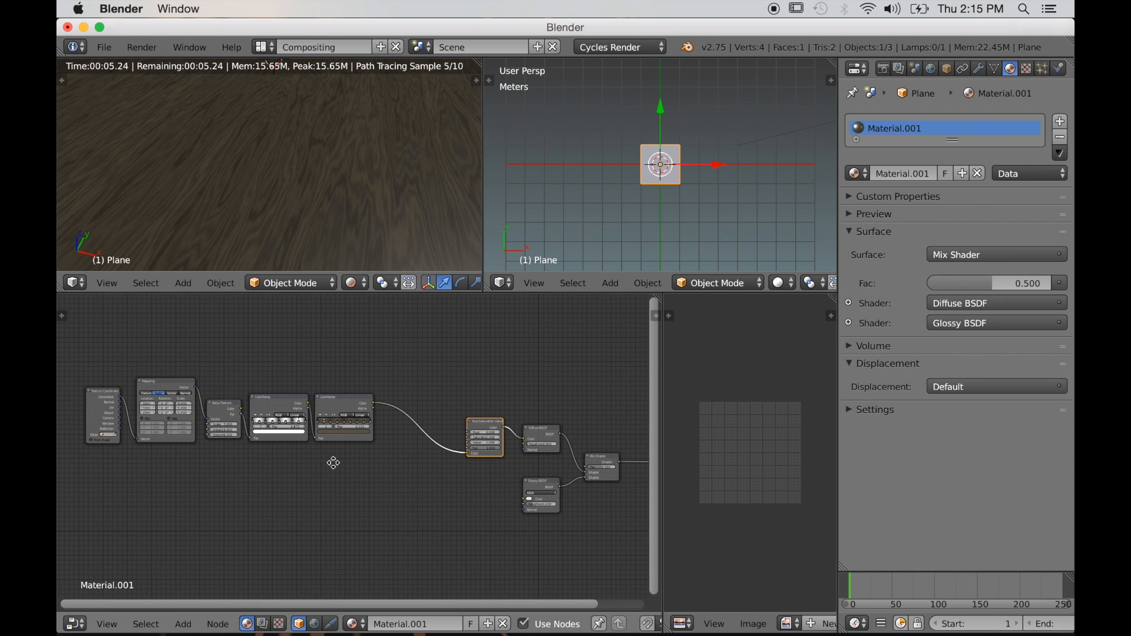
pyautogui.scroll(3, 366, 478)
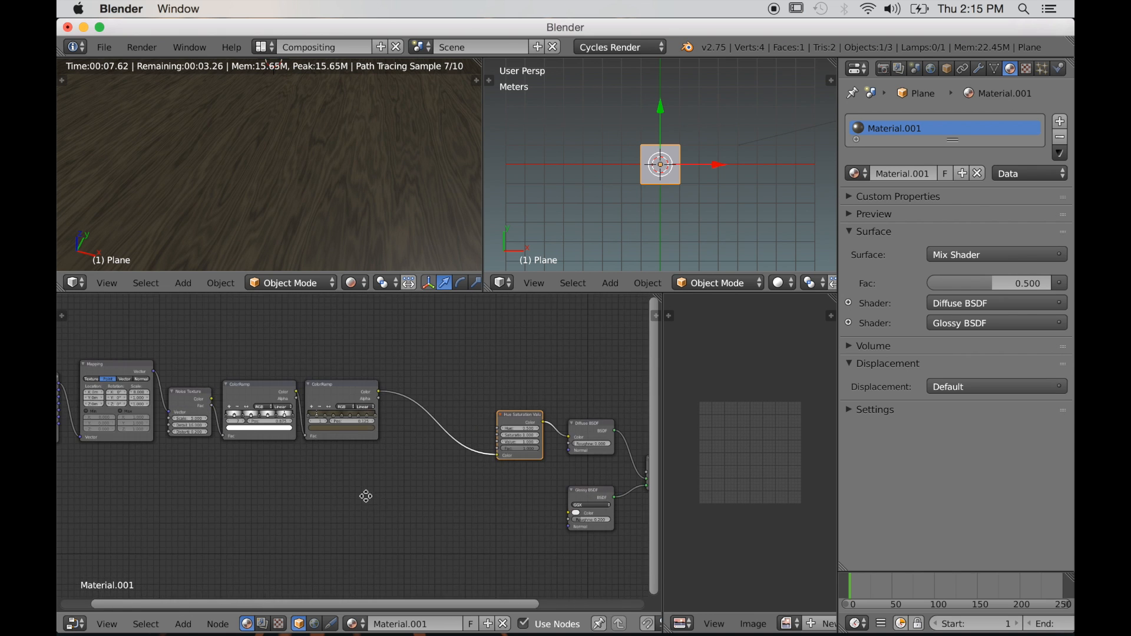
pyautogui.moveTo(367, 496); pyautogui.dragTo(321, 474, button='middle')
pyautogui.scroll(3, 354, 476)
pyautogui.moveTo(417, 497); pyautogui.dragTo(383, 490, button='middle')
pyautogui.hotkey('shift', 'a')
pyautogui.moveTo(384, 492)
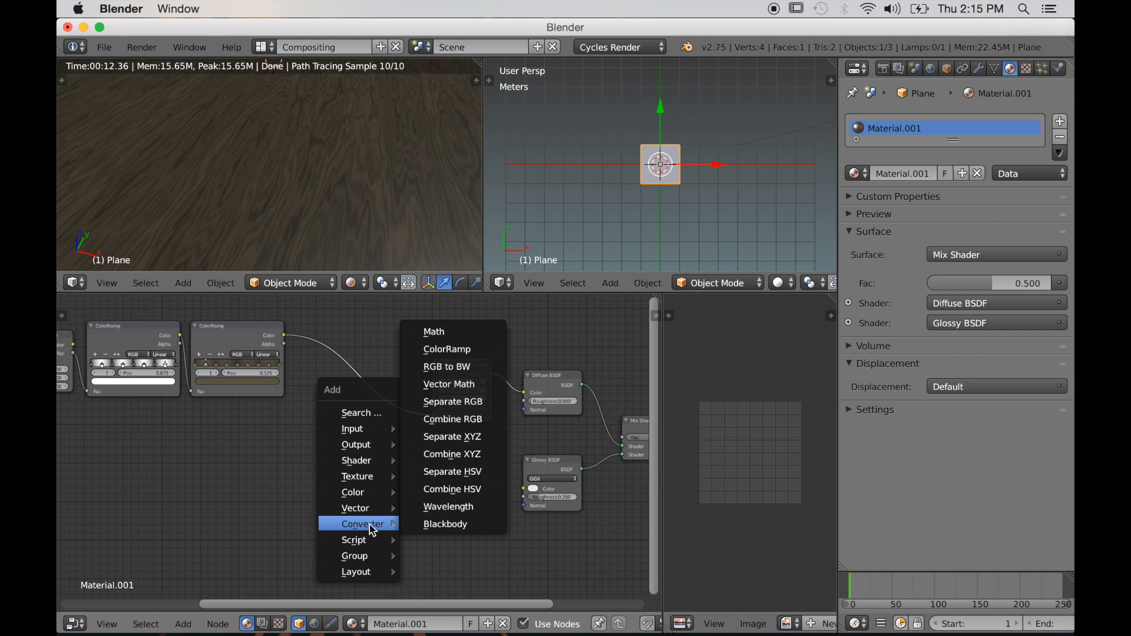
pyautogui.click(436, 526)
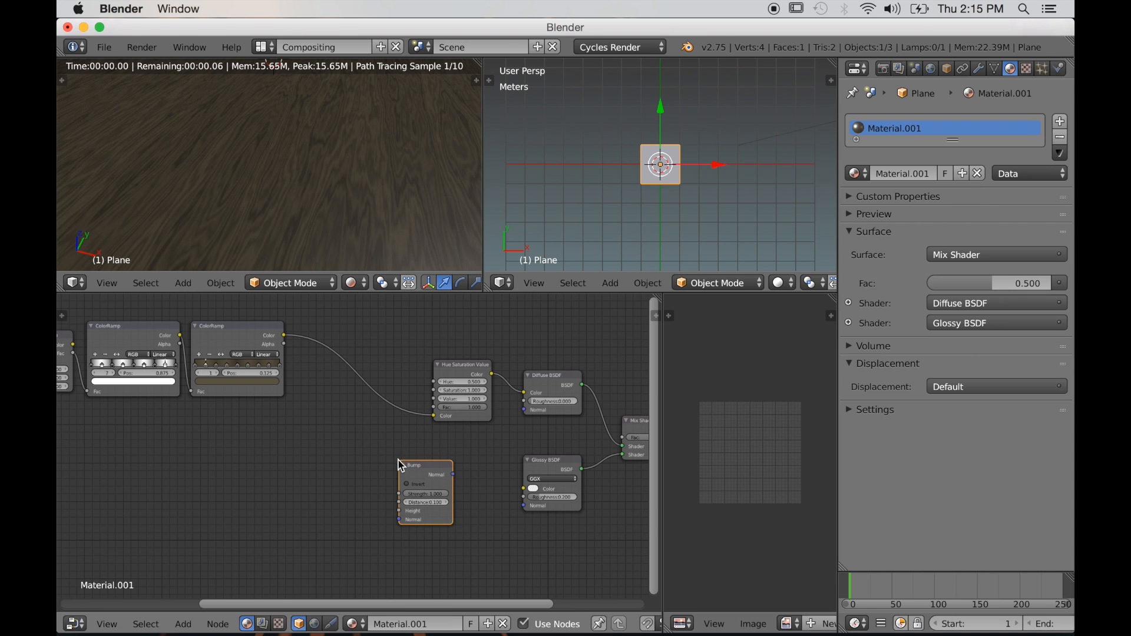
# Connect the Bump node's Normal output to the Normal inputs of both the Diffuse BSDF and the Glossy BSDF.
pyautogui.moveTo(453, 481); pyautogui.dragTo(525, 409)
pyautogui.scroll(2, 505, 488)
pyautogui.moveTo(505, 487); pyautogui.dragTo(364, 446, button='middle')
pyautogui.moveTo(380, 453); pyautogui.dragTo(394, 462)
pyautogui.moveTo(486, 515); pyautogui.dragTo(483, 500)
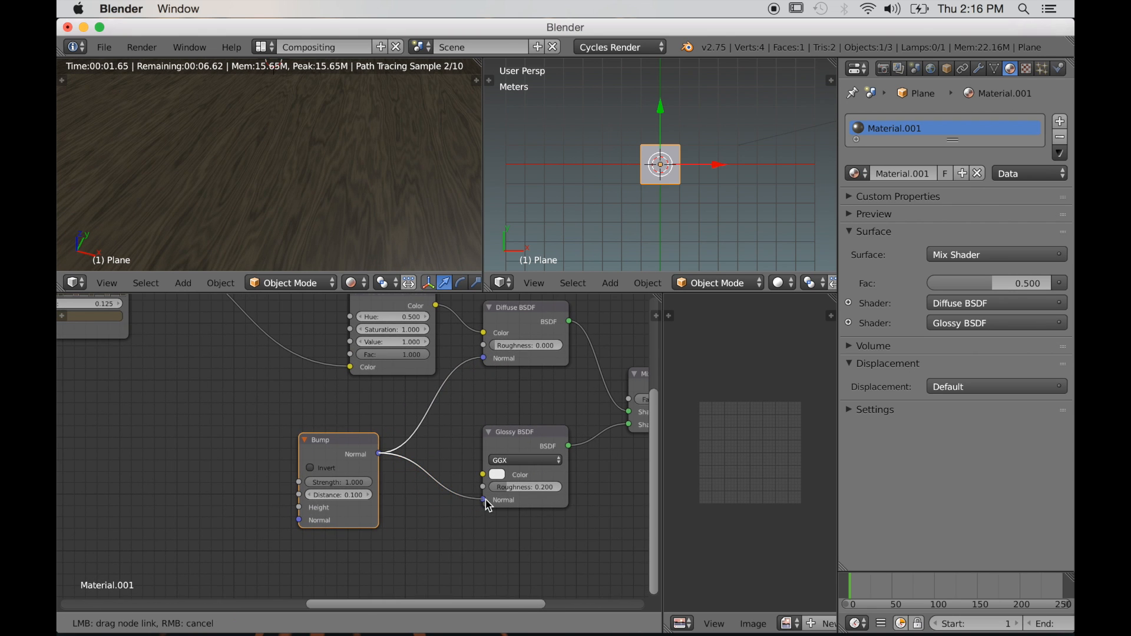
# Connect the Color output of the second ColorRamp to the Bump node's Height input.
pyautogui.scroll(-1, 368, 490)
pyautogui.moveTo(325, 487); pyautogui.dragTo(432, 523, button='middle')
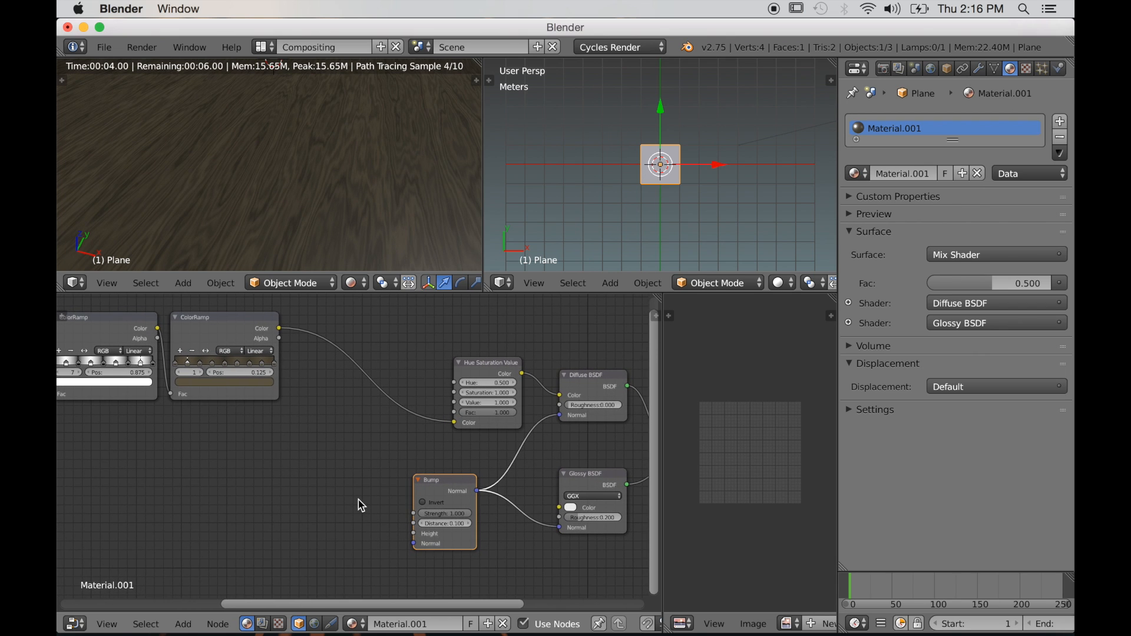
pyautogui.moveTo(360, 506); pyautogui.dragTo(378, 498, button='middle')
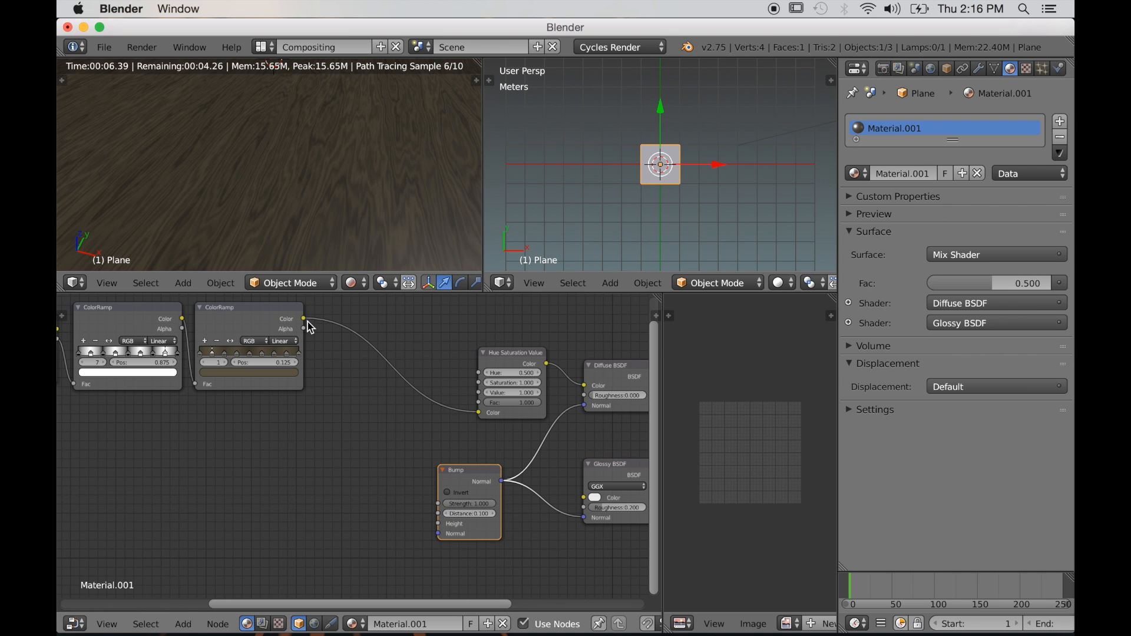
pyautogui.moveTo(305, 319); pyautogui.dragTo(347, 380)
pyautogui.moveTo(346, 464); pyautogui.dragTo(438, 524)
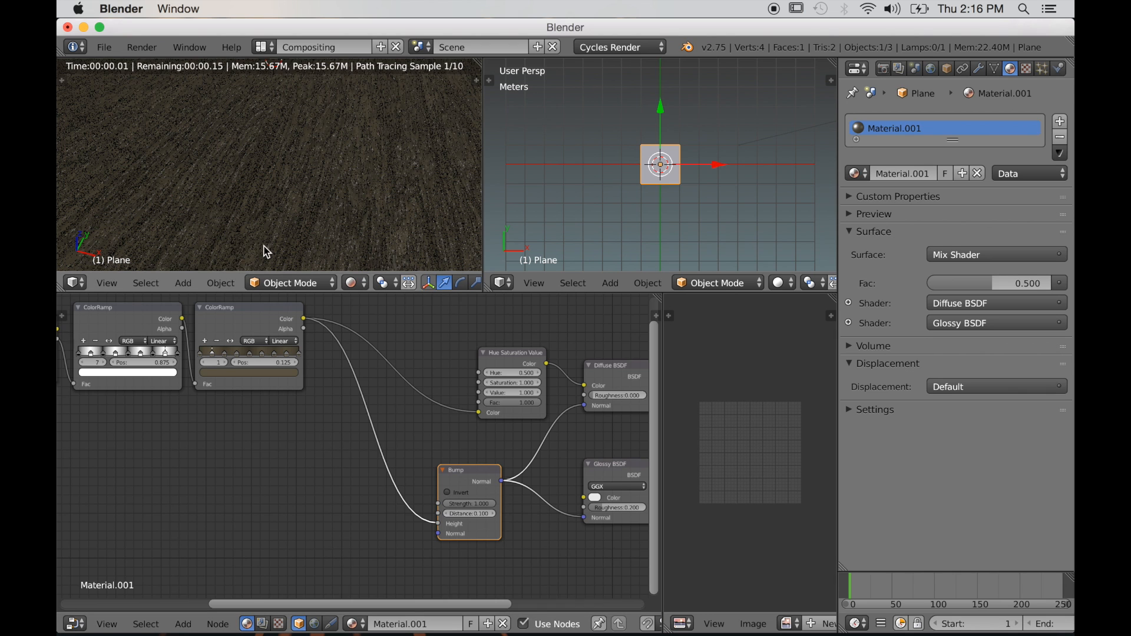
# Set the Bump node's strength to 0.100 and check the bump on the rendered plane from a lower, angled view.
pyautogui.scroll(3, 323, 442)
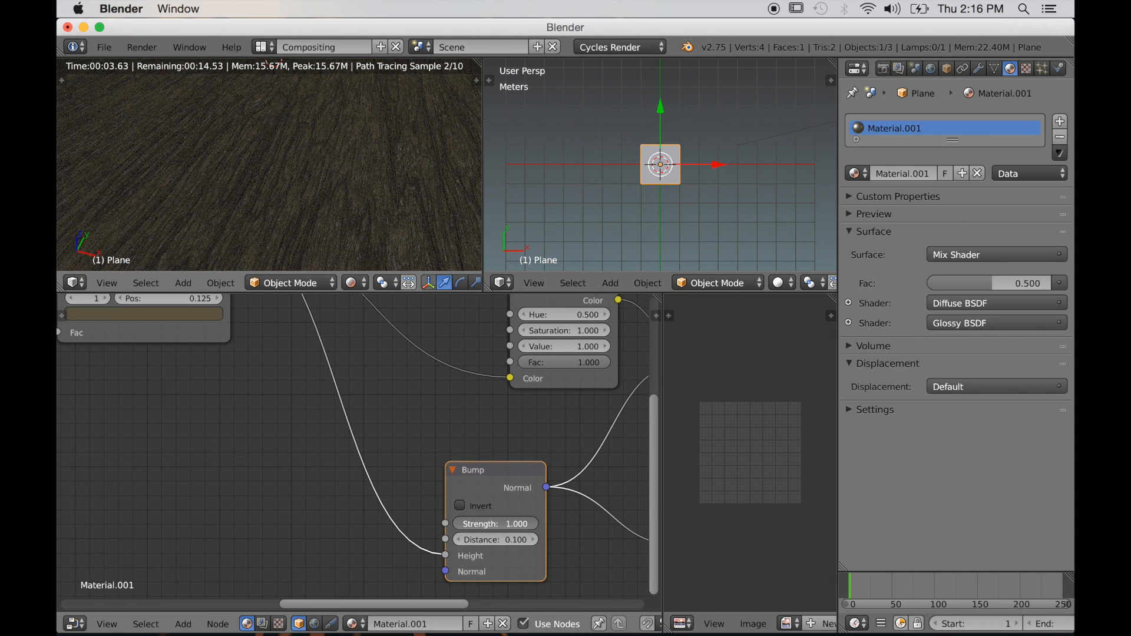
pyautogui.moveTo(500, 525); pyautogui.dragTo(413, 525)
pyautogui.moveTo(502, 521); pyautogui.dragTo(505, 521)
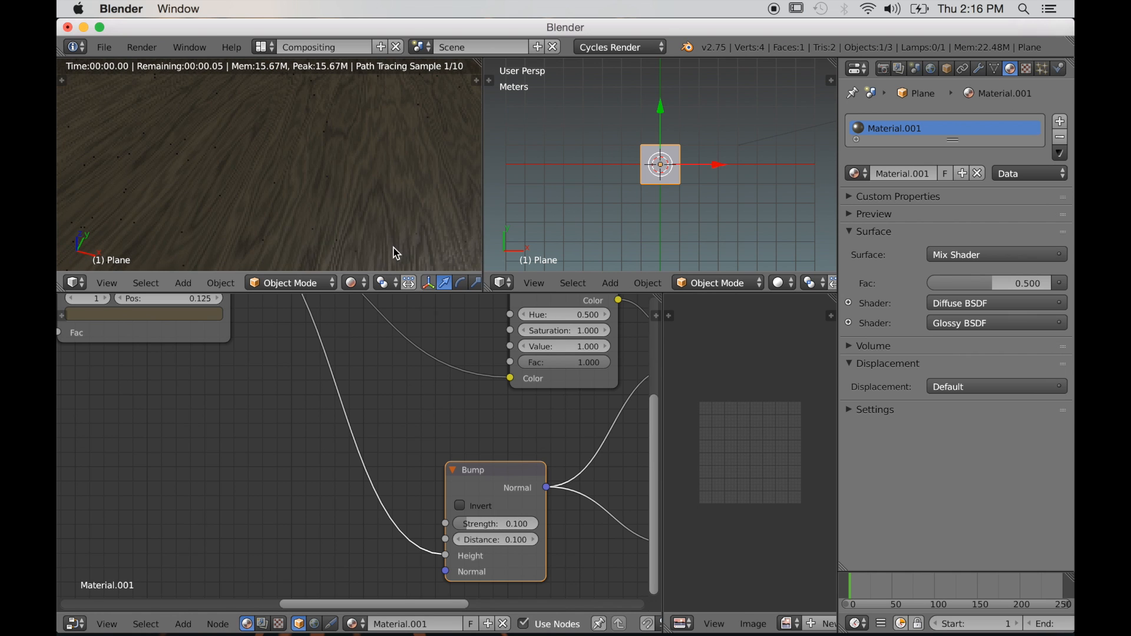
pyautogui.moveTo(415, 251); pyautogui.dragTo(459, 61, button='middle')
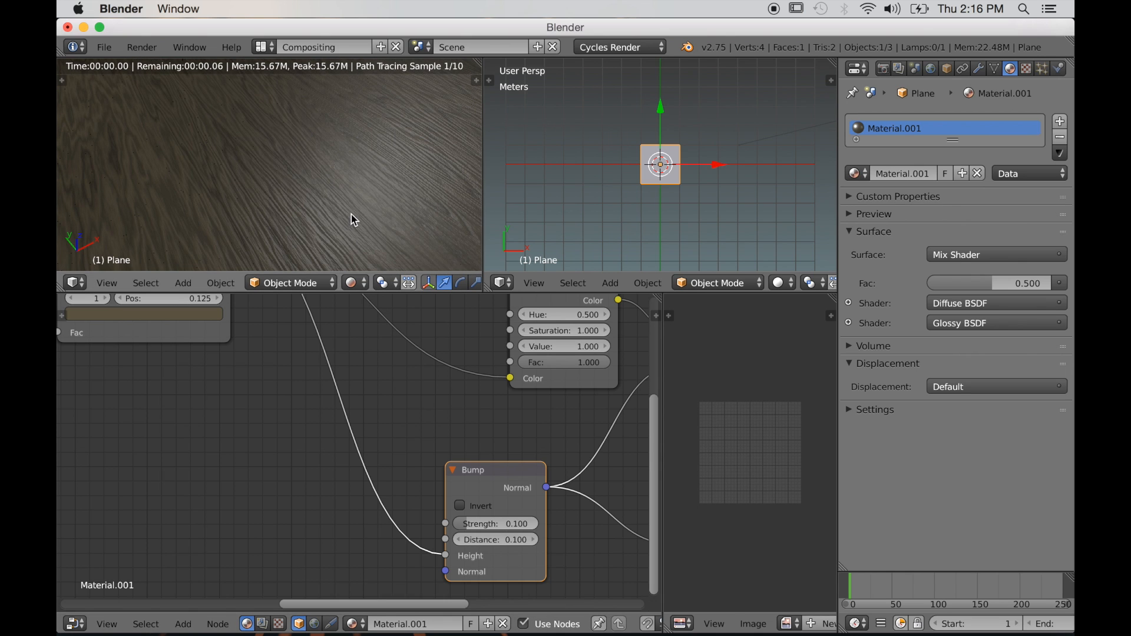
pyautogui.moveTo(469, 526)
pyautogui.mouseDown()
pyautogui.moveTo(494, 523)
pyautogui.moveTo(471, 524)
pyautogui.mouseUp()
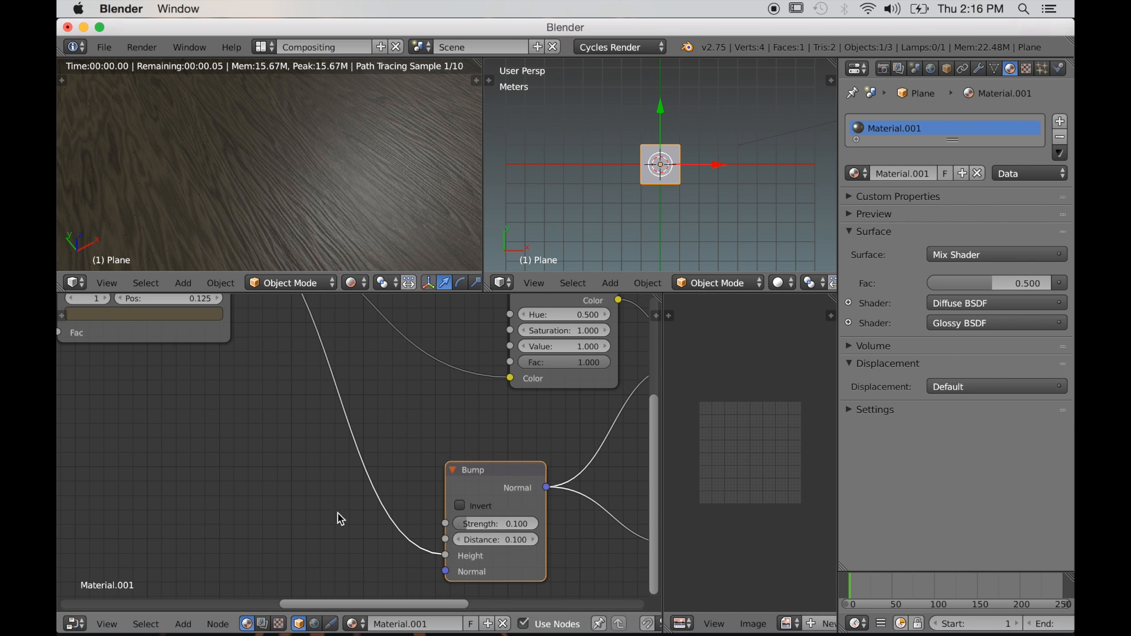
# Add a Wave Texture node and place it below the Noise Texture node.
pyautogui.scroll(-2, 341, 518)
pyautogui.scroll(-4, 298, 469)
pyautogui.moveTo(299, 469); pyautogui.dragTo(522, 501, button='middle')
pyautogui.scroll(-3, 348, 488)
pyautogui.moveTo(348, 489)
pyautogui.mouseDown(button='middle')
pyautogui.moveTo(487, 491)
pyautogui.moveTo(419, 468)
pyautogui.moveTo(349, 491)
pyautogui.mouseUp(button='middle')
pyautogui.scroll(1, 373, 484)
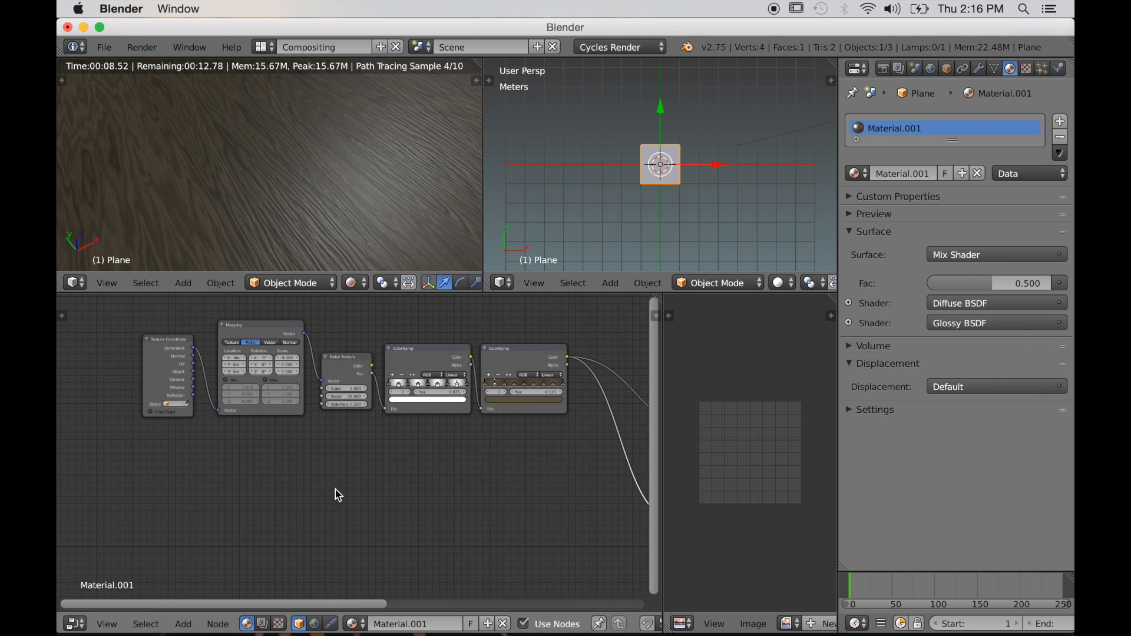
pyautogui.hotkey('shift', 'a')
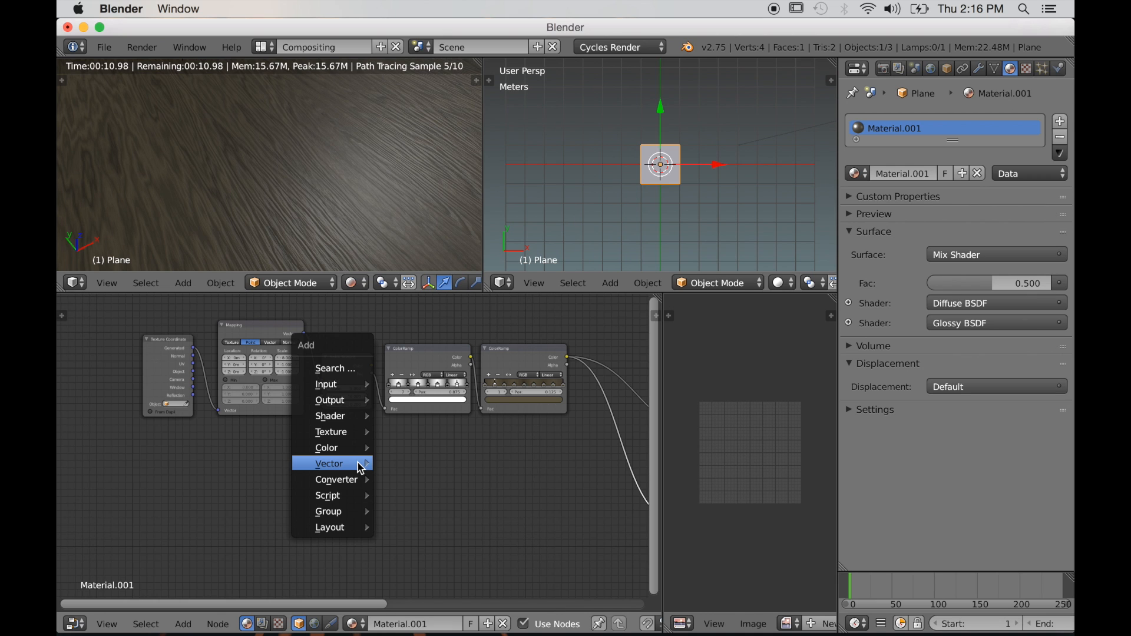
pyautogui.moveTo(361, 467)
pyautogui.moveTo(341, 435)
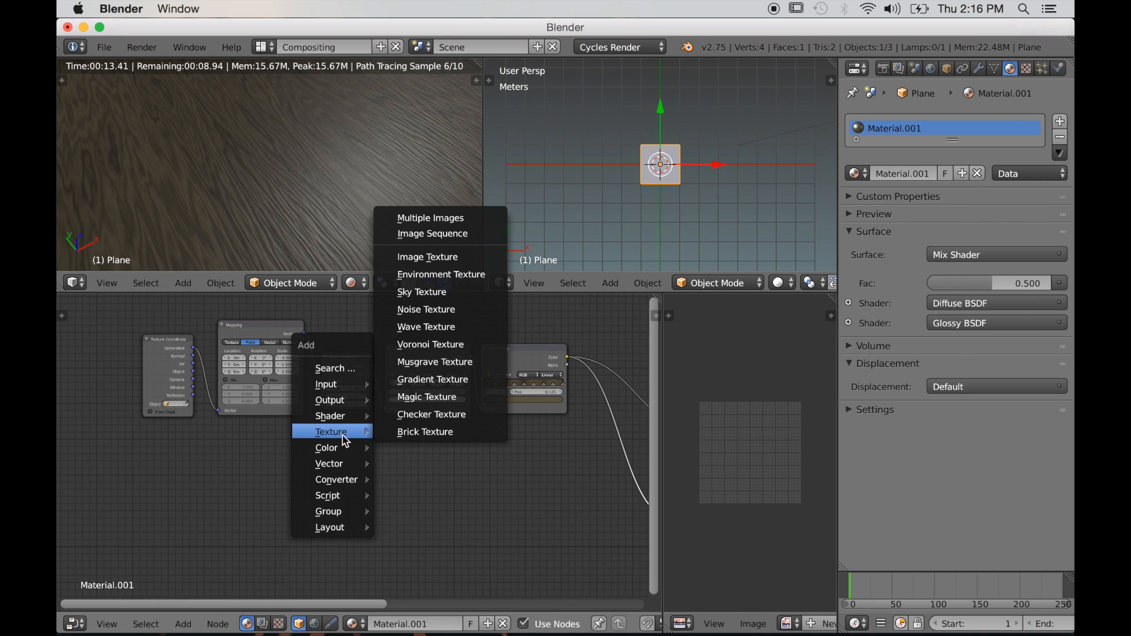
pyautogui.click(425, 327)
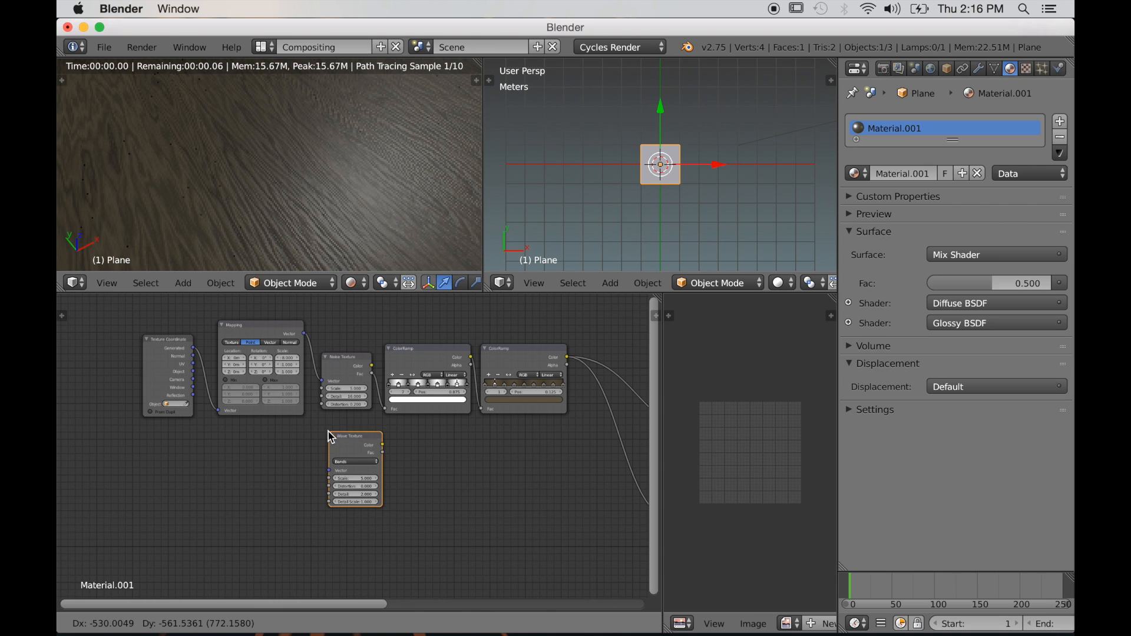
pyautogui.click(319, 451)
pyautogui.scroll(2, 340, 465)
pyautogui.moveTo(340, 467); pyautogui.dragTo(342, 465)
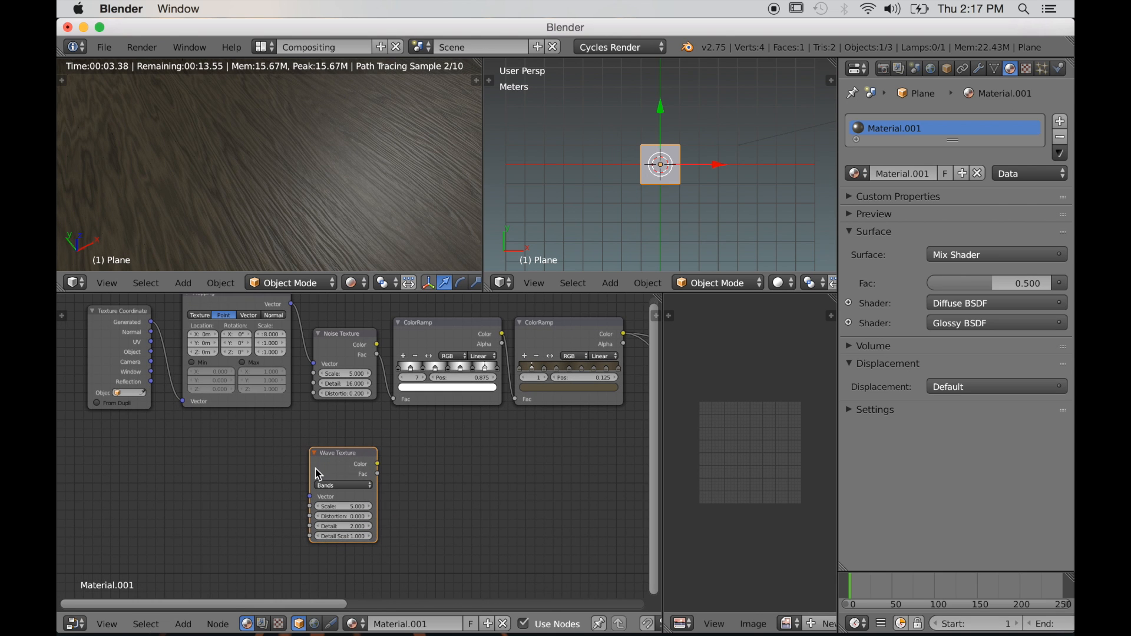
# Give the Wave Texture its own Texture Coordinate and Mapping nodes, and move them below the first pair.
pyautogui.hotkey('ctrl', 't')
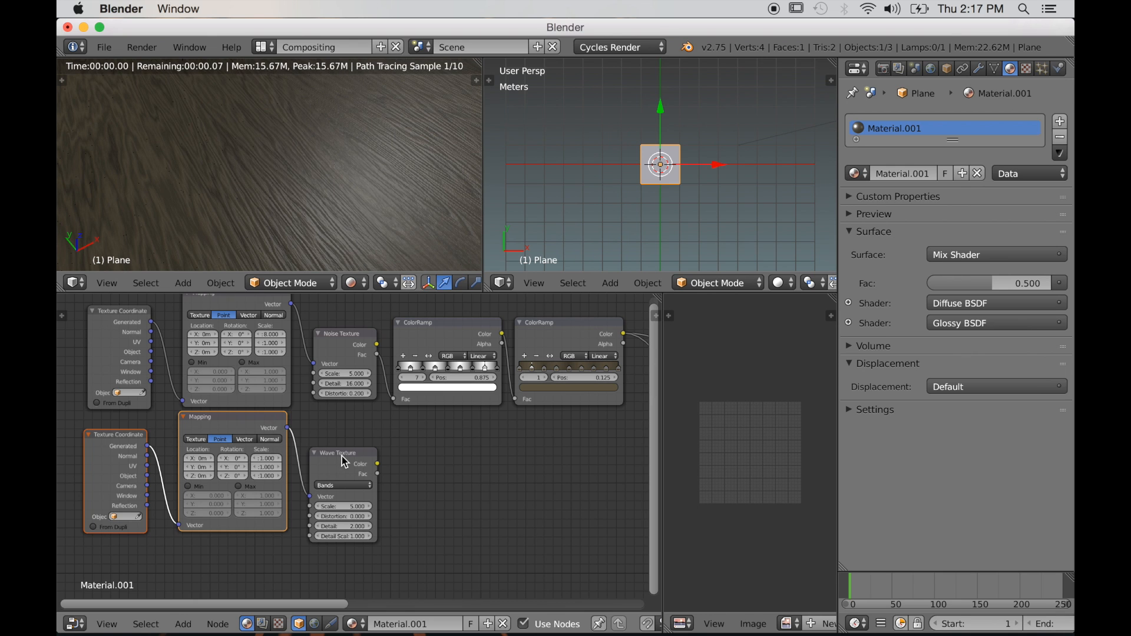
pyautogui.press('g')
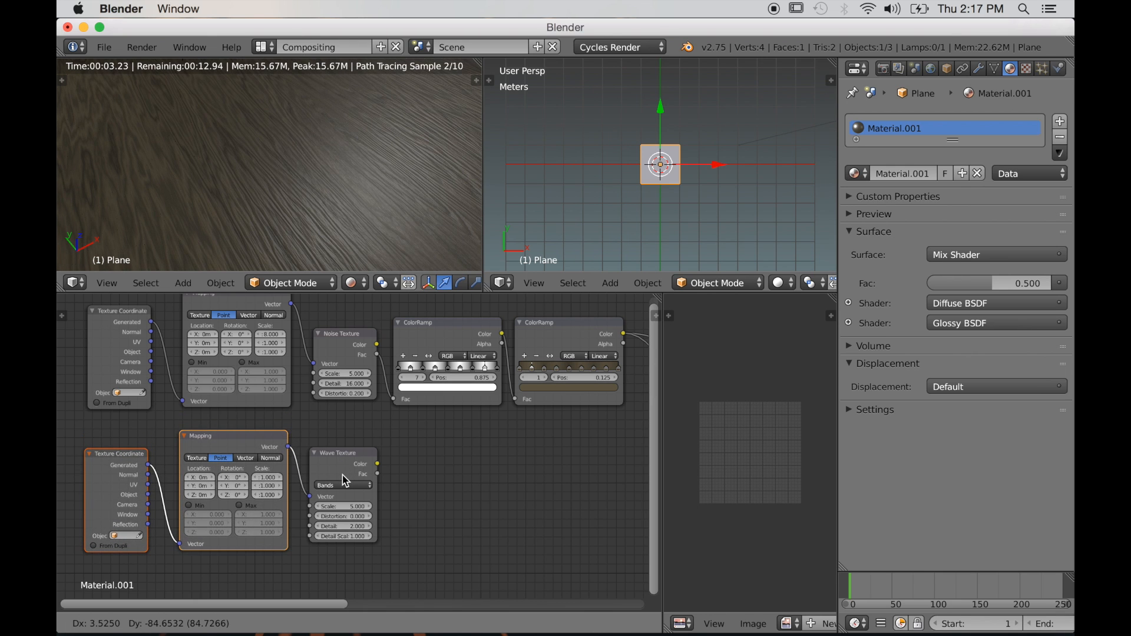
pyautogui.click(344, 482)
# Insert a MixRGB node between the second ColorRamp and the Hue Saturation Value node, and place it beside the Bump node.
pyautogui.moveTo(408, 498); pyautogui.dragTo(264, 476, button='middle')
pyautogui.scroll(-2, 264, 476)
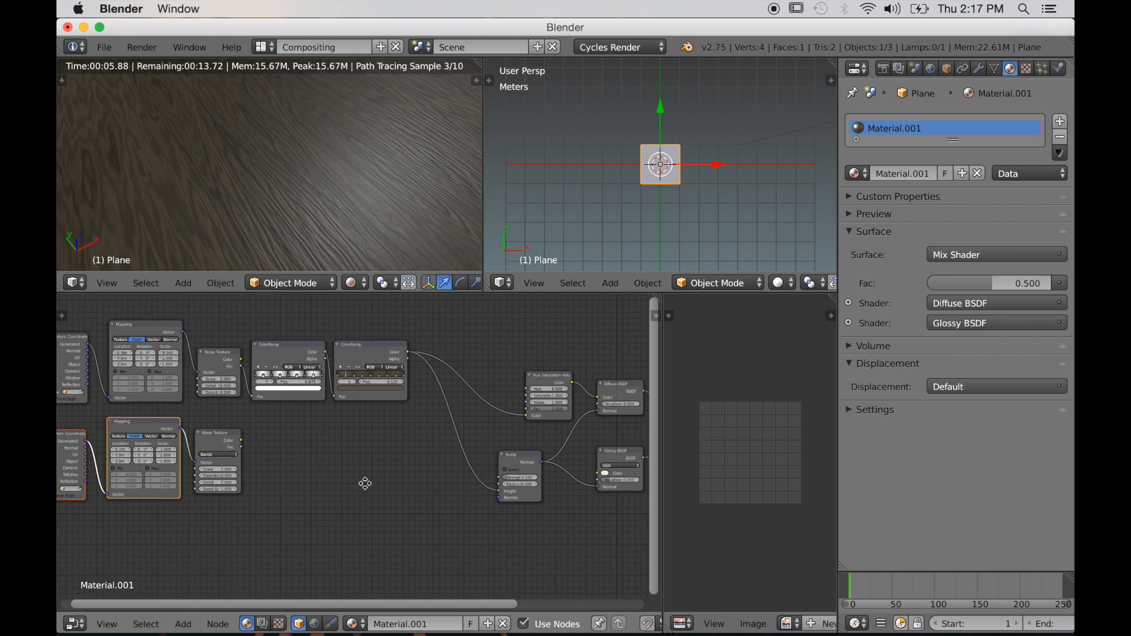
pyautogui.hotkey('shift', 'a')
pyautogui.moveTo(374, 472)
pyautogui.moveTo(371, 492)
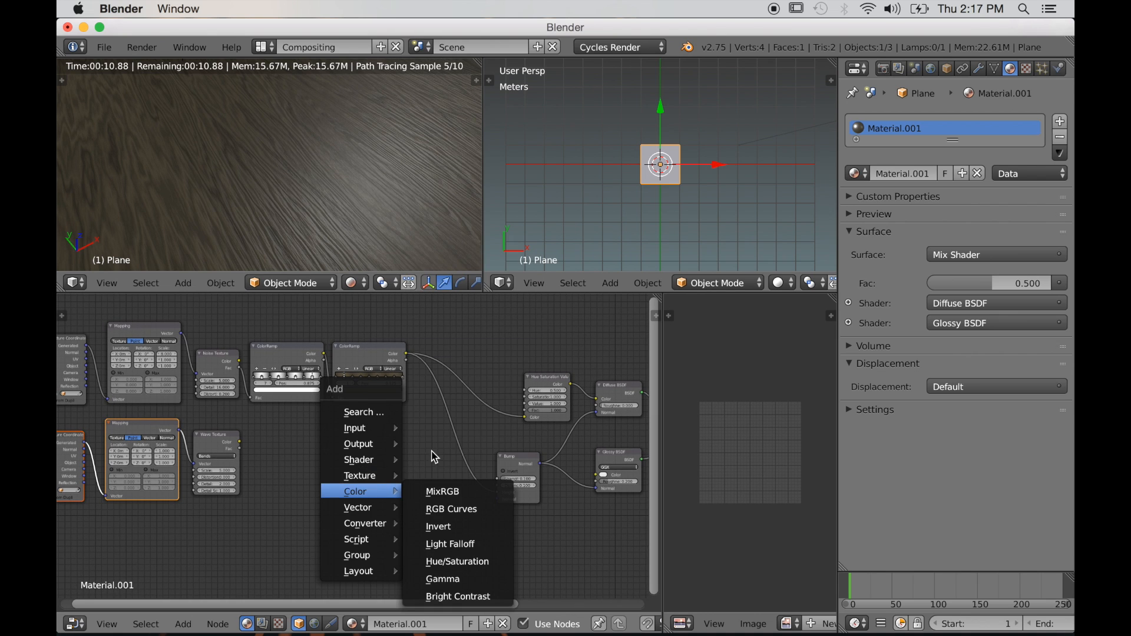
pyautogui.click(437, 494)
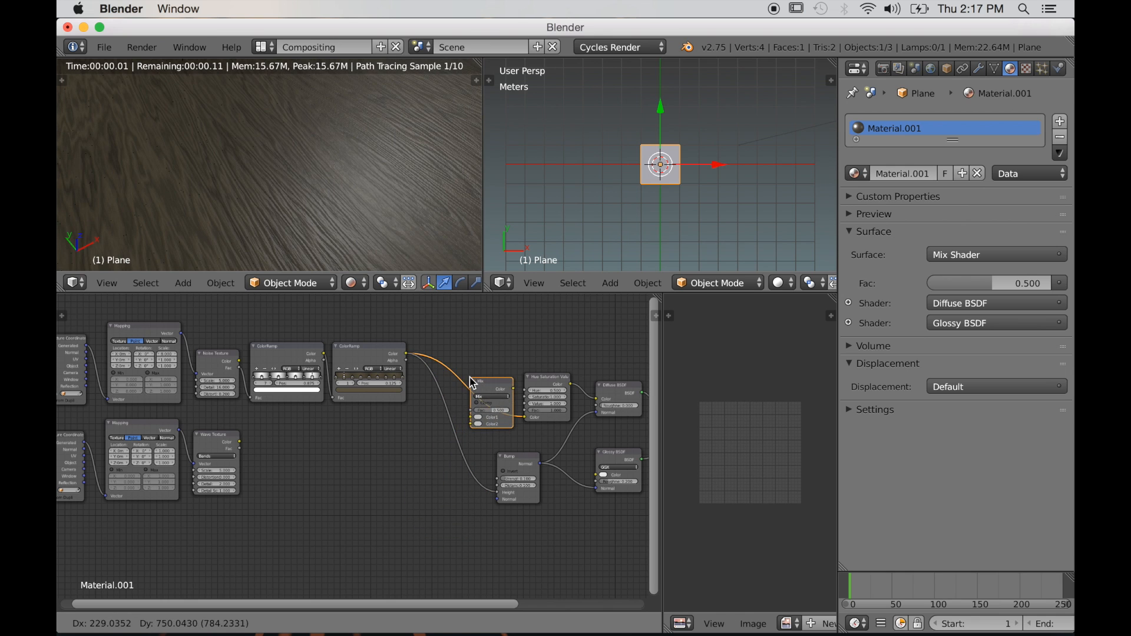
pyautogui.click(469, 381)
pyautogui.moveTo(469, 381); pyautogui.dragTo(439, 453)
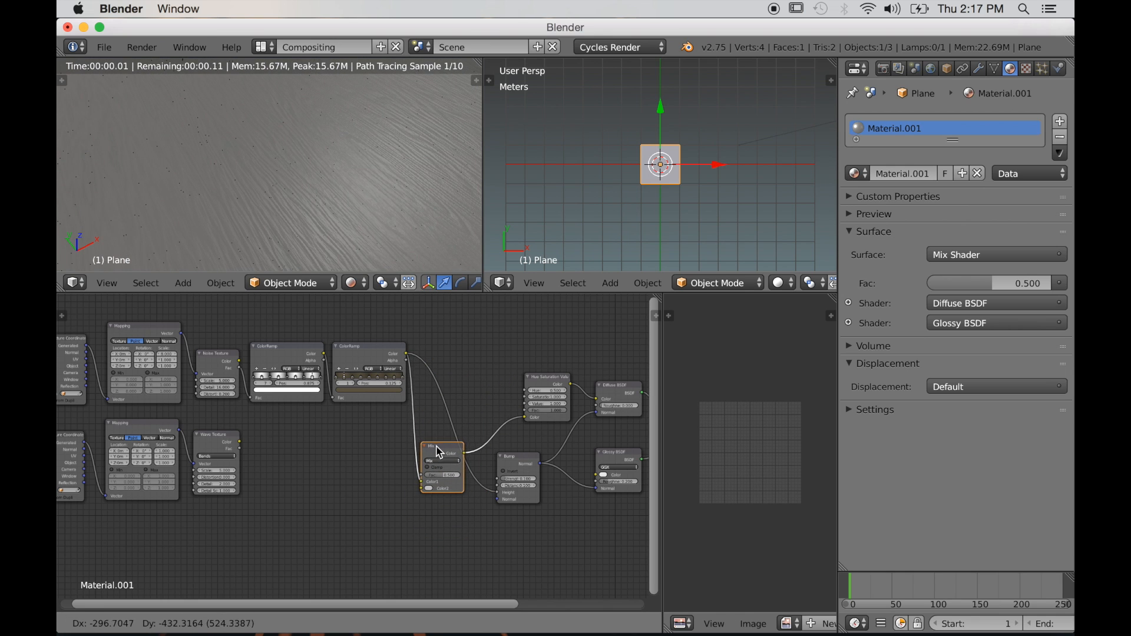
pyautogui.click(439, 452)
# Connect the Wave Texture's Color output to the Mix node's Color2 input, and move the Bump node slightly away from it.
pyautogui.moveTo(240, 442); pyautogui.dragTo(424, 489)
pyautogui.scroll(2, 467, 526)
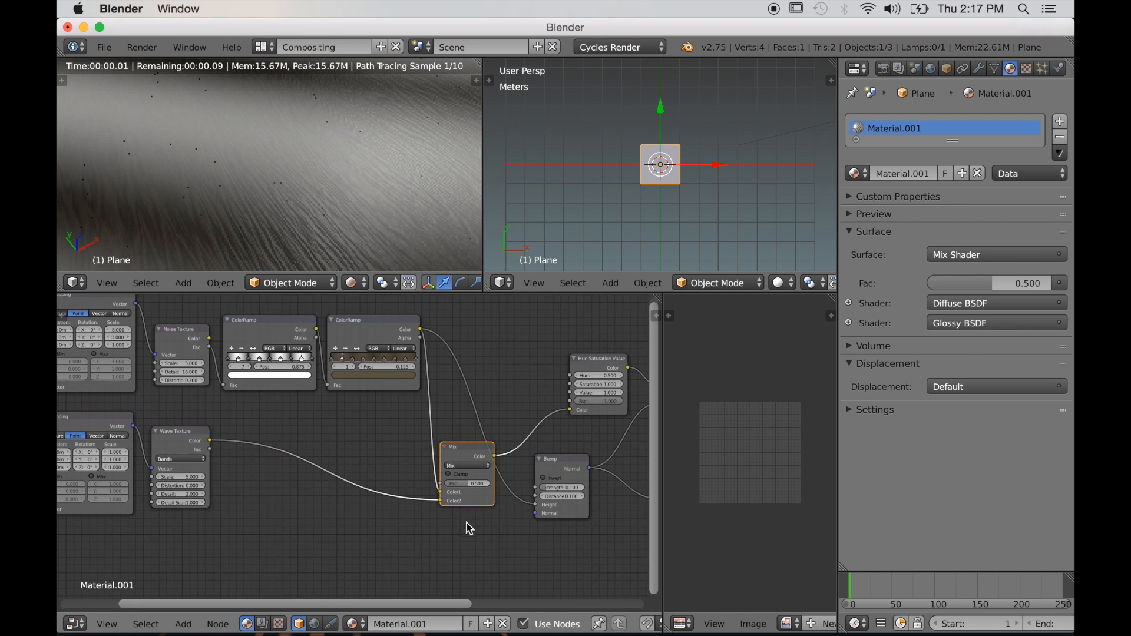
pyautogui.moveTo(467, 526); pyautogui.dragTo(396, 523, button='middle')
pyautogui.scroll(1, 469, 520)
pyautogui.moveTo(505, 467); pyautogui.dragTo(548, 460)
pyautogui.scroll(2, 377, 460)
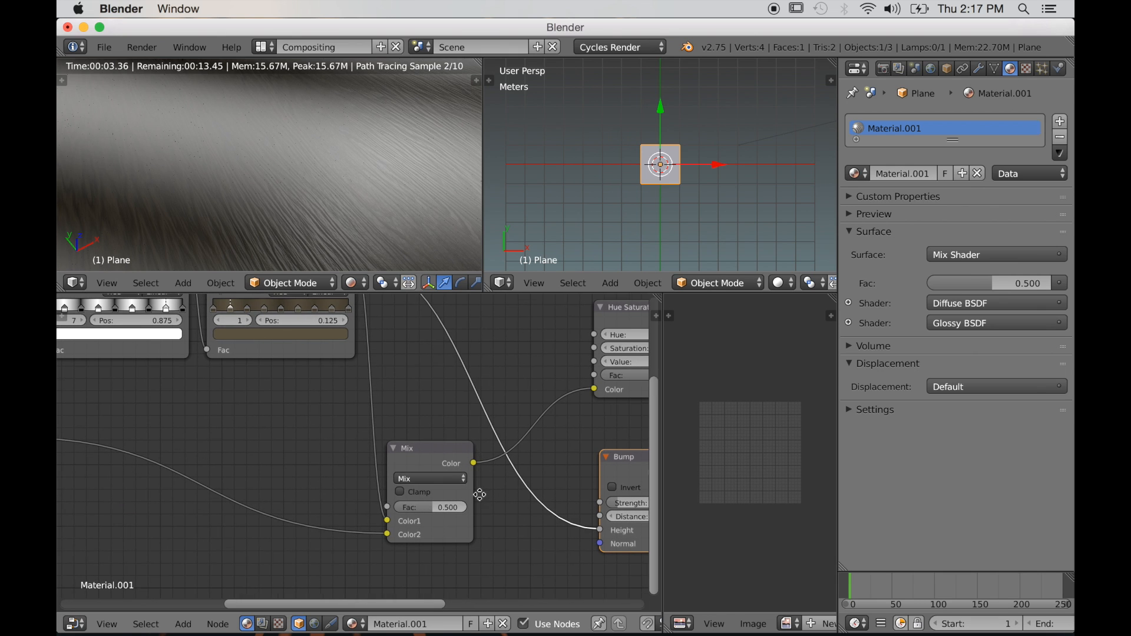
# Change the Mix node's blend type to Multiply and set its factor to 1.000.
pyautogui.click(440, 476)
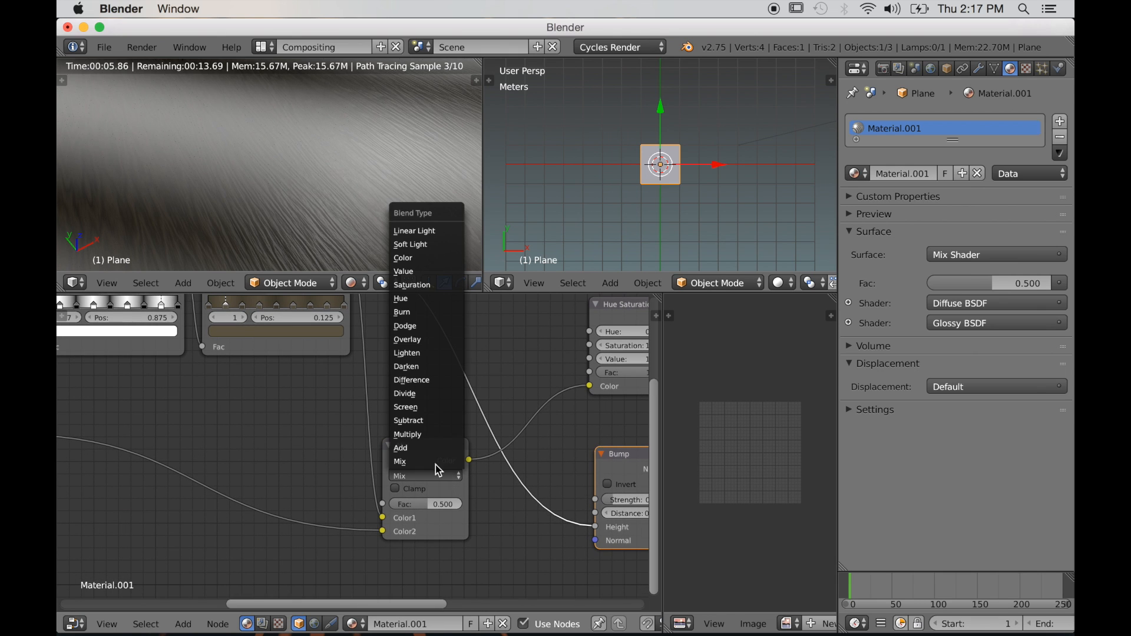
pyautogui.click(427, 435)
pyautogui.moveTo(396, 505); pyautogui.dragTo(448, 505)
pyautogui.scroll(-4, 397, 494)
# Connect the Multiply node's Color output to the Bump node's Height input in place of the ColorRamp, and reposition the Multiply node.
pyautogui.moveTo(390, 456); pyautogui.dragTo(451, 465)
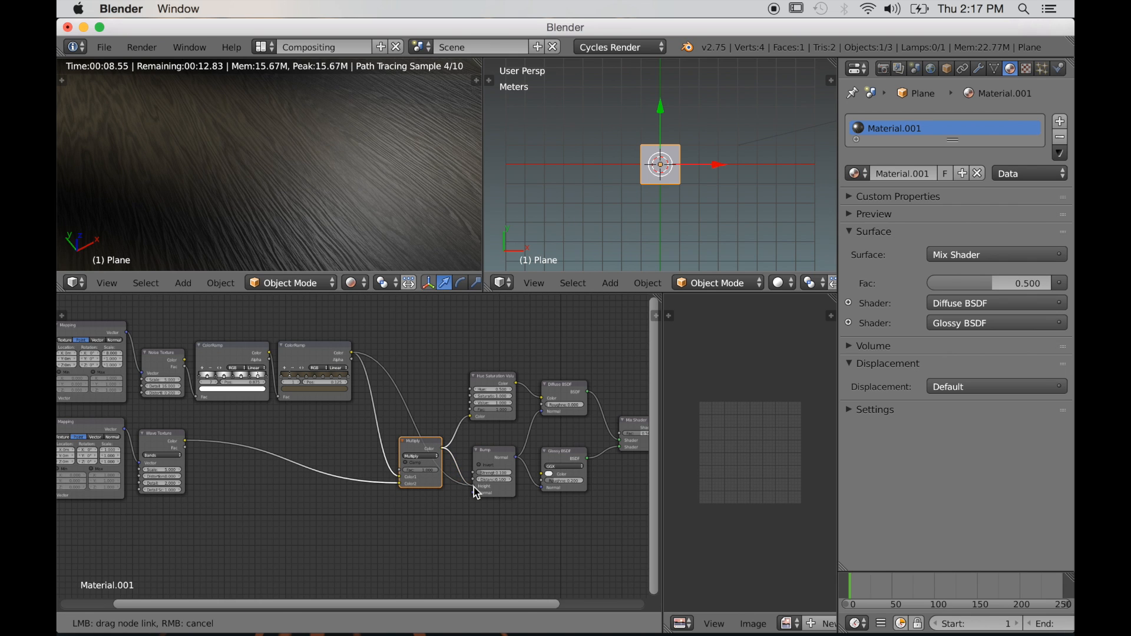
pyautogui.moveTo(478, 494); pyautogui.dragTo(467, 487)
pyautogui.moveTo(426, 448); pyautogui.dragTo(423, 436)
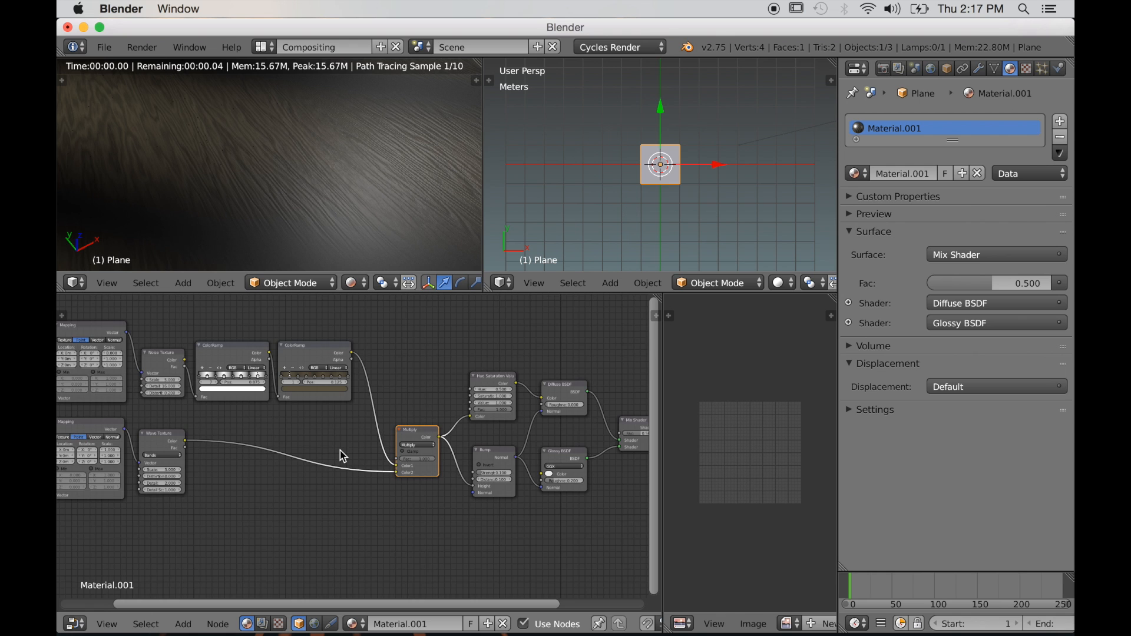
# Examine the Wave Texture's mapping settings and the direction and spacing of the dark bands across the whole rendered plane.
pyautogui.scroll(-7, 290, 475)
pyautogui.moveTo(276, 484); pyautogui.dragTo(307, 492, button='middle')
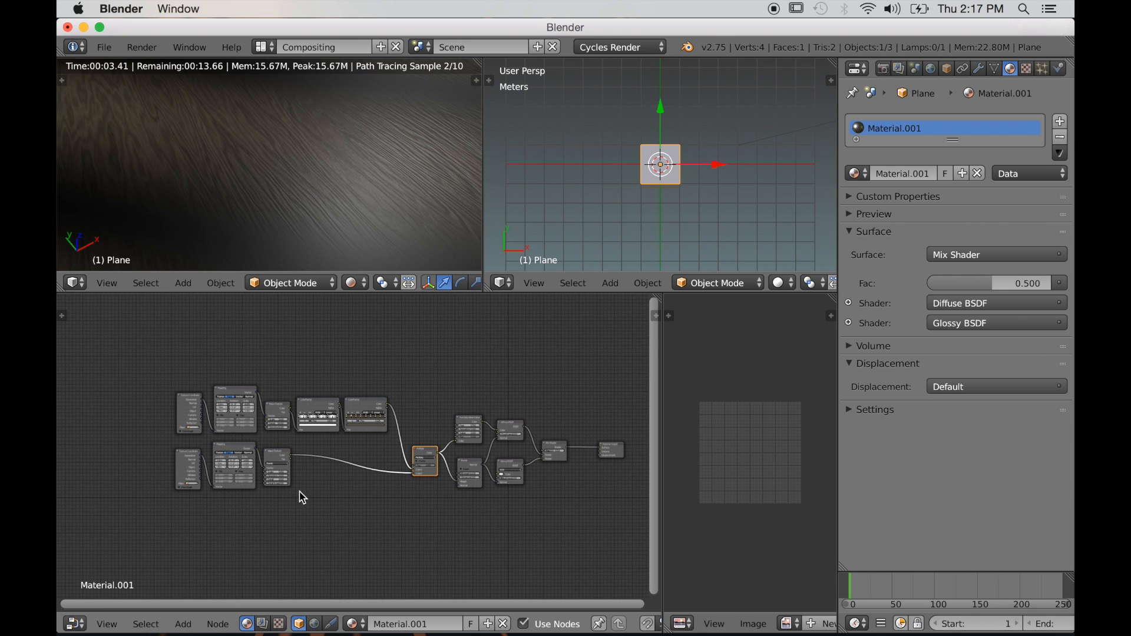
pyautogui.scroll(8, 303, 498)
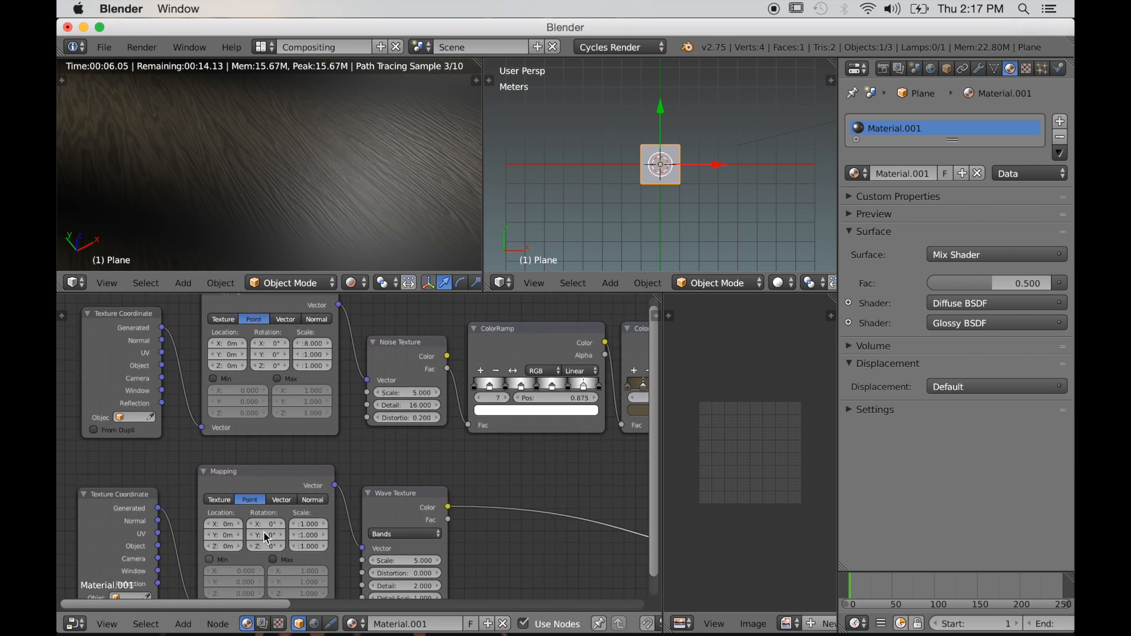
pyautogui.moveTo(263, 531); pyautogui.dragTo(302, 500, button='middle')
pyautogui.scroll(3, 303, 500)
pyautogui.scroll(-7, 298, 227)
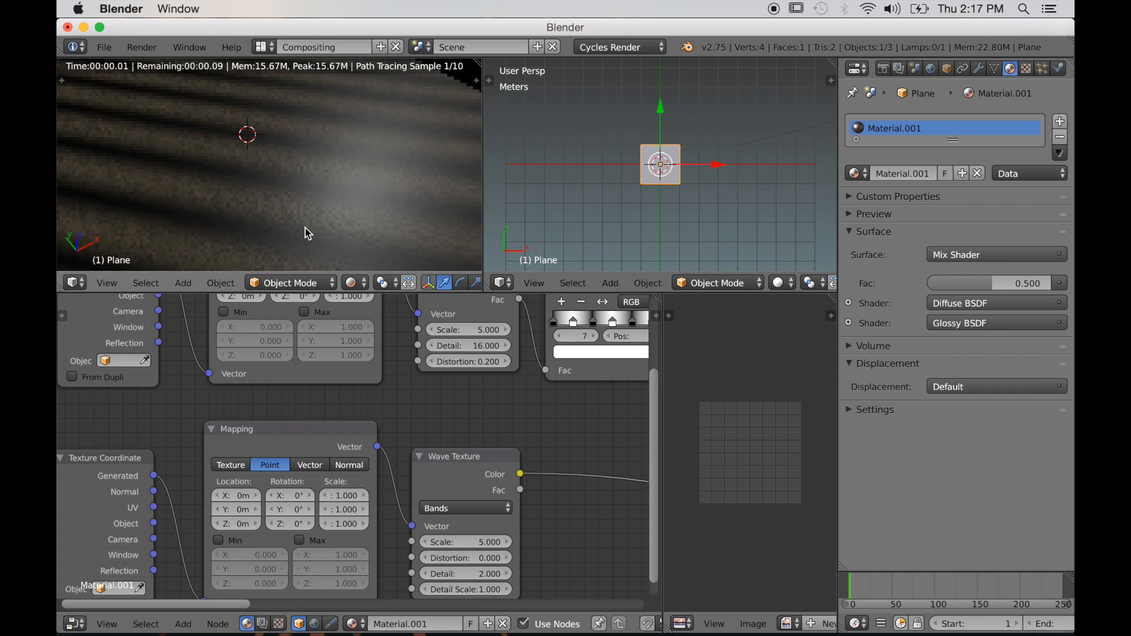
pyautogui.scroll(-3, 306, 228)
pyautogui.moveTo(306, 228); pyautogui.dragTo(269, 235, button='middle')
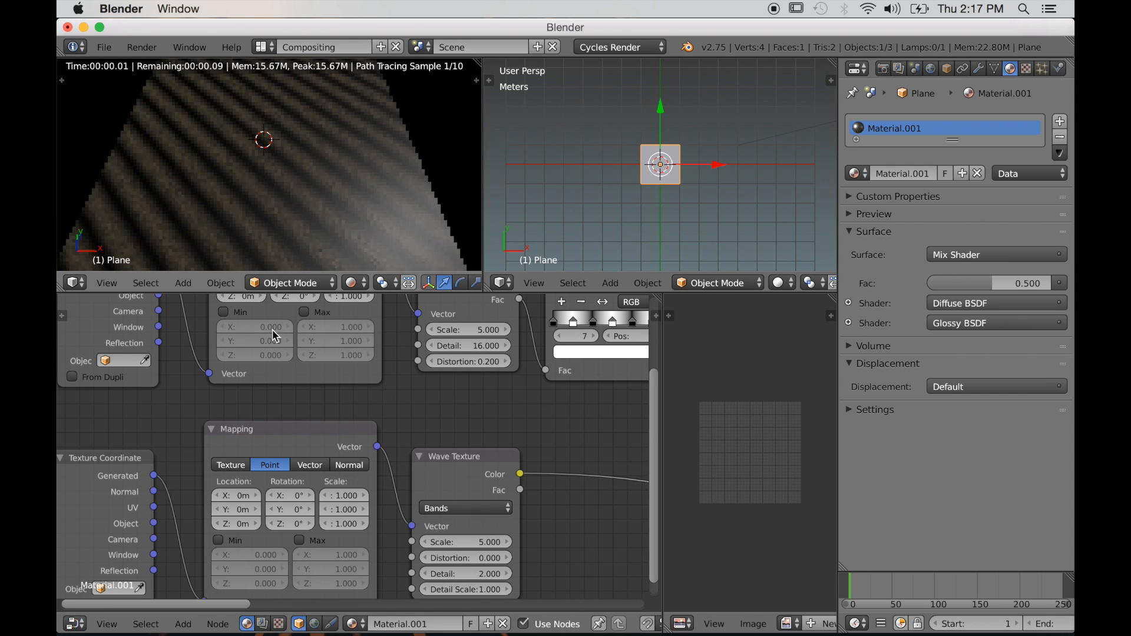
# Set the Z rotation of the Wave Texture's Mapping node to 45° and inspect the bands on the rendered plane.
pyautogui.scroll(3, 330, 527)
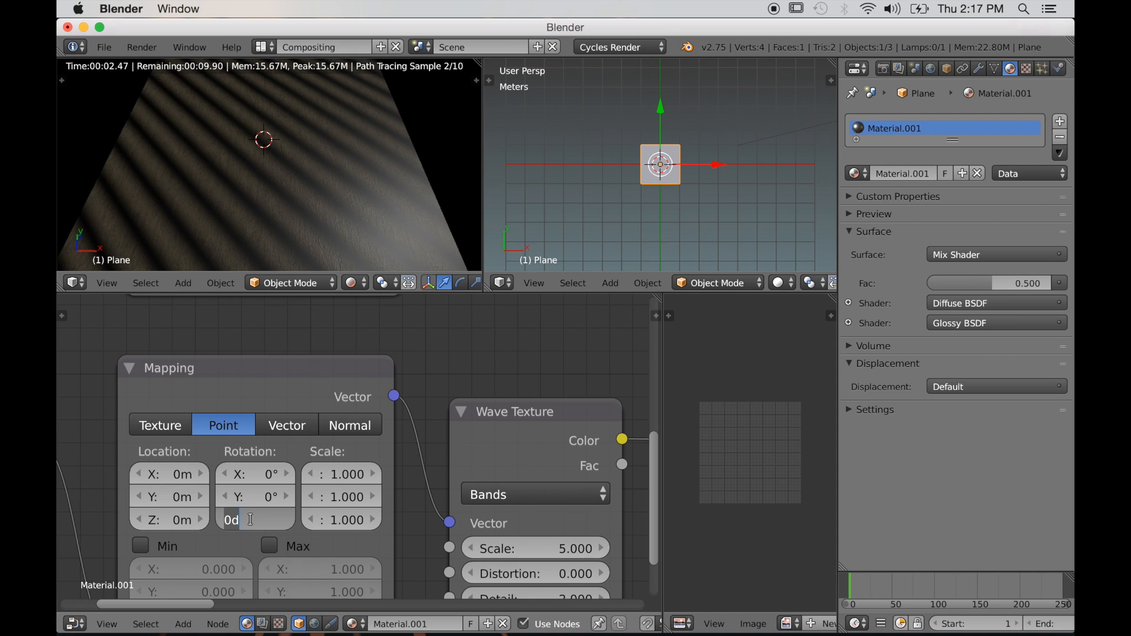
pyautogui.press('Return')
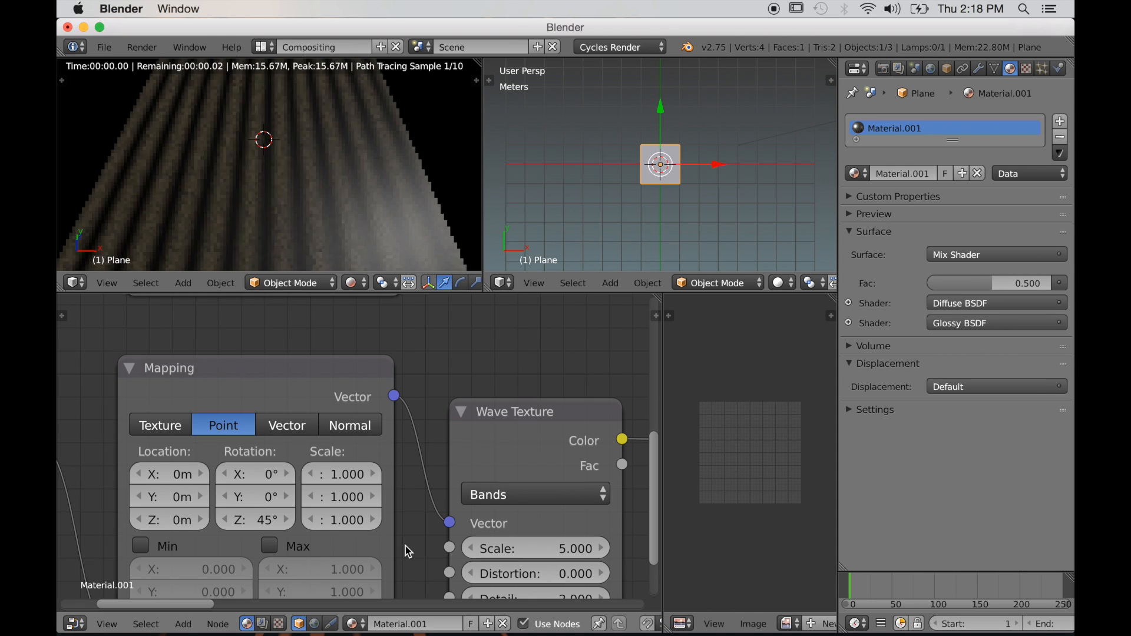
pyautogui.scroll(4, 362, 235)
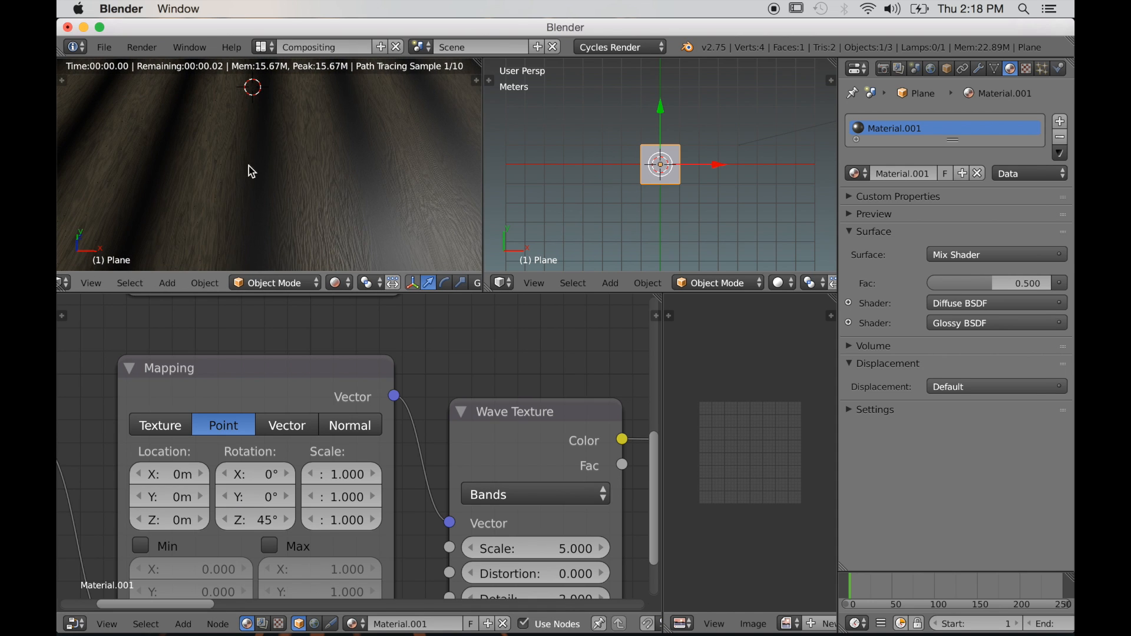
pyautogui.scroll(-4, 416, 555)
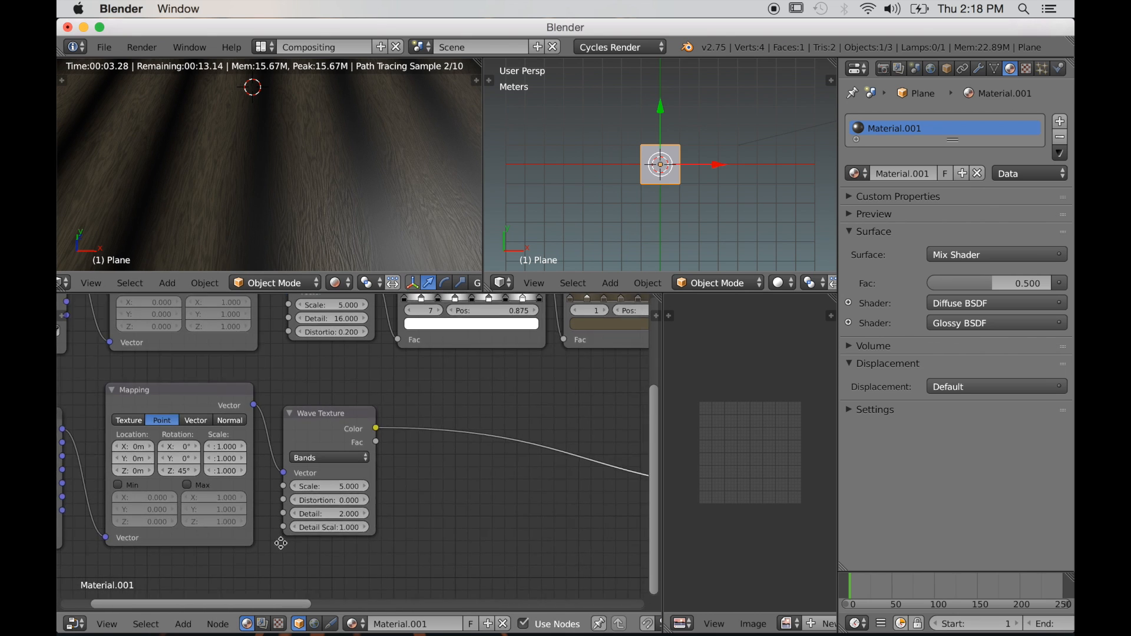
# Insert a ColorRamp node into the link between the Wave Texture and the Multiply node.
pyautogui.hotkey('shift', 'a')
pyautogui.moveTo(321, 481)
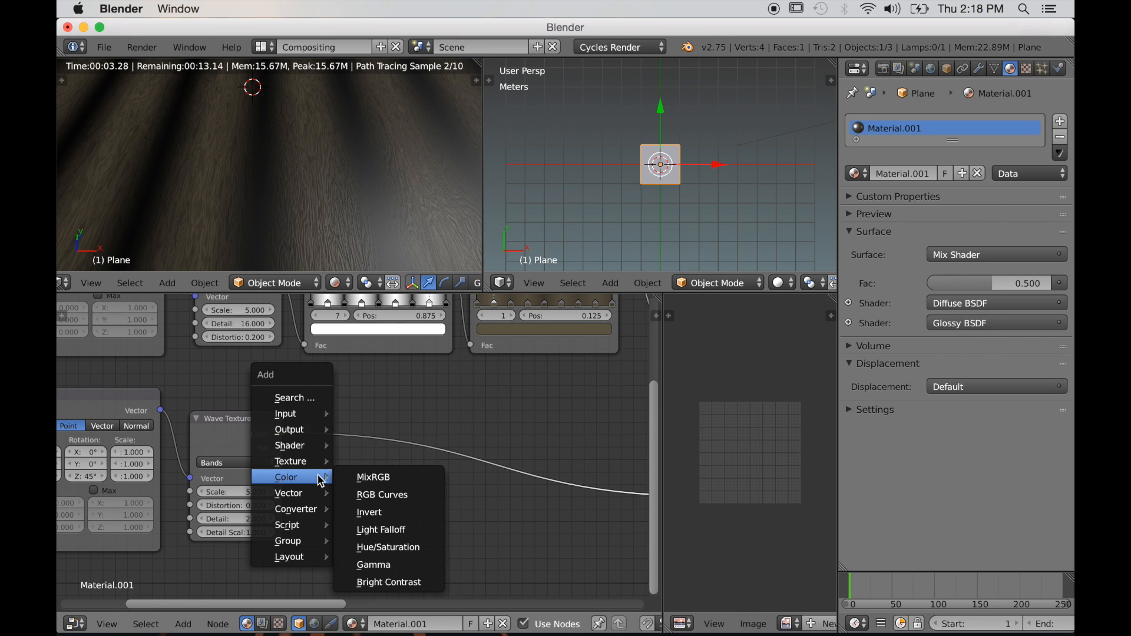
pyautogui.moveTo(321, 509)
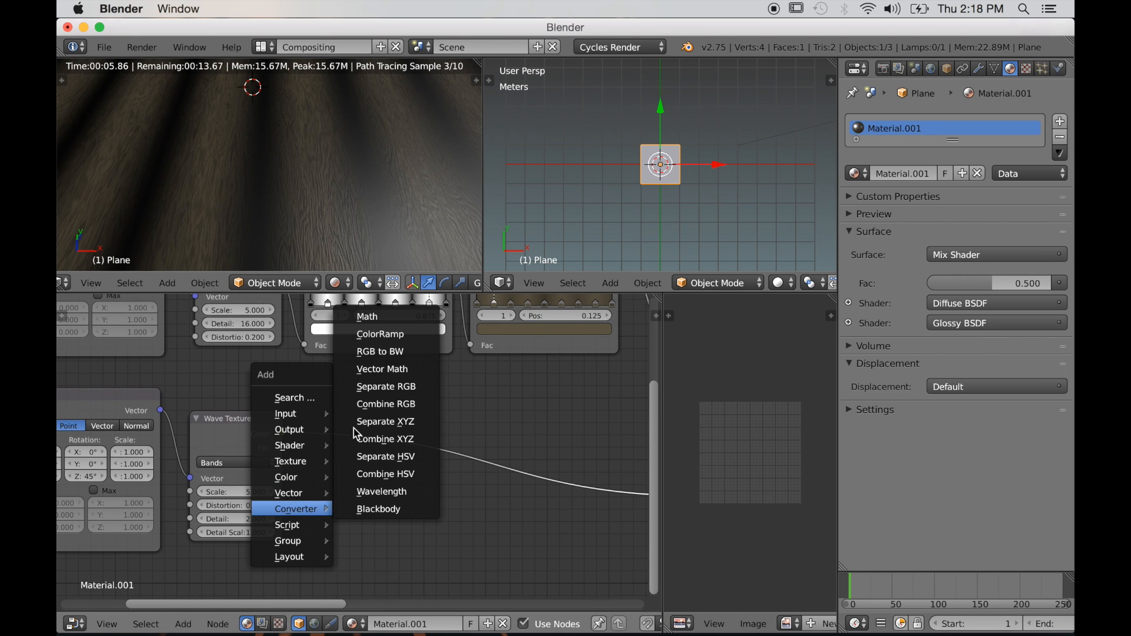
pyautogui.click(387, 334)
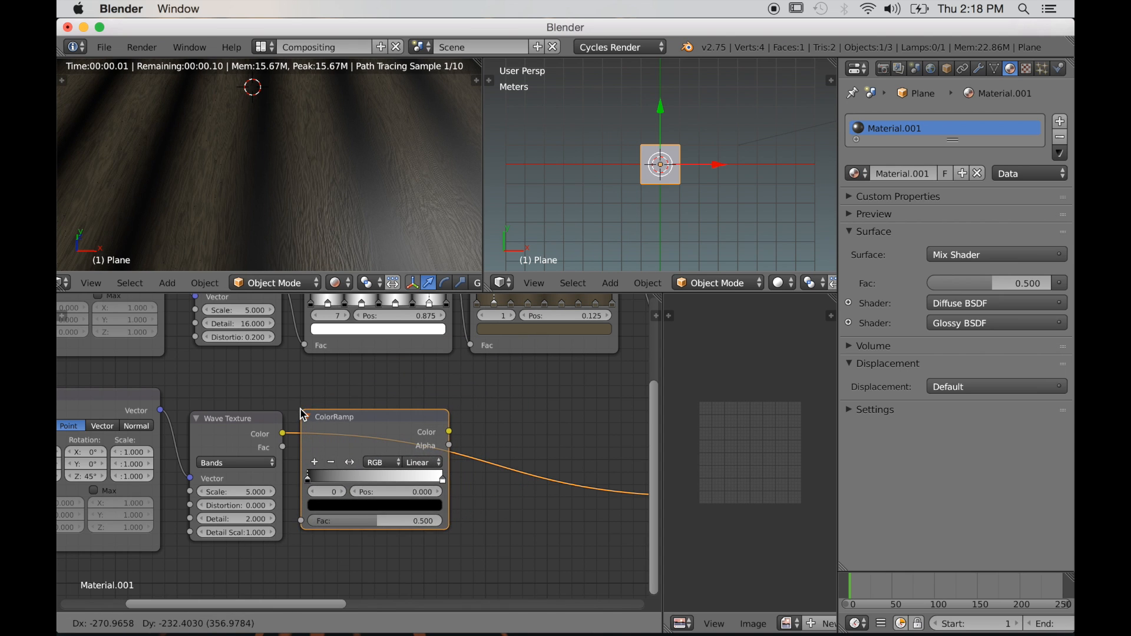
pyautogui.click(301, 415)
# Move the white stop of the Wave Texture's ColorRamp to the black end, at position 0.0000002, to thin the dark bands.
pyautogui.scroll(3, 339, 487)
pyautogui.moveTo(532, 478); pyautogui.dragTo(284, 490)
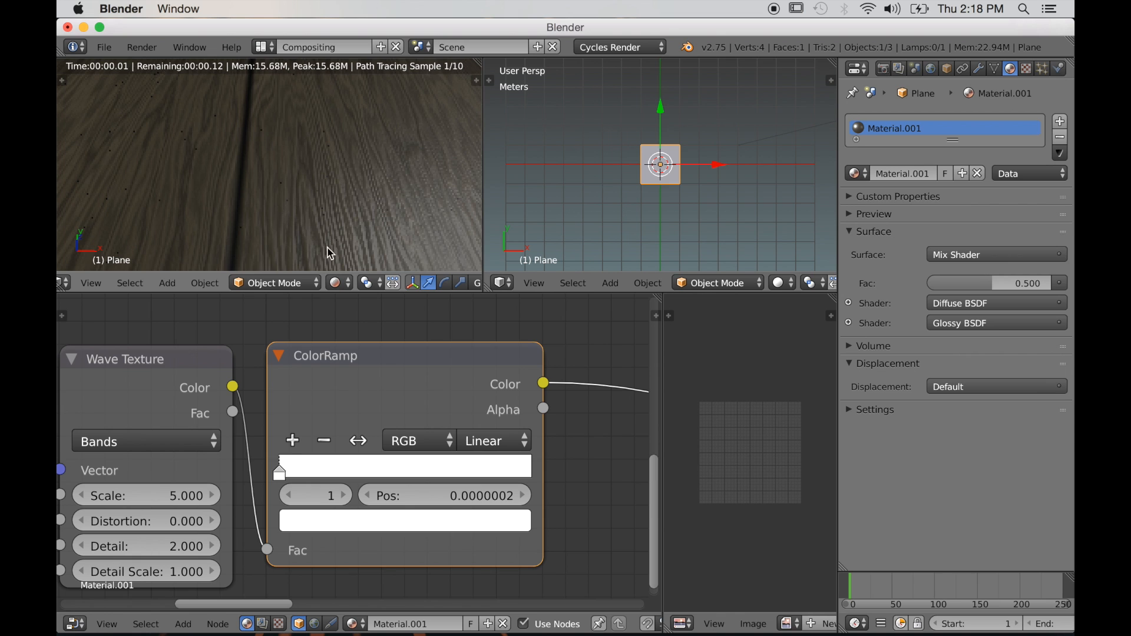
pyautogui.moveTo(324, 220); pyautogui.dragTo(336, 216, button='middle')
pyautogui.scroll(-4, 337, 219)
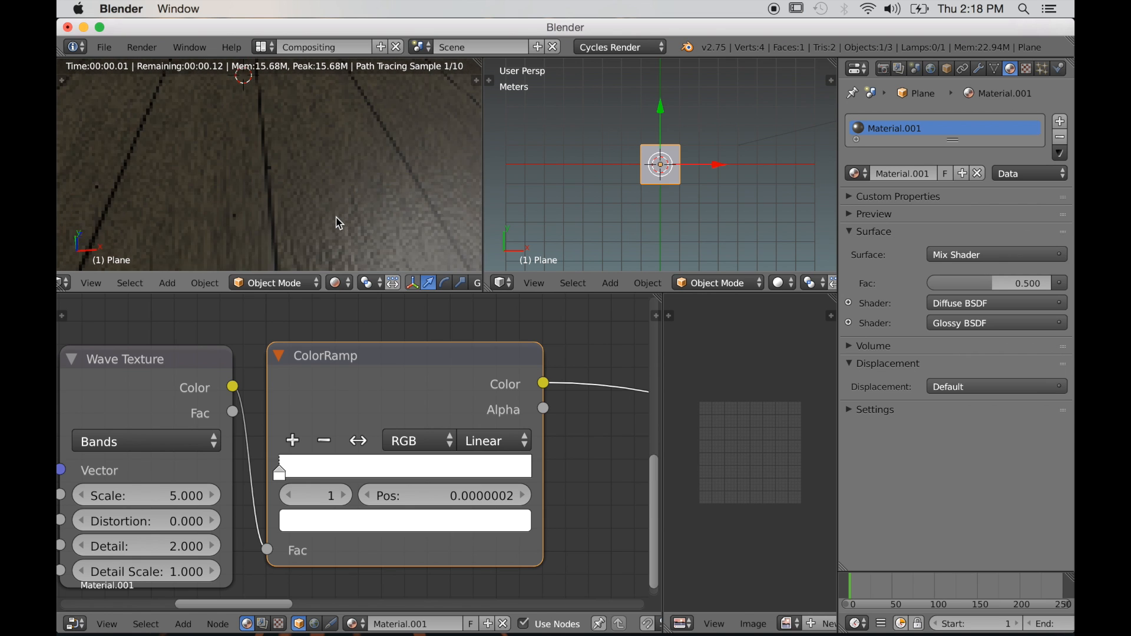
pyautogui.scroll(-5, 266, 488)
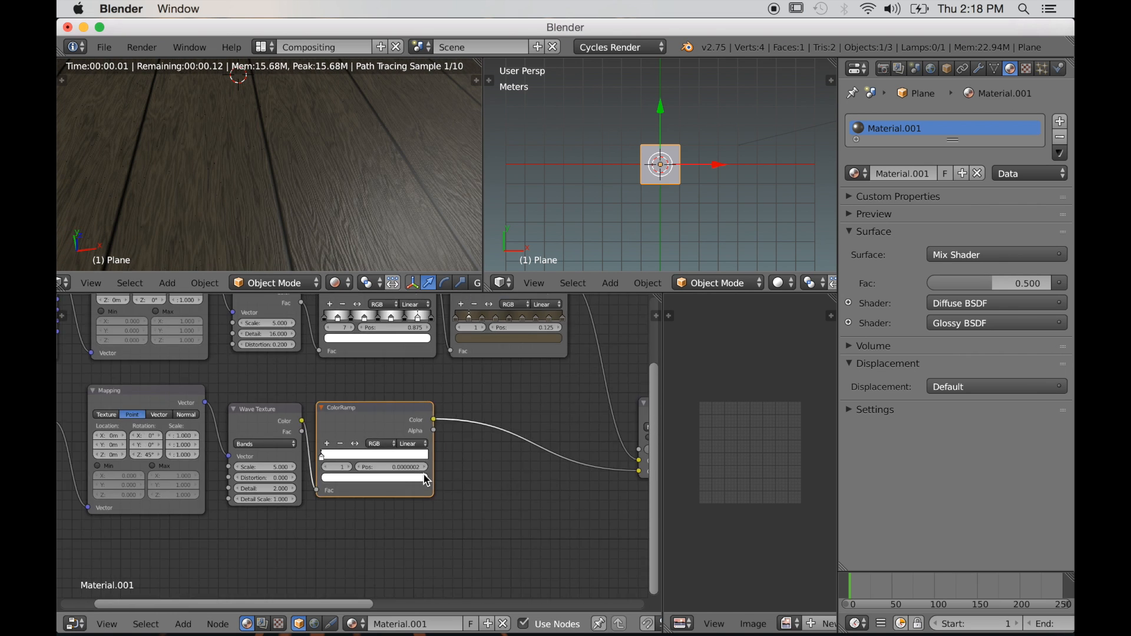
# Set the Bump node's strength to 0.150.
pyautogui.moveTo(274, 488); pyautogui.dragTo(265, 489, button='middle')
pyautogui.scroll(3, 353, 533)
pyautogui.moveTo(391, 515); pyautogui.dragTo(311, 511, button='middle')
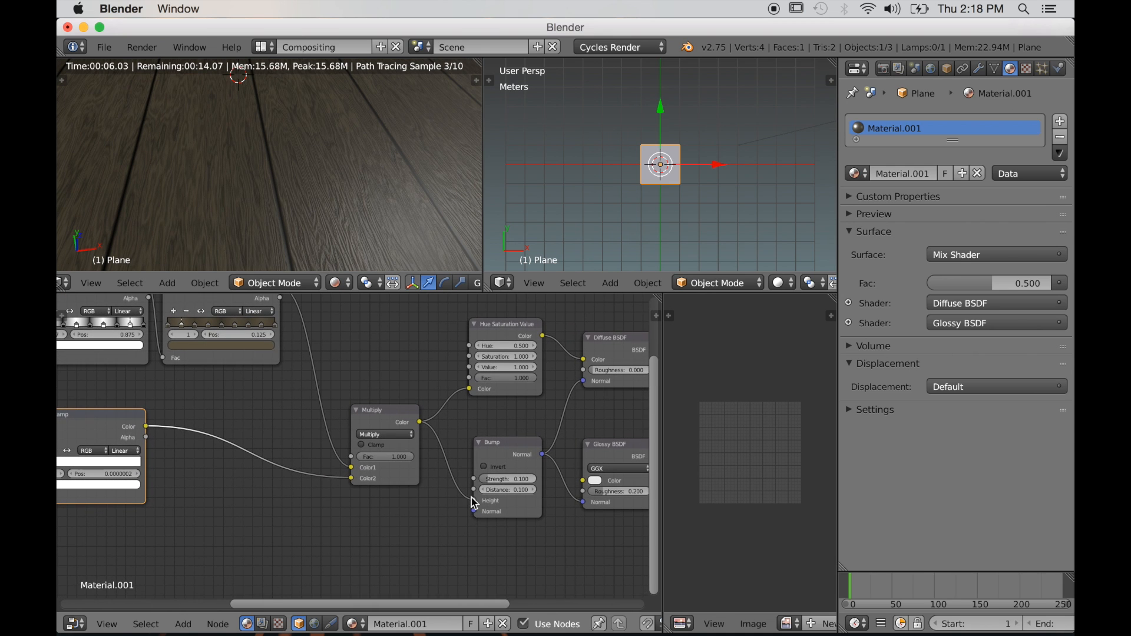
pyautogui.scroll(6, 371, 235)
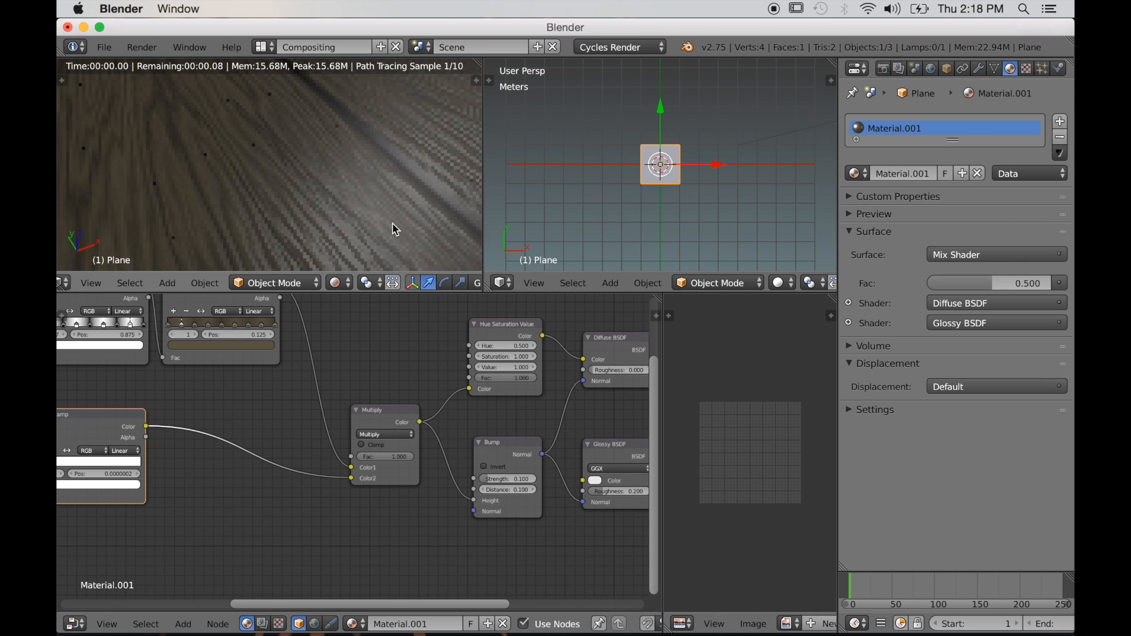
pyautogui.moveTo(422, 224); pyautogui.dragTo(411, 222, button='middle')
pyautogui.scroll(2, 539, 532)
pyautogui.moveTo(495, 526); pyautogui.dragTo(449, 532, button='middle')
pyautogui.moveTo(486, 488); pyautogui.dragTo(489, 488)
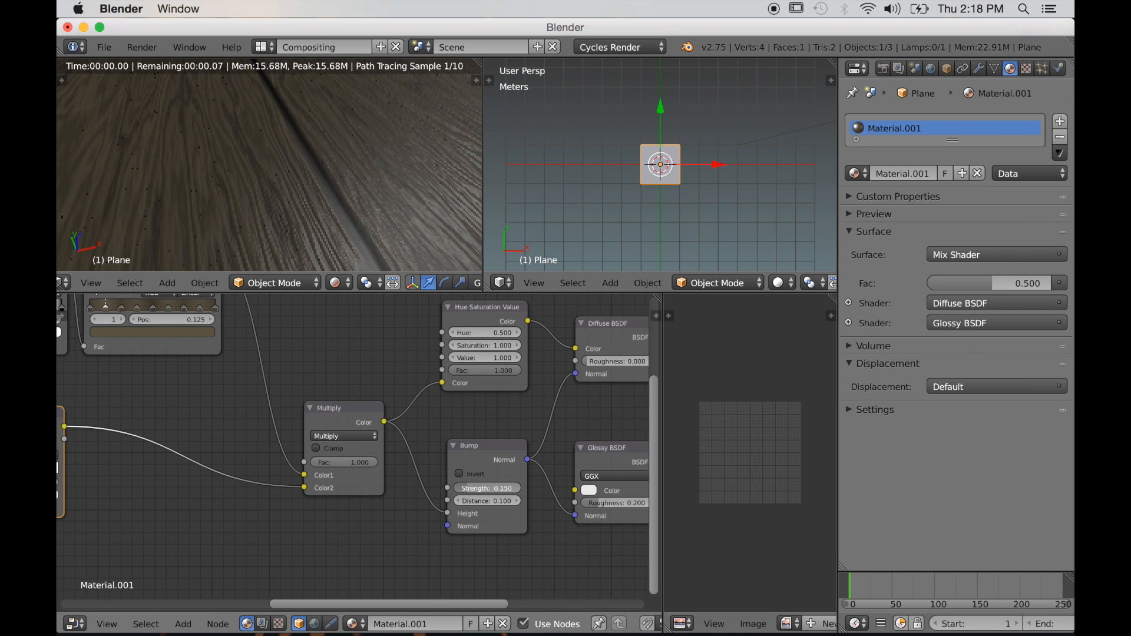
# Examine the grain relief and plank gaps on the rendered plane from near and far, along with the overall node layout.
pyautogui.moveTo(340, 241); pyautogui.dragTo(353, 218, button='middle')
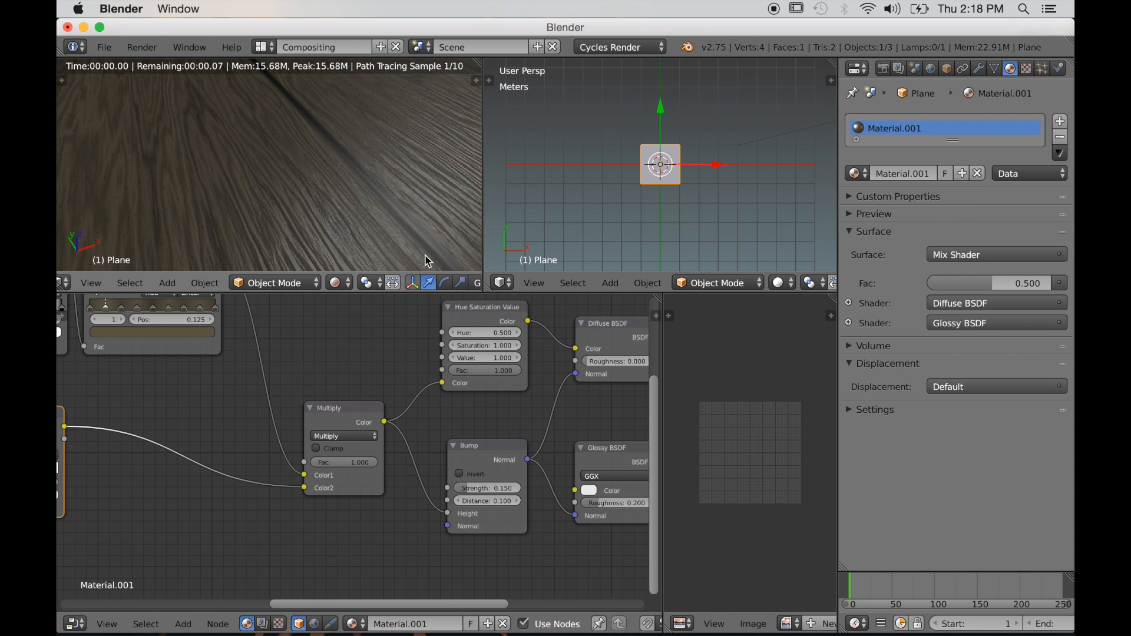
pyautogui.scroll(-3, 384, 434)
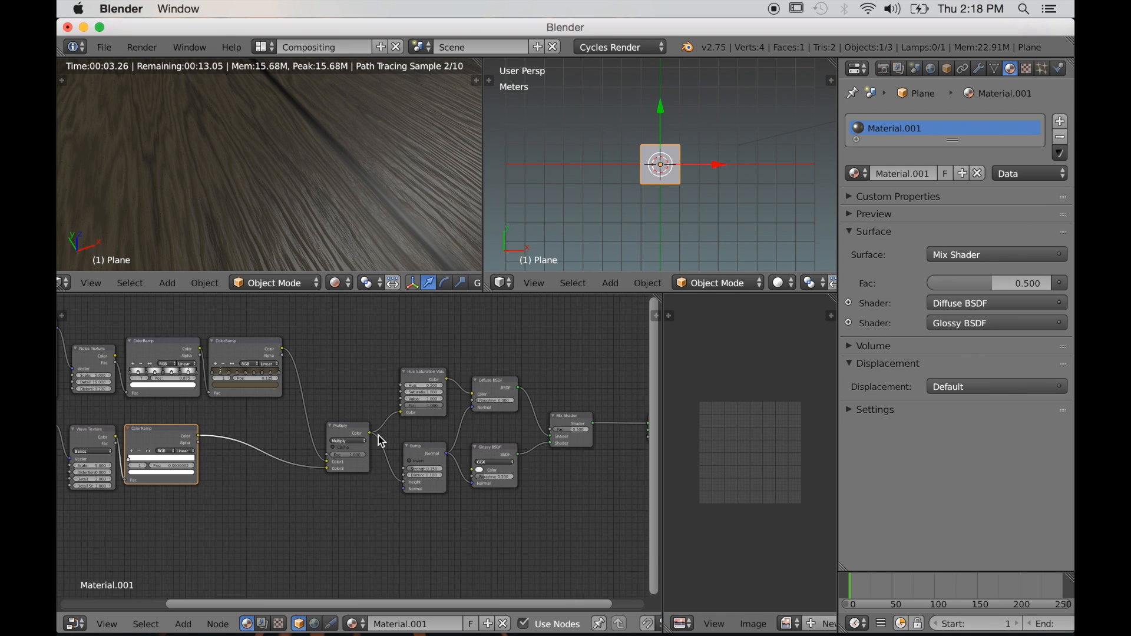
pyautogui.scroll(-2, 396, 439)
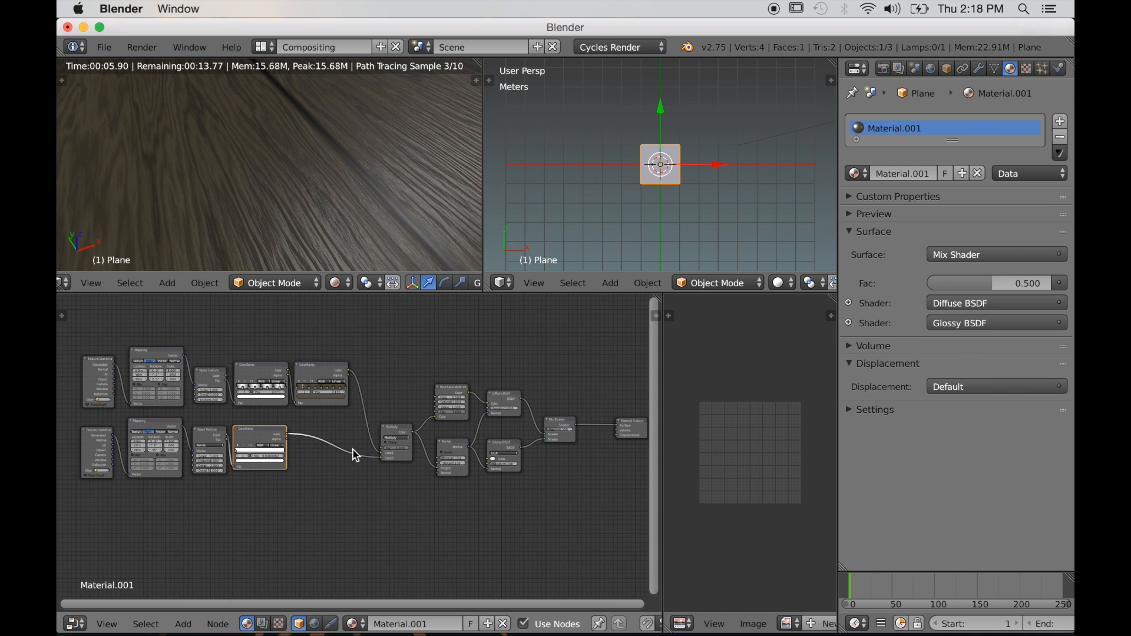
pyautogui.hscroll(-3, 347, 490)
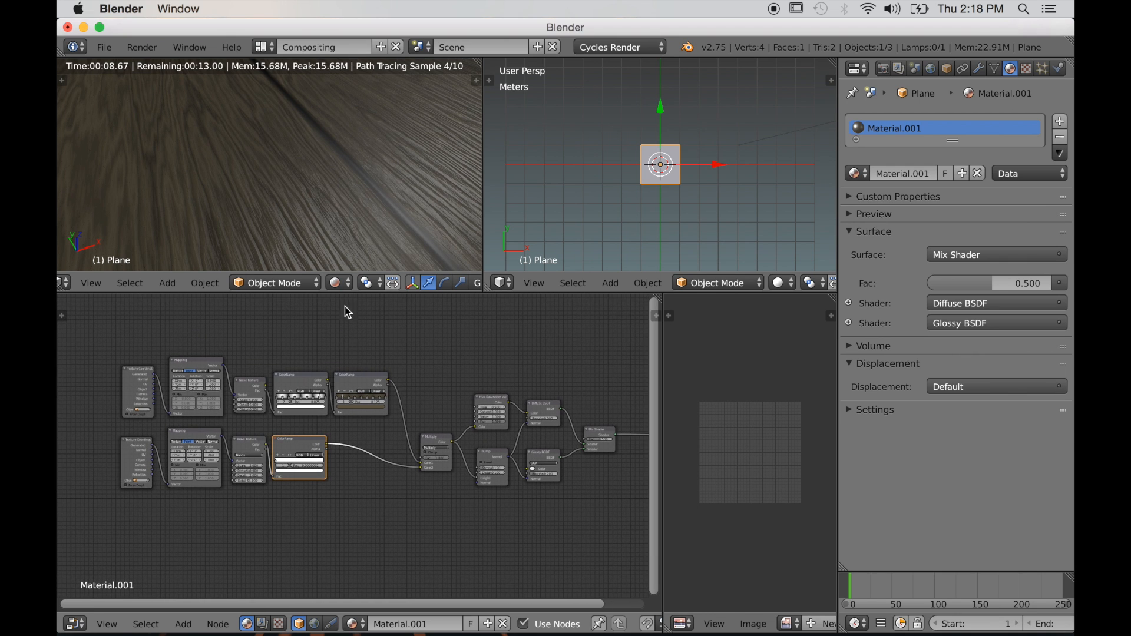
pyautogui.scroll(-8, 359, 212)
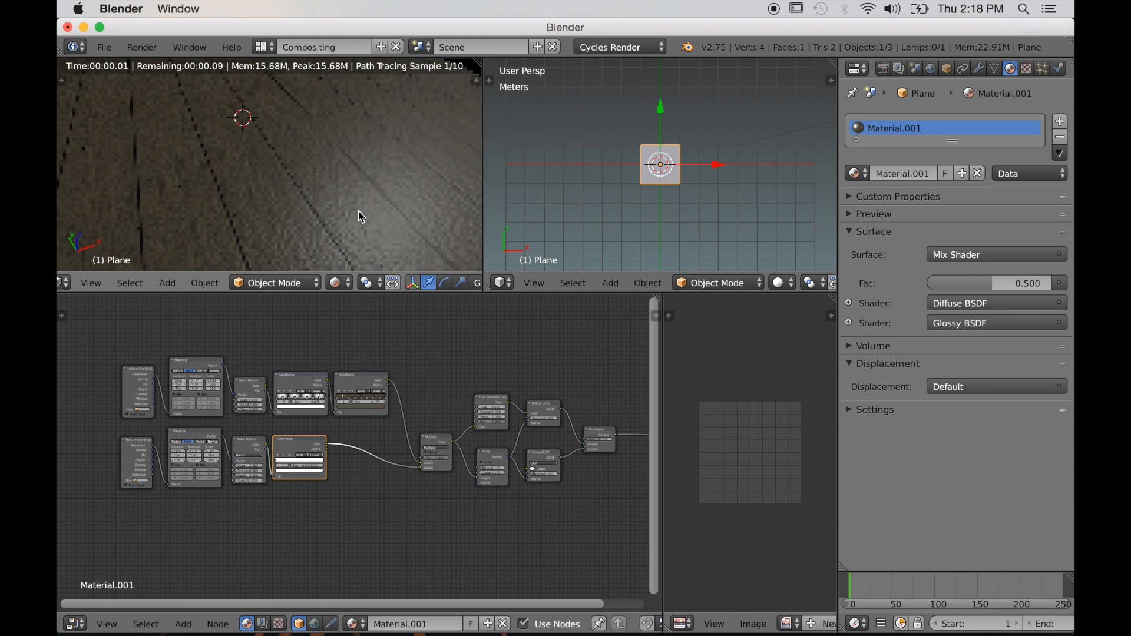
pyautogui.scroll(-1, 363, 219)
pyautogui.scroll(-1, 347, 372)
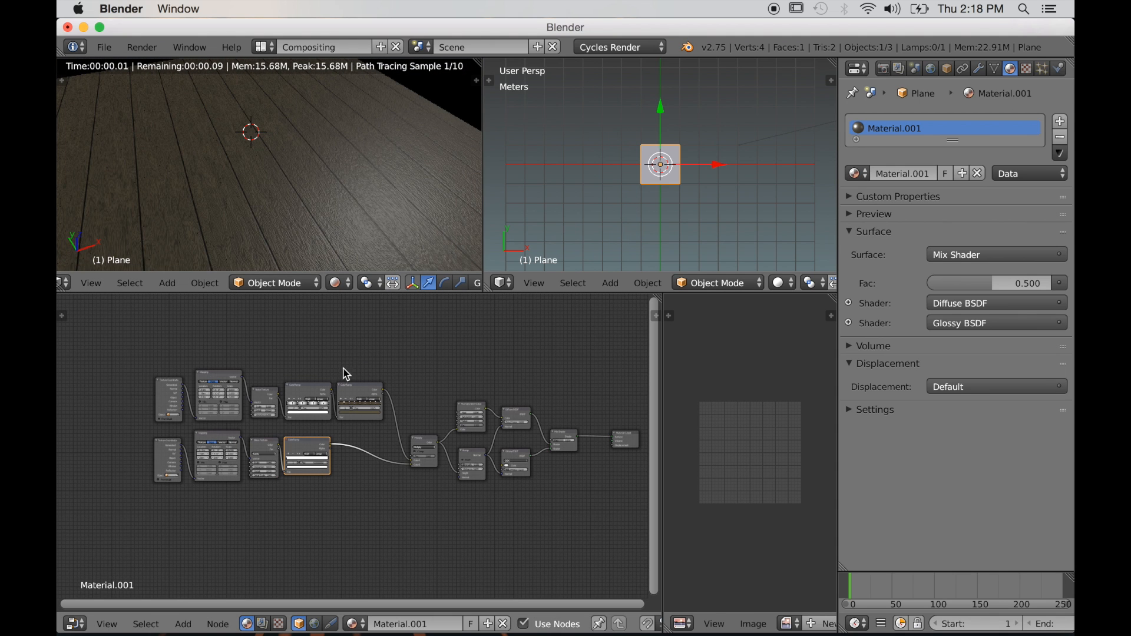
pyautogui.scroll(2, 274, 490)
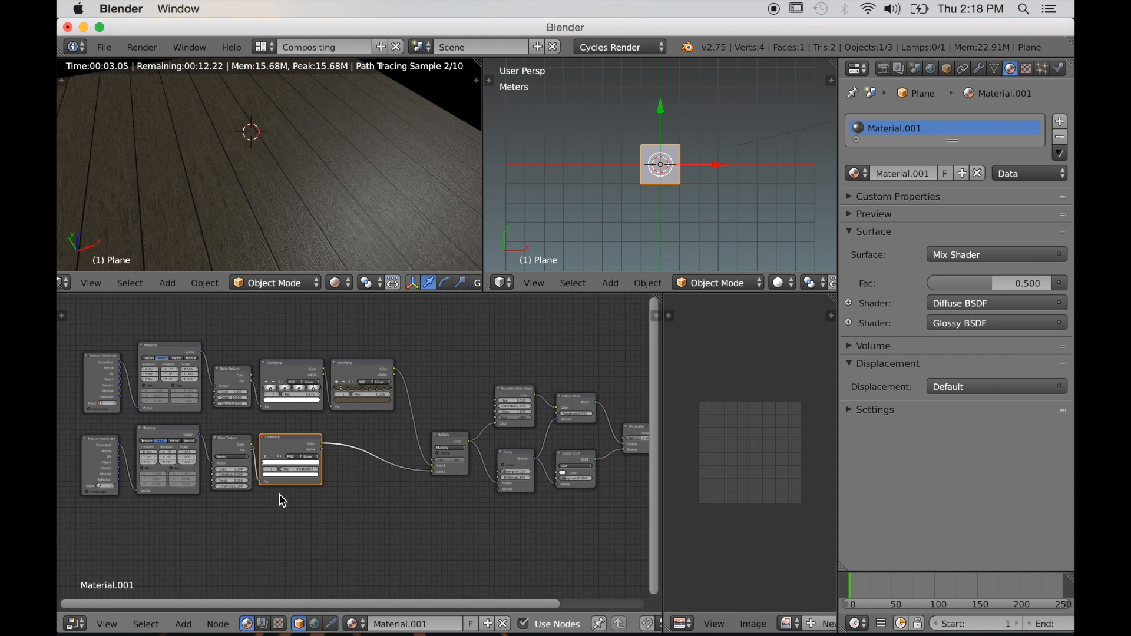
pyautogui.scroll(1, 277, 189)
pyautogui.scroll(2, 284, 199)
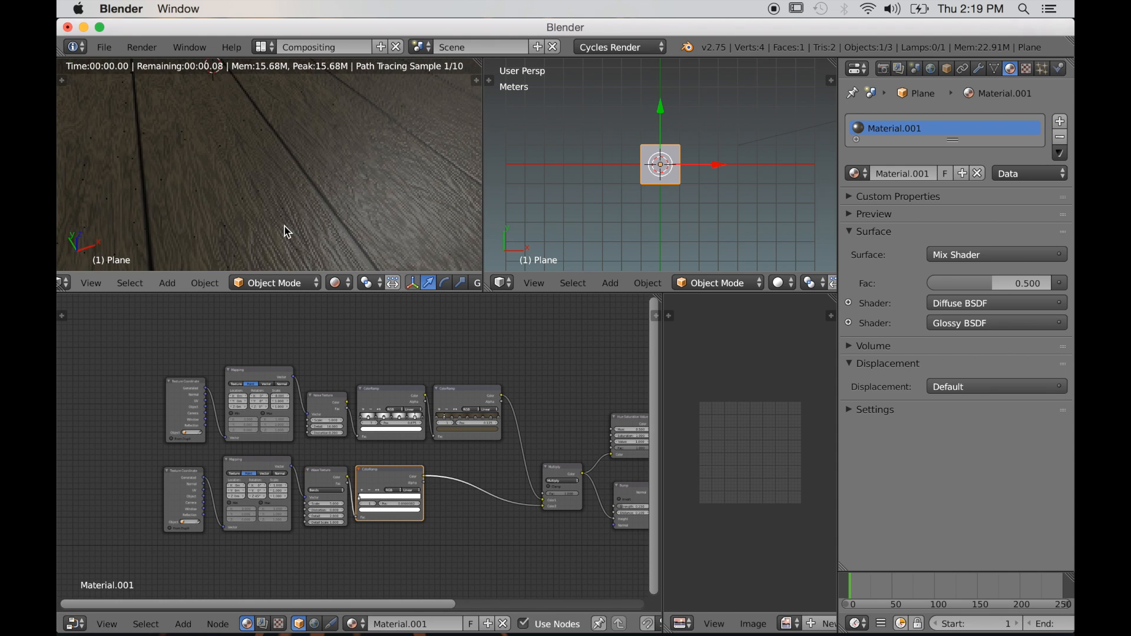
# Set the Noise Texture's scale to 2.500 and check the grain on the rendered planks.
pyautogui.scroll(3, 243, 452)
pyautogui.scroll(2, 243, 452)
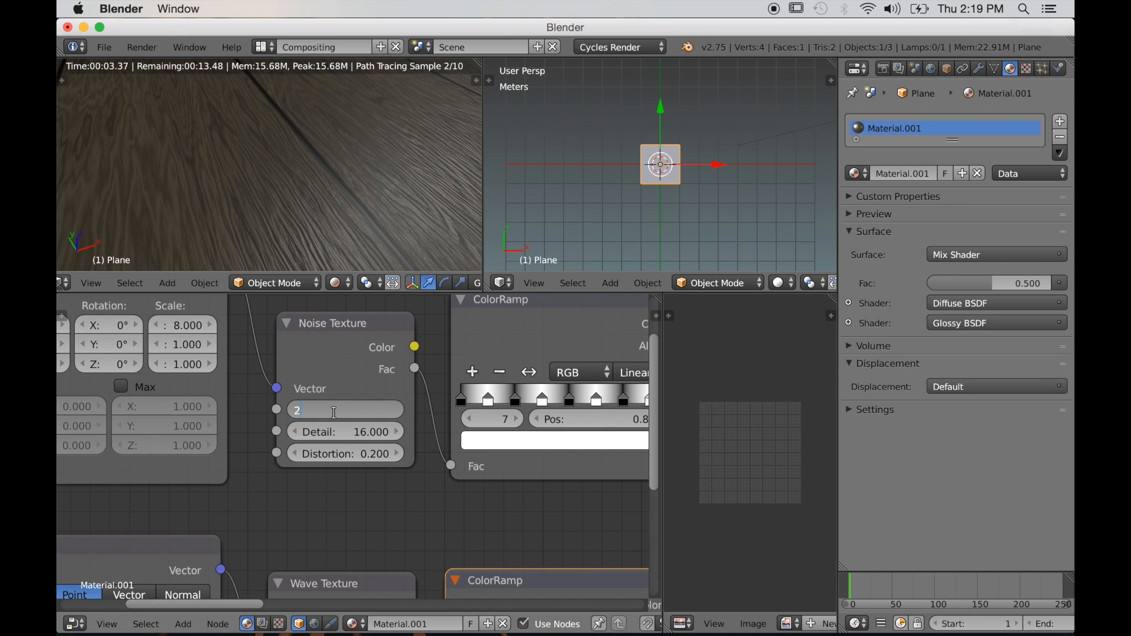
pyautogui.press('Return')
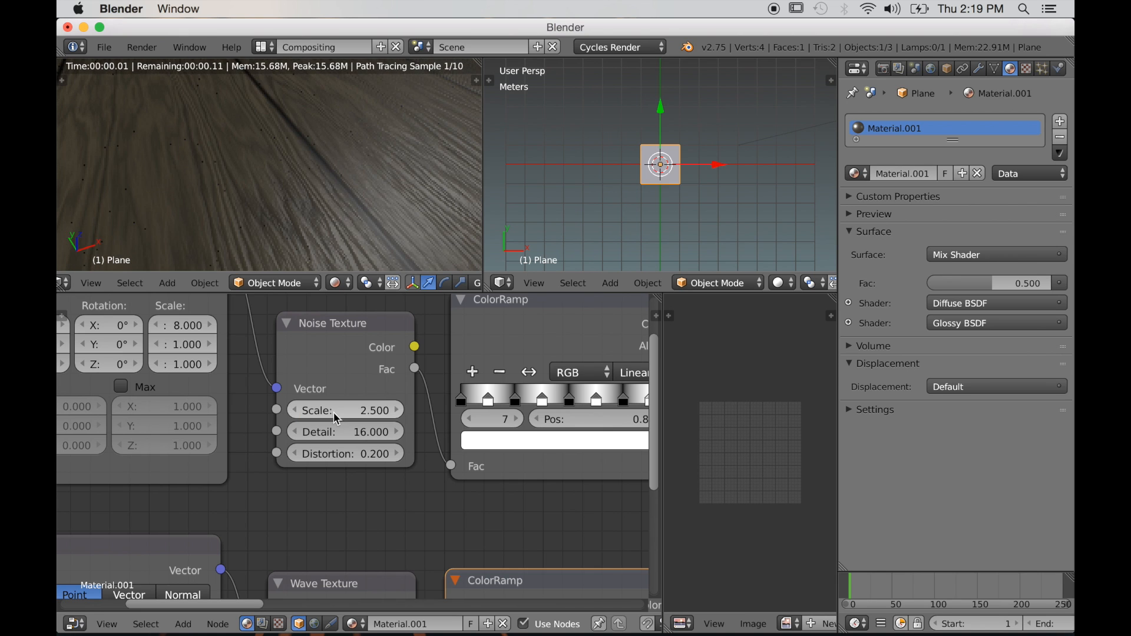
pyautogui.scroll(-2, 321, 220)
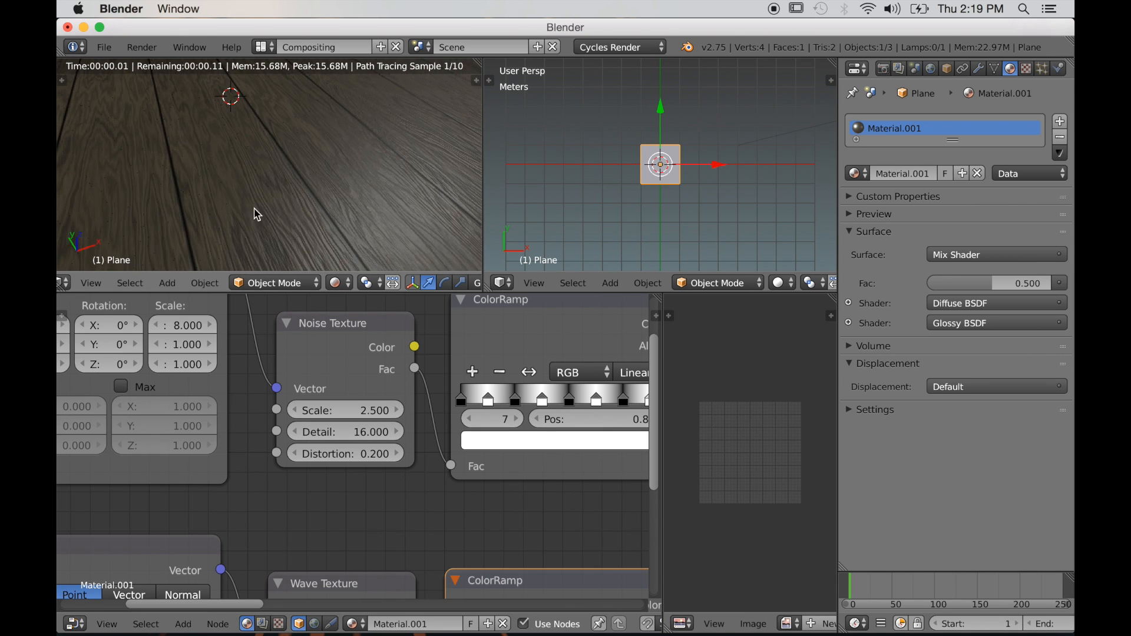
pyautogui.moveTo(336, 221)
pyautogui.mouseDown(button='middle')
pyautogui.moveTo(286, 210)
pyautogui.moveTo(343, 214)
pyautogui.mouseUp(button='middle')
pyautogui.scroll(-2, 316, 390)
pyautogui.scroll(-4, 317, 390)
# Add a Brick Texture node in the free space below the Wave Texture's node chain.
pyautogui.moveTo(308, 470); pyautogui.dragTo(337, 446, button='middle')
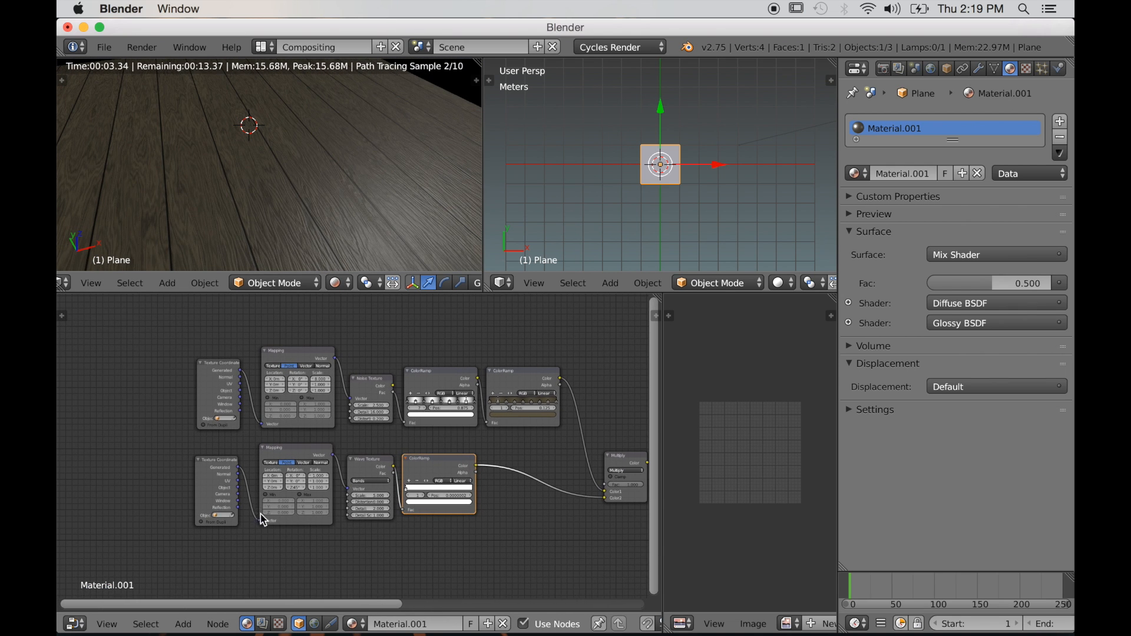
pyautogui.moveTo(331, 500); pyautogui.dragTo(328, 425, button='middle')
pyautogui.moveTo(399, 480); pyautogui.dragTo(277, 441, button='middle')
pyautogui.scroll(-1, 364, 496)
pyautogui.moveTo(374, 493); pyautogui.dragTo(403, 499, button='middle')
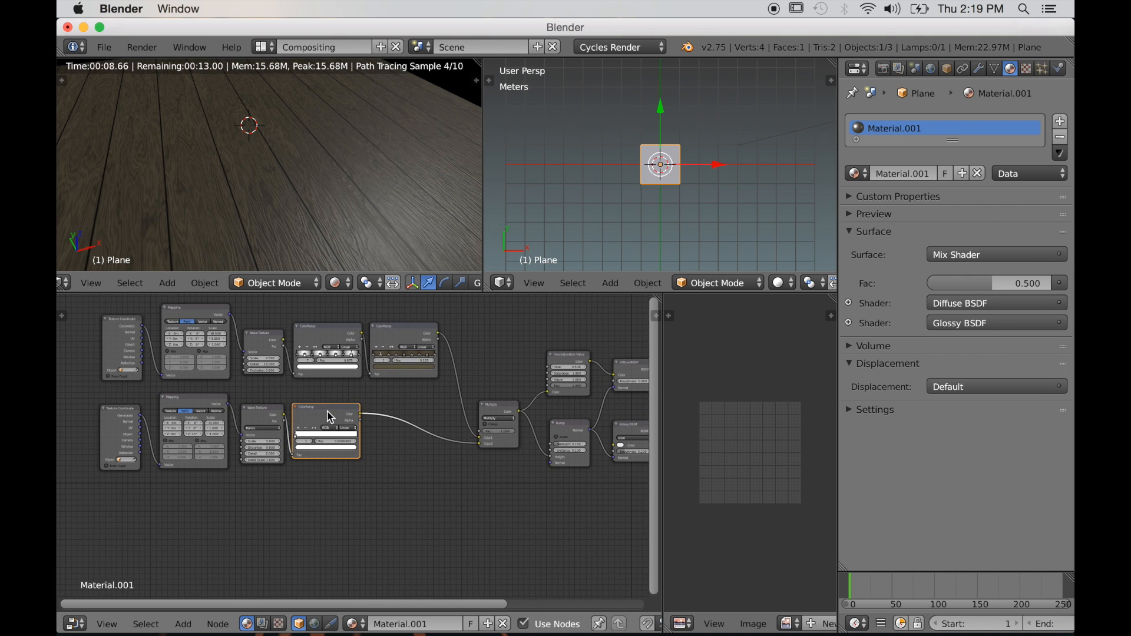
pyautogui.scroll(-1, 331, 490)
pyautogui.moveTo(316, 505); pyautogui.dragTo(365, 489, button='middle')
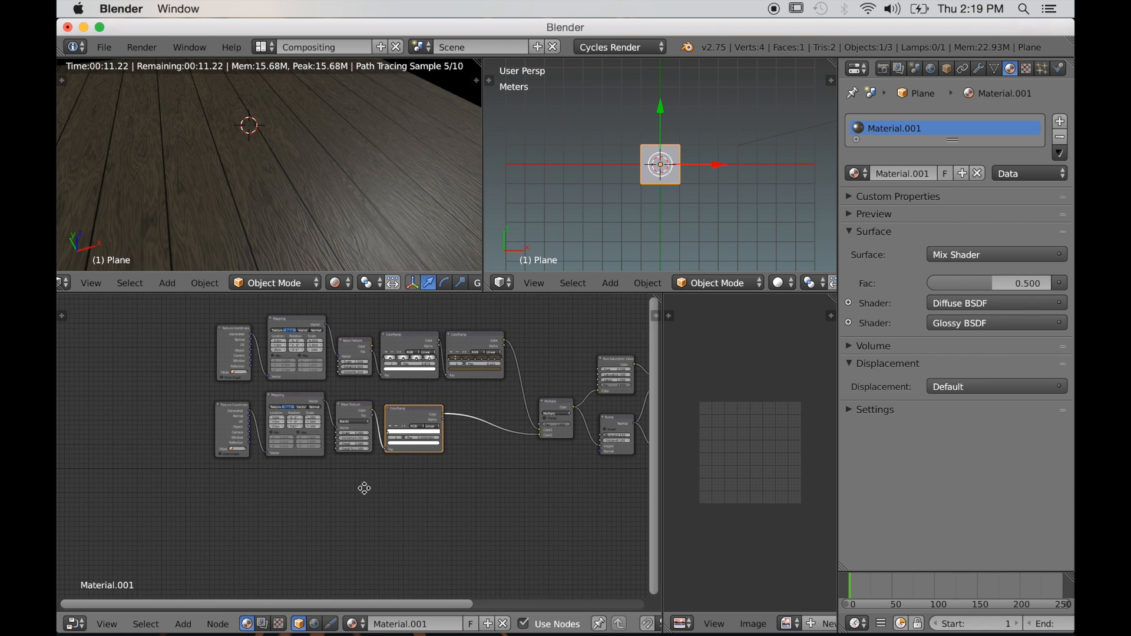
pyautogui.hotkey('shift', 'a')
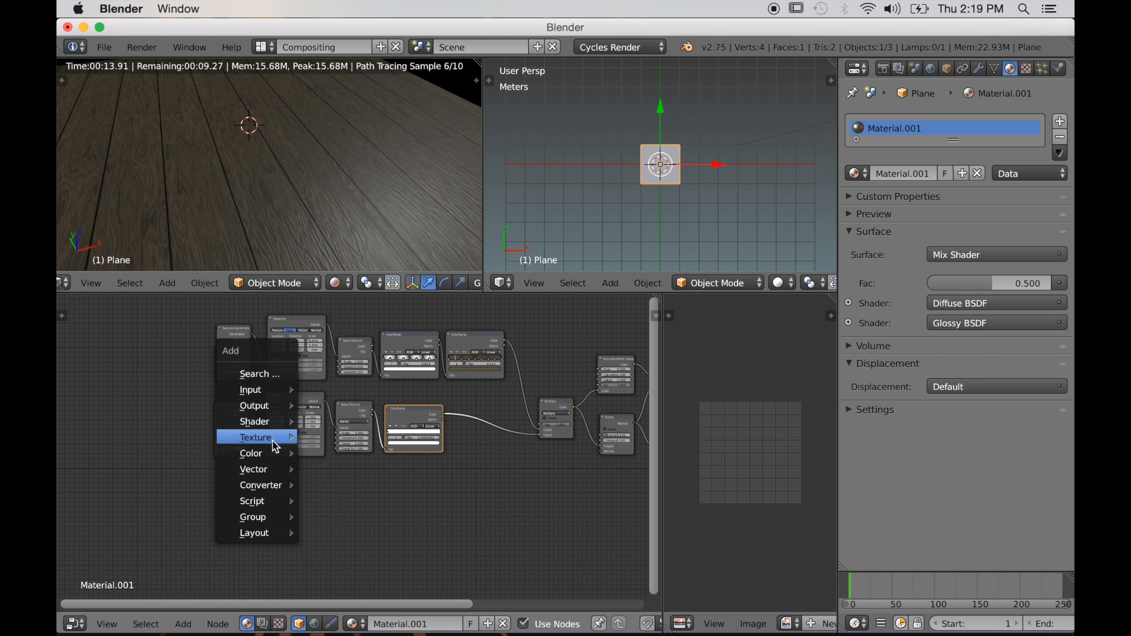
pyautogui.moveTo(286, 439)
pyautogui.click(331, 439)
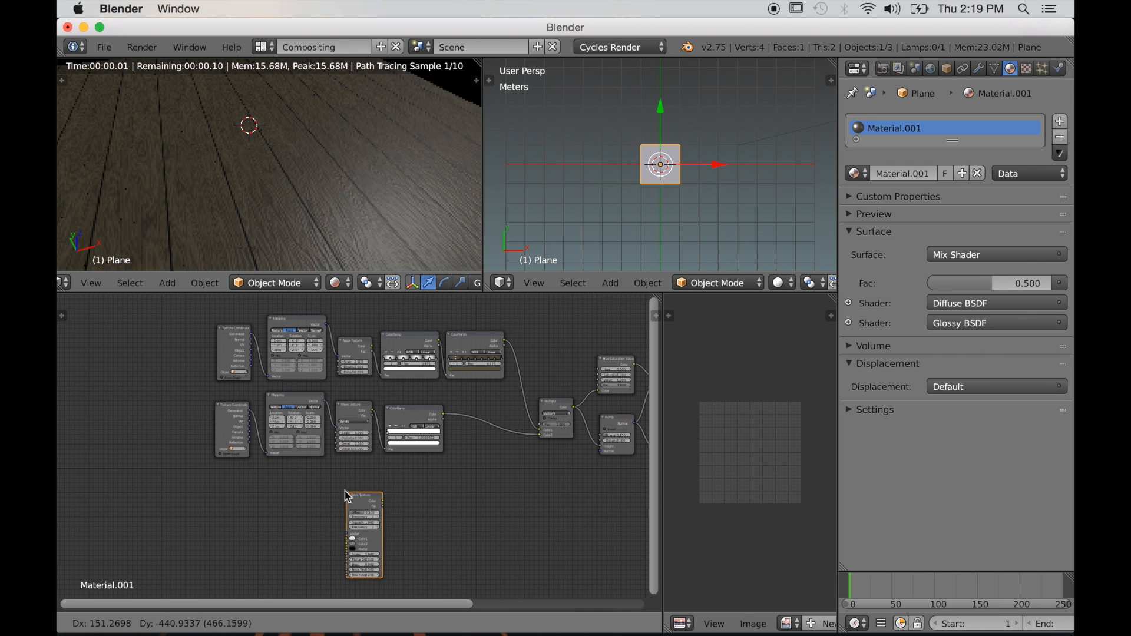
pyautogui.click(337, 482)
pyautogui.scroll(1, 348, 489)
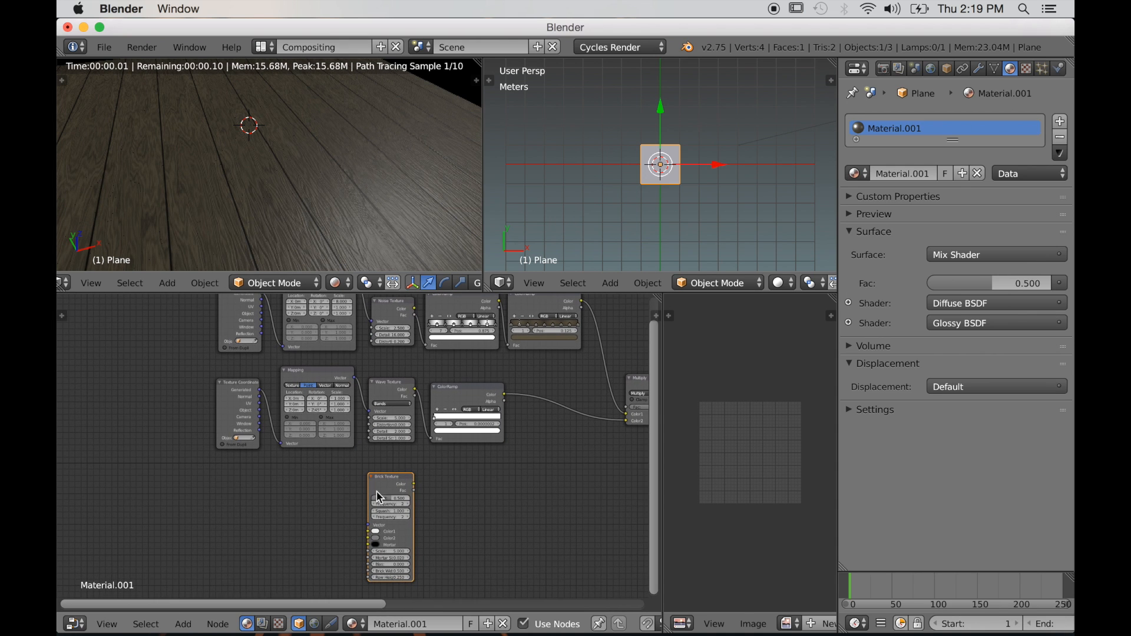
# Attach Mapping and Texture Coordinate nodes to the Brick Texture and move them down, clear of the Wave Texture's nodes.
pyautogui.hotkey('ctrl', 't')
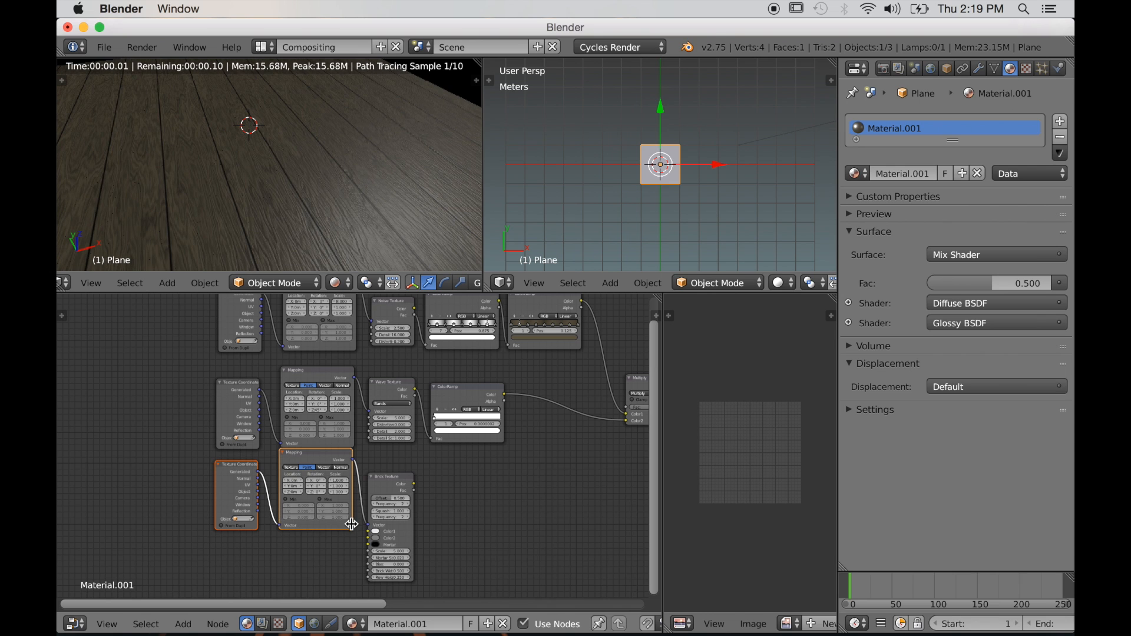
pyautogui.click(353, 549)
pyautogui.scroll(1, 428, 564)
pyautogui.moveTo(425, 558); pyautogui.dragTo(337, 475, button='middle')
pyautogui.scroll(-2, 447, 486)
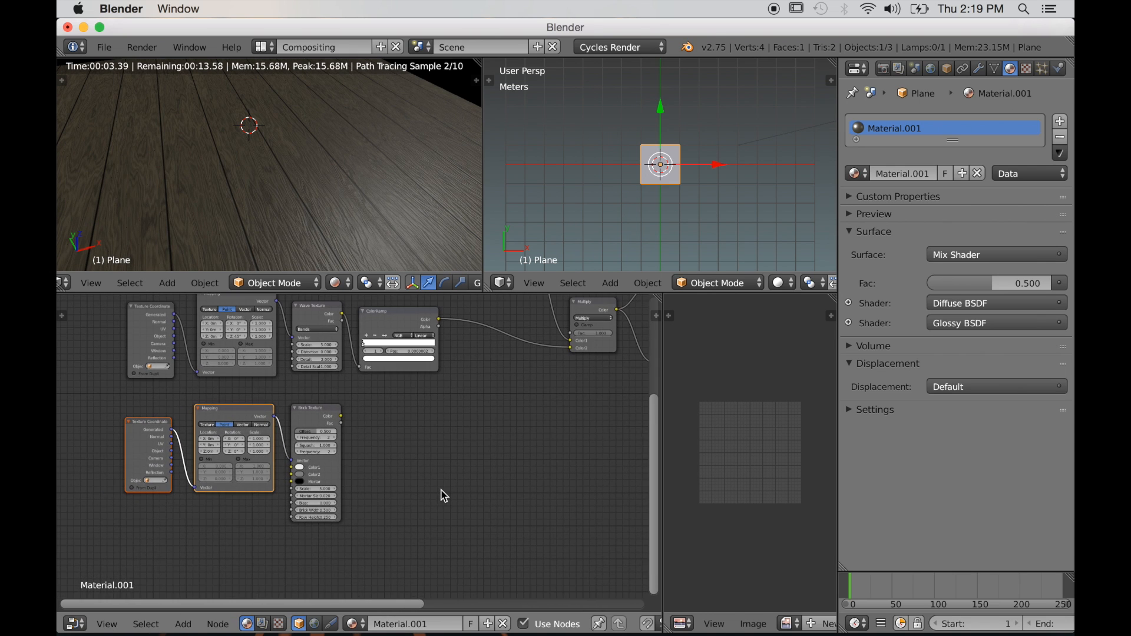
pyautogui.moveTo(448, 491); pyautogui.dragTo(369, 544, button='middle')
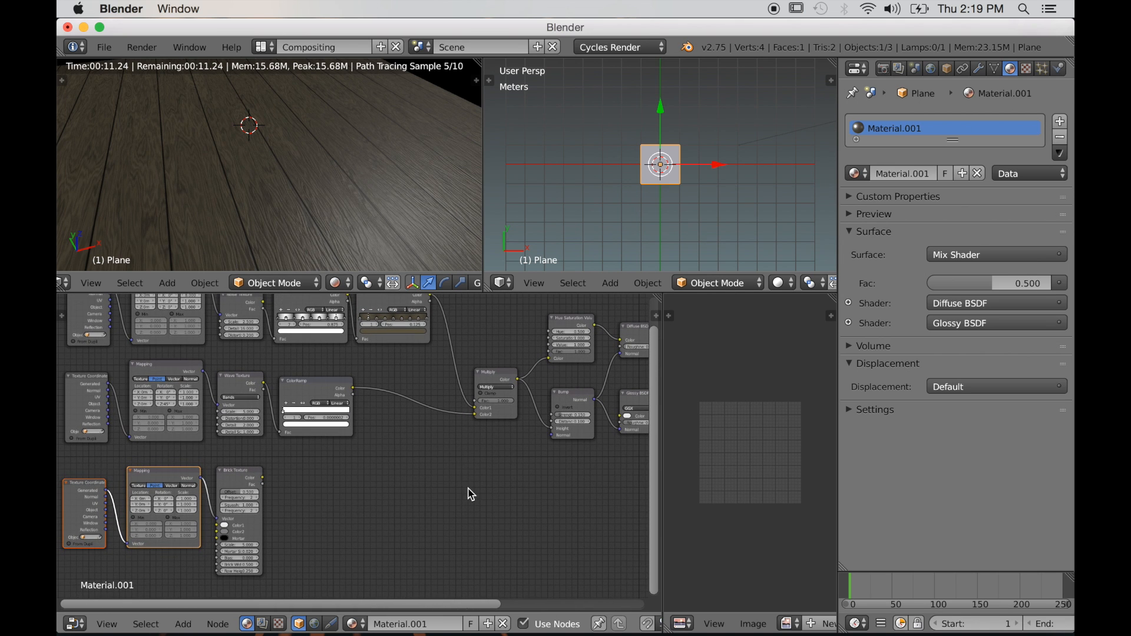
# Move the Multiply node closer to the color ramps and place a duplicate of it directly below.
pyautogui.moveTo(492, 373); pyautogui.dragTo(463, 365)
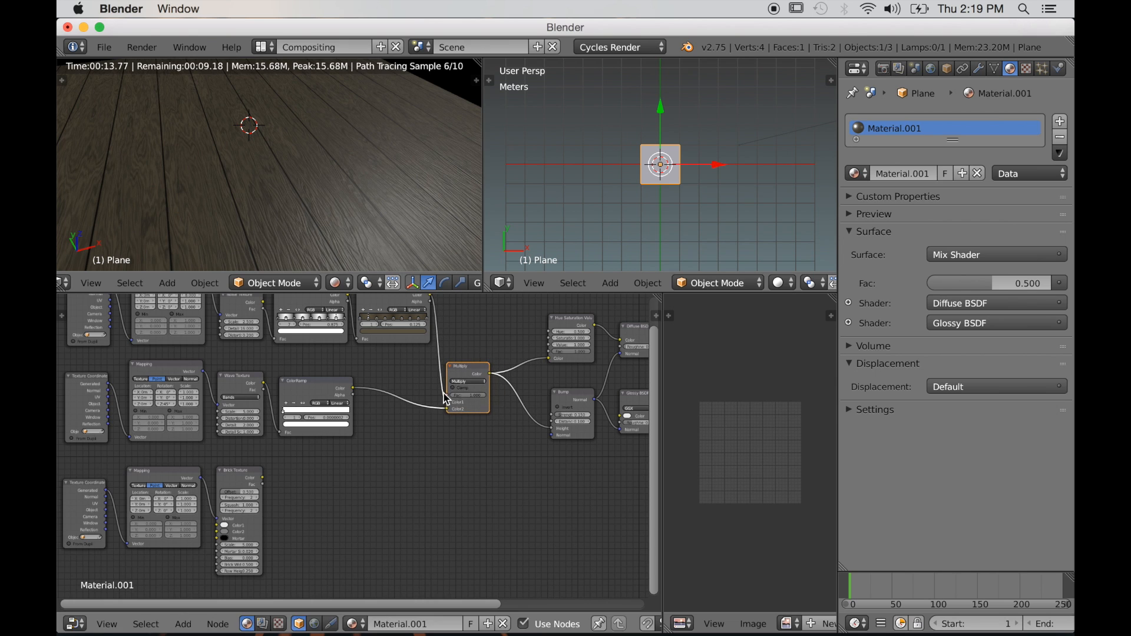
pyautogui.hotkey('shift', 'd')
pyautogui.click(444, 465)
# Connect the Brick Texture's Color output to the Color2 input of the duplicated Multiply node.
pyautogui.moveTo(263, 479)
pyautogui.mouseDown()
pyautogui.moveTo(292, 481)
pyautogui.moveTo(270, 483)
pyautogui.mouseUp()
pyautogui.click(262, 478)
pyautogui.scroll(2, 288, 489)
pyautogui.moveTo(292, 489); pyautogui.dragTo(324, 478, button='middle')
pyautogui.press('g')
pyautogui.click(315, 496)
pyautogui.moveTo(288, 466); pyautogui.dragTo(455, 463)
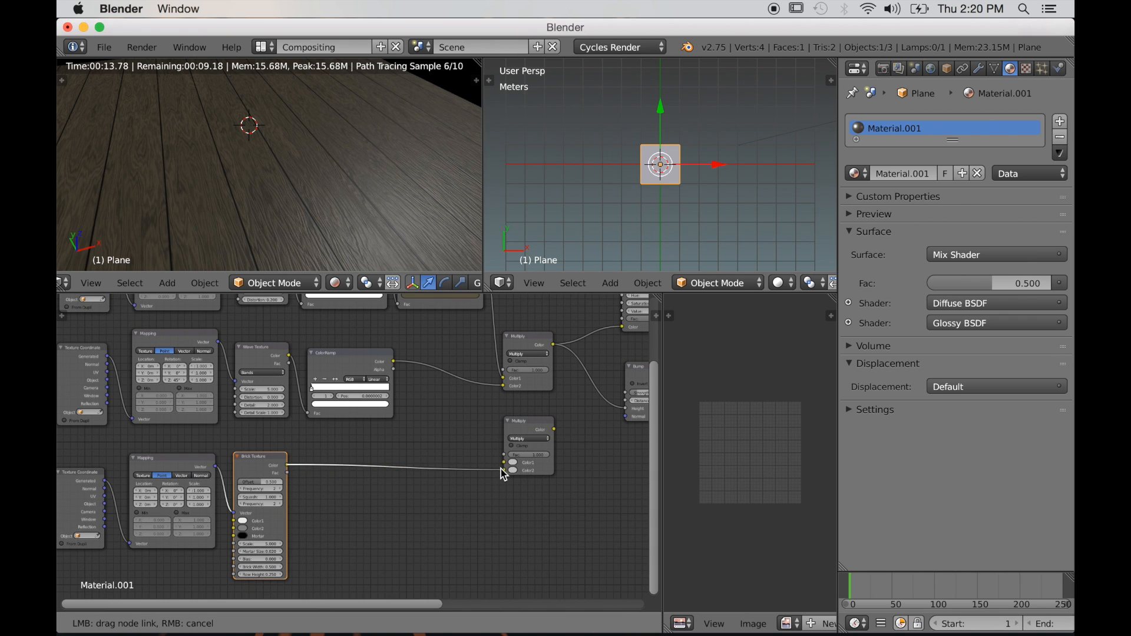
pyautogui.moveTo(505, 475); pyautogui.dragTo(505, 475)
pyautogui.scroll(-2, 479, 433)
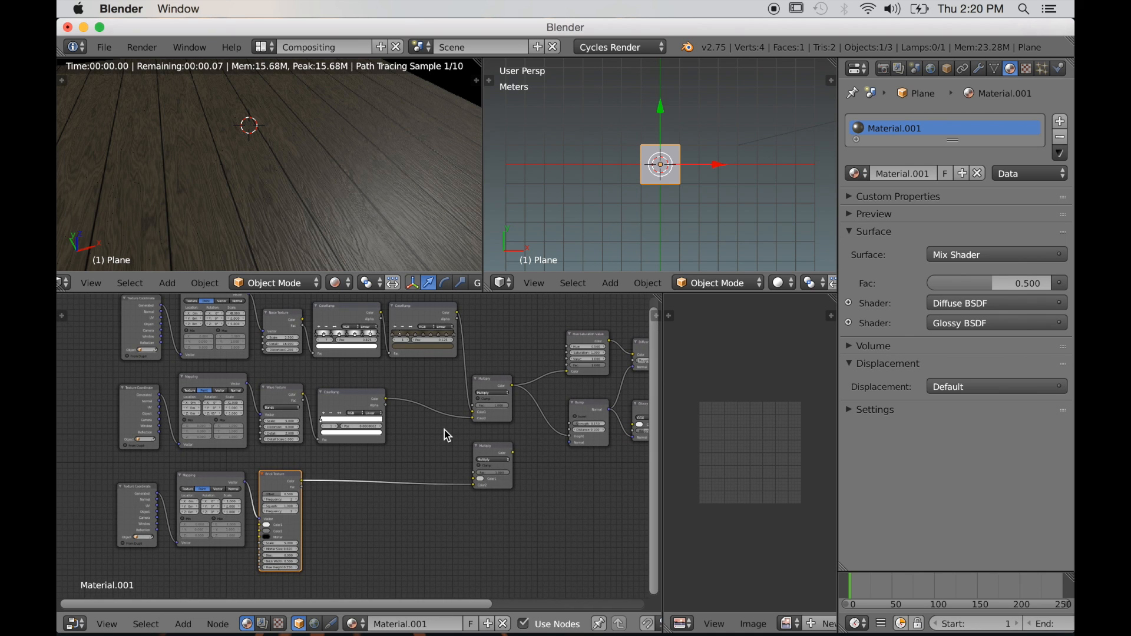
# Link the brown ColorRamp's Color output to the Color1 input of the duplicated Multiply node.
pyautogui.scroll(2, 463, 319)
pyautogui.moveTo(463, 320); pyautogui.dragTo(387, 346, button='middle')
pyautogui.moveTo(388, 342); pyautogui.dragTo(419, 505)
pyautogui.scroll(-1, 462, 537)
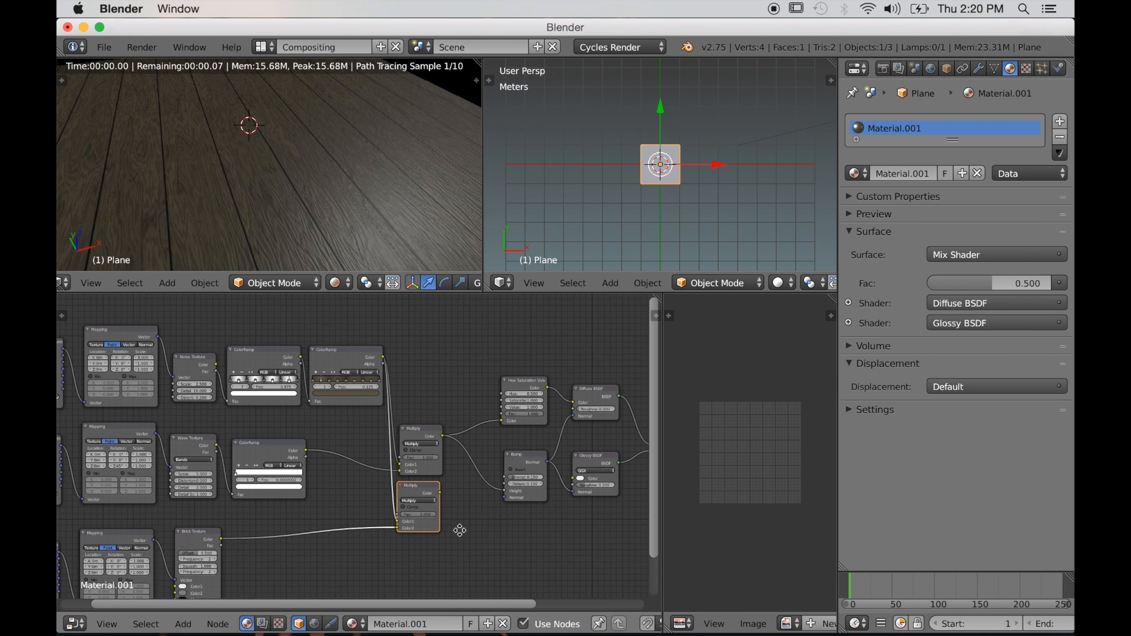
# Duplicate the lower Multiply node, place the copy beside it and set its blend type to Mix.
pyautogui.moveTo(461, 536); pyautogui.dragTo(434, 522, button='middle')
pyautogui.hotkey('shift', 'd')
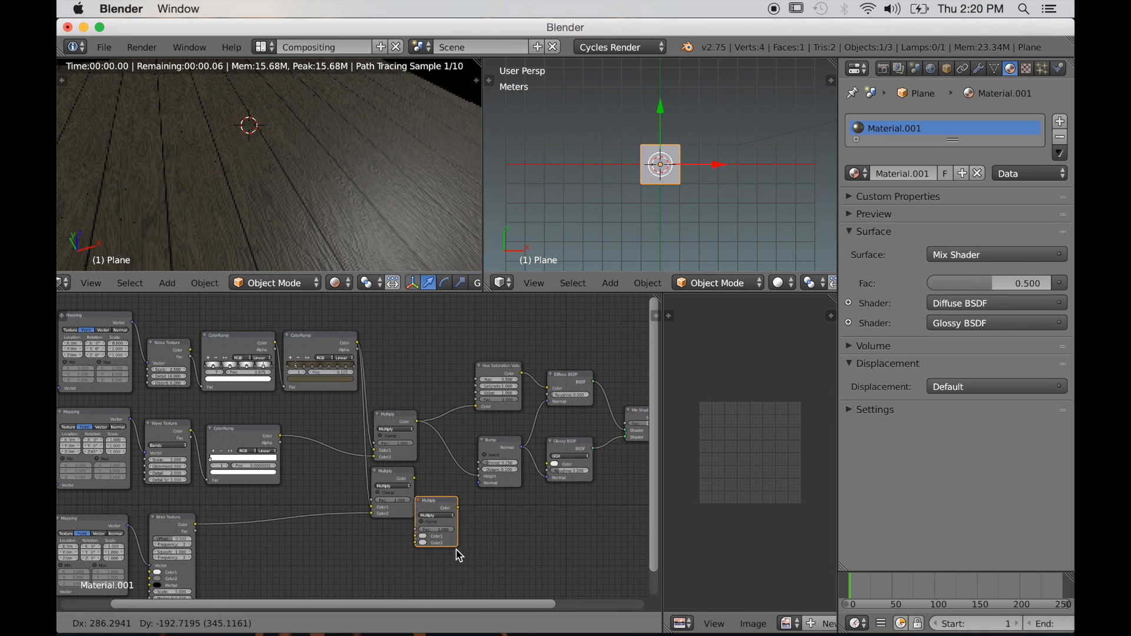
pyautogui.click(465, 559)
pyautogui.scroll(2, 485, 558)
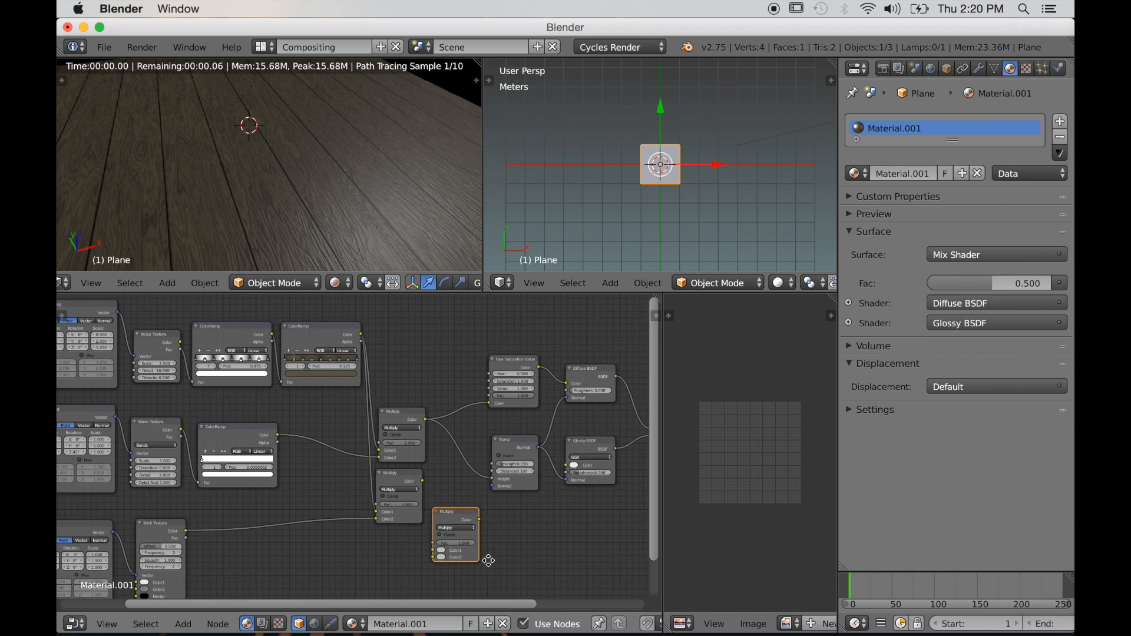
pyautogui.scroll(2, 492, 519)
pyautogui.click(504, 516)
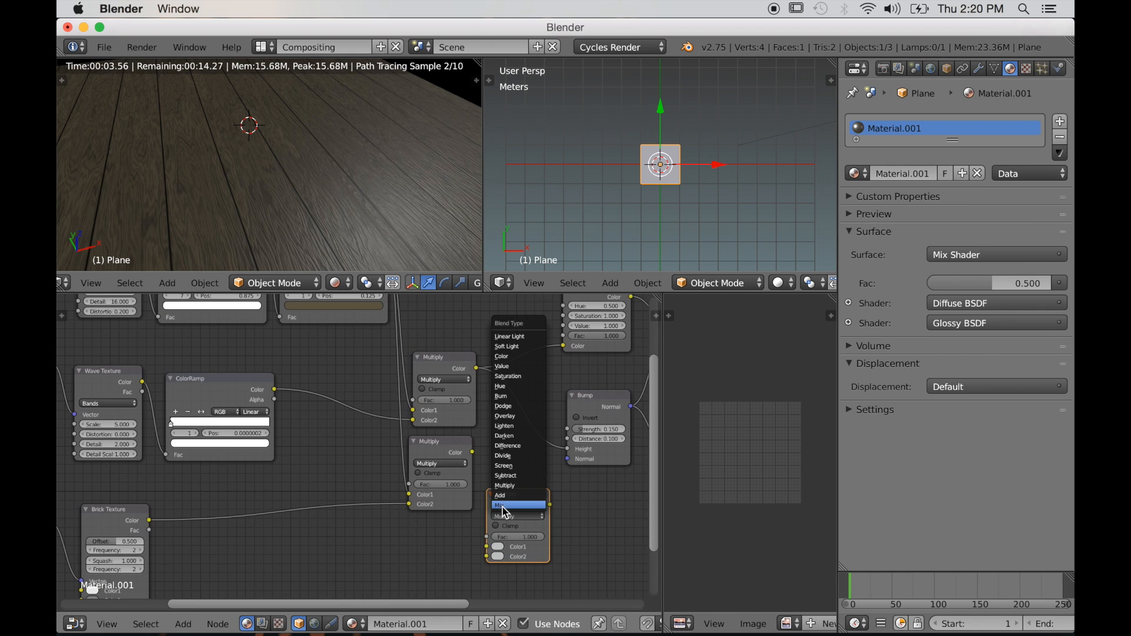
pyautogui.click(505, 506)
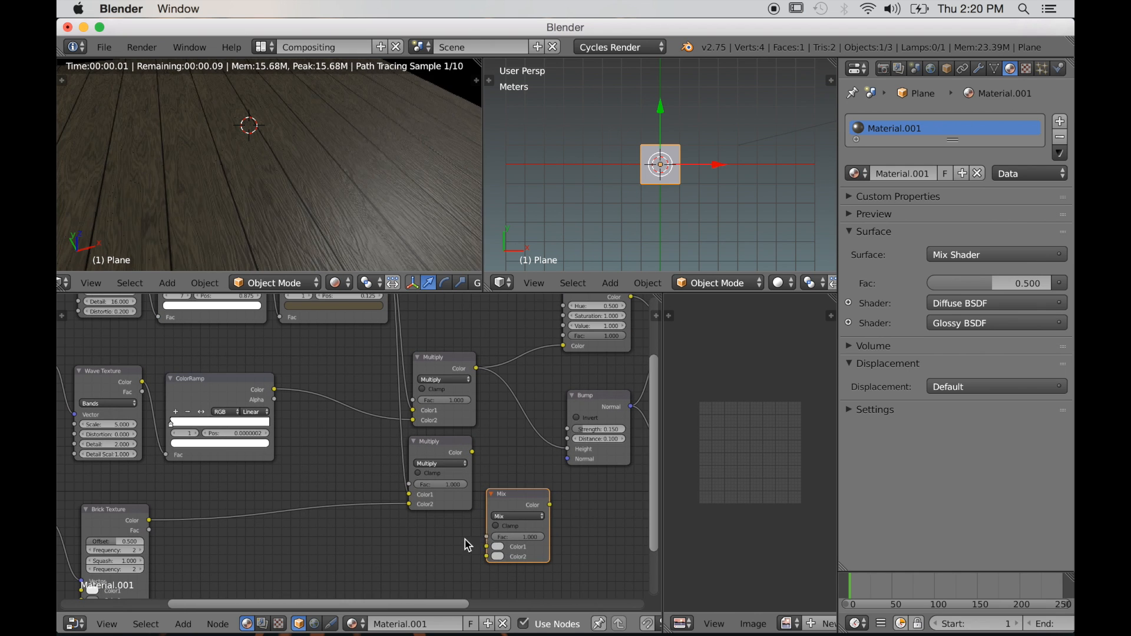
# Move the Hue Saturation Value, Bump, shader and Material Output nodes away from the Multiply nodes to make room.
pyautogui.scroll(-1, 455, 526)
pyautogui.scroll(-1, 451, 519)
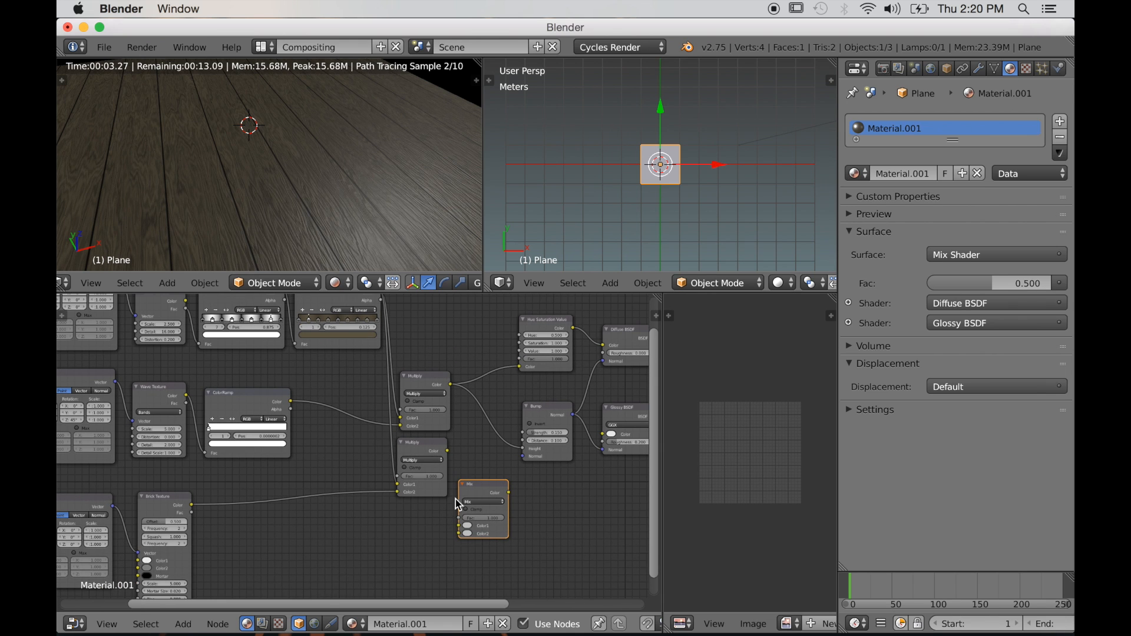
pyautogui.scroll(-3, 402, 429)
pyautogui.moveTo(404, 430); pyautogui.dragTo(300, 445, button='middle')
pyautogui.press('a')
pyautogui.press('b')
pyautogui.moveTo(386, 341); pyautogui.dragTo(631, 477)
pyautogui.scroll(-1, 631, 477)
pyautogui.moveTo(564, 501); pyautogui.dragTo(475, 505, button='middle')
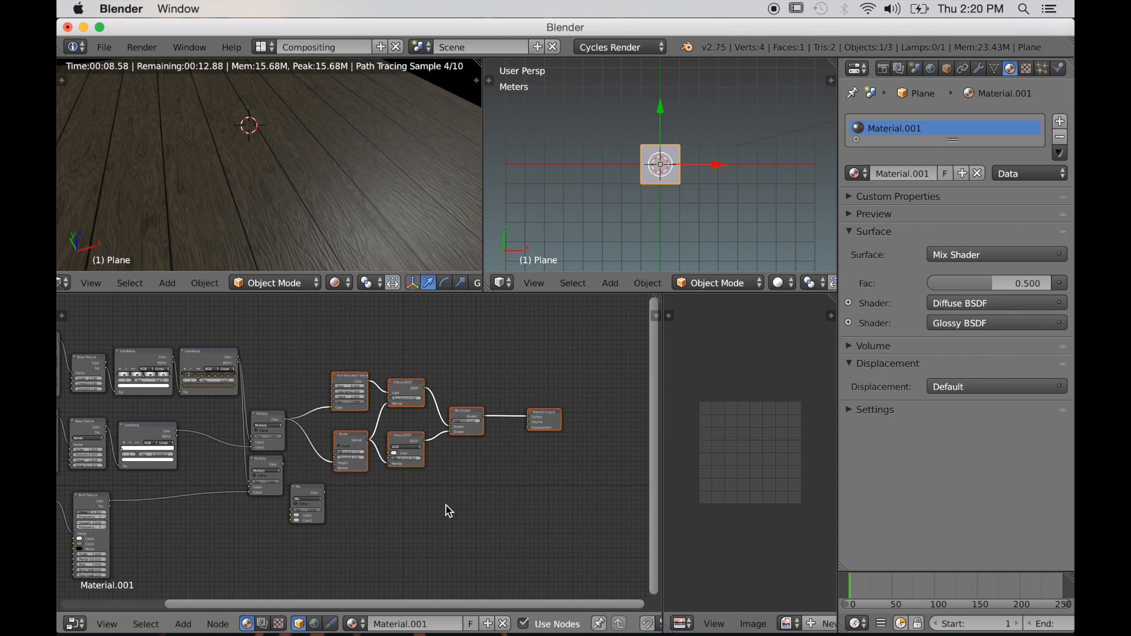
pyautogui.press('g')
pyautogui.click(529, 510)
# Insert the Mix node into the link between the upper Multiply and Bump, and connect its output to the Hue Saturation Value's Color input.
pyautogui.scroll(1, 410, 534)
pyautogui.moveTo(308, 495); pyautogui.dragTo(348, 447)
pyautogui.scroll(1, 364, 488)
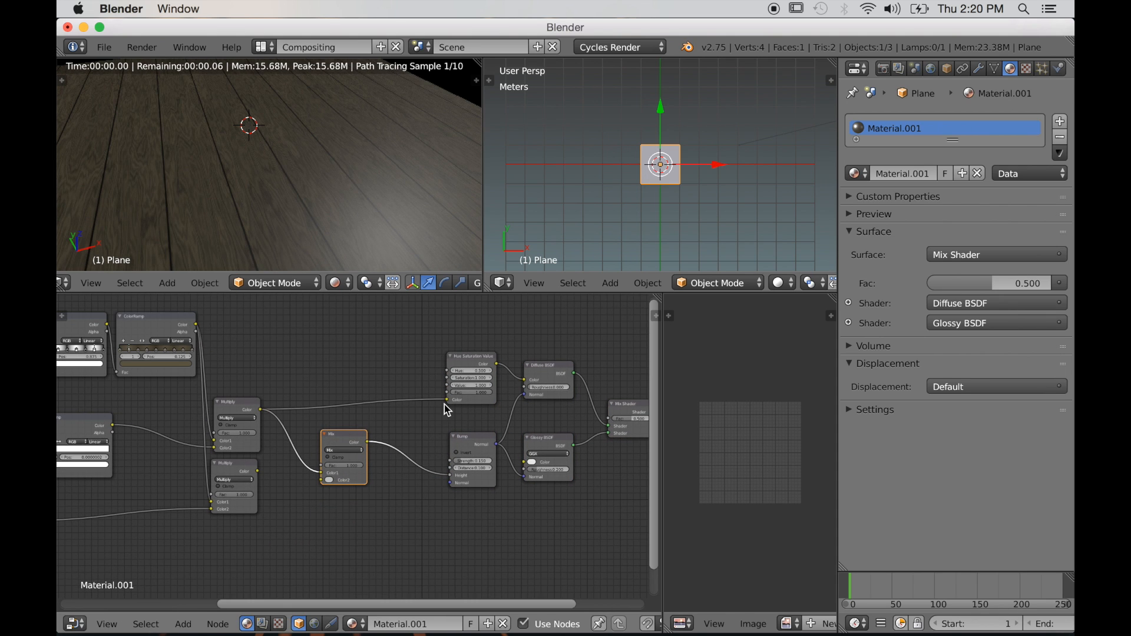
pyautogui.moveTo(447, 400); pyautogui.dragTo(416, 404)
pyautogui.moveTo(341, 415); pyautogui.dragTo(382, 430)
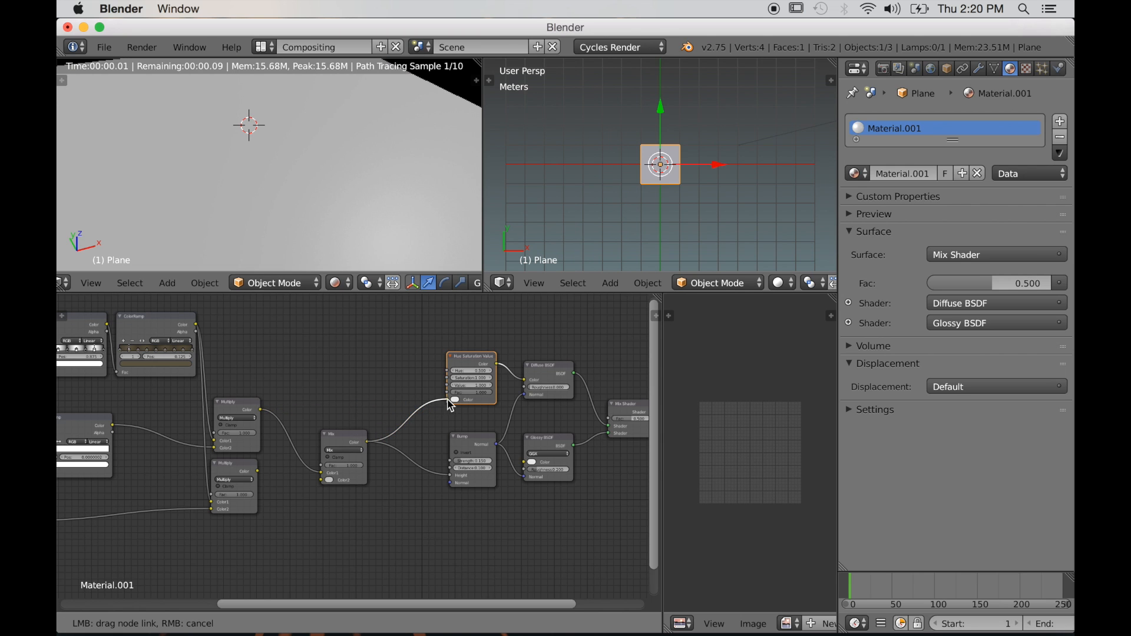
pyautogui.moveTo(448, 401); pyautogui.dragTo(448, 401)
pyautogui.scroll(-1, 349, 517)
pyautogui.scroll(2, 380, 527)
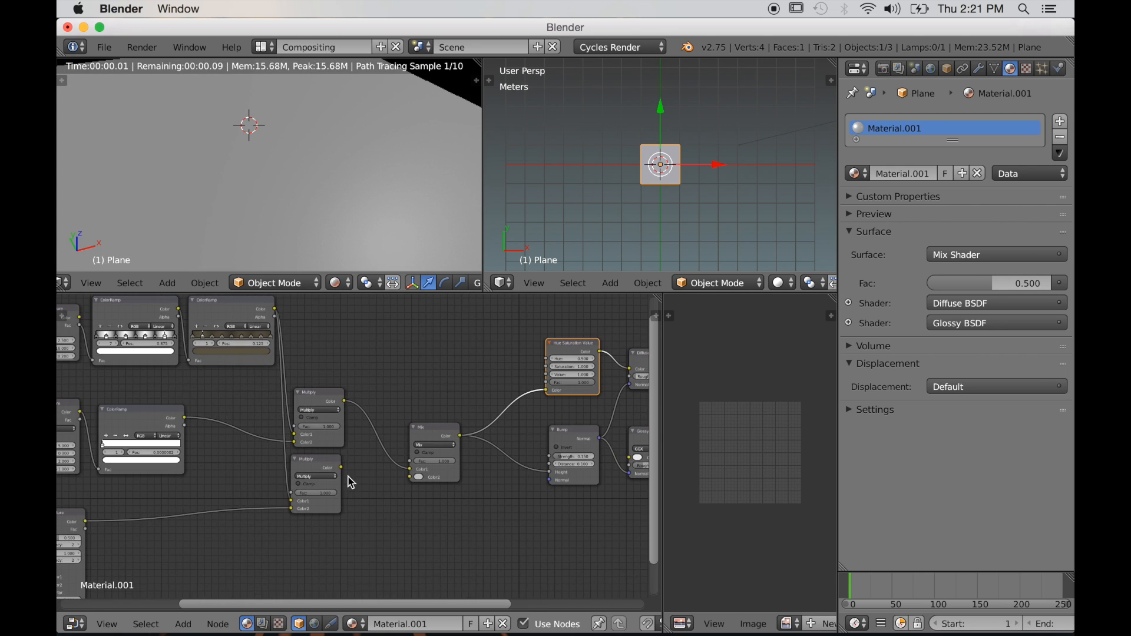
# Connect the lower Multiply node's Color output to the Mix node's Color2 input.
pyautogui.press('g')
pyautogui.click(341, 469)
pyautogui.moveTo(341, 467); pyautogui.dragTo(412, 479)
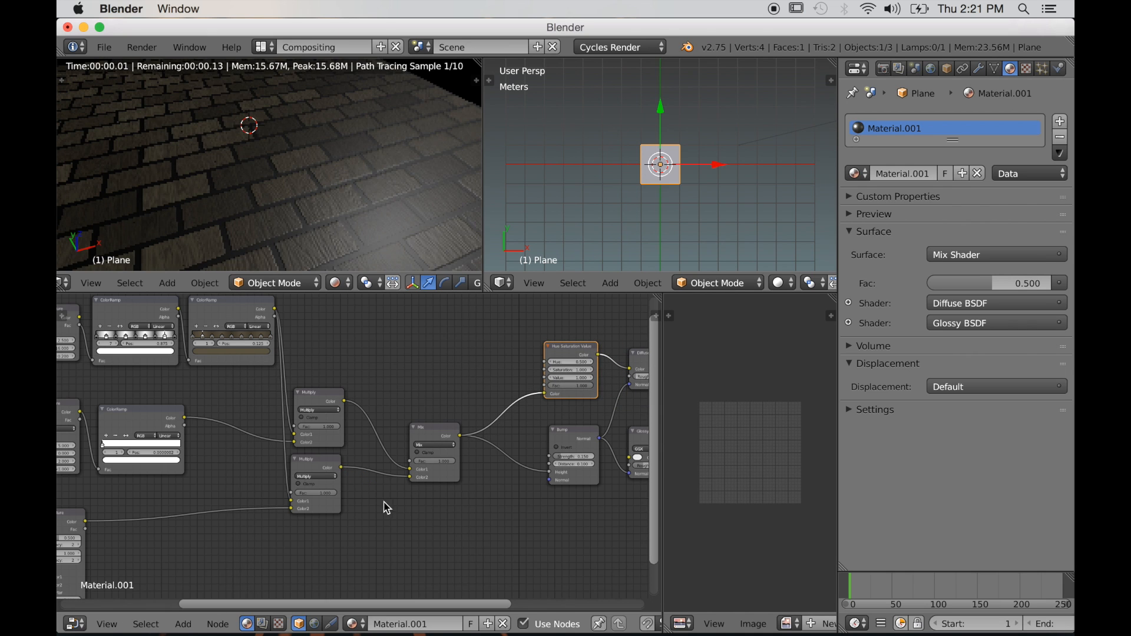
# Try lower factors on the Mix node to compare plain planks with the brick pattern, and return the factor to 1.000.
pyautogui.scroll(-1, 352, 515)
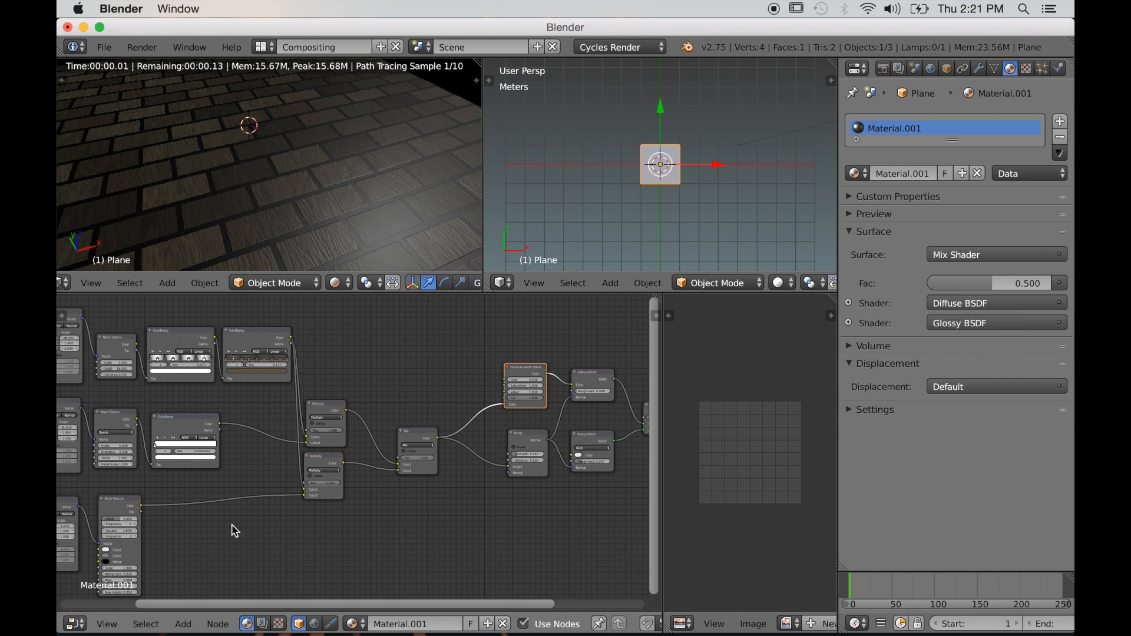
pyautogui.scroll(-1, 382, 528)
pyautogui.moveTo(439, 460); pyautogui.dragTo(424, 466)
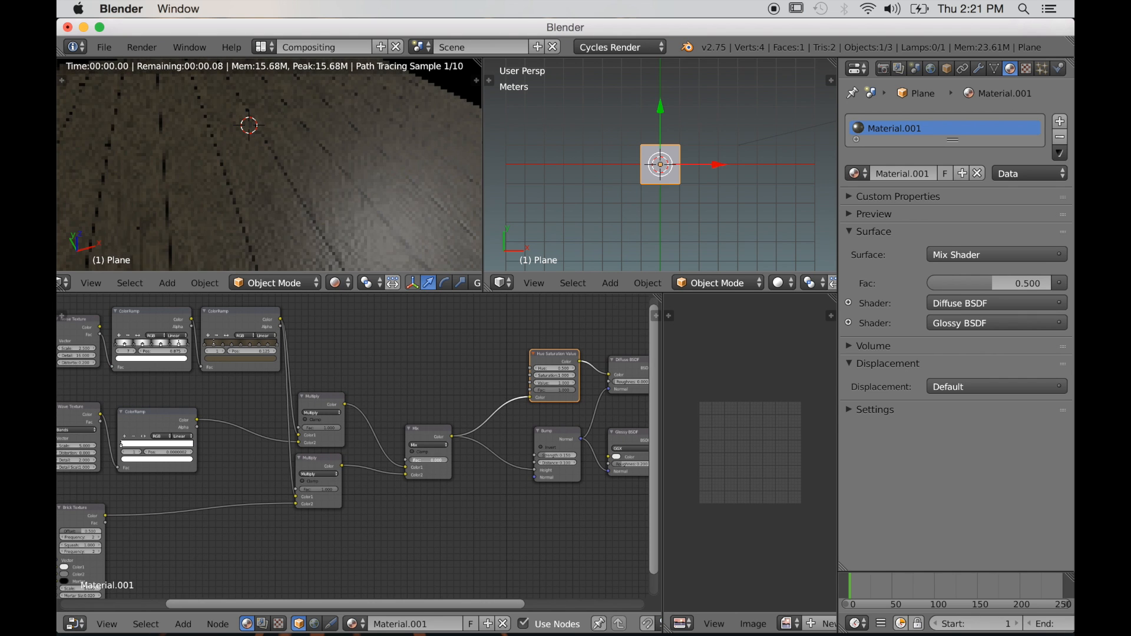
pyautogui.scroll(1, 367, 562)
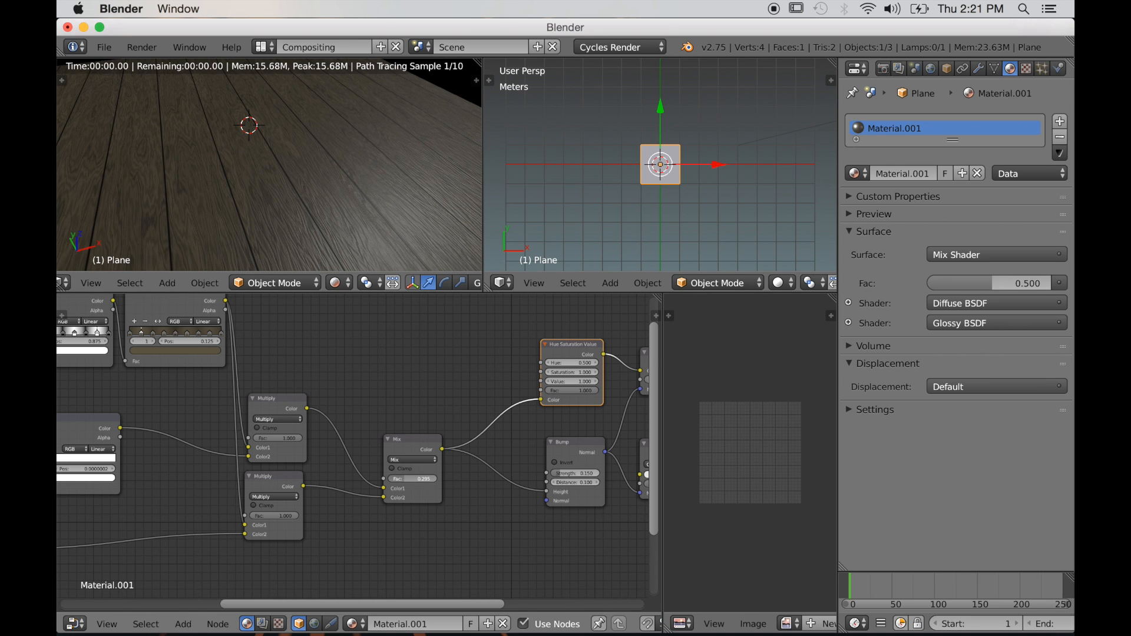
pyautogui.moveTo(413, 479); pyautogui.dragTo(457, 479)
# Set the Brick Texture's mortar size to 0.001 and check the joints in the rendered floor.
pyautogui.scroll(-1, 138, 484)
pyautogui.moveTo(138, 485); pyautogui.dragTo(493, 427, button='middle')
pyautogui.scroll(5, 379, 480)
pyautogui.moveTo(353, 483); pyautogui.dragTo(456, 424, button='middle')
pyautogui.scroll(6, 391, 480)
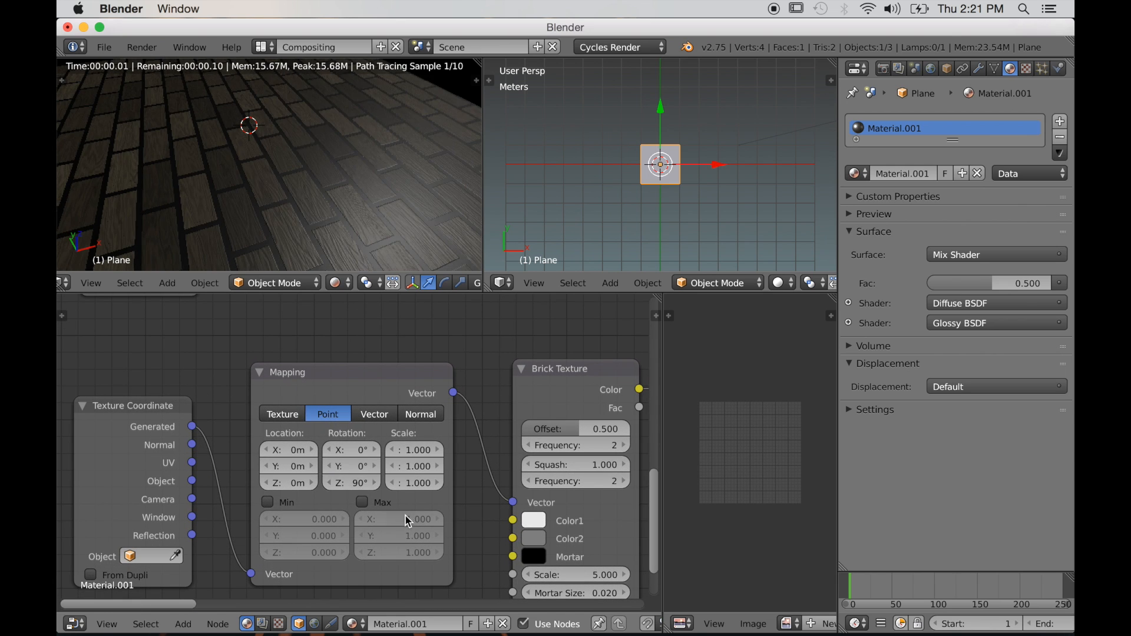
pyautogui.scroll(2, 407, 519)
pyautogui.moveTo(420, 539); pyautogui.dragTo(238, 474, button='middle')
pyautogui.moveTo(408, 551); pyautogui.dragTo(363, 476, button='middle')
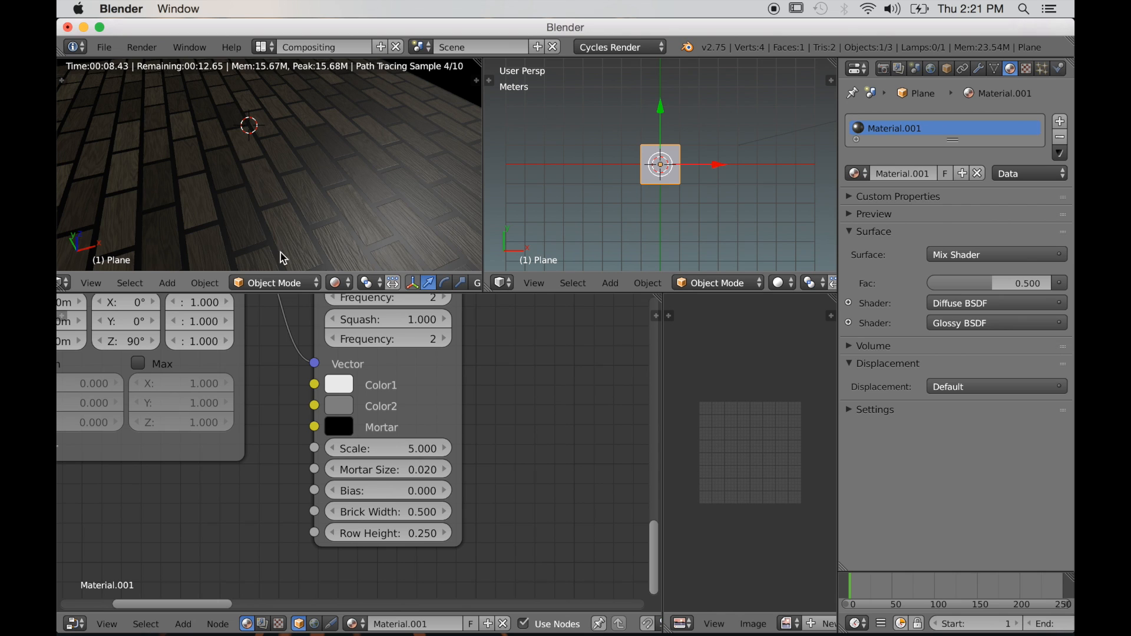
pyautogui.click(368, 469)
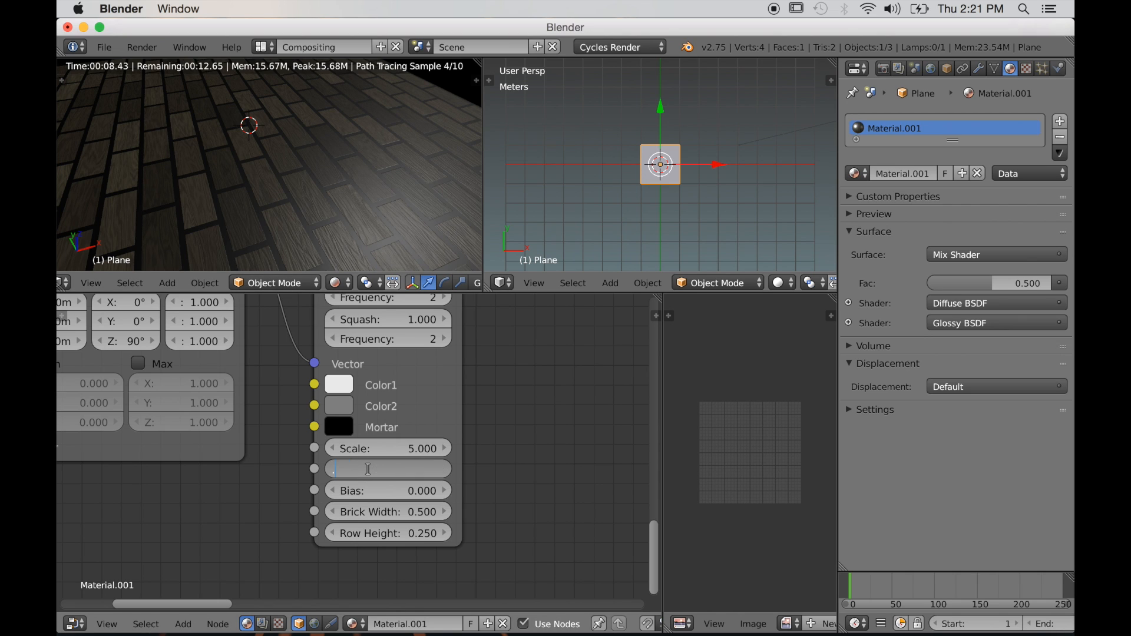
pyautogui.write('.001')
pyautogui.press('Return')
pyautogui.moveTo(346, 261); pyautogui.dragTo(317, 235, button='middle')
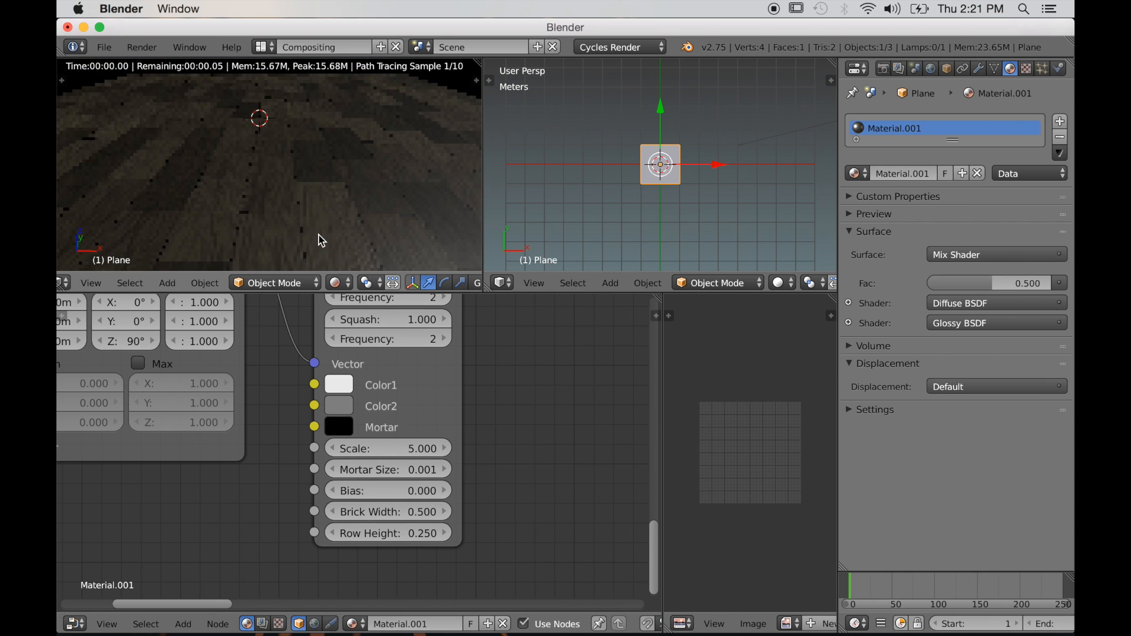
# Set the Brick Texture's row height to 0.100 and its brick width to 1.000.
pyautogui.scroll(-4, 458, 464)
pyautogui.moveTo(458, 463); pyautogui.dragTo(387, 452, button='middle')
pyautogui.scroll(3, 353, 478)
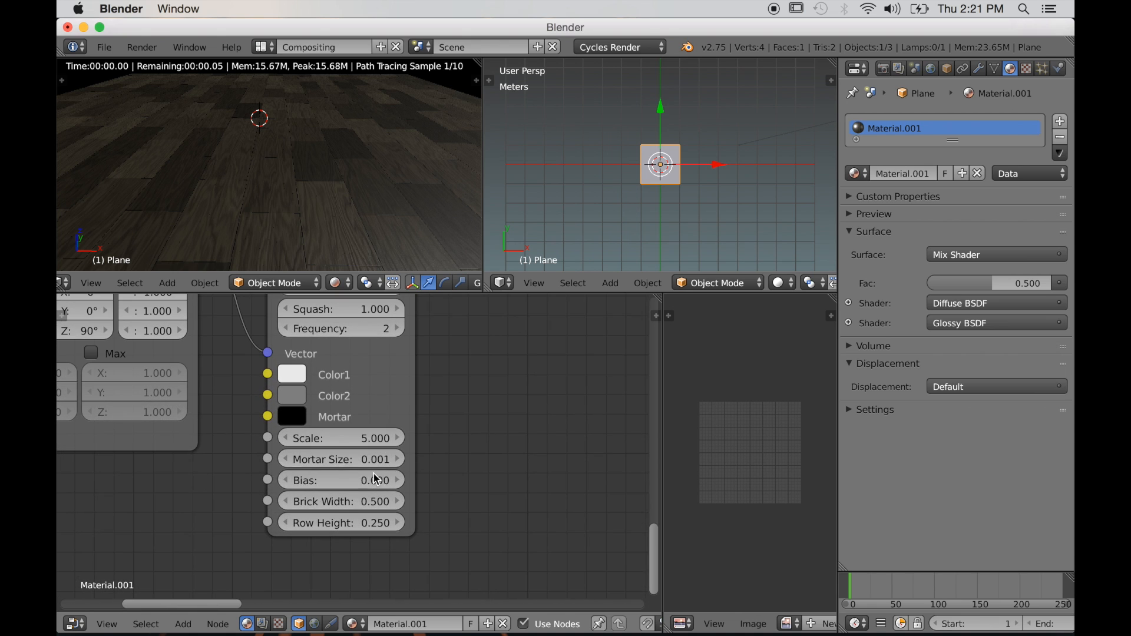
pyautogui.click(321, 526)
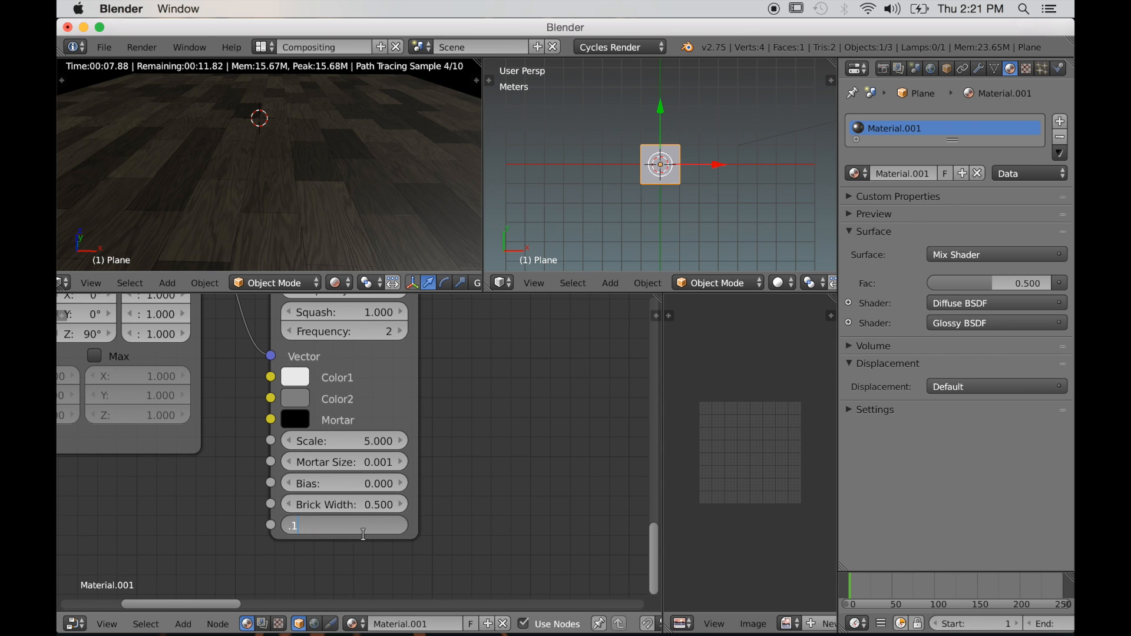
pyautogui.press('Return')
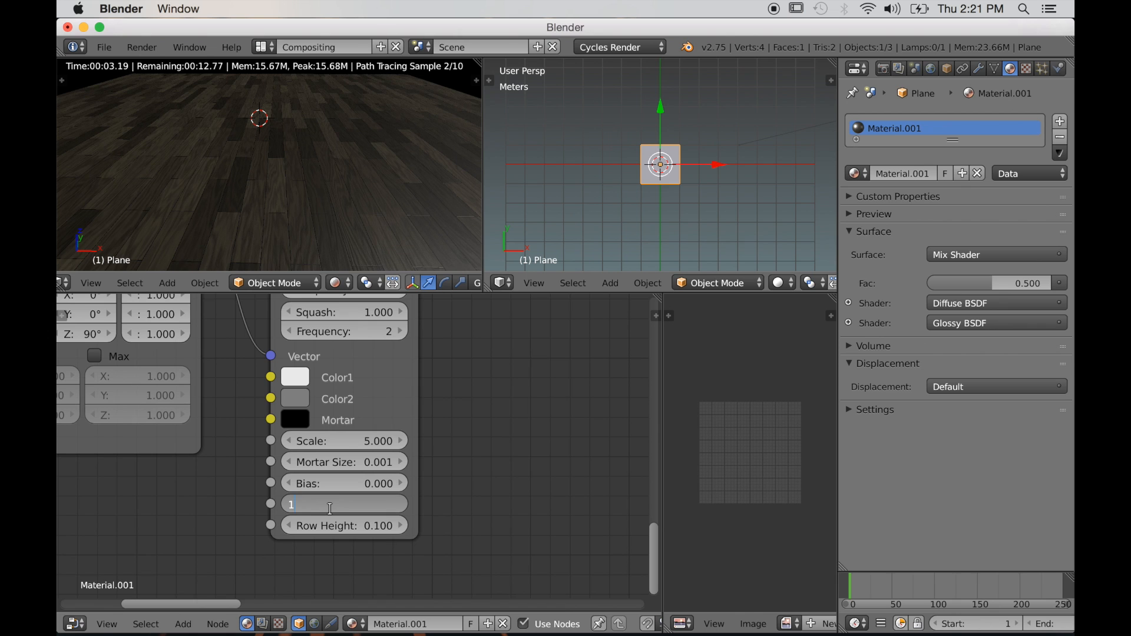
pyautogui.press('Return')
# Examine the rendered floor from several angles, comparing the plank proportions and tones with the Brick Texture's settings.
pyautogui.moveTo(329, 234); pyautogui.dragTo(355, 258, button='middle')
pyautogui.moveTo(285, 220); pyautogui.dragTo(365, 222, button='middle')
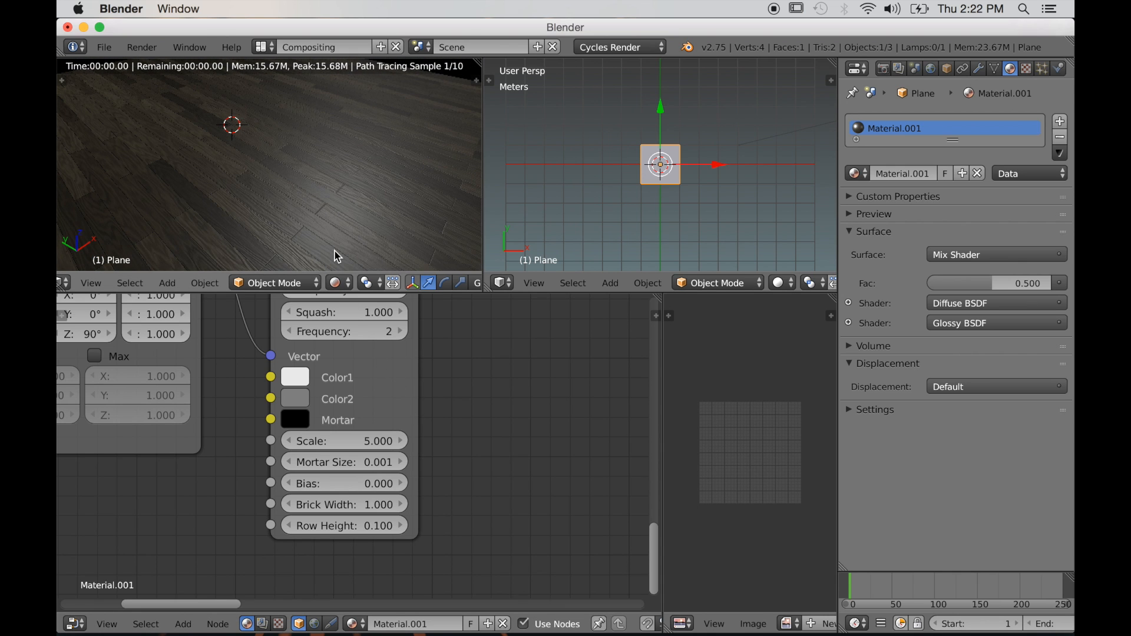
pyautogui.moveTo(319, 243); pyautogui.dragTo(428, 225, button='middle')
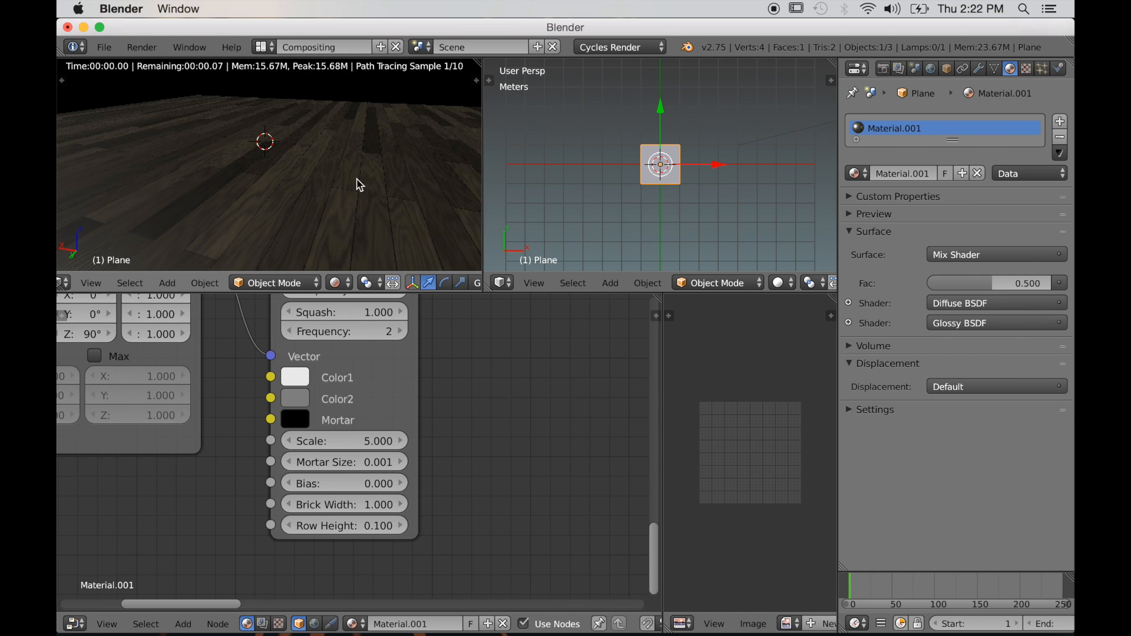
pyautogui.scroll(-3, 360, 446)
pyautogui.moveTo(365, 458); pyautogui.dragTo(381, 491, button='middle')
pyautogui.scroll(4, 383, 489)
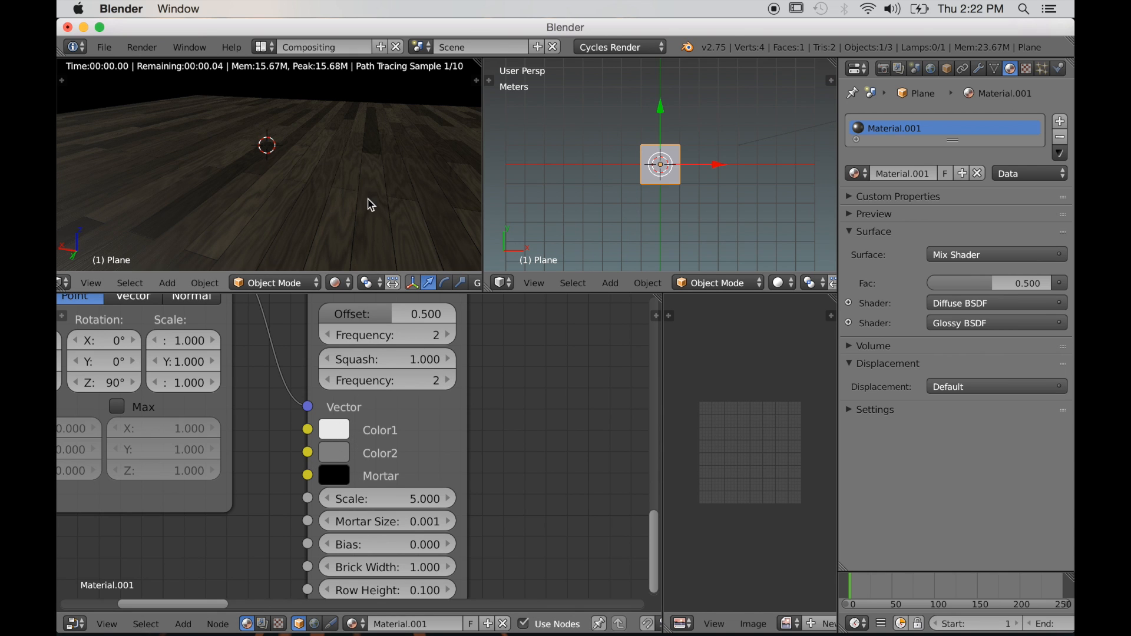
pyautogui.moveTo(367, 200); pyautogui.dragTo(368, 208, button='middle')
pyautogui.scroll(3, 403, 412)
pyautogui.scroll(-4, 395, 451)
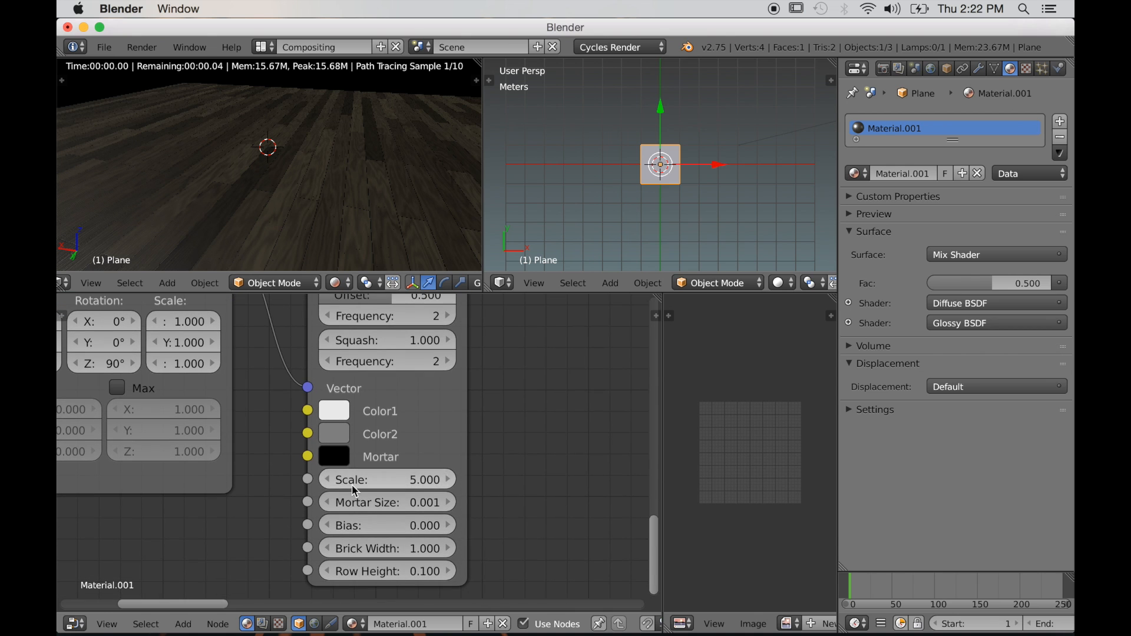
pyautogui.moveTo(354, 525)
pyautogui.mouseDown()
pyautogui.moveTo(318, 526)
pyautogui.moveTo(362, 531)
pyautogui.mouseUp()
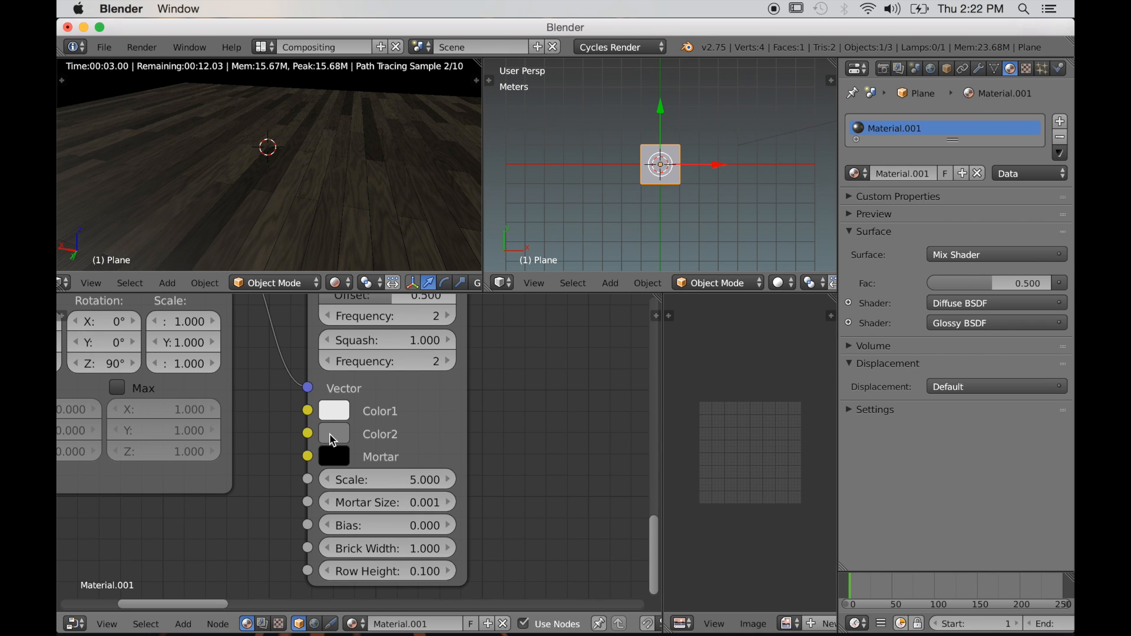
pyautogui.moveTo(353, 212); pyautogui.dragTo(394, 227, button='middle')
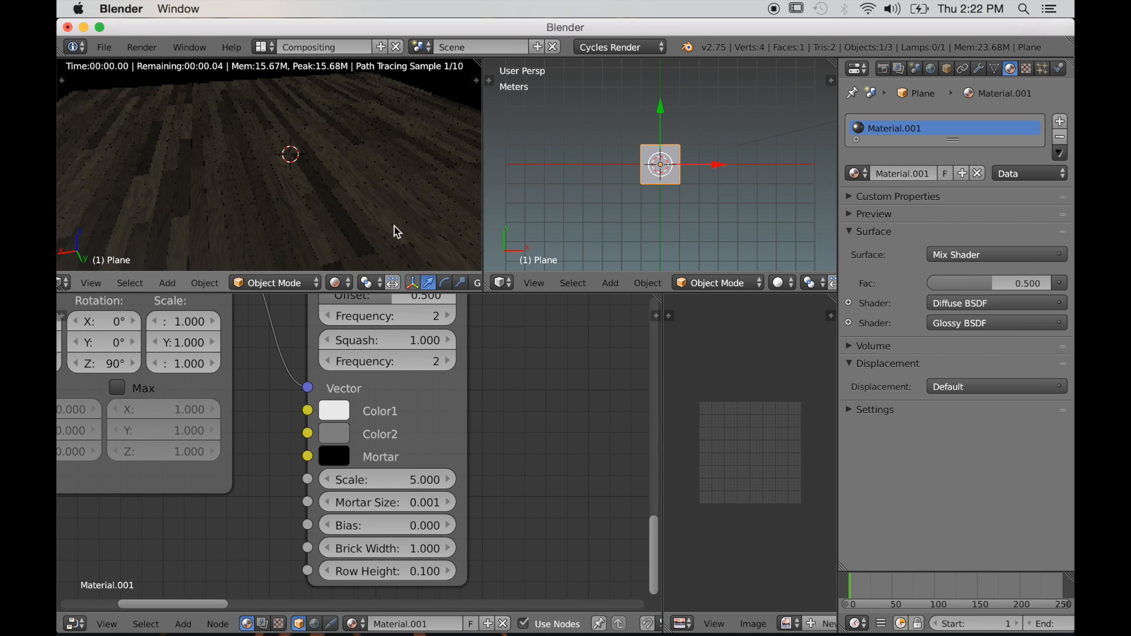
pyautogui.scroll(-4, 416, 437)
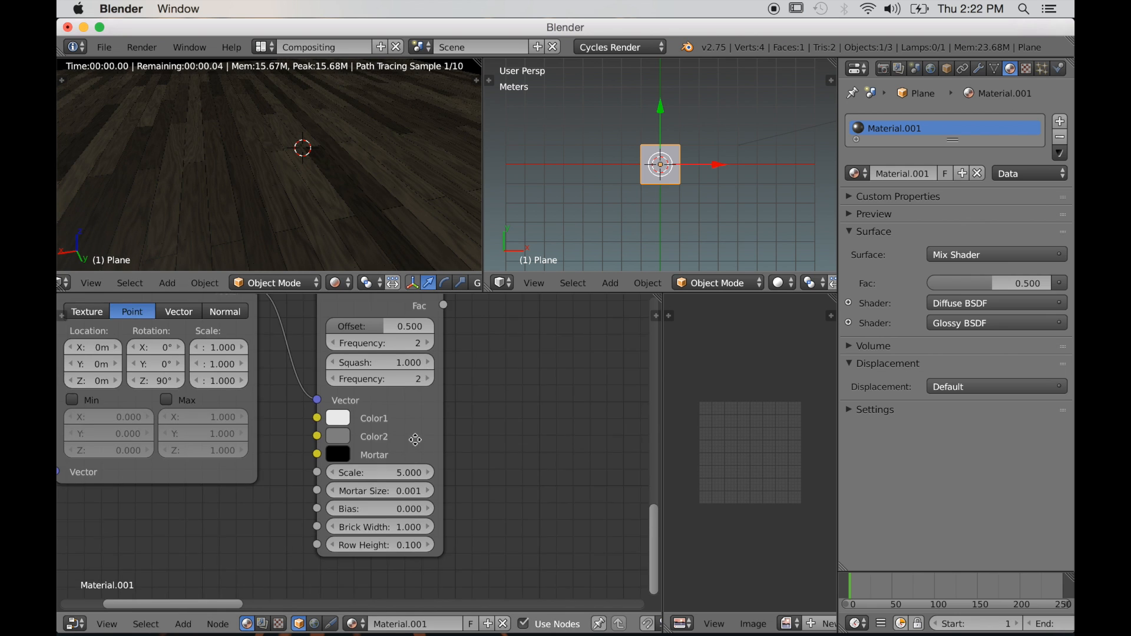
pyautogui.scroll(-3, 418, 455)
pyautogui.moveTo(432, 471); pyautogui.dragTo(403, 551, button='middle')
pyautogui.scroll(-2, 488, 557)
# Select the lamp, move it closer above the floor plane, and check the reflection in the rendered view.
pyautogui.moveTo(627, 255); pyautogui.dragTo(642, 215, button='middle')
pyautogui.rightClick(745, 96)
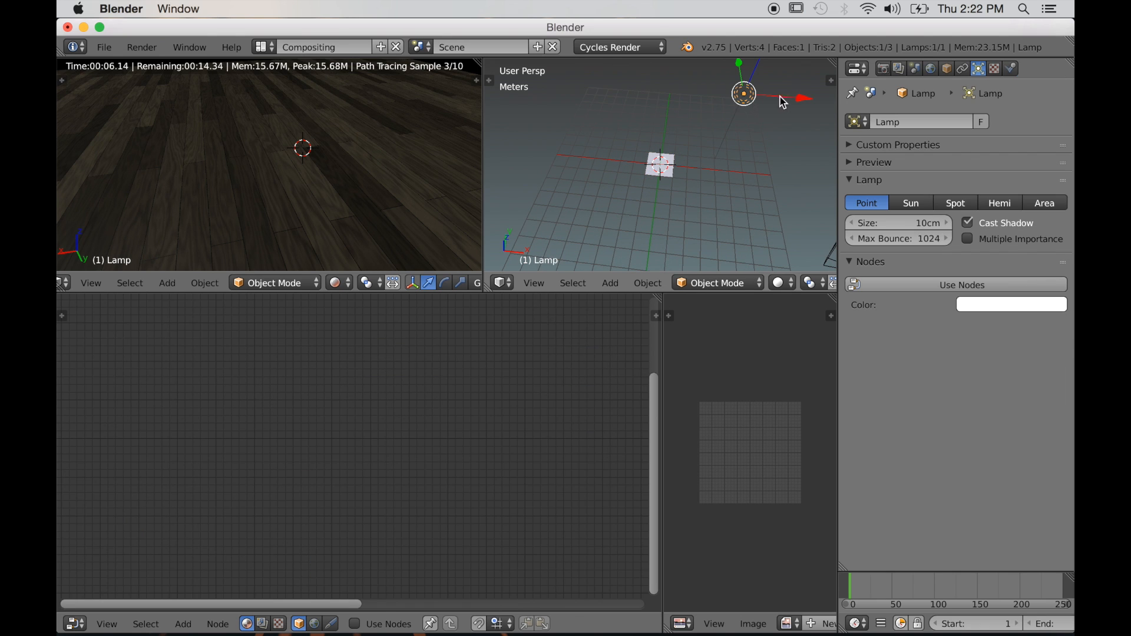
pyautogui.press('g')
pyautogui.press('x')
pyautogui.moveTo(710, 101); pyautogui.dragTo(711, 102)
pyautogui.moveTo(743, 133); pyautogui.dragTo(699, 140, button='middle')
pyautogui.moveTo(727, 102); pyautogui.dragTo(682, 112)
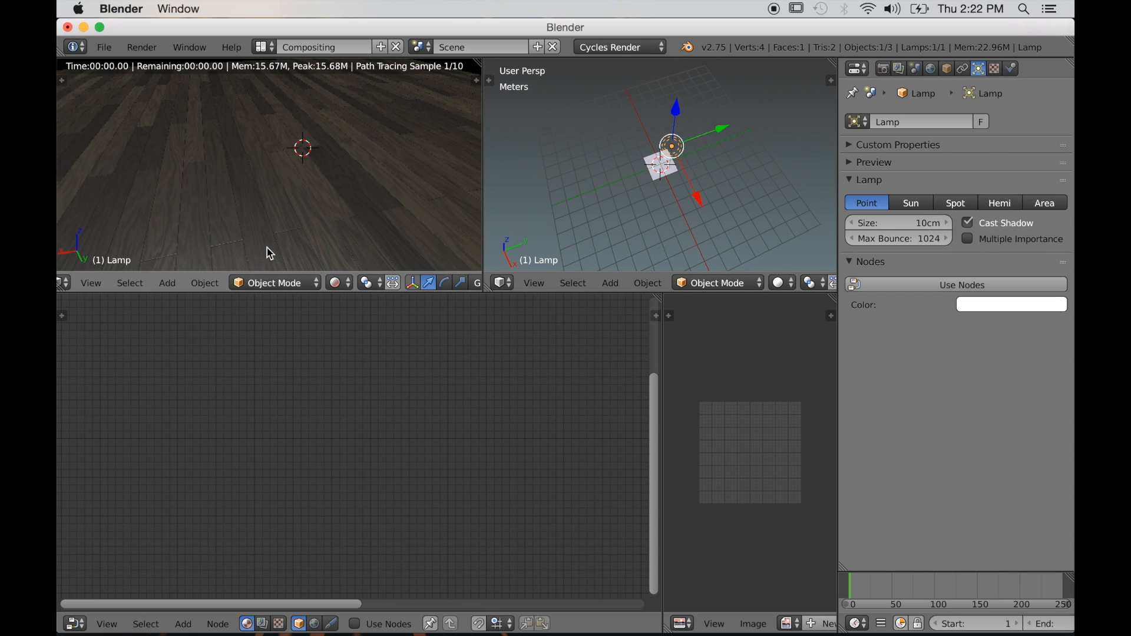
pyautogui.moveTo(336, 211); pyautogui.dragTo(331, 245, button='middle')
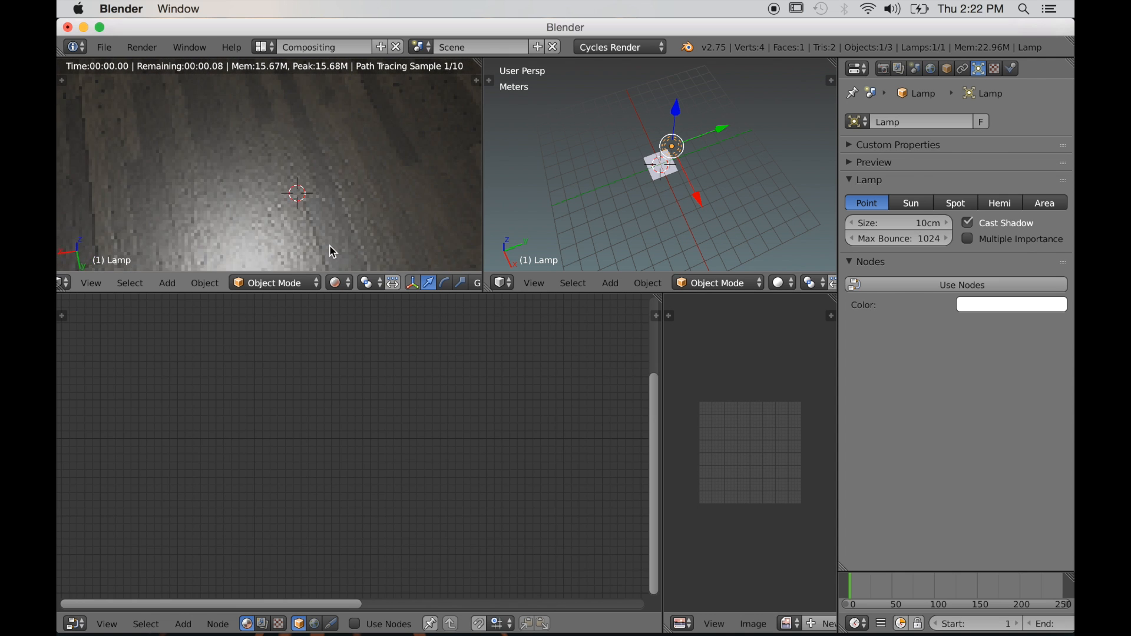
# Reselect the floor plane and adjust the factor of the Mix node that blends the two Multiply results.
pyautogui.rightClick(331, 214)
pyautogui.scroll(3, 337, 494)
pyautogui.moveTo(336, 493); pyautogui.dragTo(212, 465, button='middle')
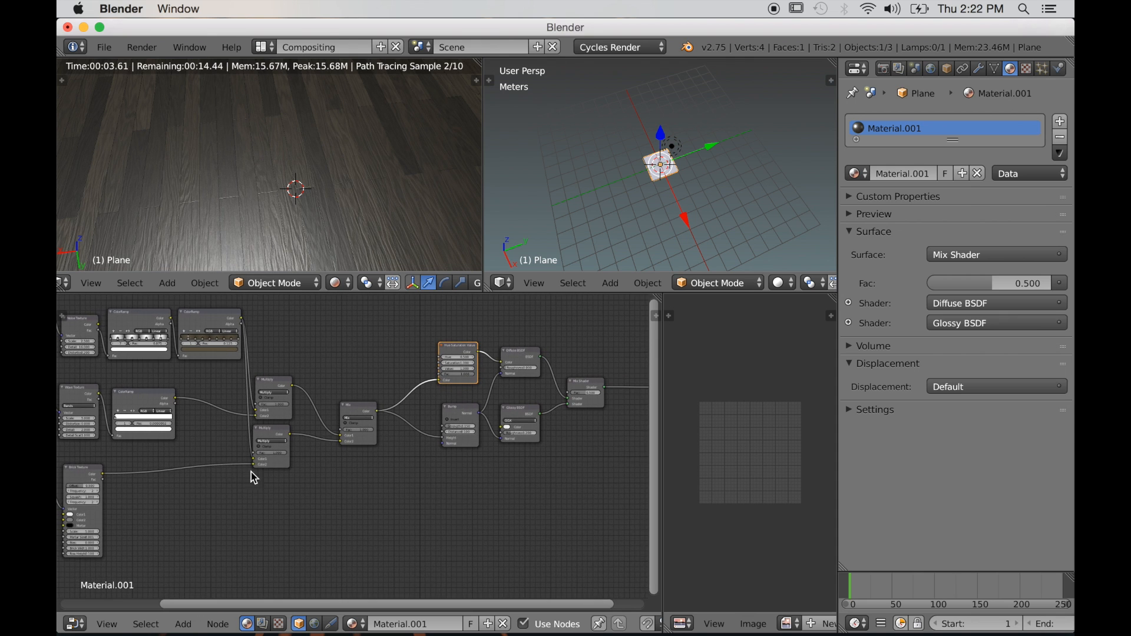
pyautogui.scroll(5, 270, 485)
pyautogui.scroll(5, 279, 496)
pyautogui.moveTo(351, 489); pyautogui.dragTo(408, 505, button='middle')
pyautogui.scroll(1, 403, 497)
pyautogui.moveTo(480, 456)
pyautogui.mouseDown()
pyautogui.moveTo(440, 456)
pyautogui.moveTo(483, 456)
pyautogui.mouseUp()
pyautogui.scroll(-2, 435, 492)
pyautogui.moveTo(437, 505); pyautogui.dragTo(372, 504, button='middle')
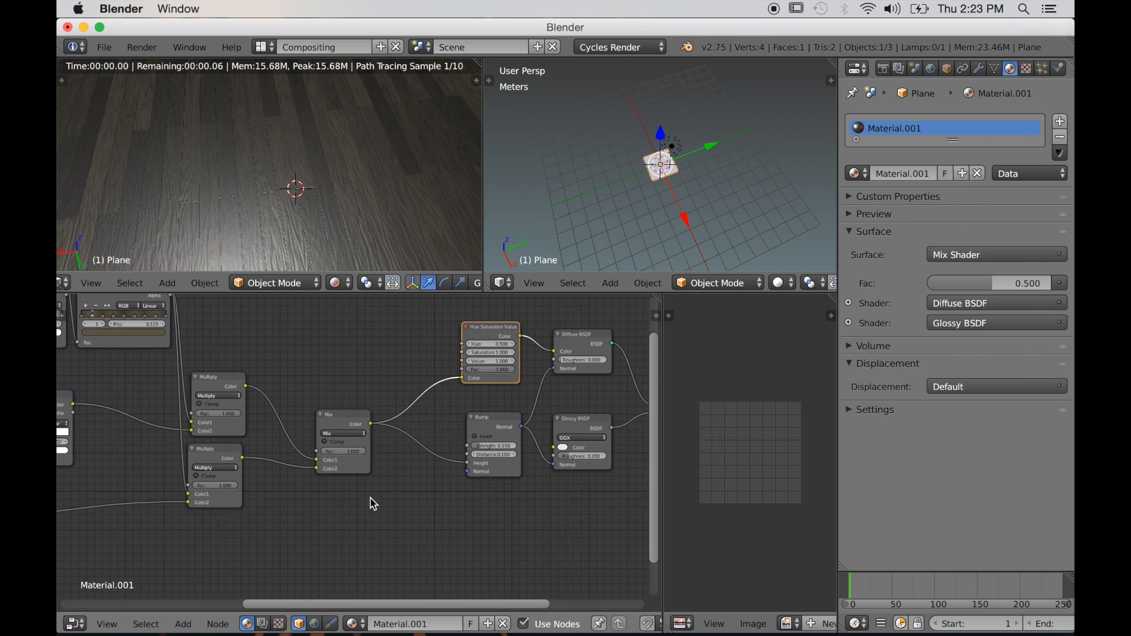
# Reposition the Mix node and connect its Color output to the Mix Shader's Fac input.
pyautogui.scroll(2, 353, 436)
pyautogui.scroll(1, 336, 429)
pyautogui.moveTo(339, 420); pyautogui.dragTo(301, 406)
pyautogui.scroll(-2, 384, 462)
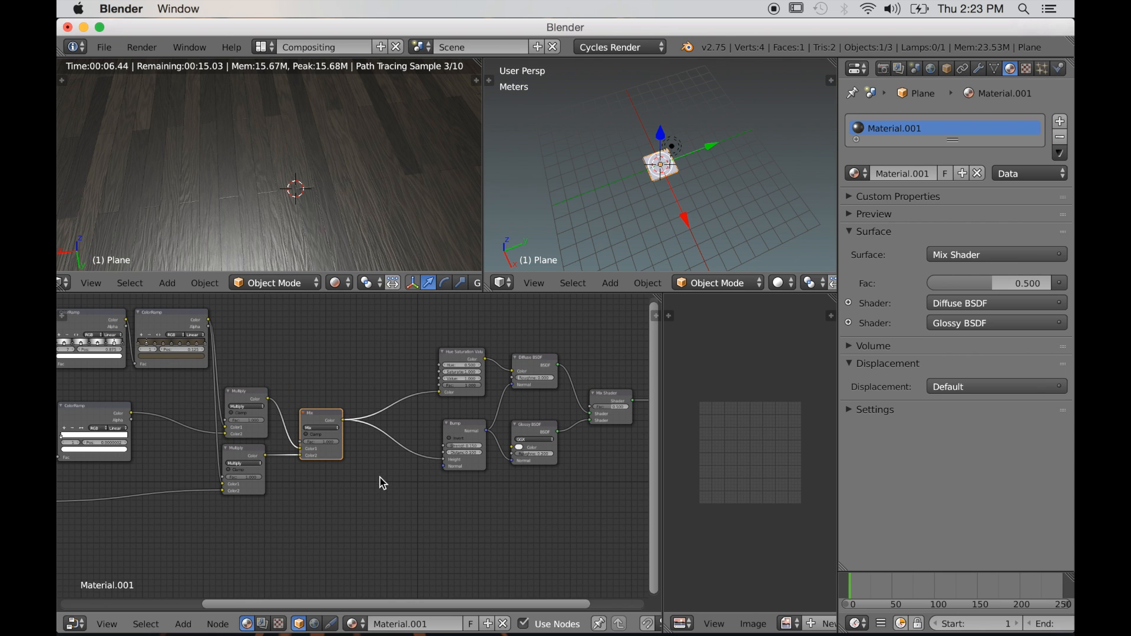
pyautogui.scroll(3, 383, 463)
pyautogui.moveTo(383, 457); pyautogui.dragTo(278, 469, button='middle')
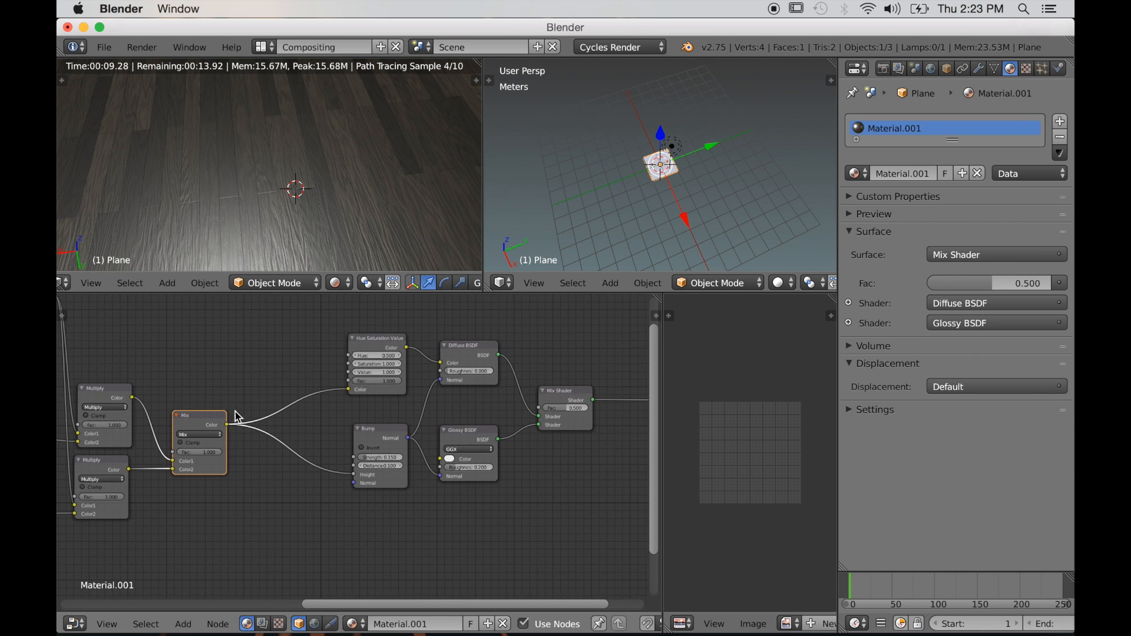
pyautogui.moveTo(228, 426); pyautogui.dragTo(248, 428)
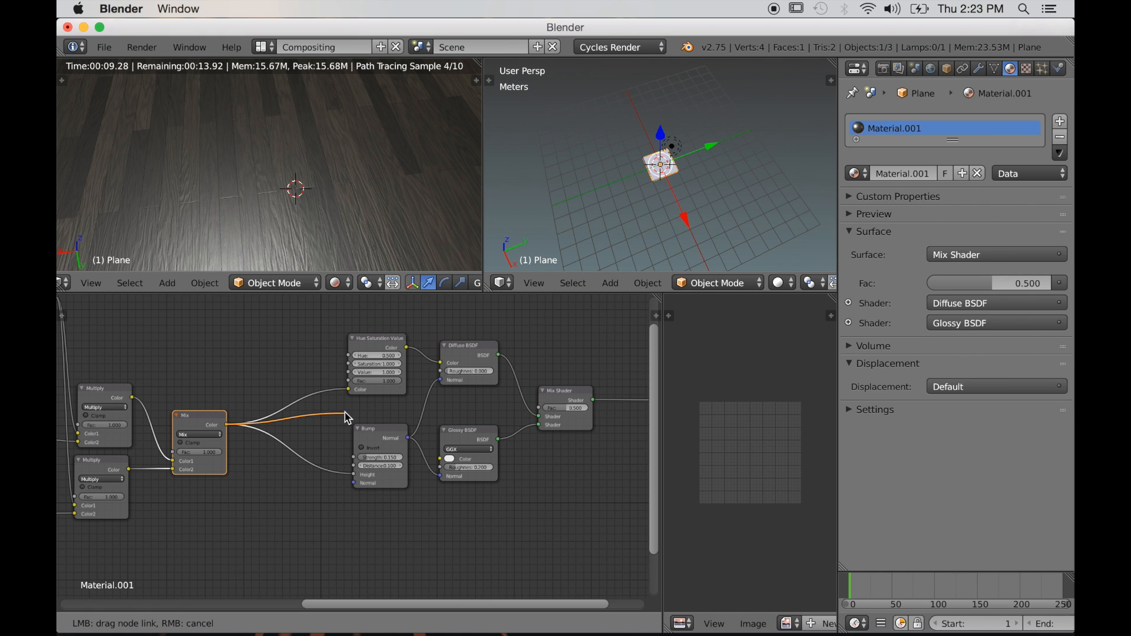
pyautogui.moveTo(540, 413); pyautogui.dragTo(538, 409)
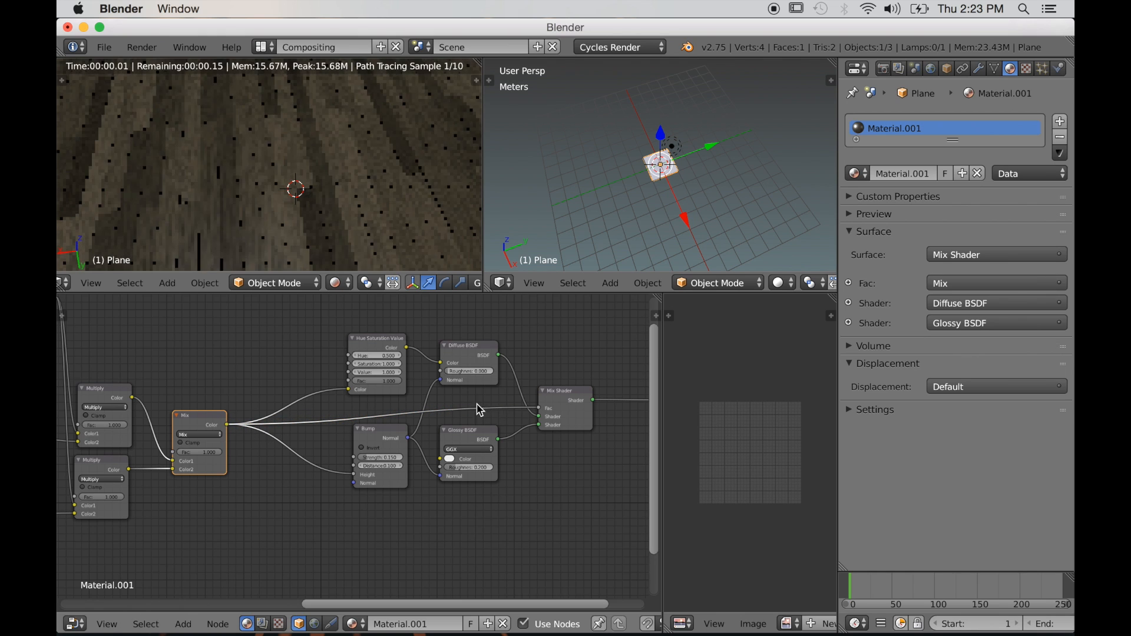
pyautogui.scroll(1, 291, 452)
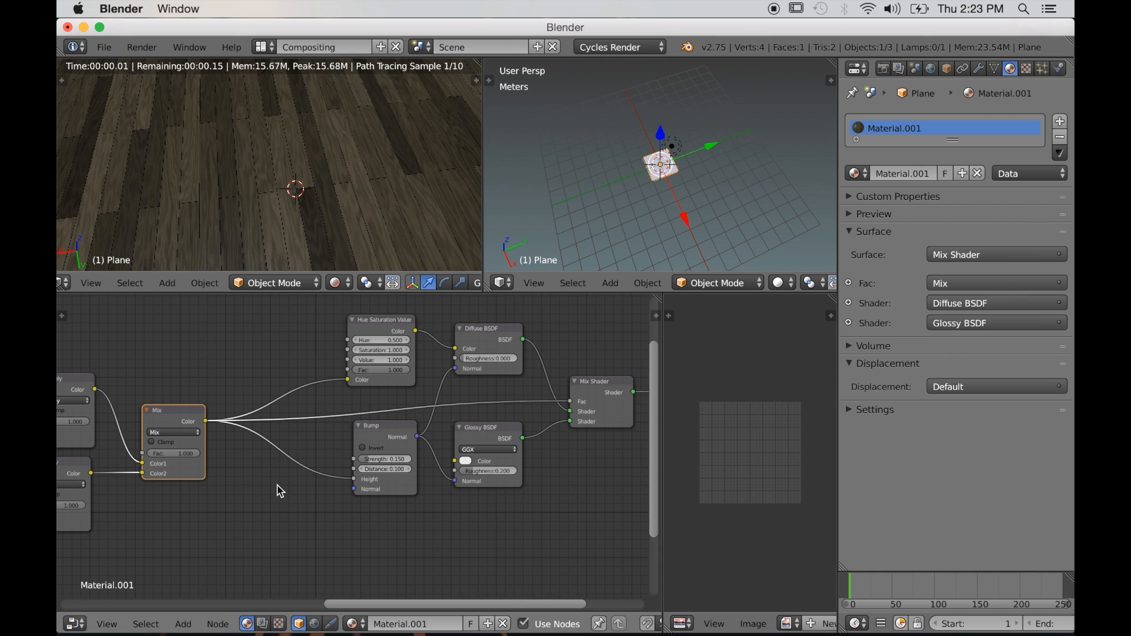
# Insert an RGB to BW converter into the link between the Mix node and the Mix Shader's factor, placed below the Bump node.
pyautogui.hotkey('shift', 'a')
pyautogui.moveTo(281, 489)
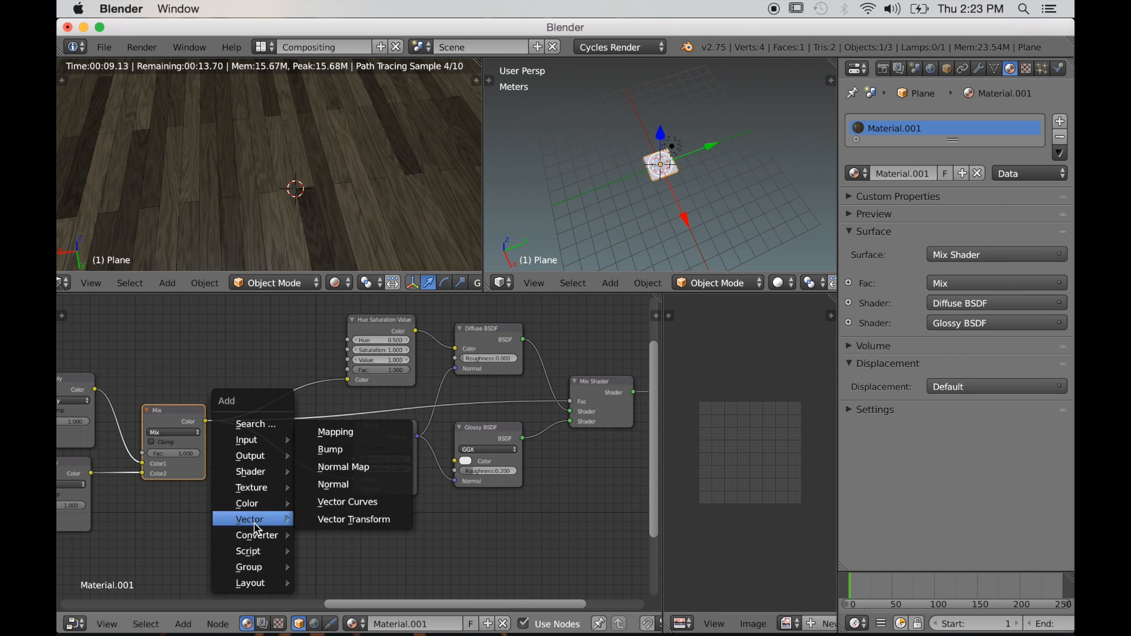
pyautogui.moveTo(259, 535)
pyautogui.click(341, 378)
pyautogui.click(308, 415)
pyautogui.moveTo(308, 415); pyautogui.dragTo(298, 535)
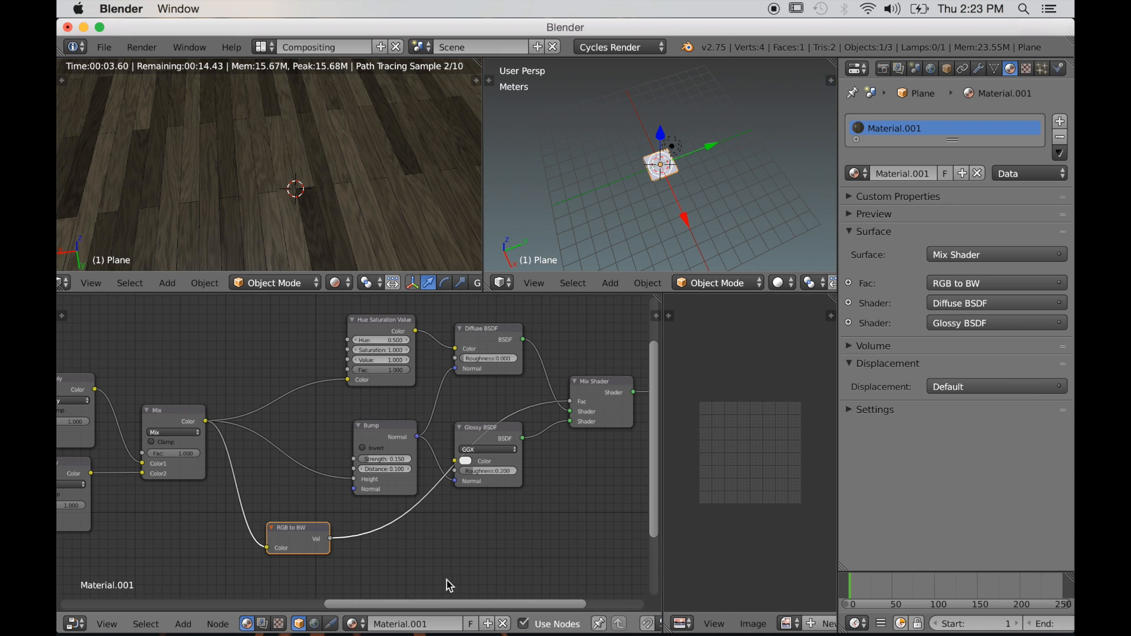
pyautogui.moveTo(430, 581); pyautogui.dragTo(414, 555, button='middle')
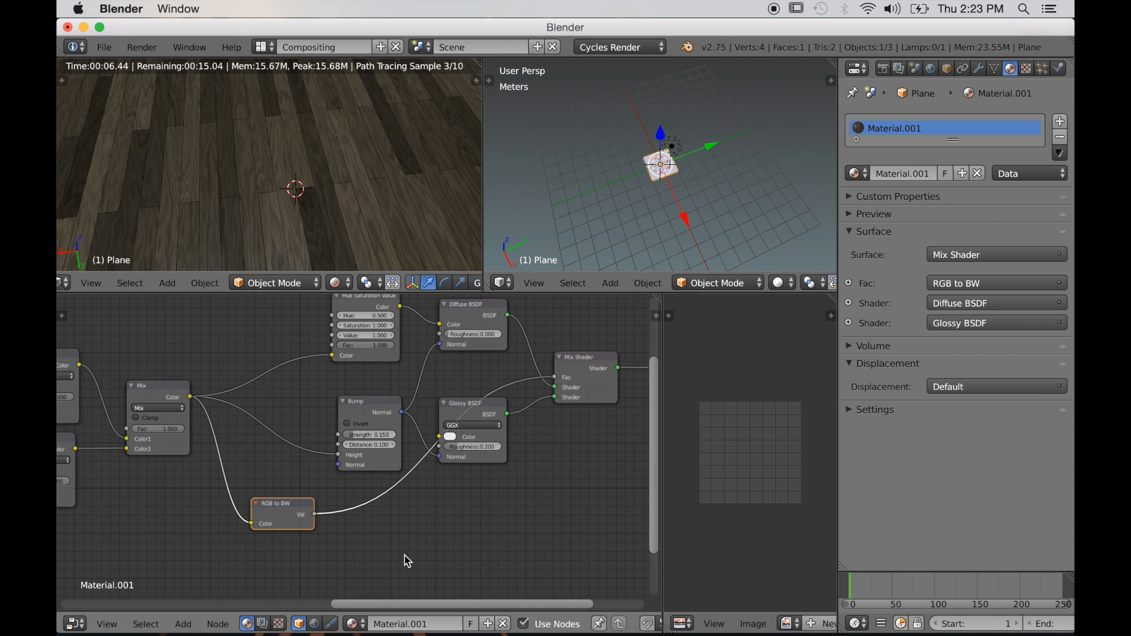
# Duplicate the Mix node, insert the copy between RGB to BW and the Mix Shader, and move RGB to BW closer to it.
pyautogui.click(158, 388)
pyautogui.hotkey('shift', 'd')
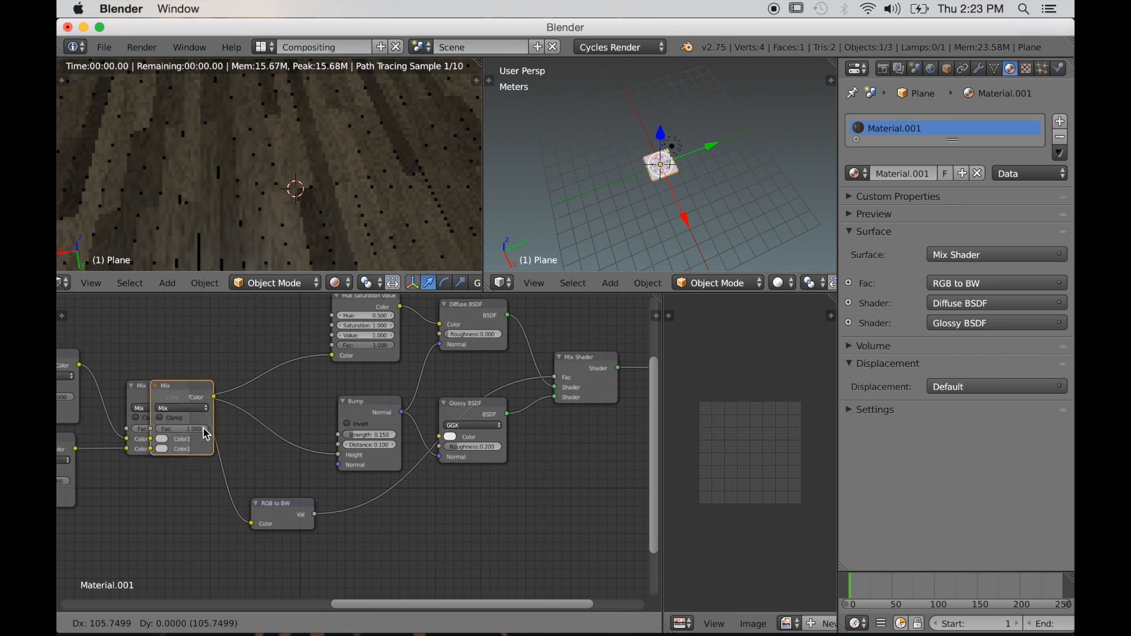
pyautogui.click(383, 507)
pyautogui.press('g')
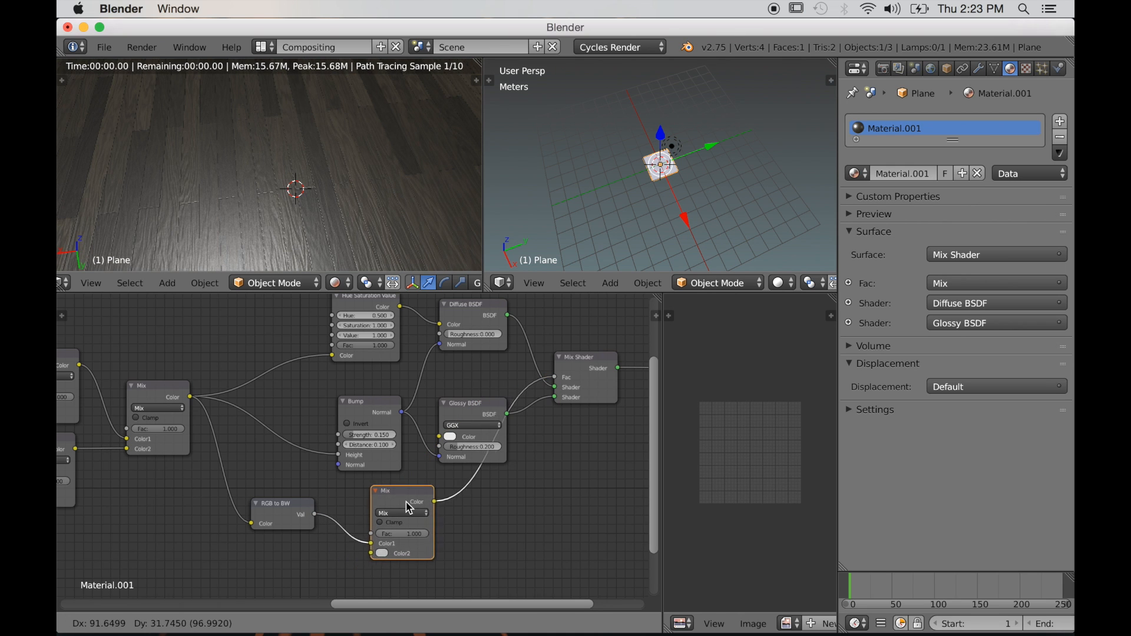
pyautogui.moveTo(473, 499); pyautogui.dragTo(476, 499)
pyautogui.moveTo(281, 504); pyautogui.dragTo(358, 516)
# Set the duplicated Mix node's Color2 to black and its factor to 0.000, checking the floor's reflection from another angle.
pyautogui.scroll(1, 518, 583)
pyautogui.scroll(3, 519, 583)
pyautogui.scroll(3, 408, 500)
pyautogui.moveTo(478, 548); pyautogui.dragTo(445, 493, button='middle')
pyautogui.click(386, 516)
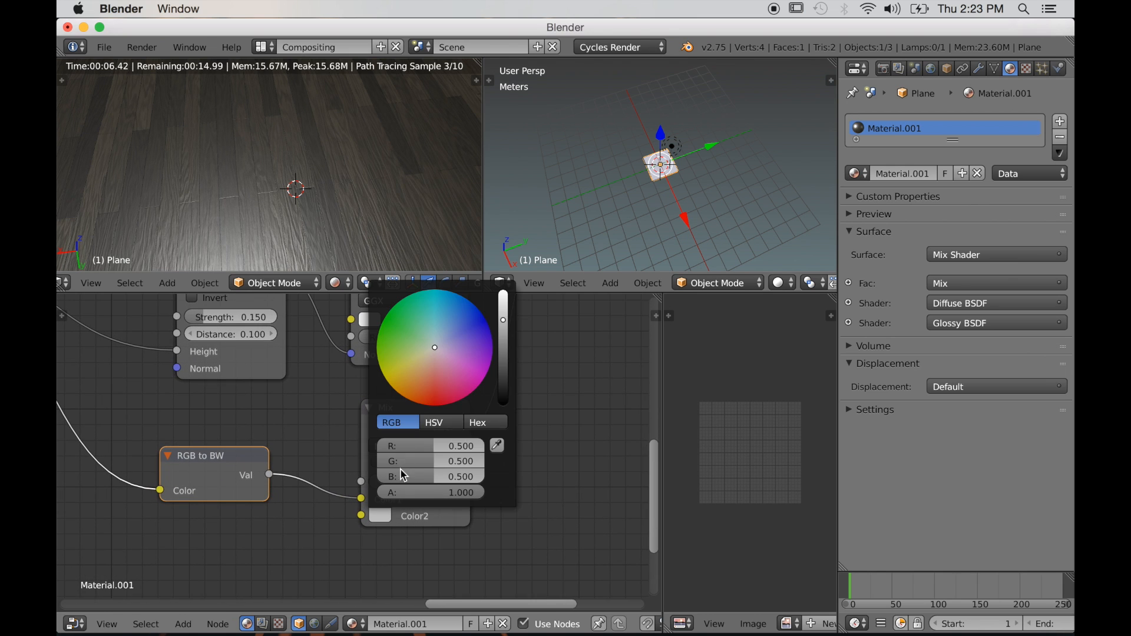
pyautogui.moveTo(504, 398); pyautogui.dragTo(504, 407)
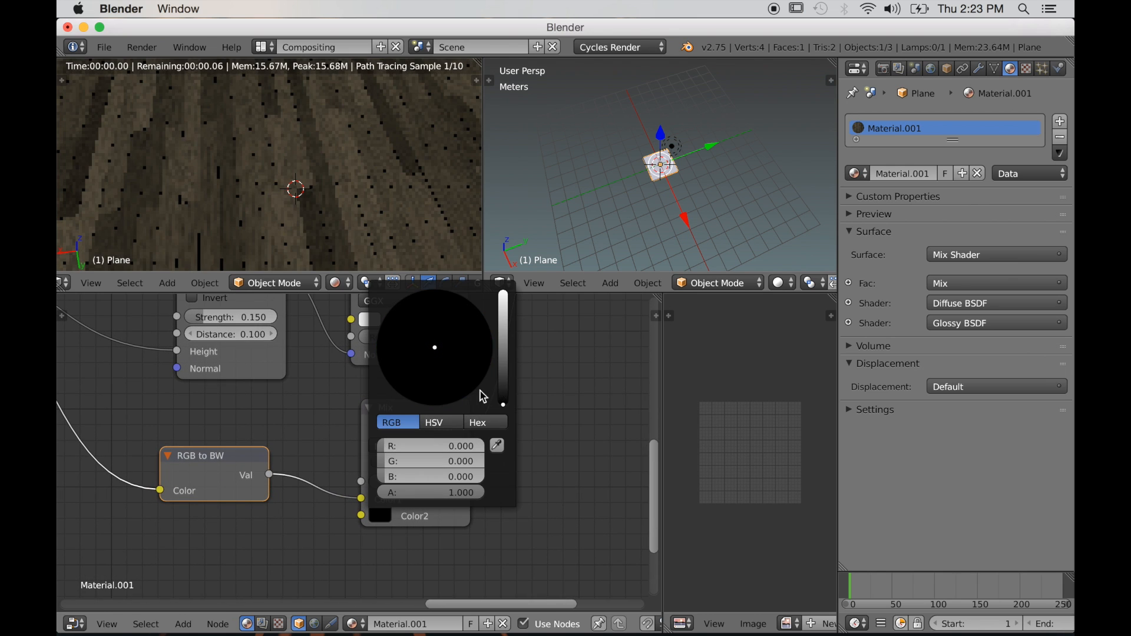
pyautogui.moveTo(290, 208); pyautogui.dragTo(351, 235, button='middle')
pyautogui.moveTo(420, 478); pyautogui.dragTo(328, 480)
pyautogui.moveTo(418, 232); pyautogui.dragTo(462, 259, button='middle')
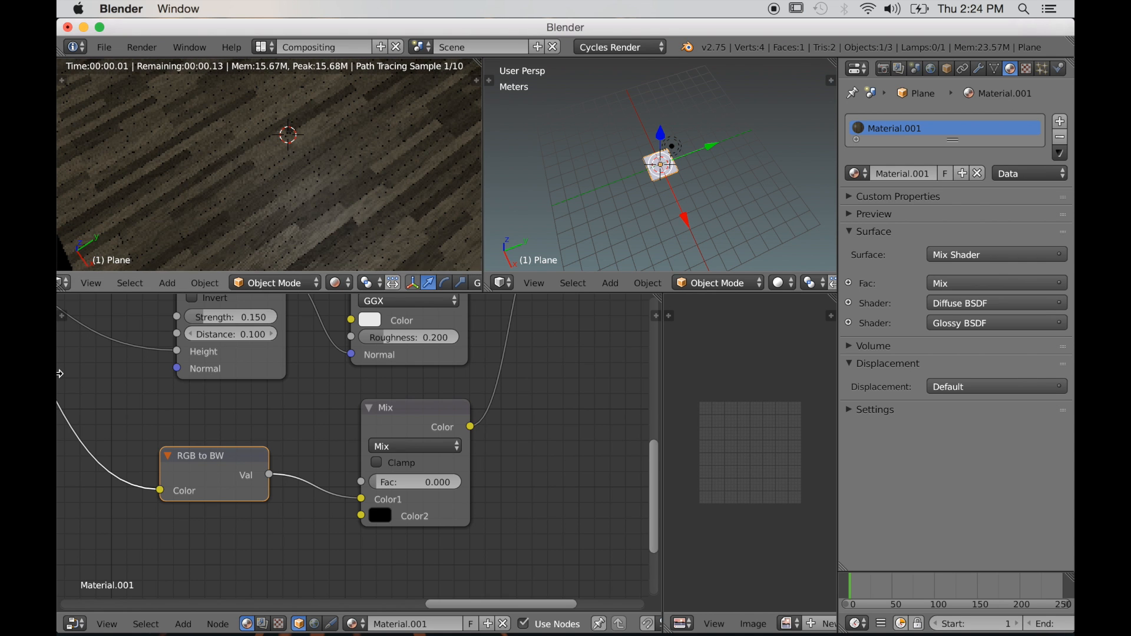
# Lower the Glossy BSDF's roughness to 0.129.
pyautogui.scroll(-8, 141, 501)
pyautogui.moveTo(136, 522); pyautogui.dragTo(113, 555, button='middle')
pyautogui.scroll(8, 248, 504)
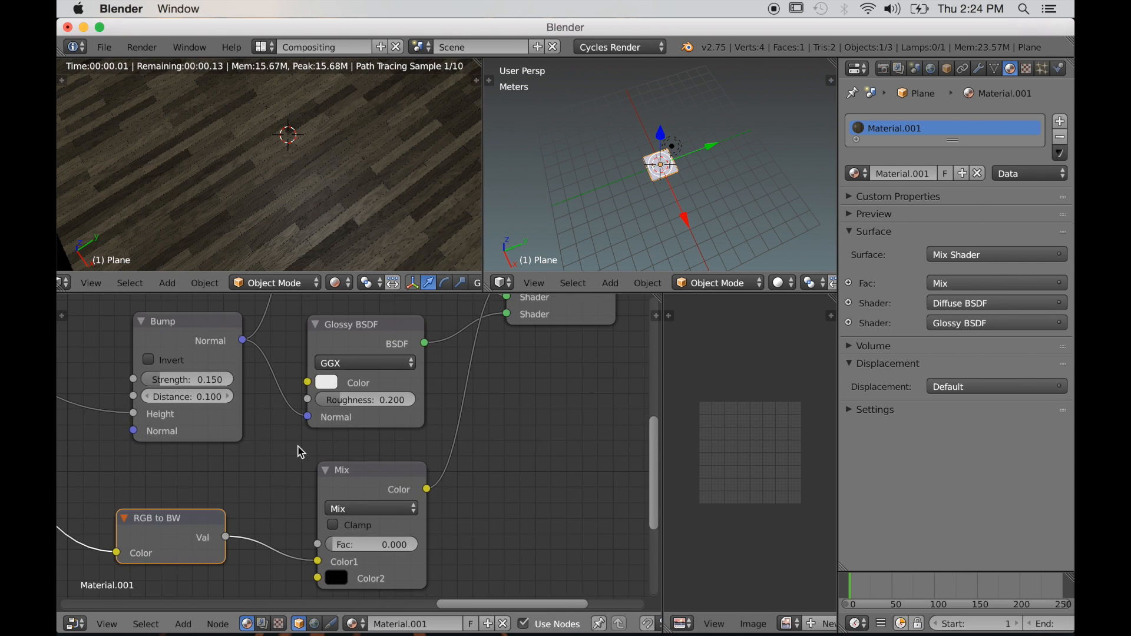
pyautogui.scroll(1, 299, 446)
pyautogui.moveTo(366, 417); pyautogui.dragTo(359, 417)
# Select the lamp, lower it vertically towards the floor plane, and check its highlight in the rendered view.
pyautogui.moveTo(633, 199); pyautogui.dragTo(670, 145, button='middle')
pyautogui.rightClick(669, 145)
pyautogui.press('g')
pyautogui.press('z')
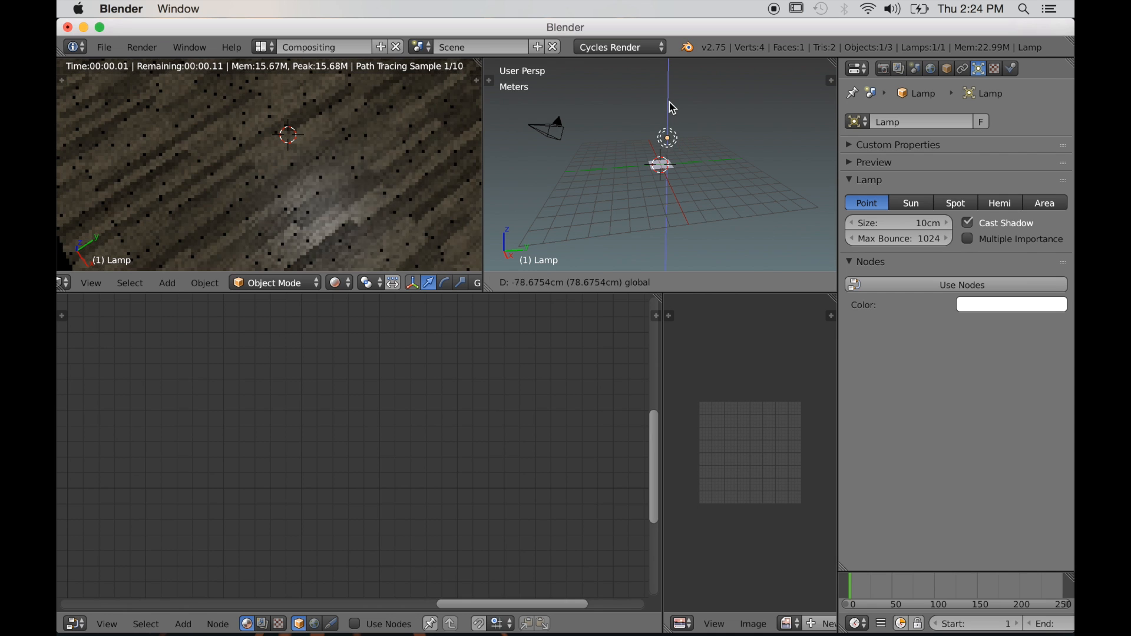
pyautogui.click(670, 119)
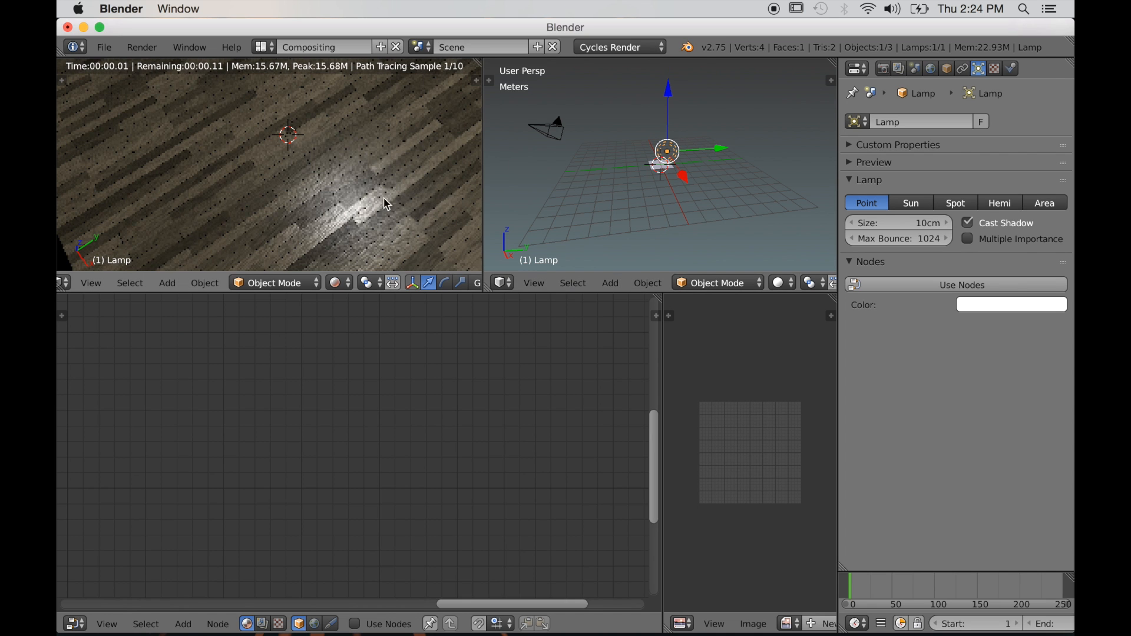
pyautogui.keyDown('shift'); pyautogui.moveTo(391, 207); pyautogui.dragTo(372, 198, button='middle'); pyautogui.keyUp('shift')
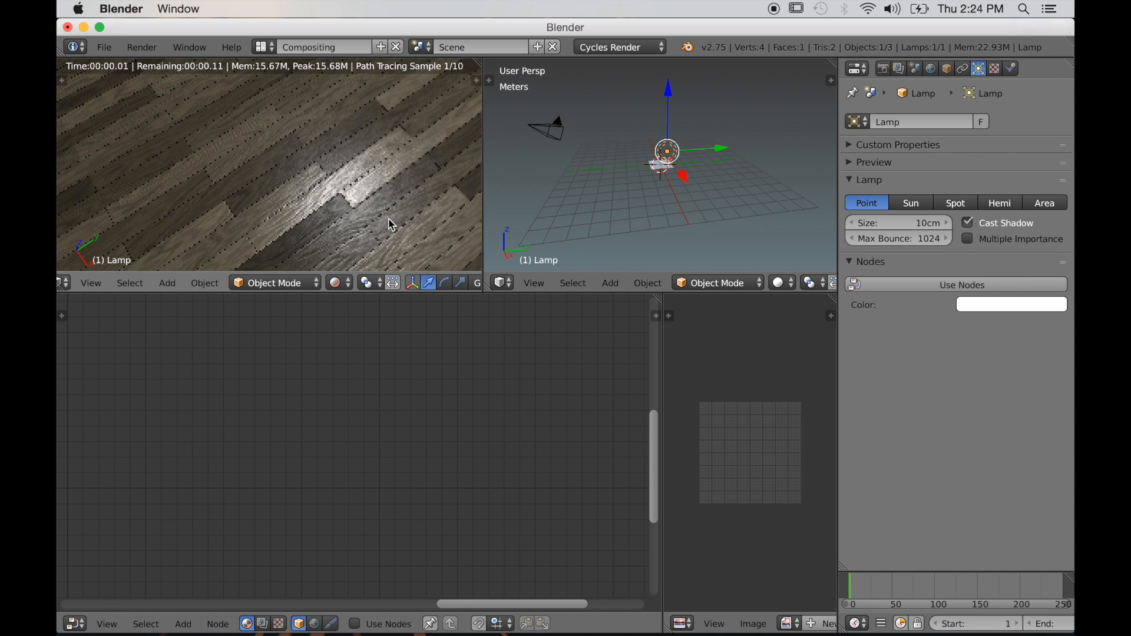
# Reselect the floor plane and set the factor of the Mix node following RGB to BW to 0.000.
pyautogui.rightClick(391, 227)
pyautogui.scroll(2, 466, 480)
pyautogui.moveTo(452, 510); pyautogui.dragTo(319, 320, button='middle')
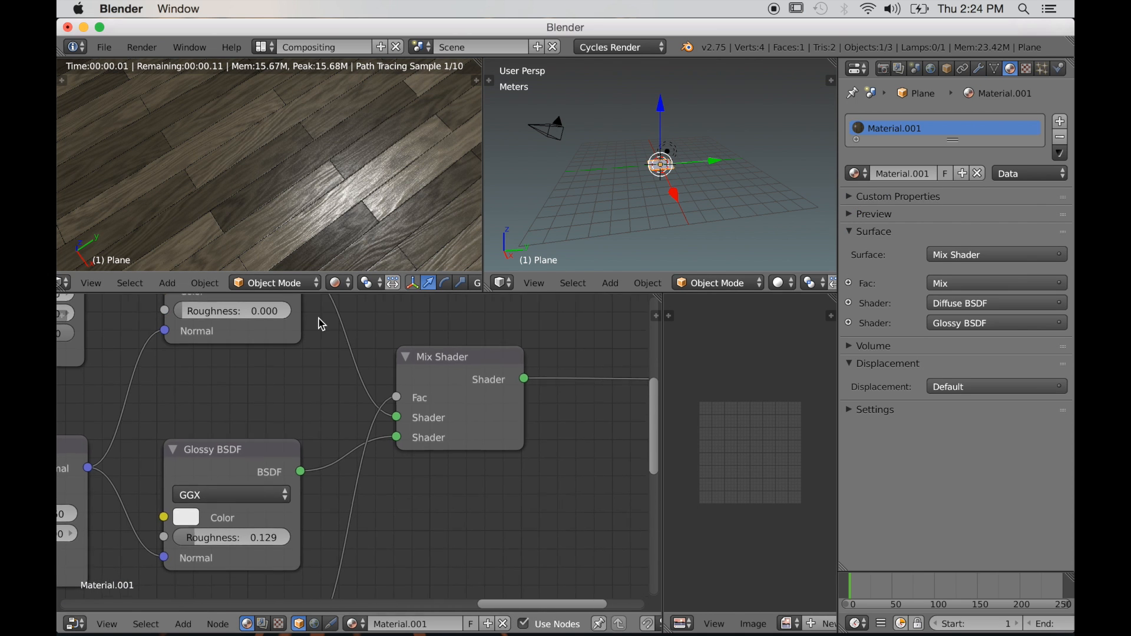
pyautogui.scroll(-1, 365, 479)
pyautogui.moveTo(368, 485); pyautogui.dragTo(534, 498, button='middle')
pyautogui.scroll(1, 534, 498)
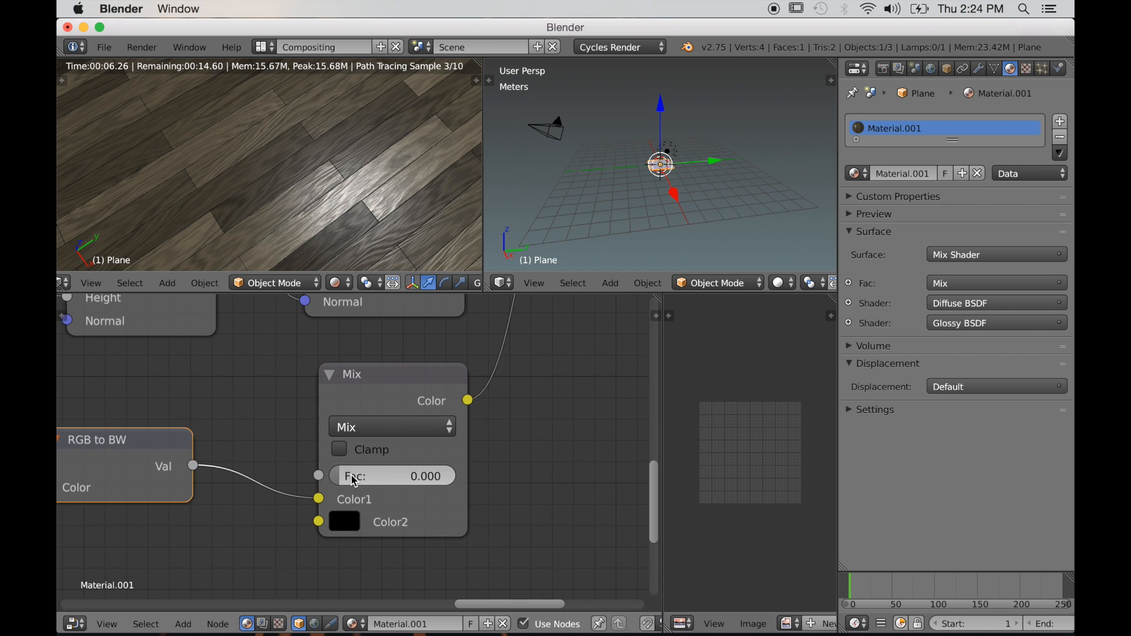
pyautogui.moveTo(340, 482); pyautogui.dragTo(298, 469)
# Examine the rendered planks from a low angle and review the complete wood shader node tree.
pyautogui.moveTo(293, 228); pyautogui.dragTo(345, 206, button='middle')
pyautogui.scroll(-4, 283, 383)
pyautogui.moveTo(280, 449); pyautogui.dragTo(367, 445, button='middle')
pyautogui.scroll(-3, 306, 479)
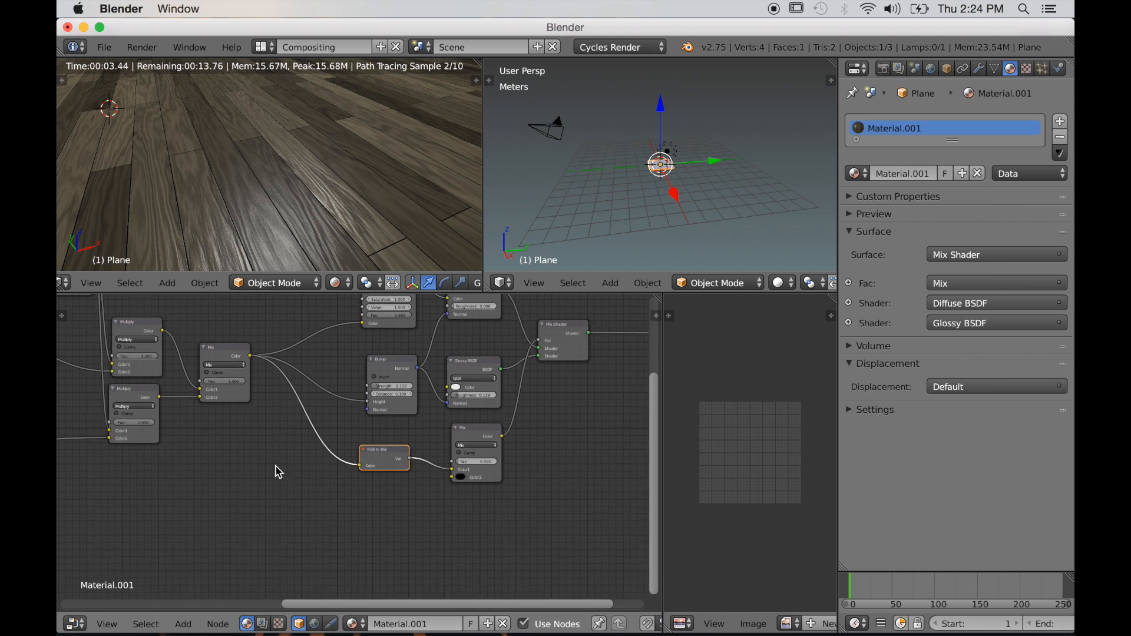
pyautogui.moveTo(172, 458); pyautogui.dragTo(393, 496, button='middle')
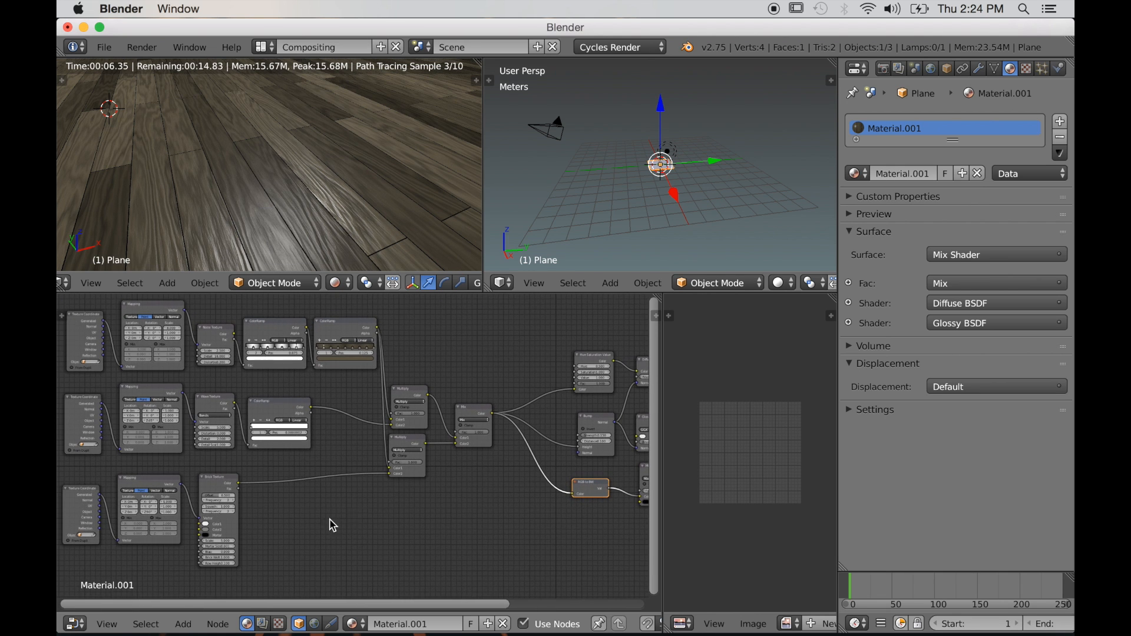
pyautogui.scroll(-2, 324, 525)
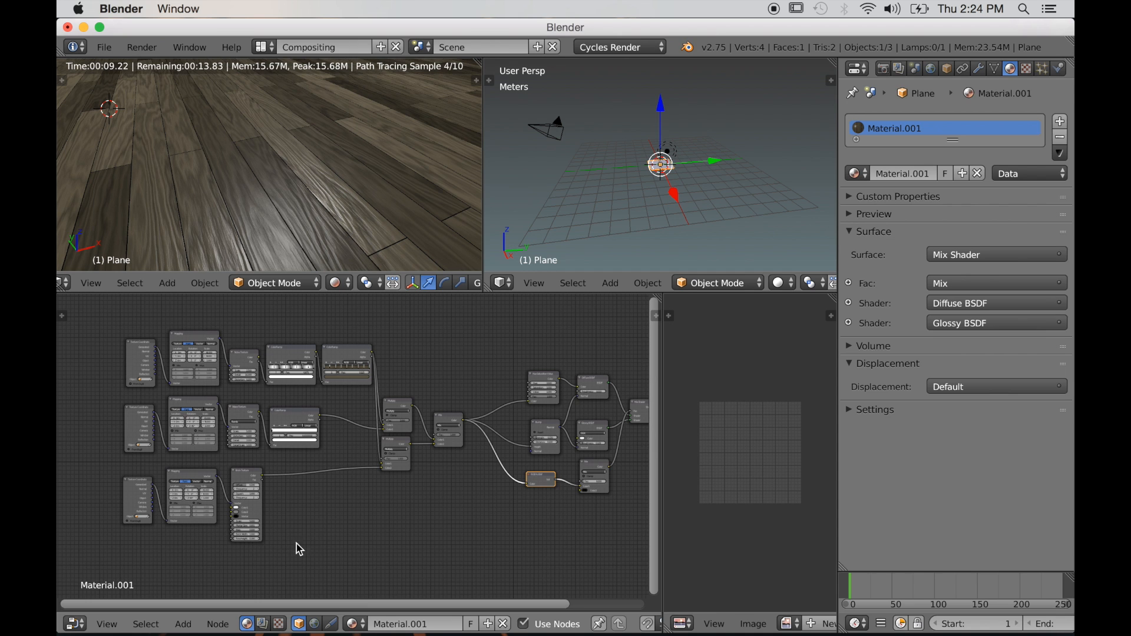
pyautogui.moveTo(355, 528); pyautogui.dragTo(306, 536, button='middle')
pyautogui.scroll(-3, 308, 535)
pyautogui.scroll(3, 326, 525)
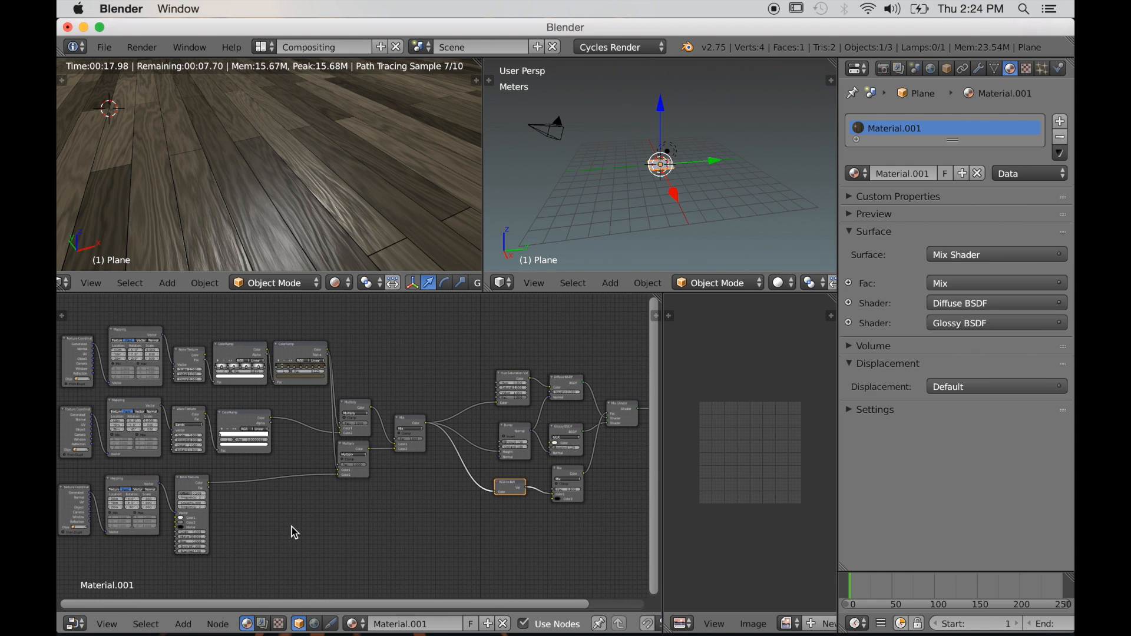
# Select all shader nodes except the Material Output and combine them into a node group.
pyautogui.scroll(-2, 324, 530)
pyautogui.press('a')
pyautogui.moveTo(365, 531); pyautogui.dragTo(274, 544, button='middle')
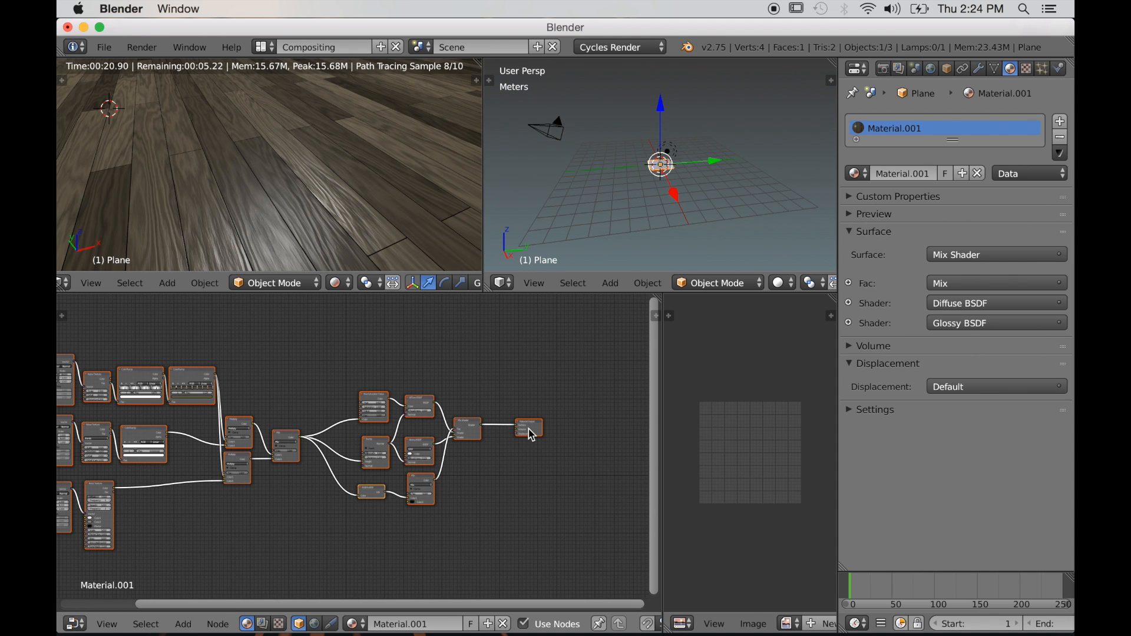
pyautogui.scroll(-3, 442, 485)
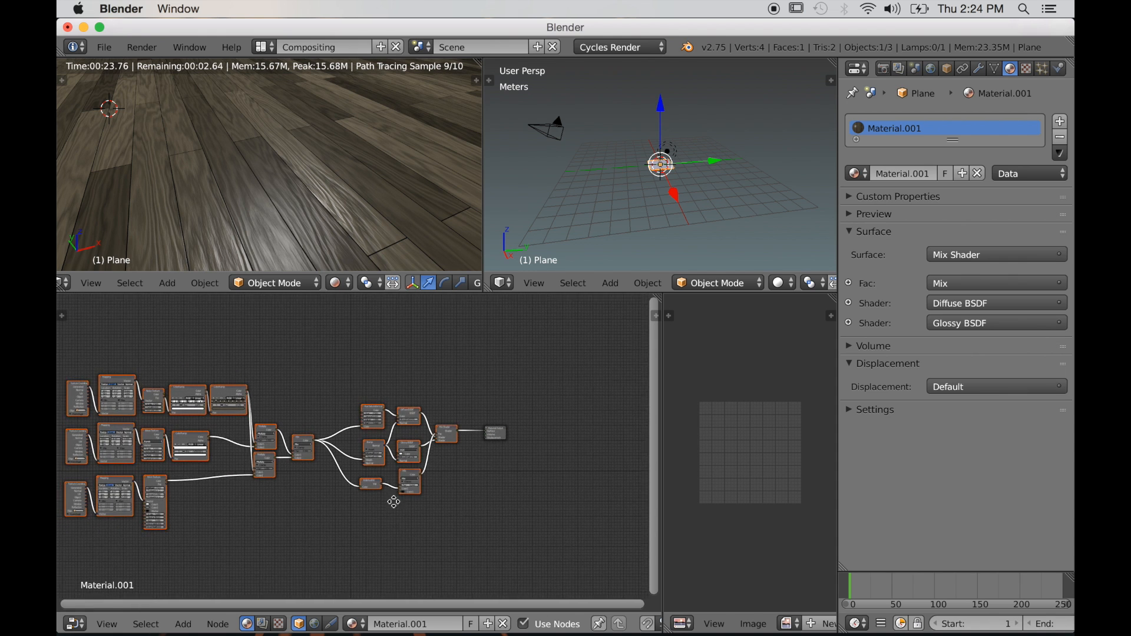
pyautogui.hotkey('ctrl', 'g')
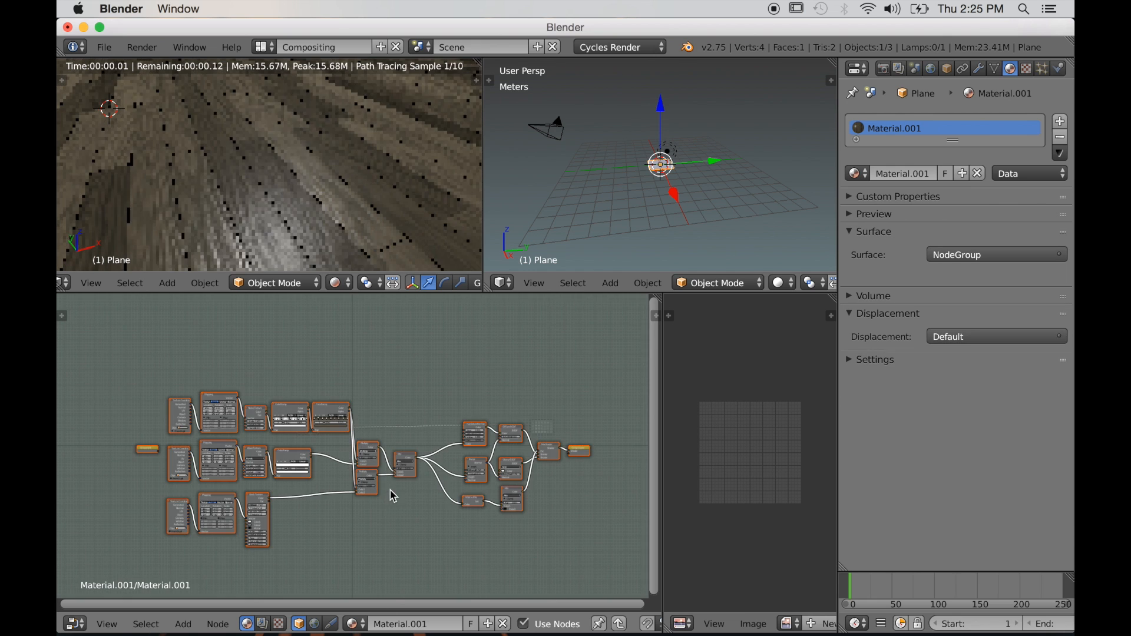
# Widen the node editor and the rendered viewport, and frame more of the floor and the grouped nodes.
pyautogui.scroll(2, 365, 480)
pyautogui.moveTo(346, 467); pyautogui.dragTo(345, 467, button='middle')
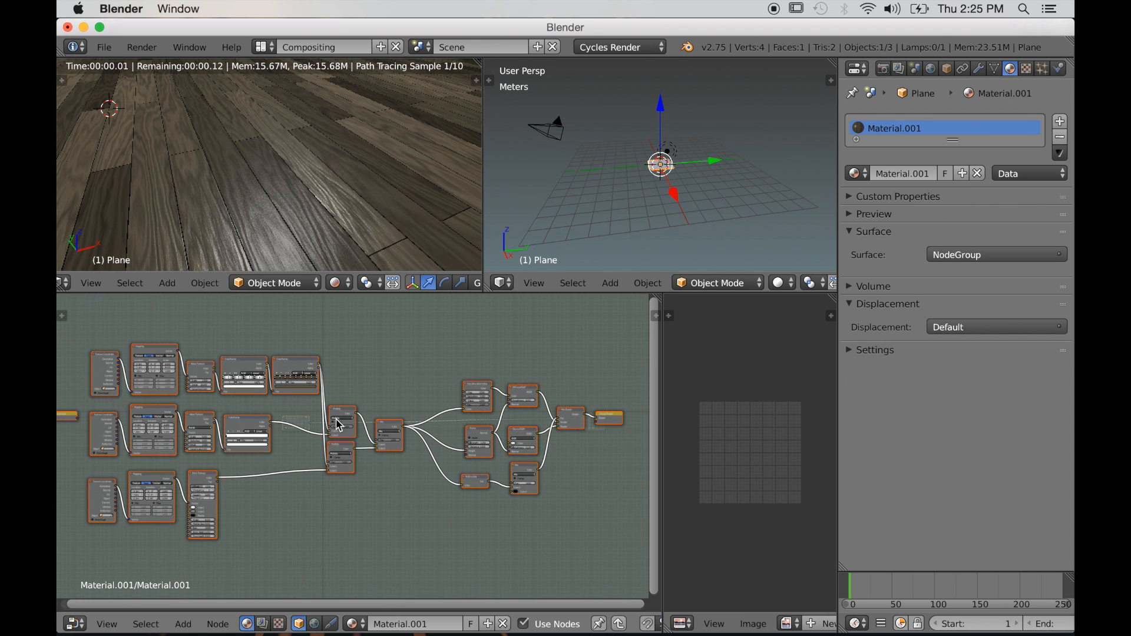
pyautogui.moveTo(674, 425); pyautogui.dragTo(929, 425)
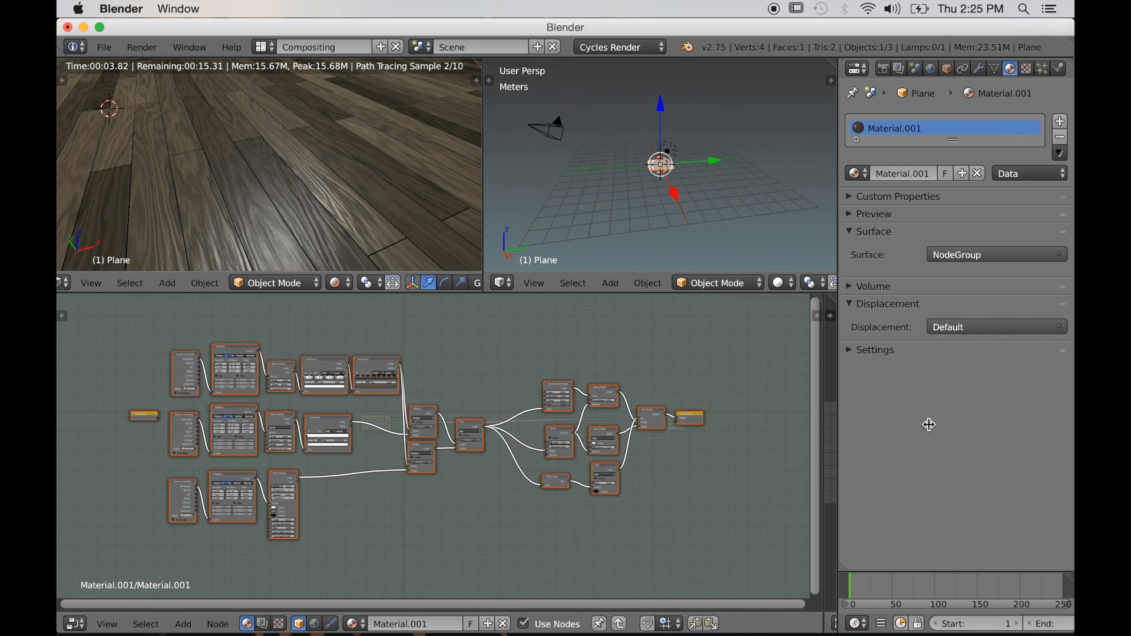
pyautogui.moveTo(482, 192); pyautogui.dragTo(915, 235)
pyautogui.scroll(-3, 569, 219)
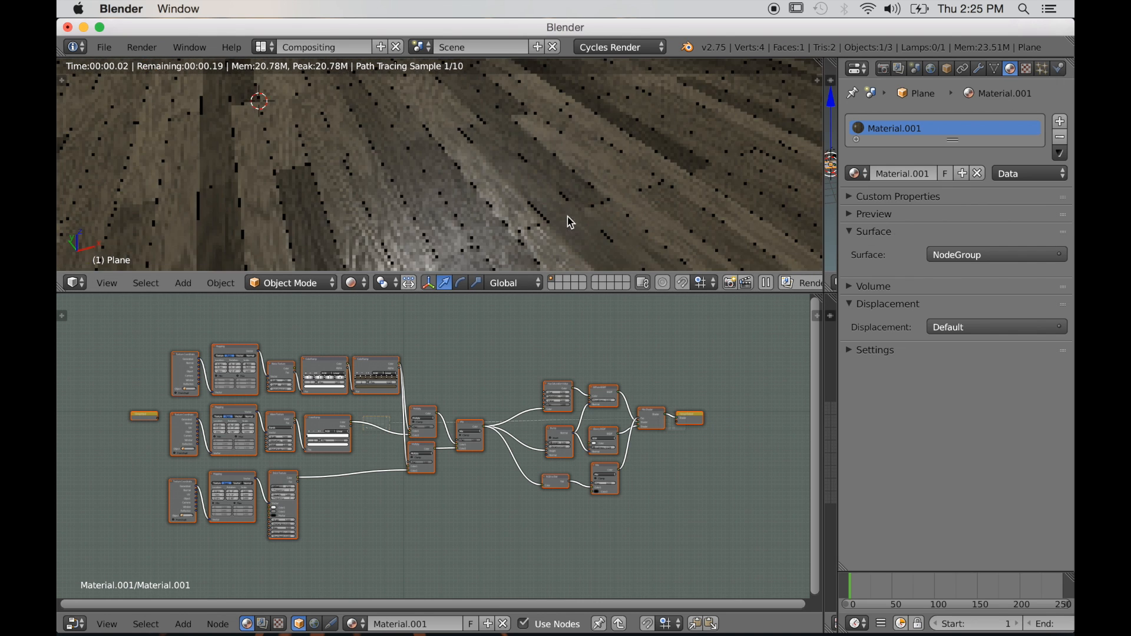
pyautogui.moveTo(568, 217); pyautogui.dragTo(557, 213, button='middle')
pyautogui.scroll(-1, 536, 434)
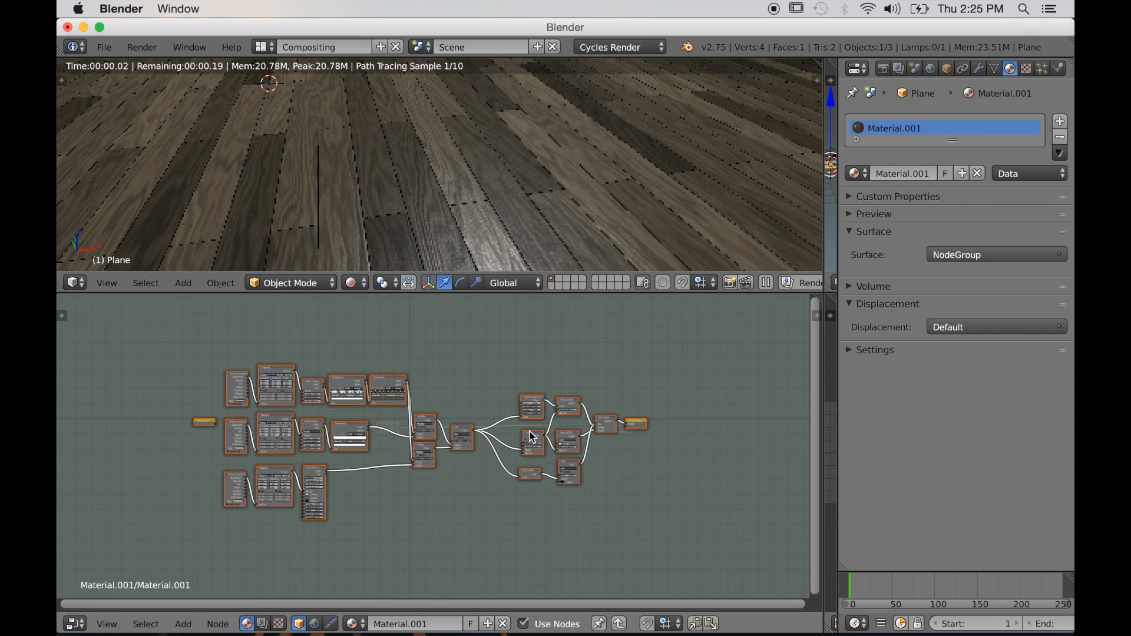
pyautogui.scroll(2, 545, 448)
pyautogui.moveTo(563, 458); pyautogui.dragTo(511, 456, button='middle')
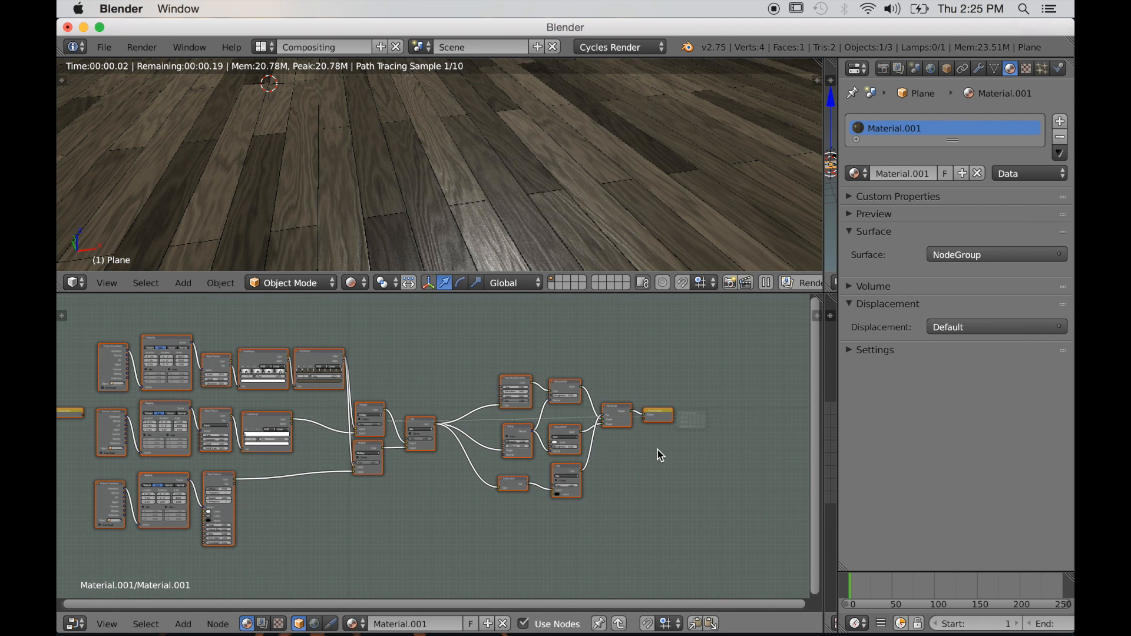
# Show and widen the node editor's properties sidebar, and examine the group's interface from Group Output to Group Input.
pyautogui.press('n')
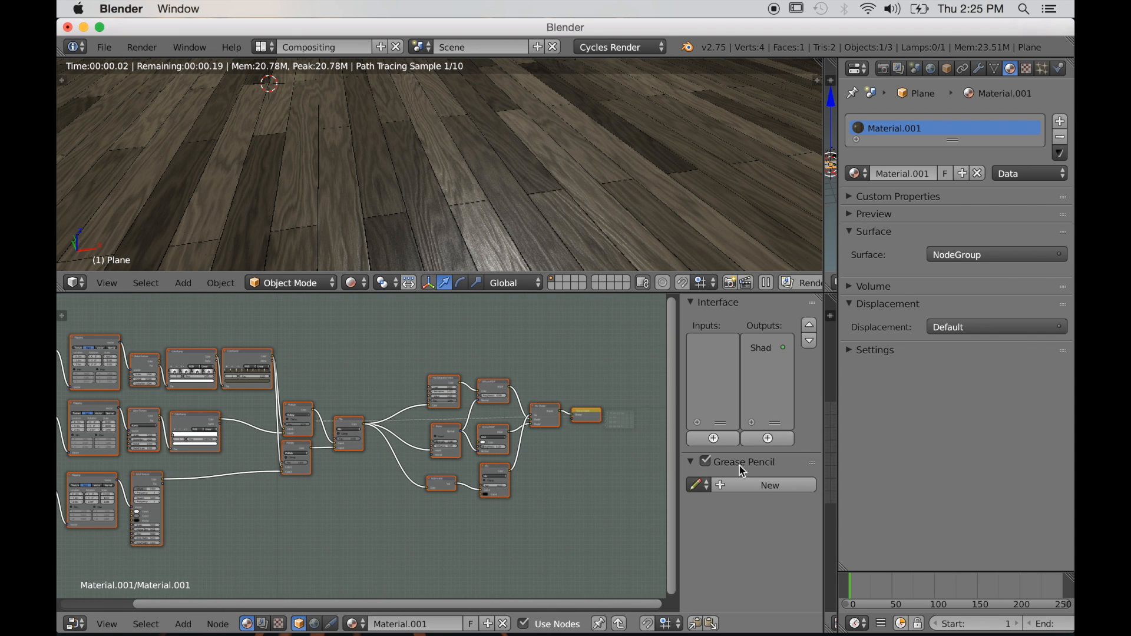
pyautogui.moveTo(681, 460); pyautogui.dragTo(621, 462)
pyautogui.scroll(-2, 448, 488)
pyautogui.scroll(4, 456, 489)
pyautogui.moveTo(457, 490); pyautogui.dragTo(265, 481, button='middle')
pyautogui.scroll(3, 406, 472)
pyautogui.moveTo(409, 470); pyautogui.dragTo(362, 472, button='middle')
pyautogui.scroll(3, 410, 470)
pyautogui.moveTo(361, 472); pyautogui.dragTo(470, 469)
pyautogui.scroll(-1, 251, 525)
pyautogui.moveTo(252, 524); pyautogui.dragTo(451, 477, button='middle')
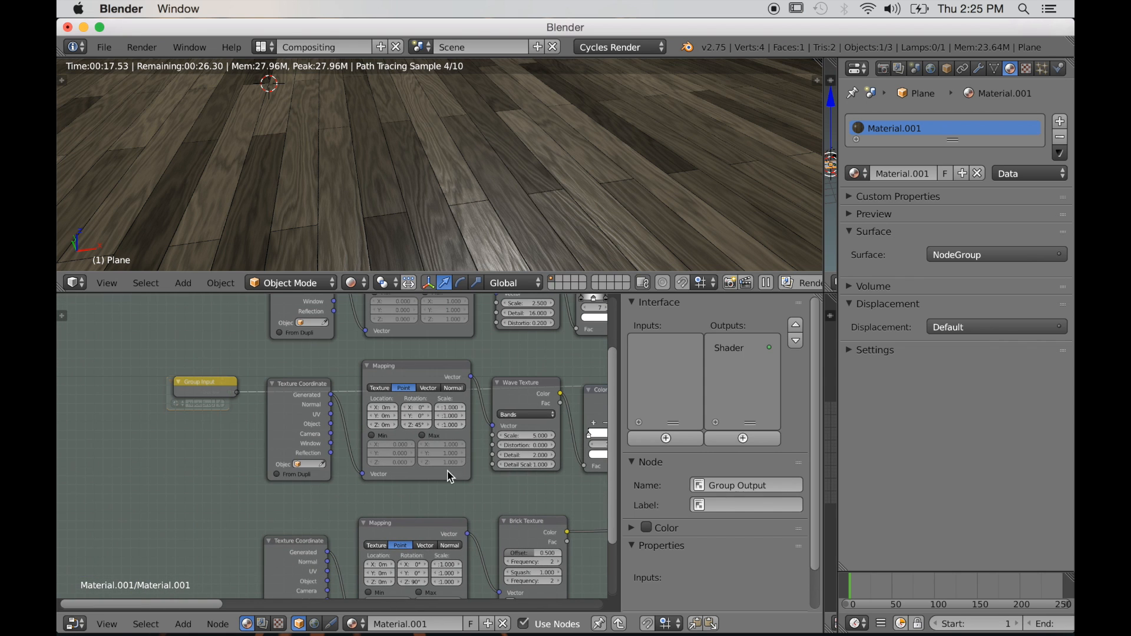
# Leave the node group and return to the material's main node tree.
pyautogui.press('Tab')
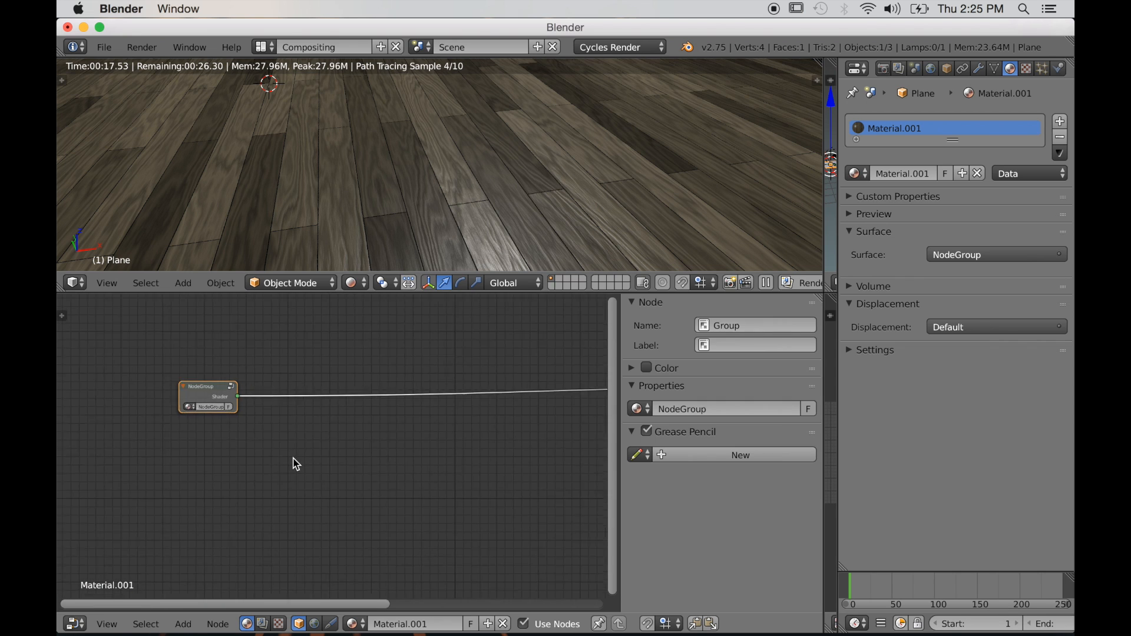
pyautogui.scroll(-2, 285, 472)
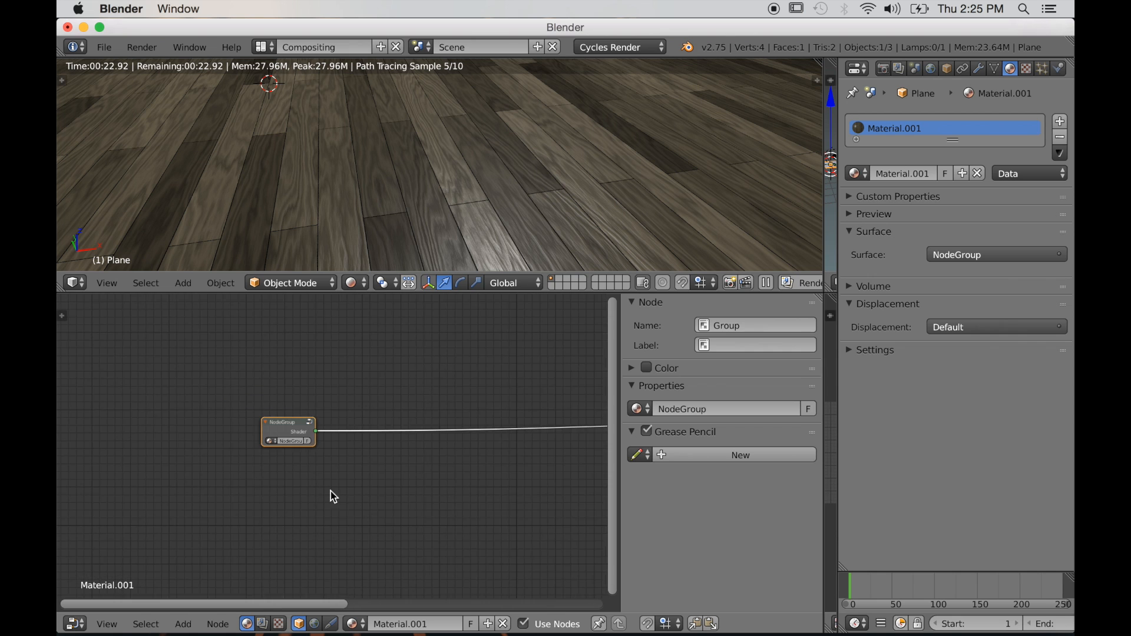
# Move the node group closer to the Material Output node.
pyautogui.moveTo(331, 495); pyautogui.dragTo(174, 504, button='middle')
pyautogui.moveTo(123, 446); pyautogui.dragTo(464, 421)
pyautogui.moveTo(457, 485); pyautogui.dragTo(218, 496, button='middle')
pyautogui.scroll(3, 218, 497)
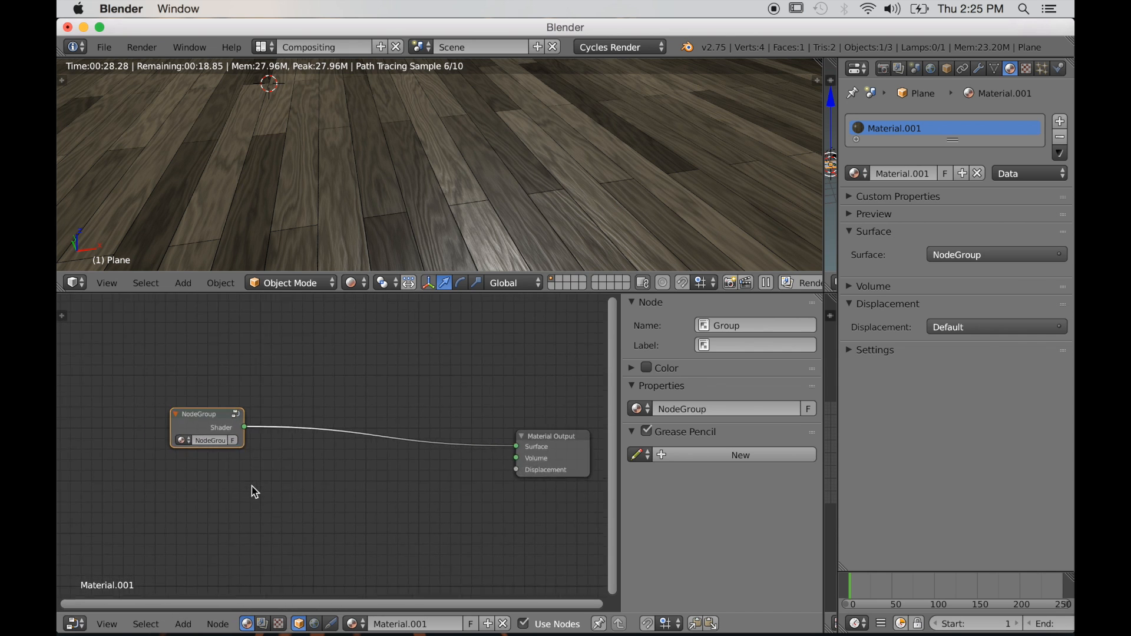
# Enter the node group and link the Diffuse BSDF and Glossy BSDF outputs to new Group Output sockets.
pyautogui.press('Tab')
pyautogui.moveTo(290, 469); pyautogui.dragTo(316, 494, button='middle')
pyautogui.moveTo(504, 502); pyautogui.dragTo(304, 518, button='middle')
pyautogui.scroll(-2, 317, 508)
pyautogui.moveTo(203, 367); pyautogui.dragTo(470, 461)
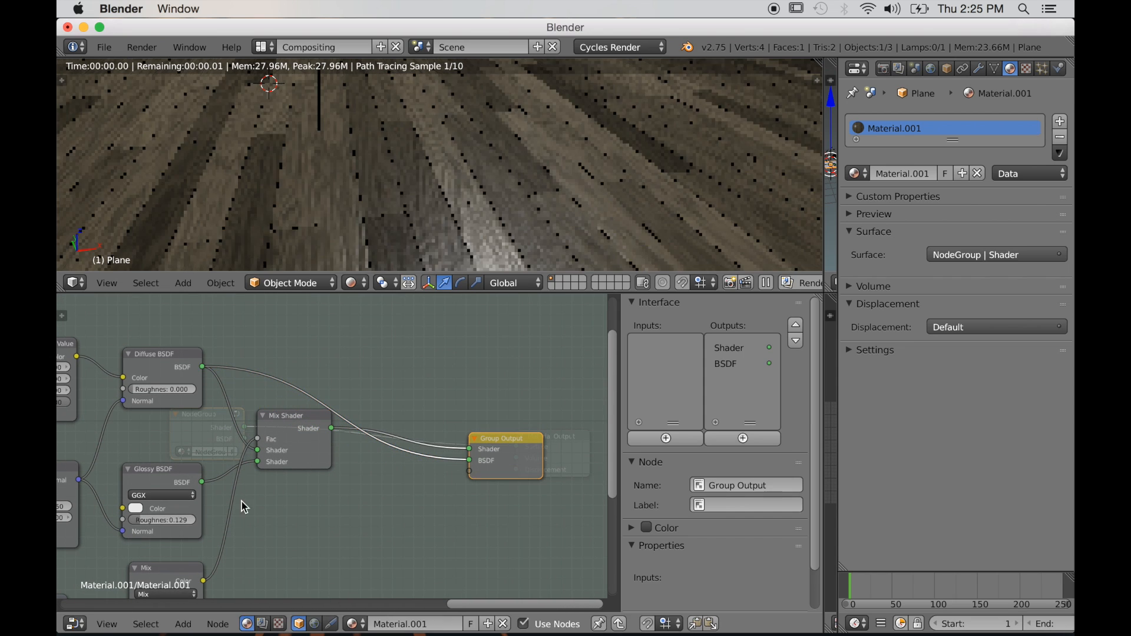
pyautogui.moveTo(202, 482); pyautogui.dragTo(470, 471)
# Rename the two new BSDF group outputs to Diffuse and Glossy.
pyautogui.doubleClick(726, 364)
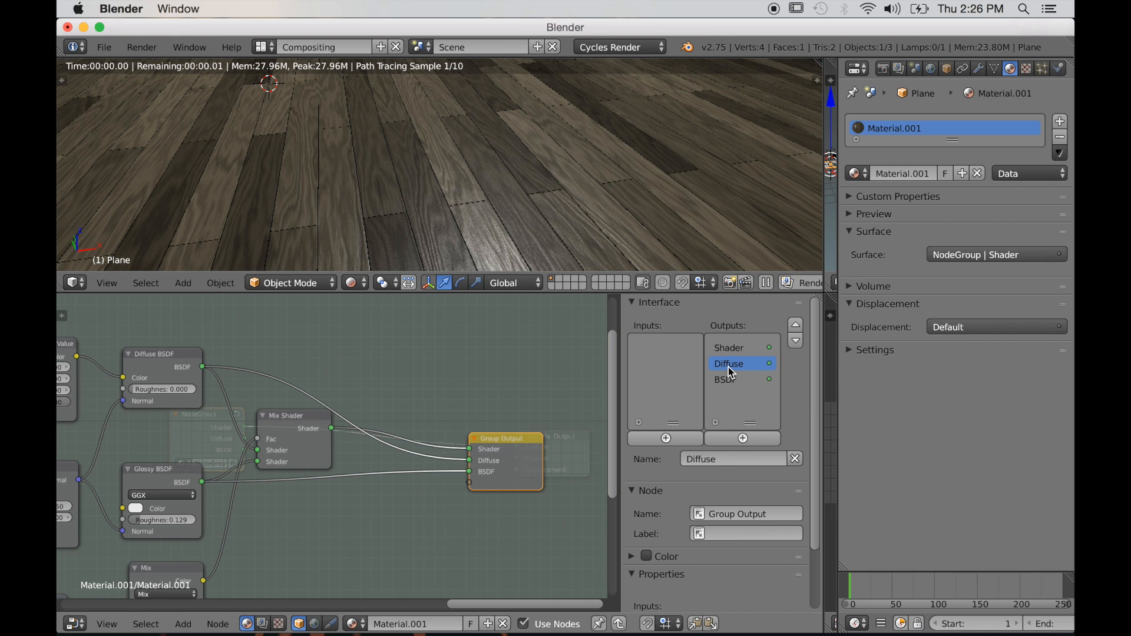
pyautogui.doubleClick(726, 380)
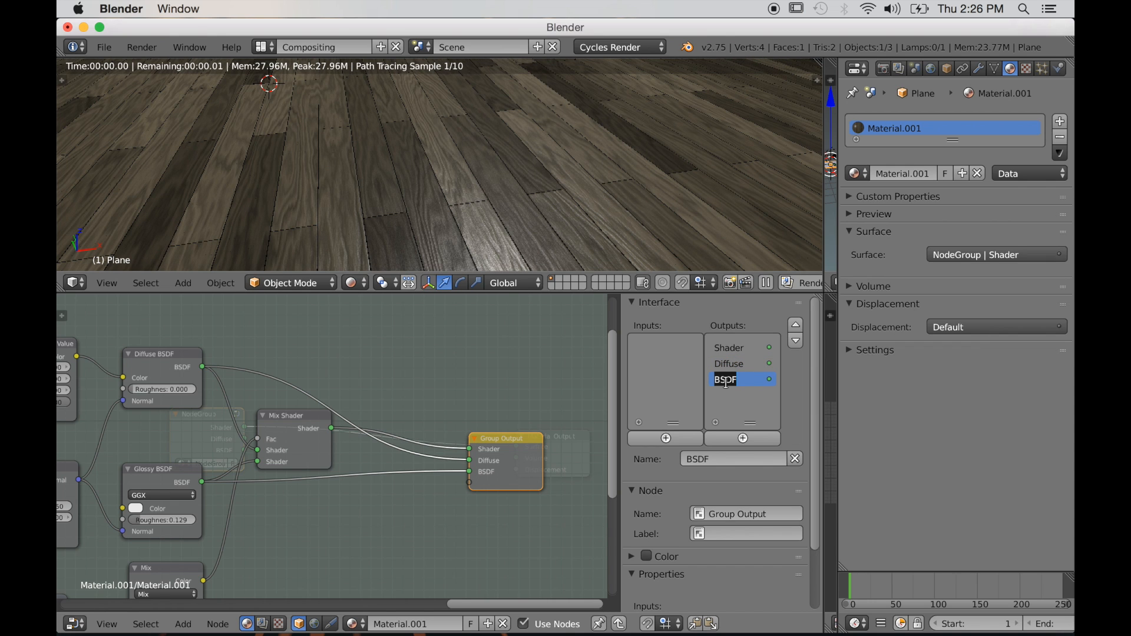
pyautogui.press('Return')
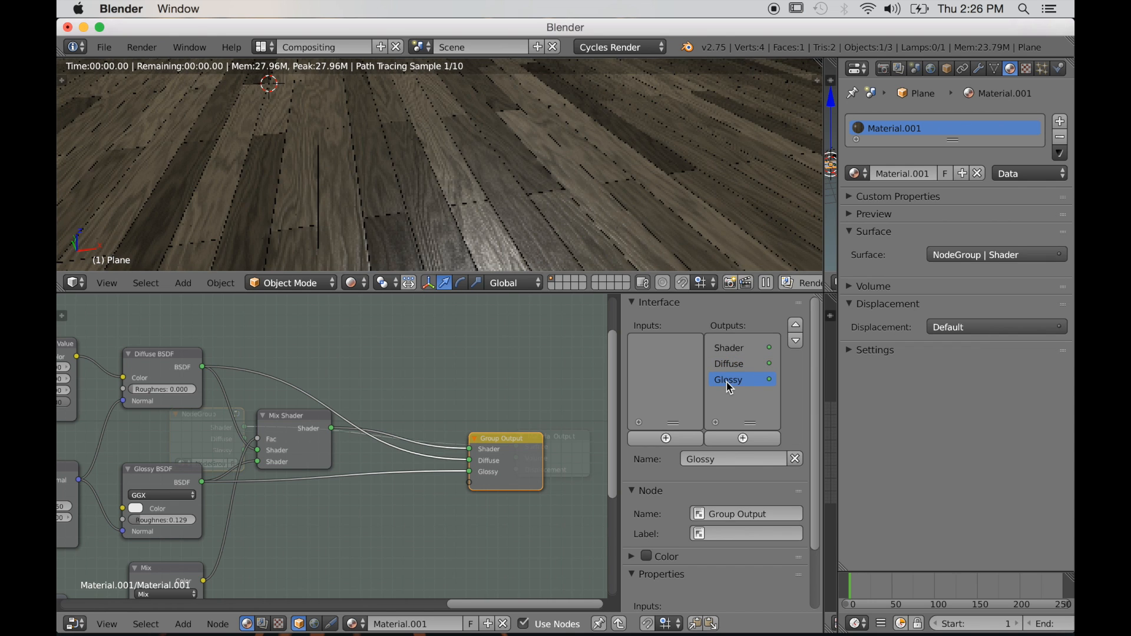
# Leave the node group and examine its output sockets in the material's main node tree.
pyautogui.scroll(-5, 387, 404)
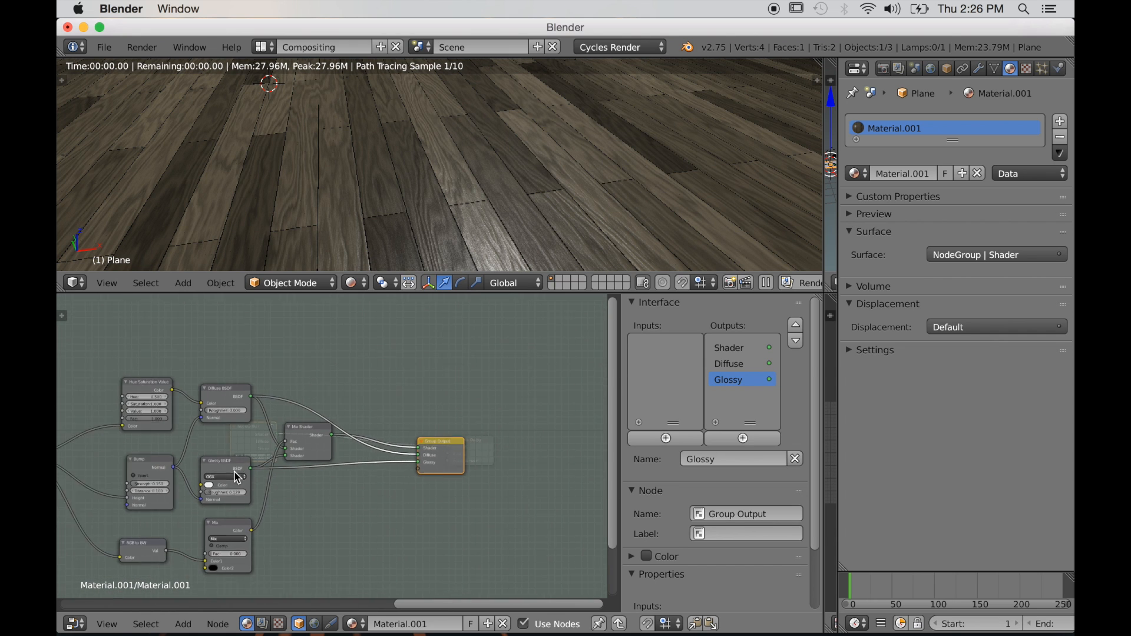
pyautogui.moveTo(247, 480); pyautogui.dragTo(478, 507, button='middle')
pyautogui.scroll(-3, 478, 506)
pyautogui.moveTo(265, 480); pyautogui.dragTo(376, 457, button='middle')
pyautogui.press('Tab')
pyautogui.scroll(1, 241, 470)
pyautogui.scroll(4, 243, 476)
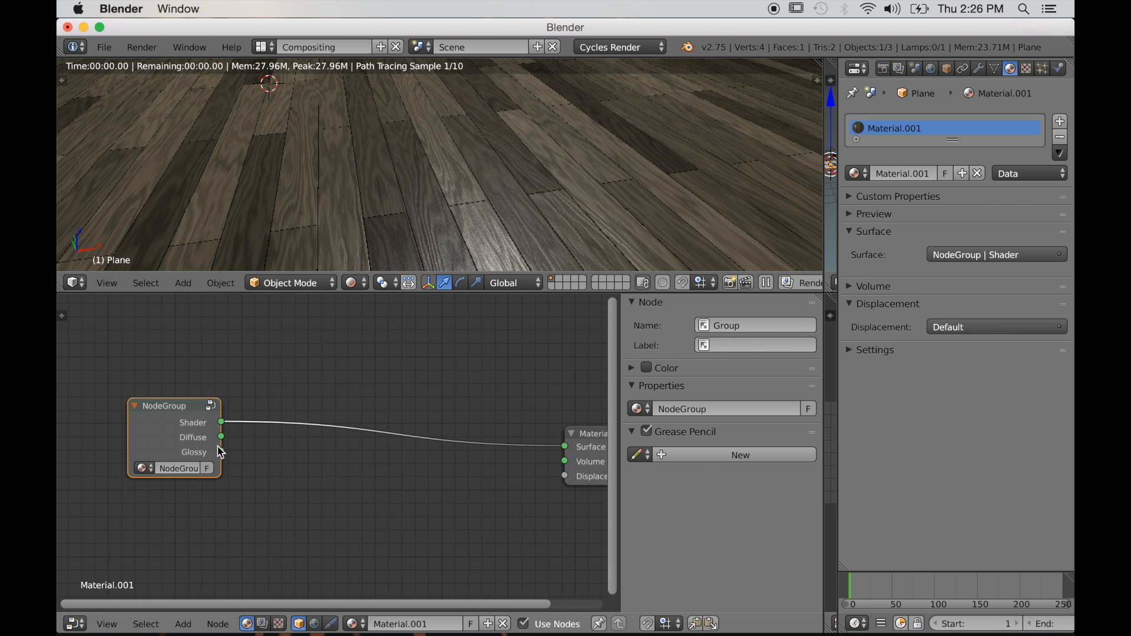
pyautogui.scroll(-3, 255, 513)
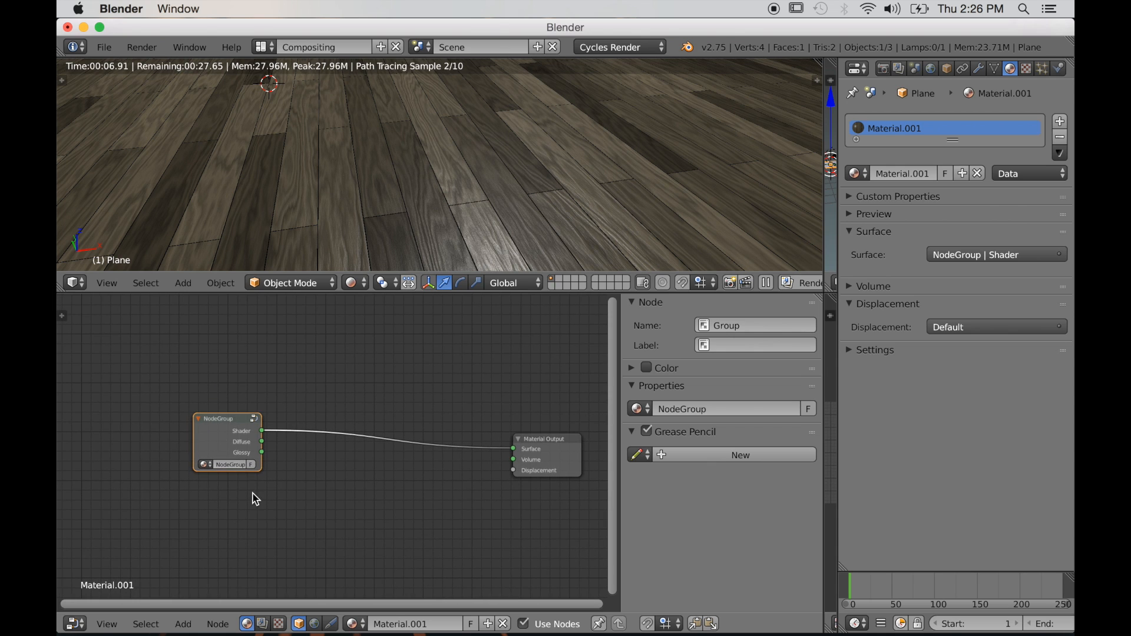
# Rename the node group as Wood Shader.
pyautogui.scroll(1, 207, 504)
pyautogui.moveTo(204, 505); pyautogui.dragTo(277, 493, button='middle')
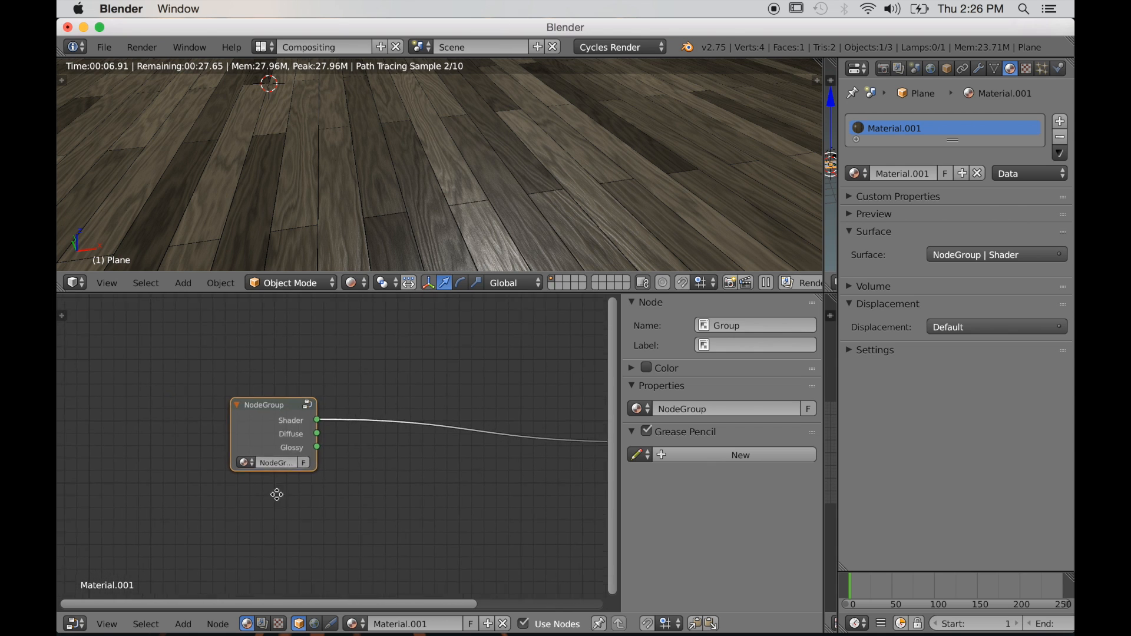
pyautogui.scroll(1, 281, 499)
pyautogui.scroll(1, 277, 499)
pyautogui.click(257, 470)
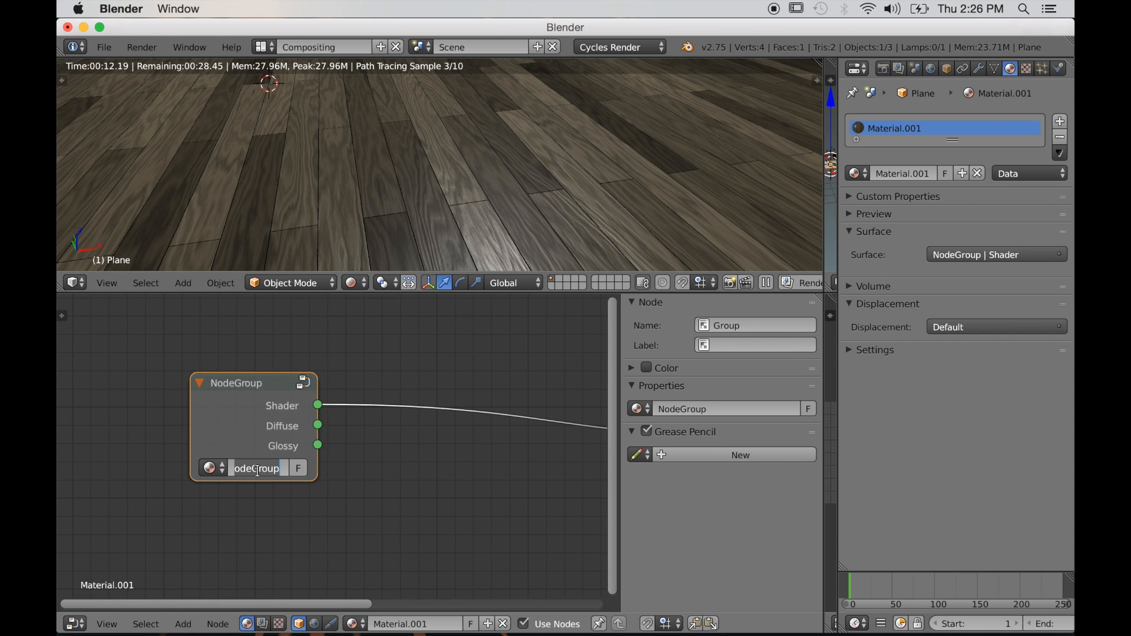
pyautogui.write('W')
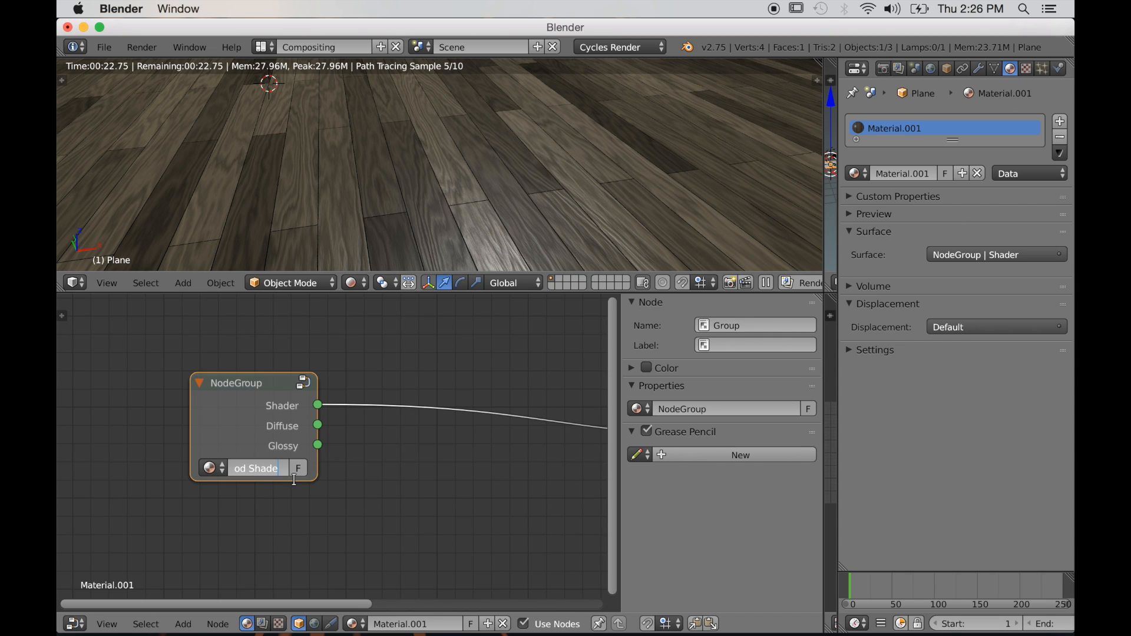
pyautogui.press('Return')
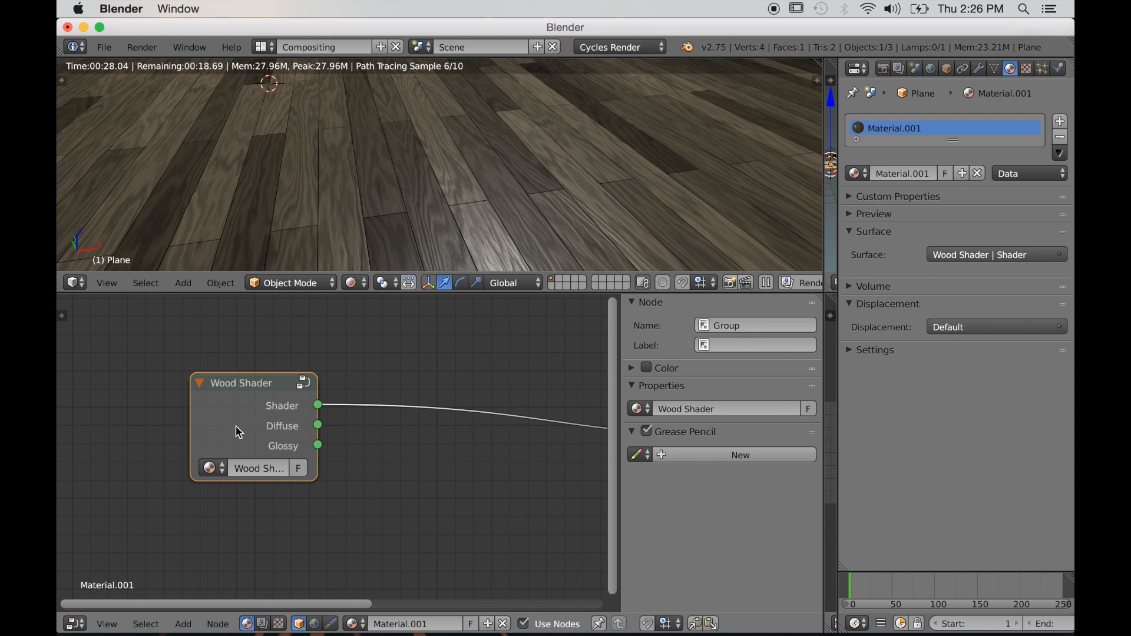
# Enter the Wood Shader group, reposition the Group Input node and link it to the Noise Texture's Scale.
pyautogui.scroll(-1, 234, 436)
pyautogui.press('Tab')
pyautogui.scroll(-6, 218, 482)
pyautogui.moveTo(218, 482); pyautogui.dragTo(289, 497, button='middle')
pyautogui.scroll(-5, 330, 466)
pyautogui.scroll(7, 255, 439)
pyautogui.scroll(5, 344, 466)
pyautogui.moveTo(228, 487); pyautogui.dragTo(177, 405)
pyautogui.moveTo(233, 438); pyautogui.dragTo(143, 488, button='middle')
pyautogui.scroll(-2, 133, 490)
pyautogui.moveTo(146, 465); pyautogui.dragTo(495, 437)
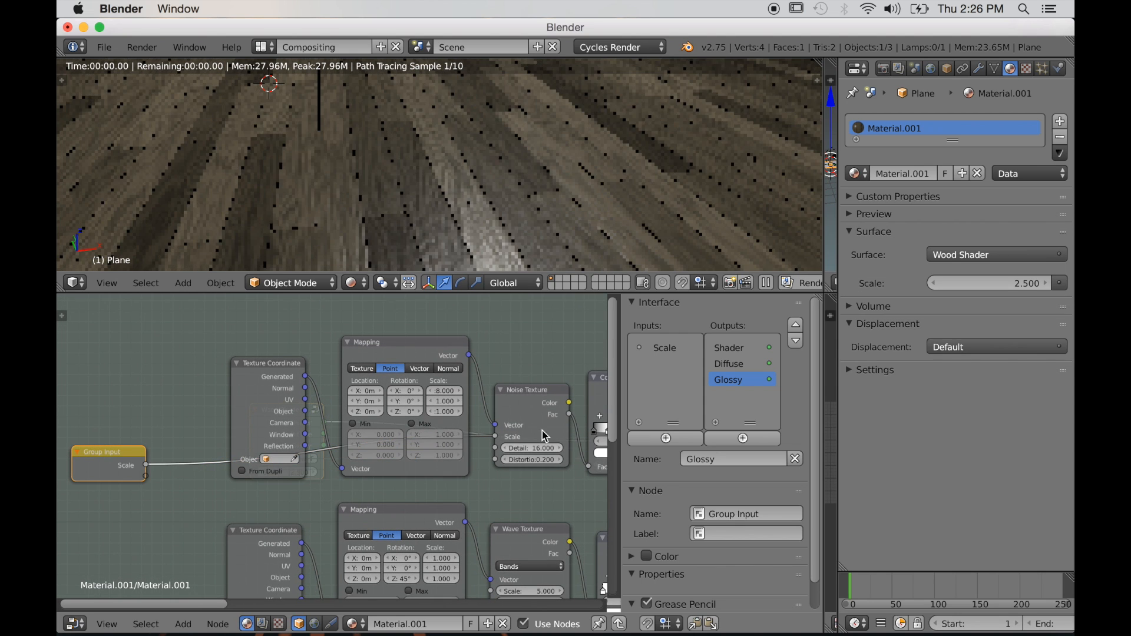
pyautogui.scroll(-2, 460, 523)
pyautogui.moveTo(460, 523); pyautogui.dragTo(429, 523, button='middle')
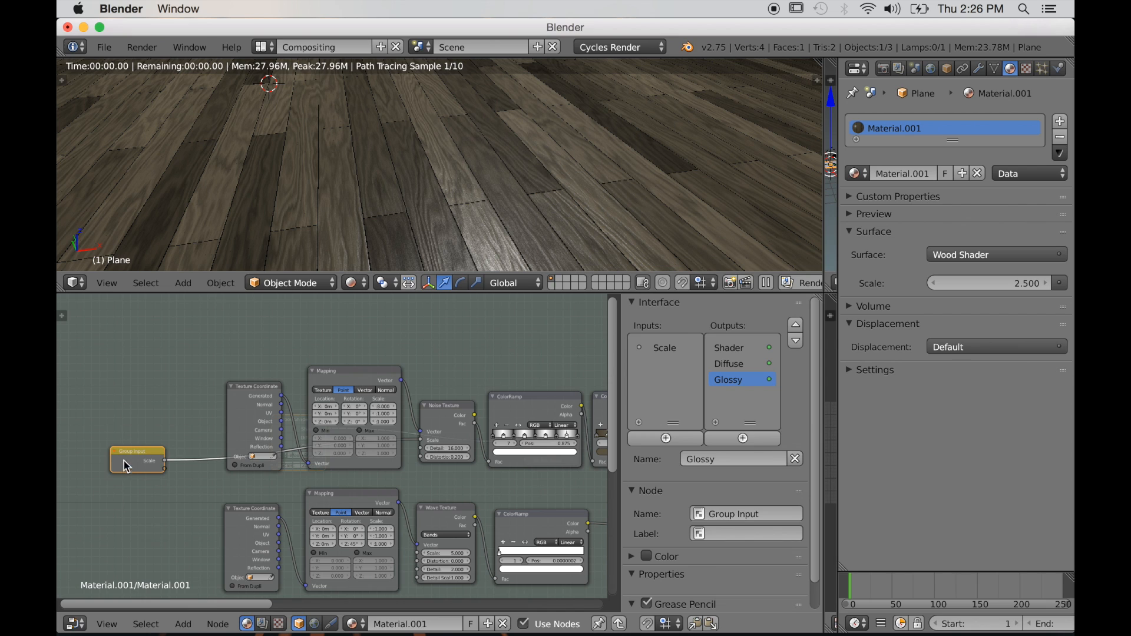
# Shift the Group Input node slightly and rename its Scale input as Wood Scale.
pyautogui.moveTo(126, 466); pyautogui.dragTo(145, 489)
pyautogui.click(658, 354)
pyautogui.doubleClick(655, 351)
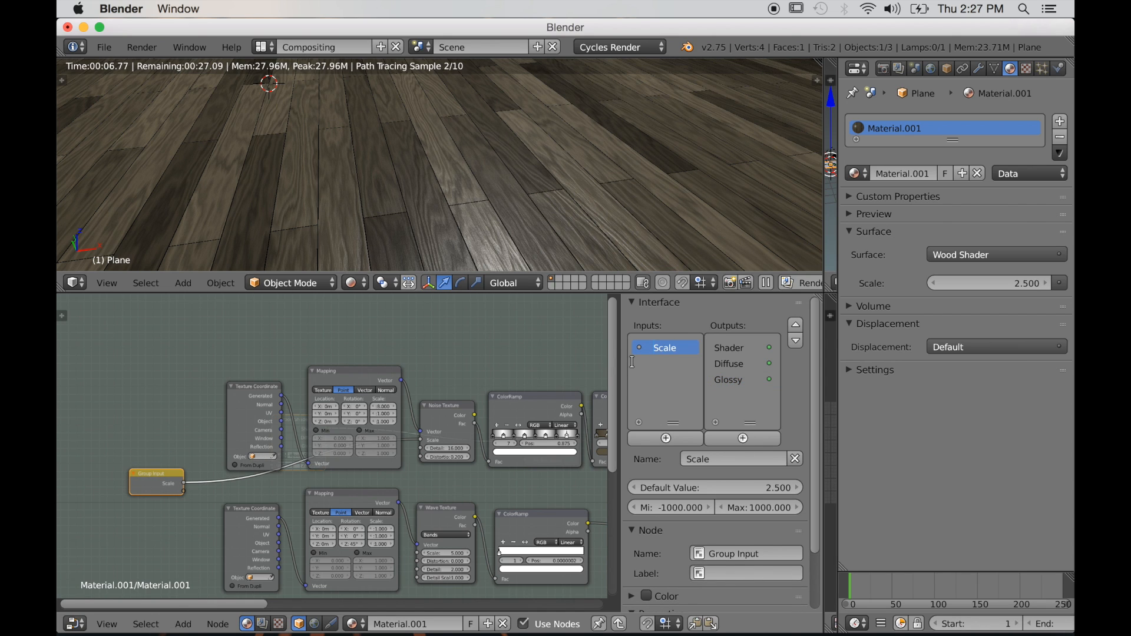
pyautogui.write('Wood Scale')
pyautogui.press('Return')
# Examine the group's texture, color ramp and mix nodes for further parameters to expose.
pyautogui.press('Home')
pyautogui.moveTo(349, 439); pyautogui.dragTo(216, 500, button='middle')
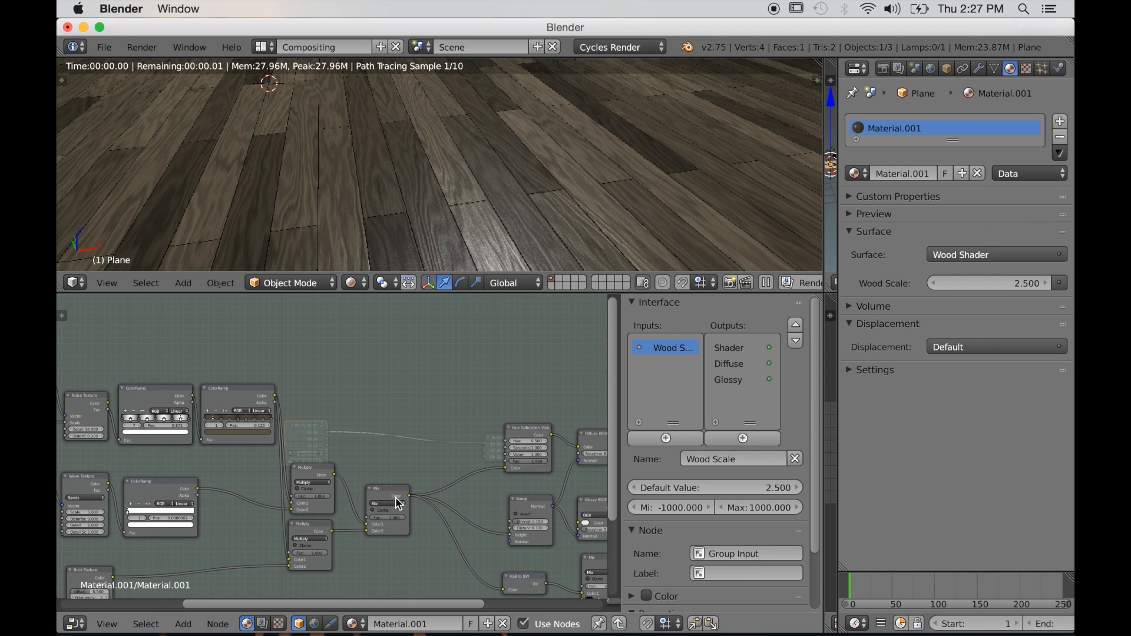
pyautogui.scroll(-3, 420, 462)
pyautogui.scroll(-2, 376, 475)
pyautogui.moveTo(127, 447); pyautogui.dragTo(213, 447, button='middle')
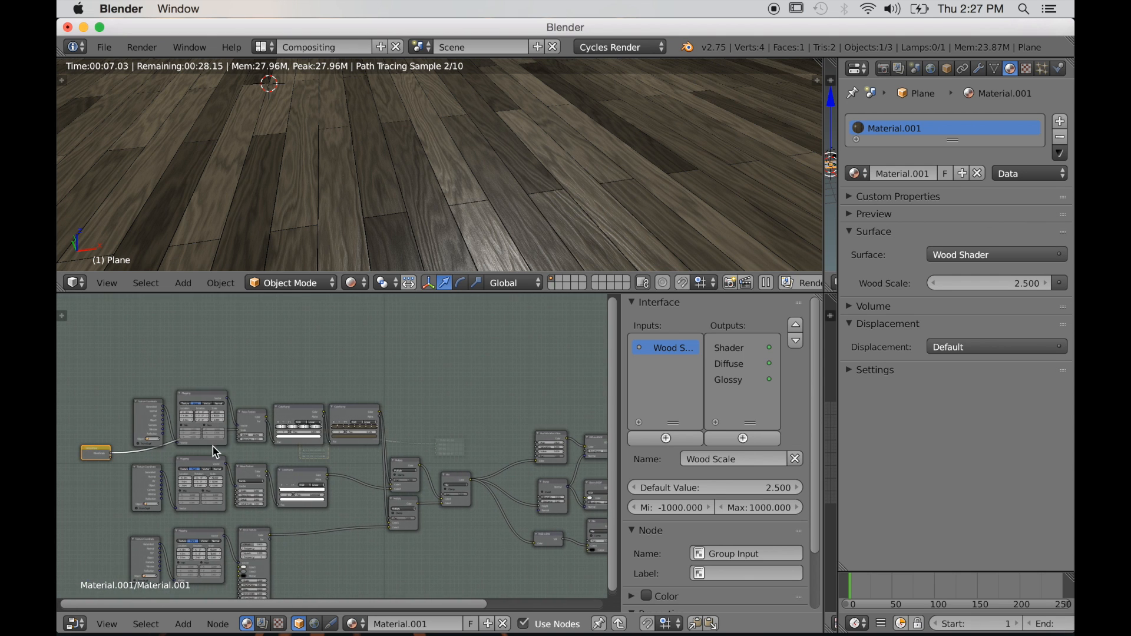
pyautogui.scroll(3, 111, 464)
pyautogui.moveTo(103, 476); pyautogui.dragTo(220, 466, button='middle')
pyautogui.scroll(6, 281, 465)
pyautogui.scroll(-1, 318, 469)
pyautogui.scroll(-2, 427, 497)
pyautogui.moveTo(430, 498); pyautogui.dragTo(289, 476, button='middle')
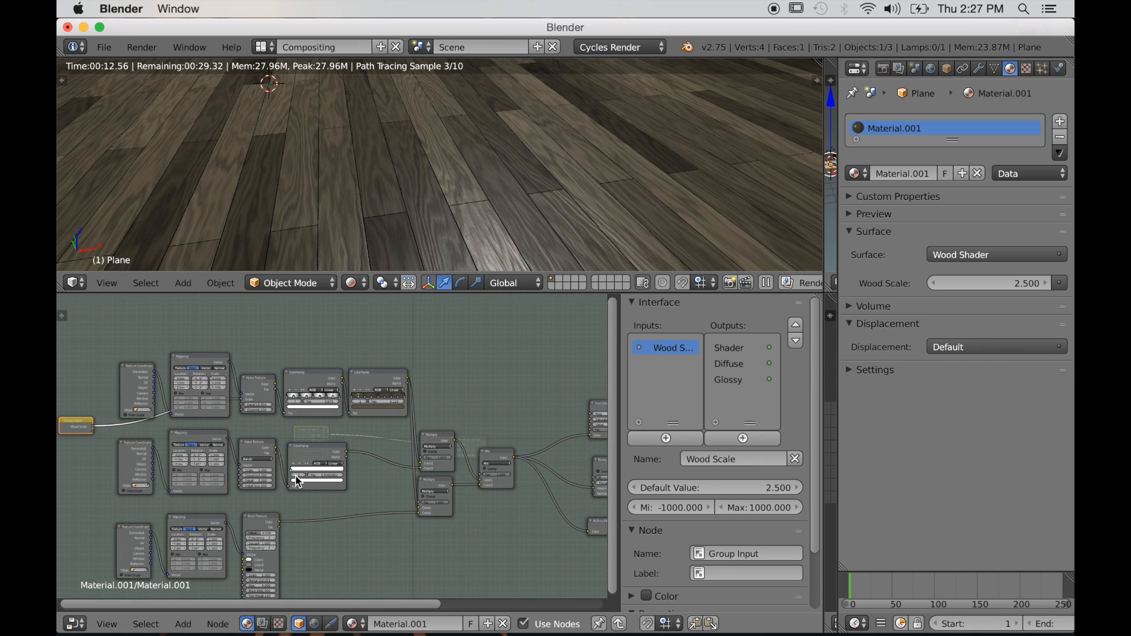
# Move the Group Input near the Hue Saturation Value node and link it to that node's Saturation and Value.
pyautogui.scroll(-1, 209, 457)
pyautogui.moveTo(112, 434); pyautogui.dragTo(118, 439)
pyautogui.press('g')
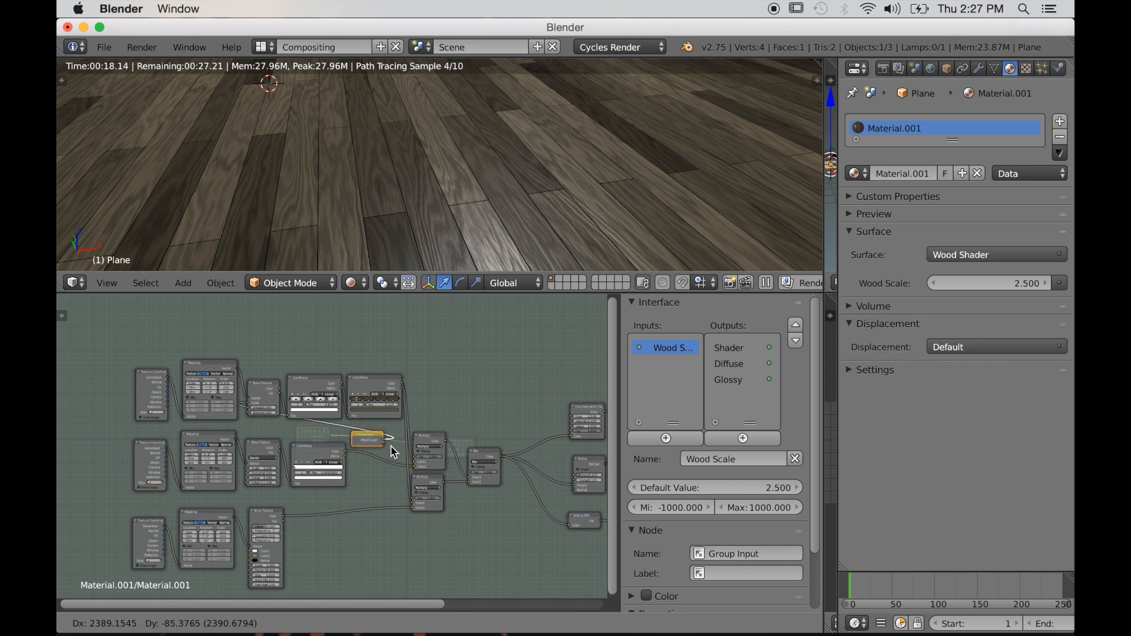
pyautogui.click(462, 433)
pyautogui.scroll(4, 422, 472)
pyautogui.moveTo(421, 472); pyautogui.dragTo(174, 488, button='middle')
pyautogui.scroll(5, 242, 472)
pyautogui.moveTo(170, 427); pyautogui.dragTo(401, 405)
pyautogui.moveTo(198, 436); pyautogui.dragTo(400, 414)
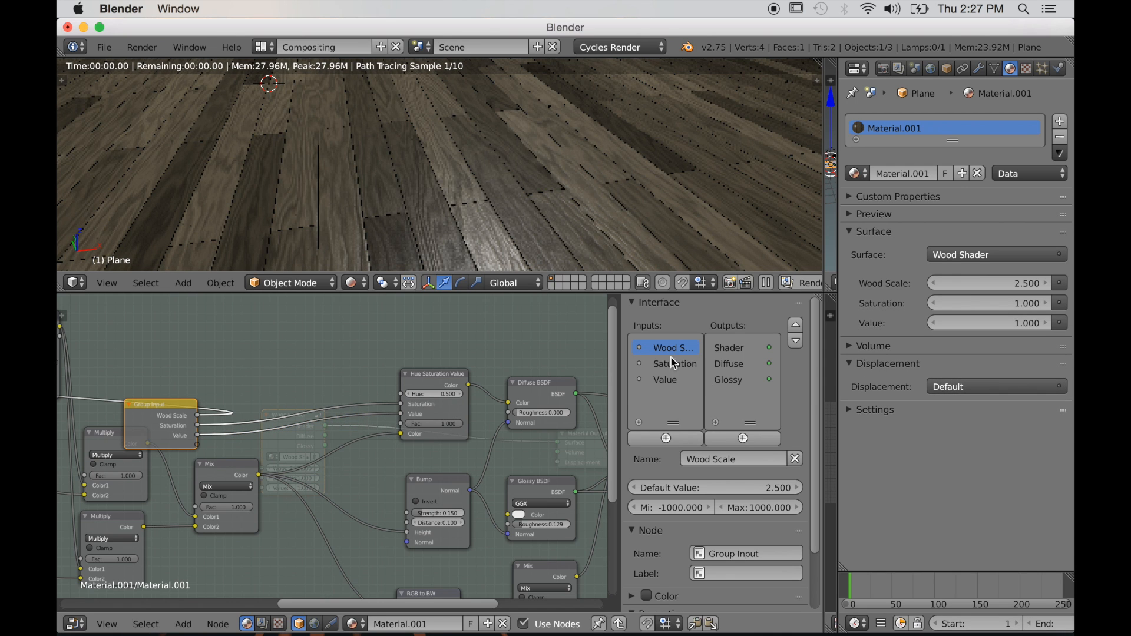
# Move the Group Input node back to the start of the node tree, beside the Texture Coordinate nodes.
pyautogui.scroll(-1, 194, 506)
pyautogui.moveTo(198, 506); pyautogui.dragTo(496, 517, button='middle')
pyautogui.scroll(-3, 404, 501)
pyautogui.scroll(-5, 492, 517)
pyautogui.moveTo(355, 519); pyautogui.dragTo(371, 521, button='middle')
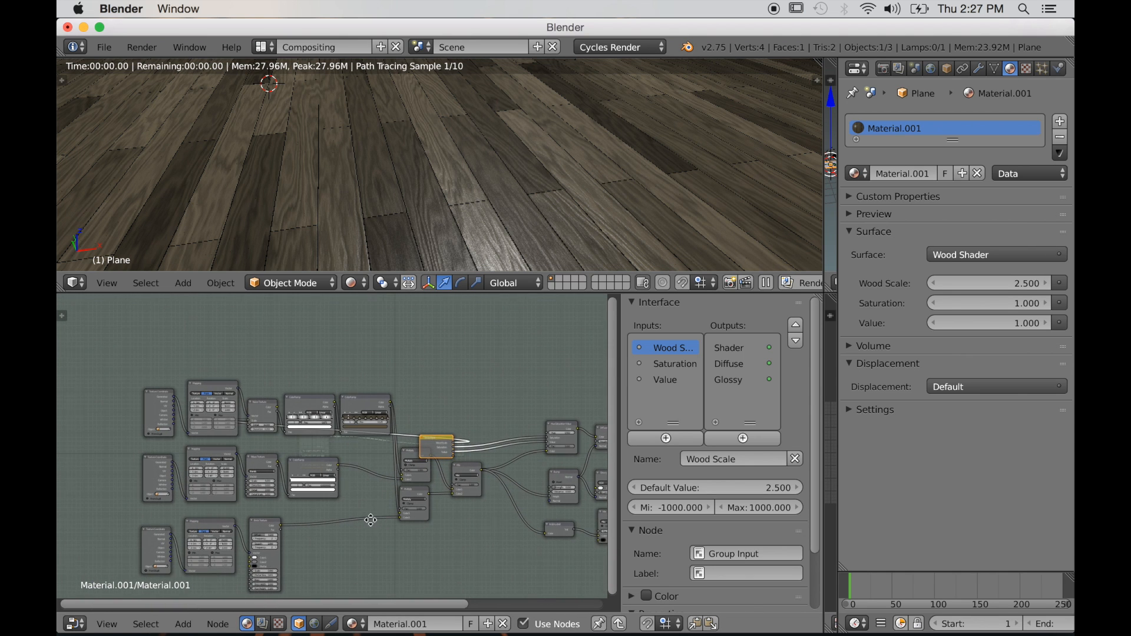
pyautogui.moveTo(430, 448); pyautogui.dragTo(76, 436)
# Set the factor of the Mix node combining the two Multiply nodes to 0 and expose it through the Group Input.
pyautogui.moveTo(155, 486); pyautogui.dragTo(261, 471, button='middle')
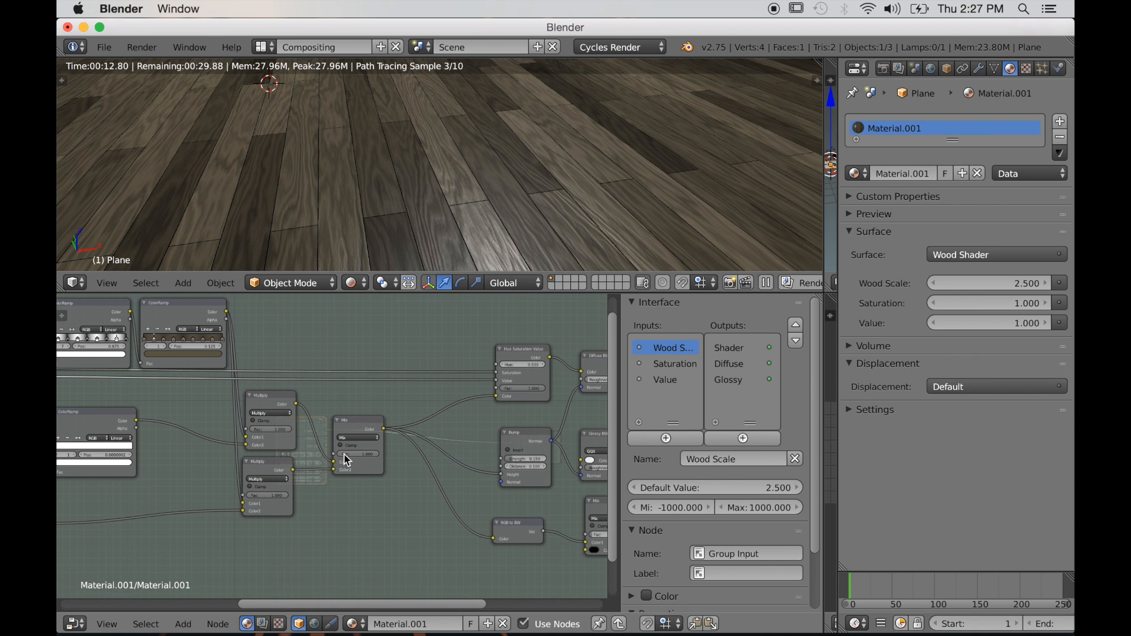
pyautogui.moveTo(376, 454); pyautogui.dragTo(339, 454)
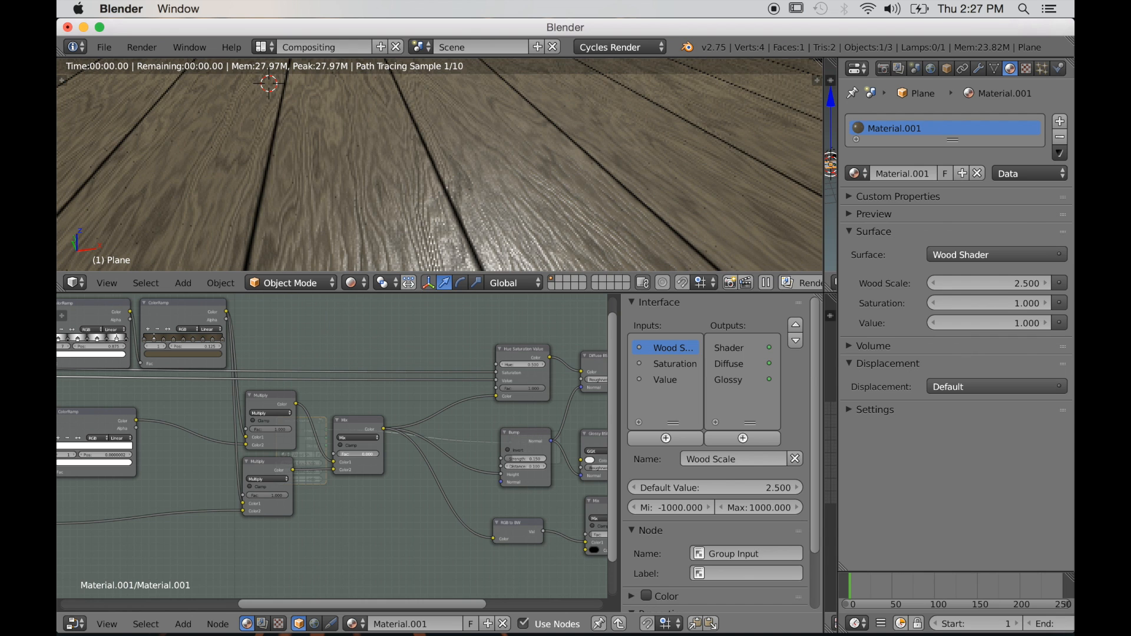
pyautogui.scroll(-10, 260, 485)
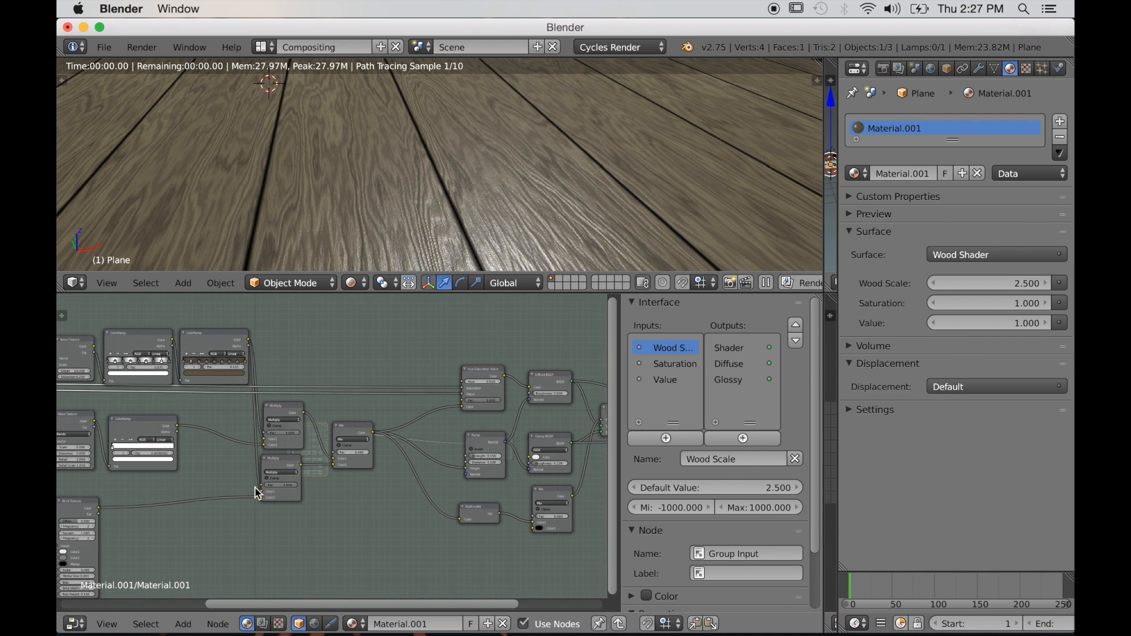
pyautogui.moveTo(194, 475); pyautogui.dragTo(250, 452, button='middle')
pyautogui.scroll(2, 335, 486)
pyautogui.scroll(3, 242, 446)
pyautogui.moveTo(89, 402); pyautogui.dragTo(501, 446)
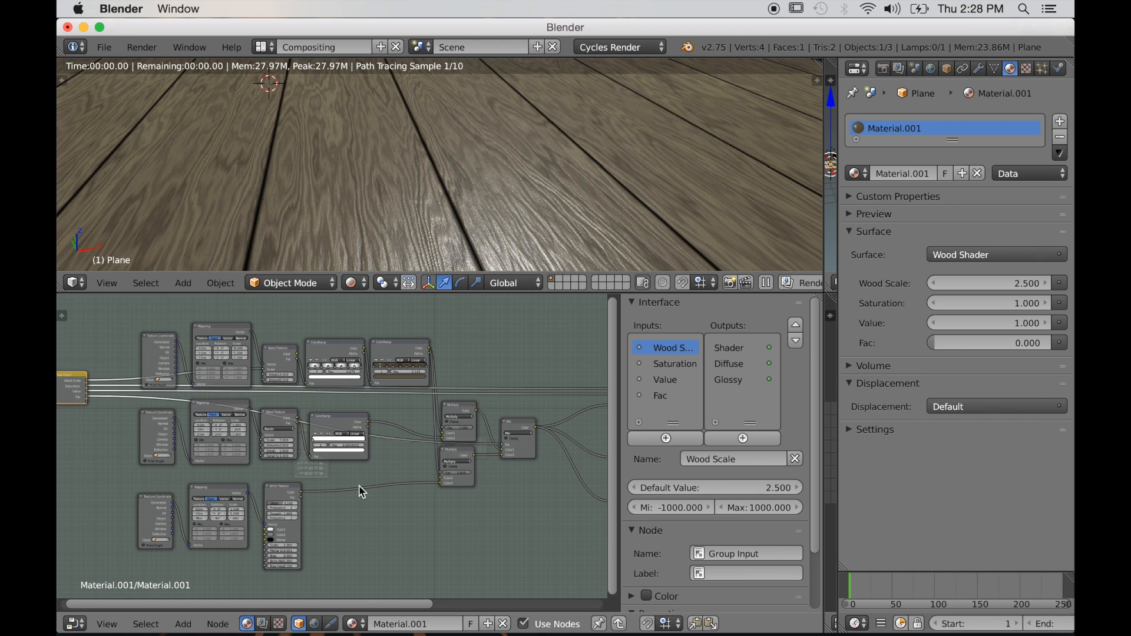
# Rename the group's Fac input as Planks/Floor.
pyautogui.doubleClick(658, 396)
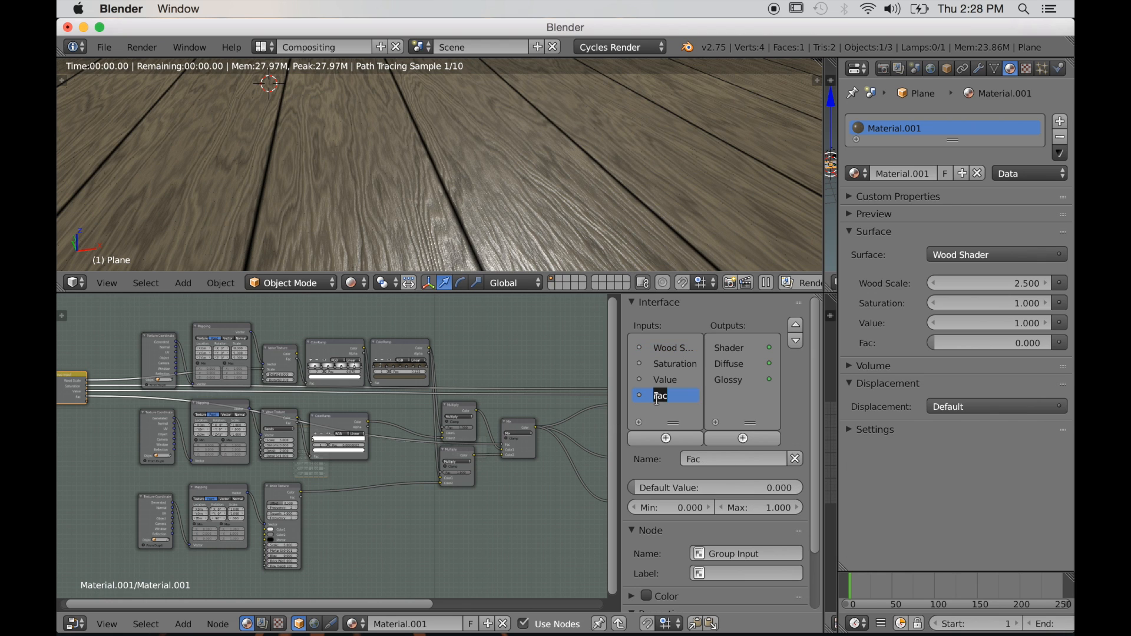
pyautogui.write('Plan')
pyautogui.press('Return')
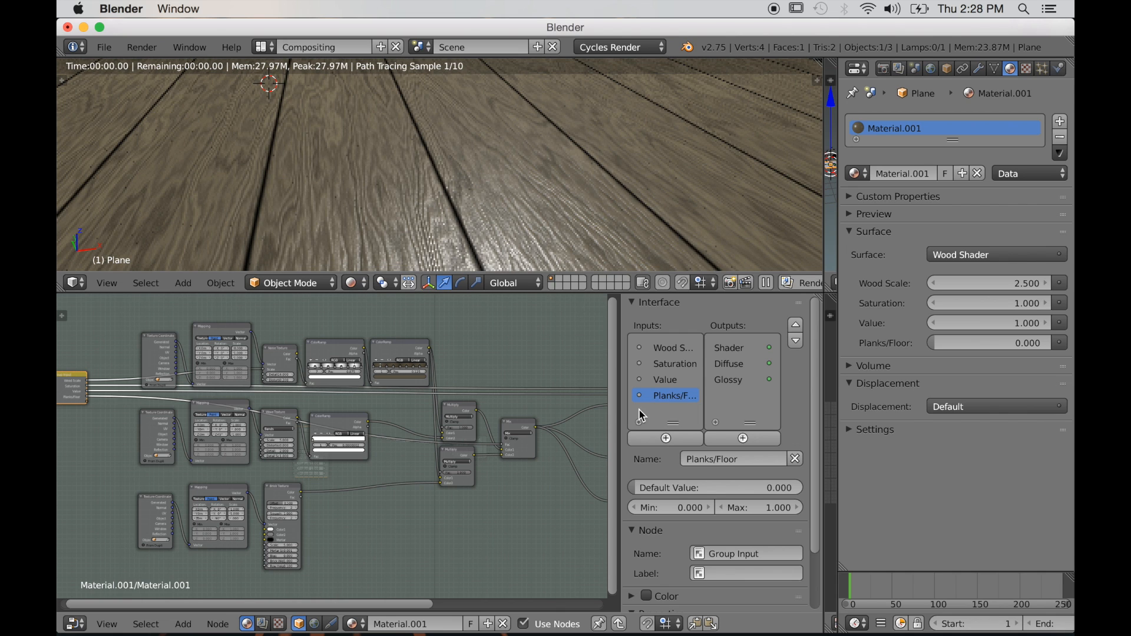
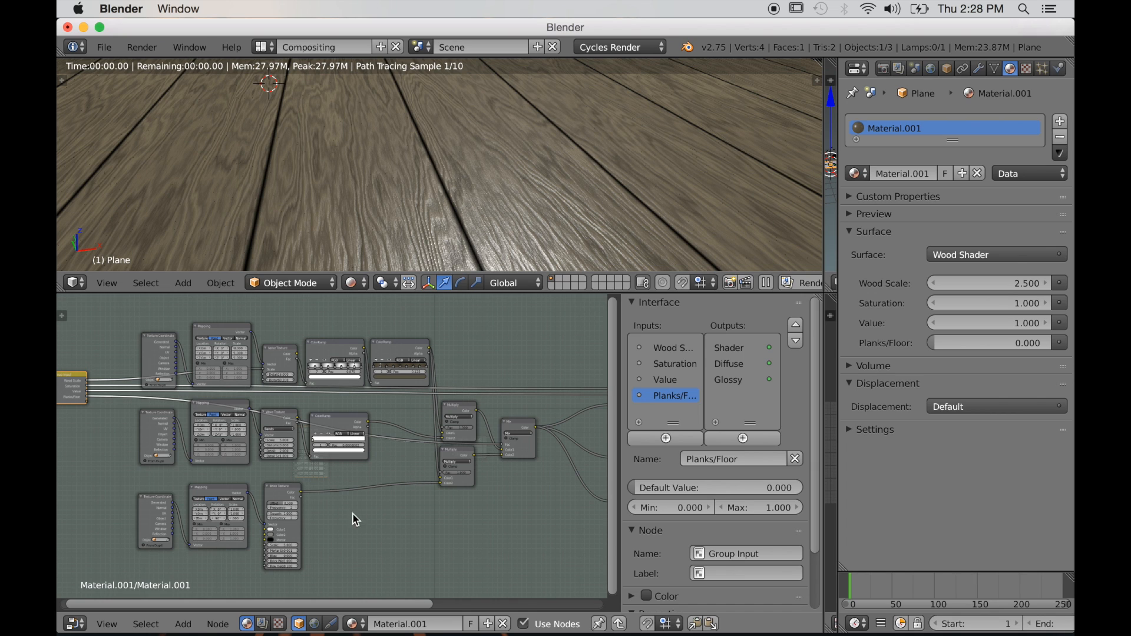
# Return to the main node tree and test the Wood Shader's Planks/Floor input at 1.000, then set it back to 0.000.
pyautogui.press('Tab')
pyautogui.scroll(4, 344, 511)
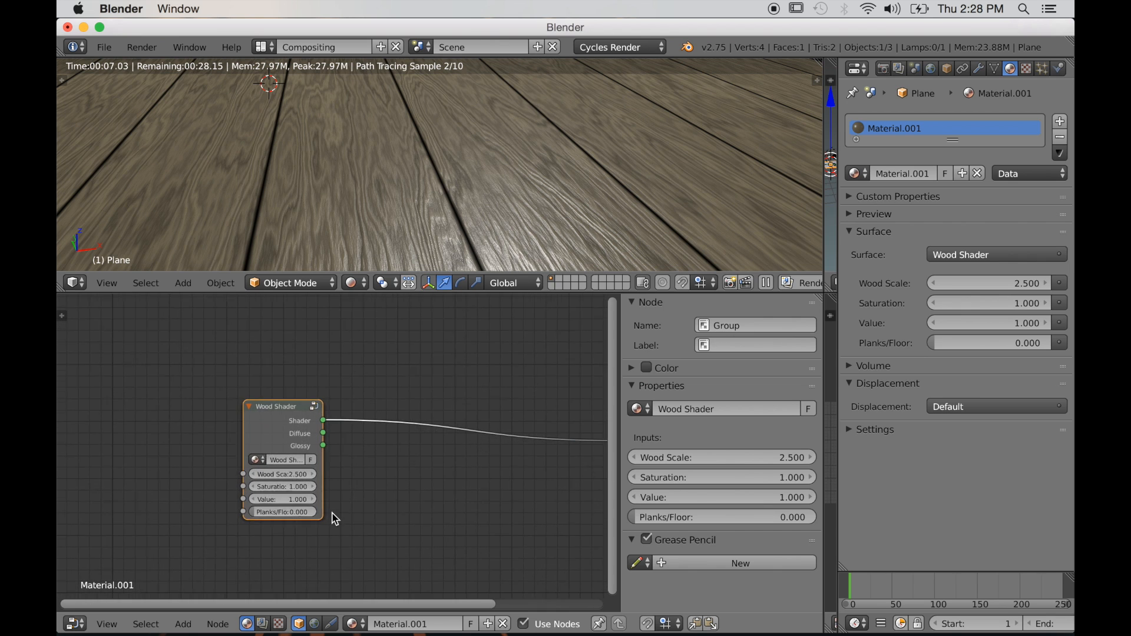
pyautogui.scroll(2, 336, 516)
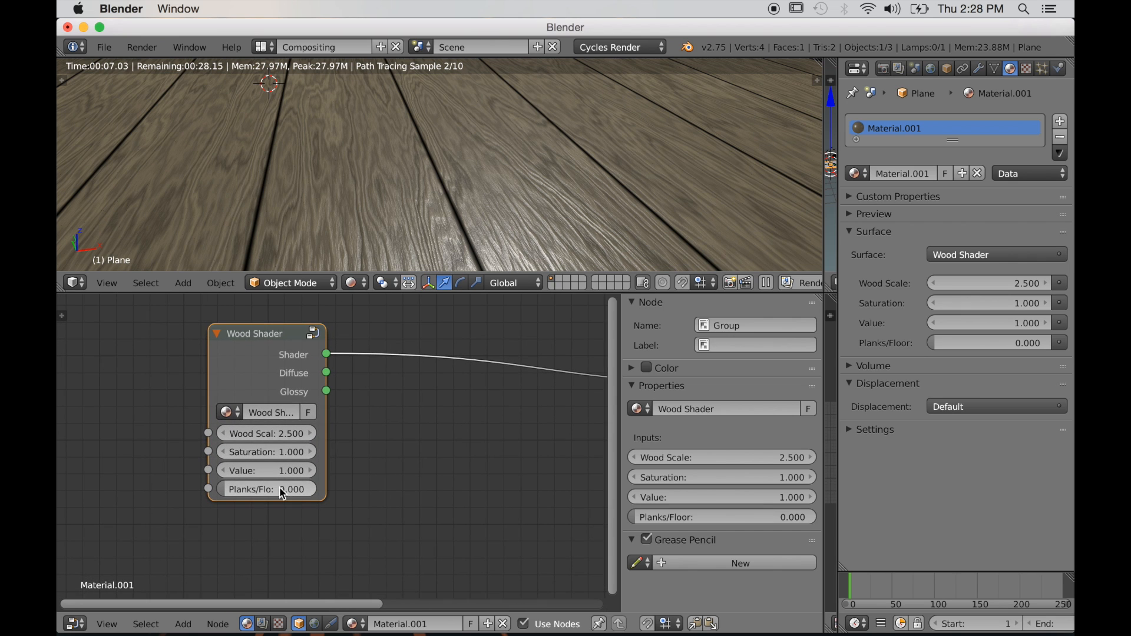
pyautogui.moveTo(228, 488); pyautogui.dragTo(325, 488)
pyautogui.moveTo(437, 216); pyautogui.dragTo(419, 235, button='middle')
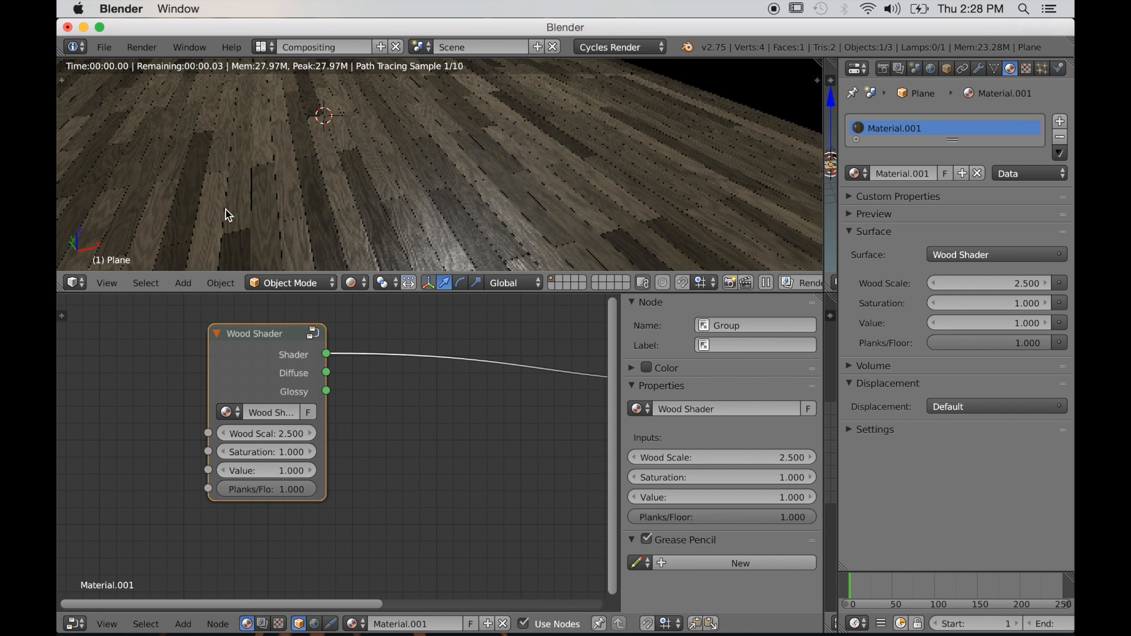
pyautogui.scroll(2, 290, 533)
pyautogui.scroll(-1, 302, 539)
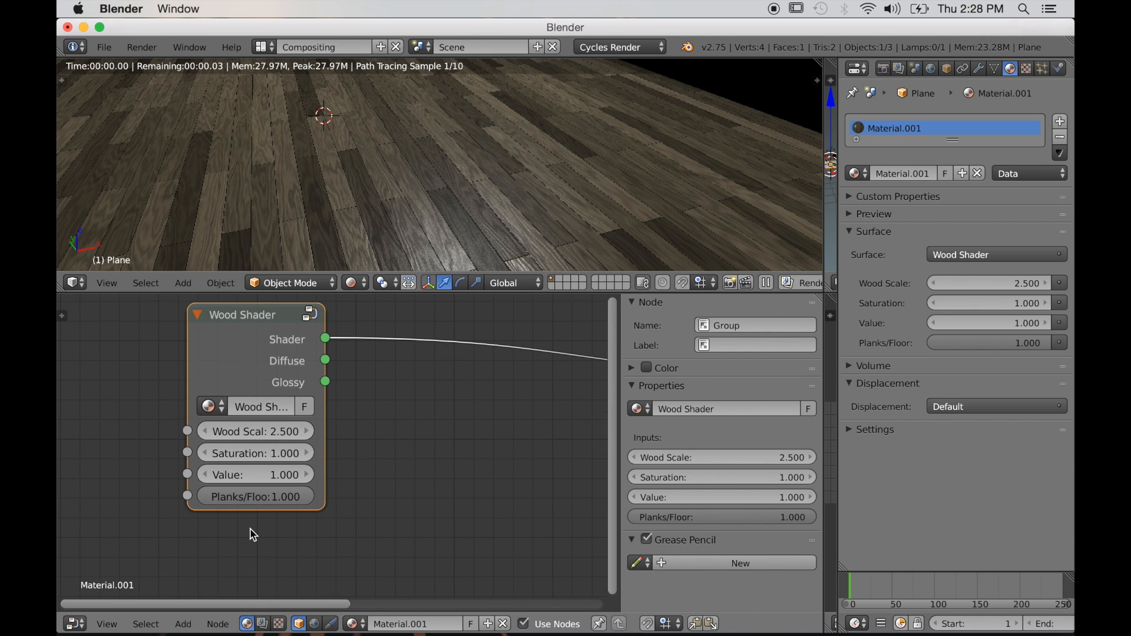
pyautogui.moveTo(288, 497); pyautogui.dragTo(198, 497)
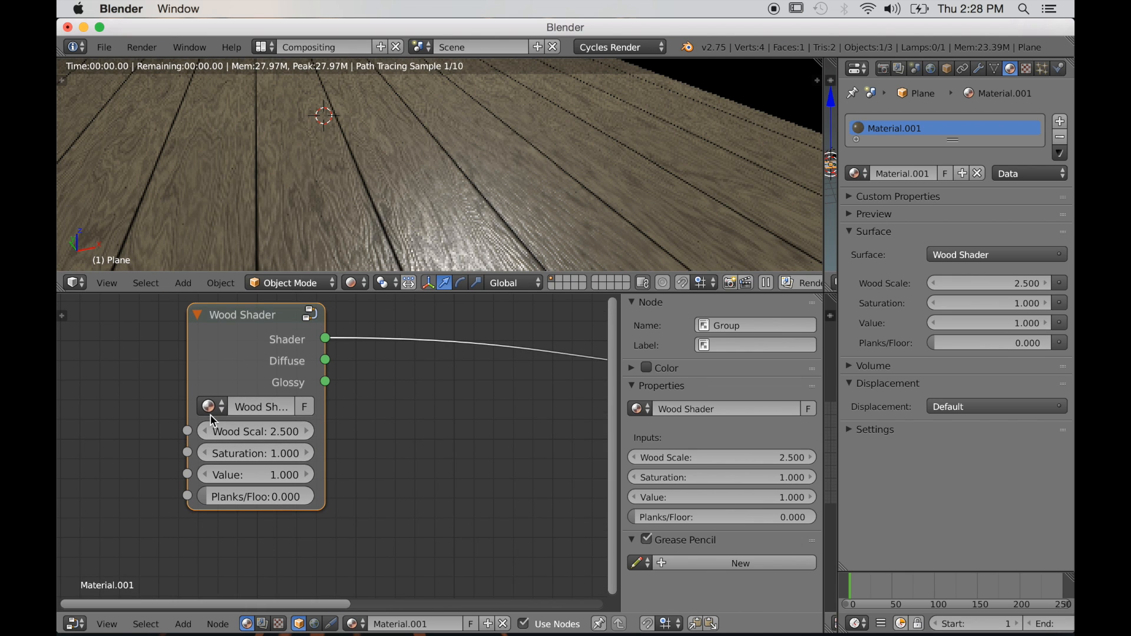
pyautogui.scroll(-1, 318, 496)
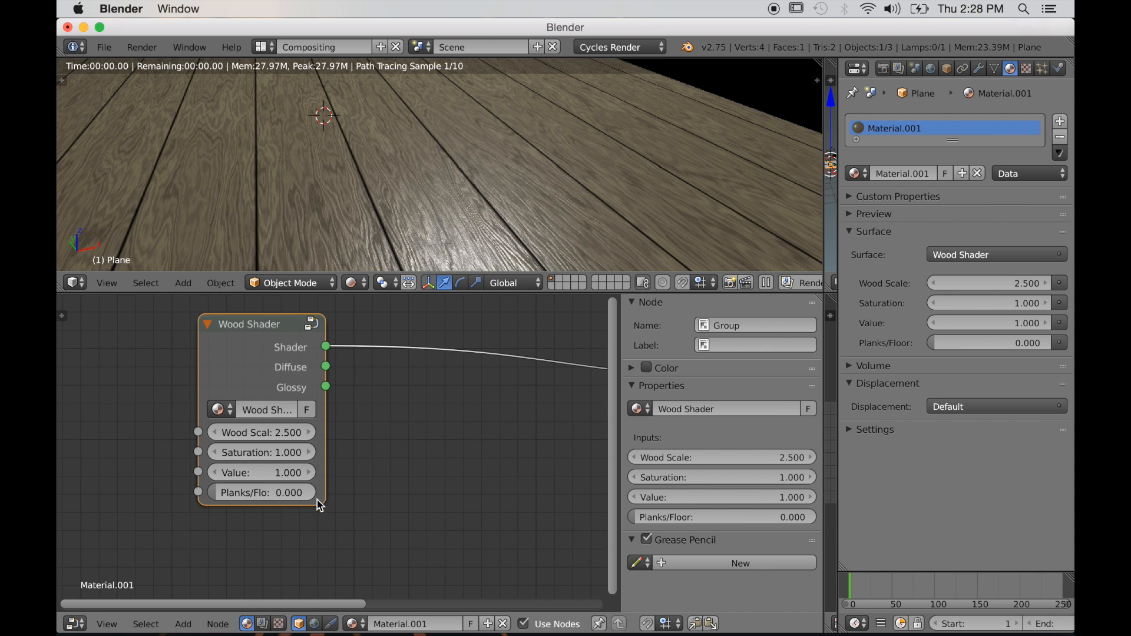
# Open the Wood Shader group for editing and move the Group Input node beside the two Multiply nodes.
pyautogui.press('Tab')
pyautogui.scroll(-4, 307, 512)
pyautogui.scroll(-5, 299, 519)
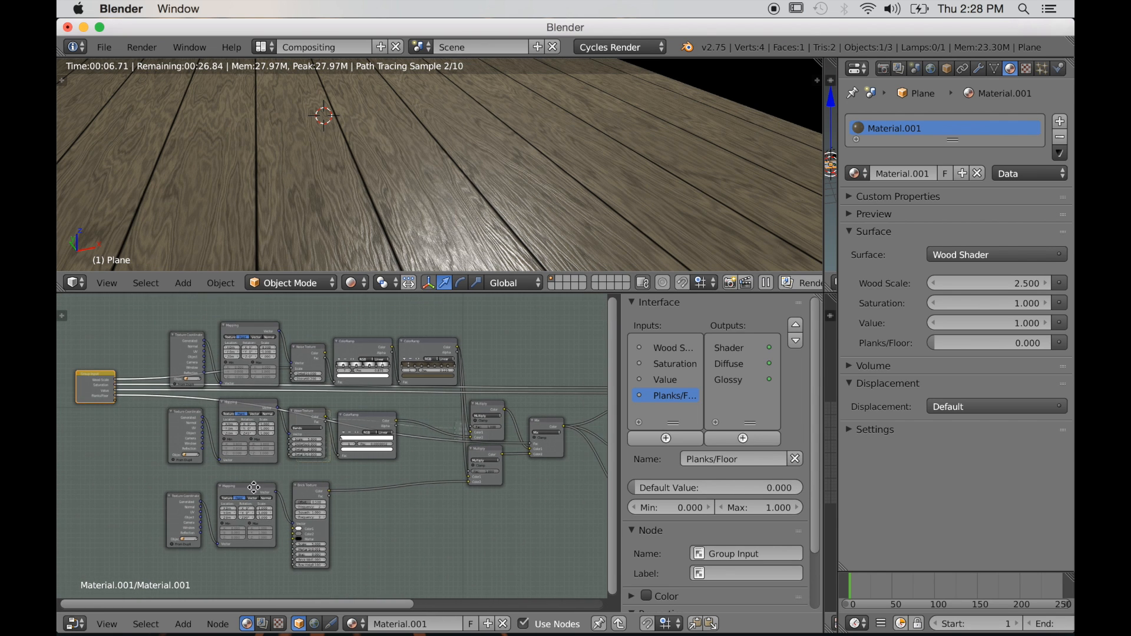
pyautogui.moveTo(257, 484); pyautogui.dragTo(247, 491, button='middle')
pyautogui.scroll(2, 107, 413)
pyautogui.moveTo(145, 426); pyautogui.dragTo(276, 469, button='middle')
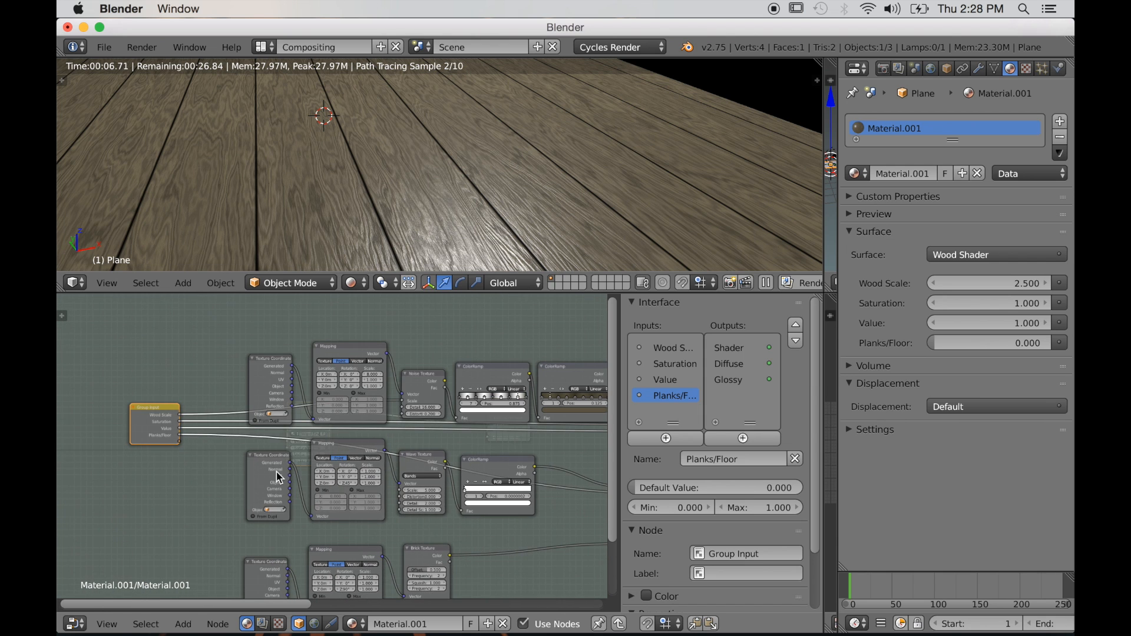
pyautogui.moveTo(155, 426); pyautogui.dragTo(525, 539)
pyautogui.moveTo(508, 566); pyautogui.dragTo(253, 469, button='middle')
pyautogui.scroll(1, 332, 451)
pyautogui.scroll(1, 332, 456)
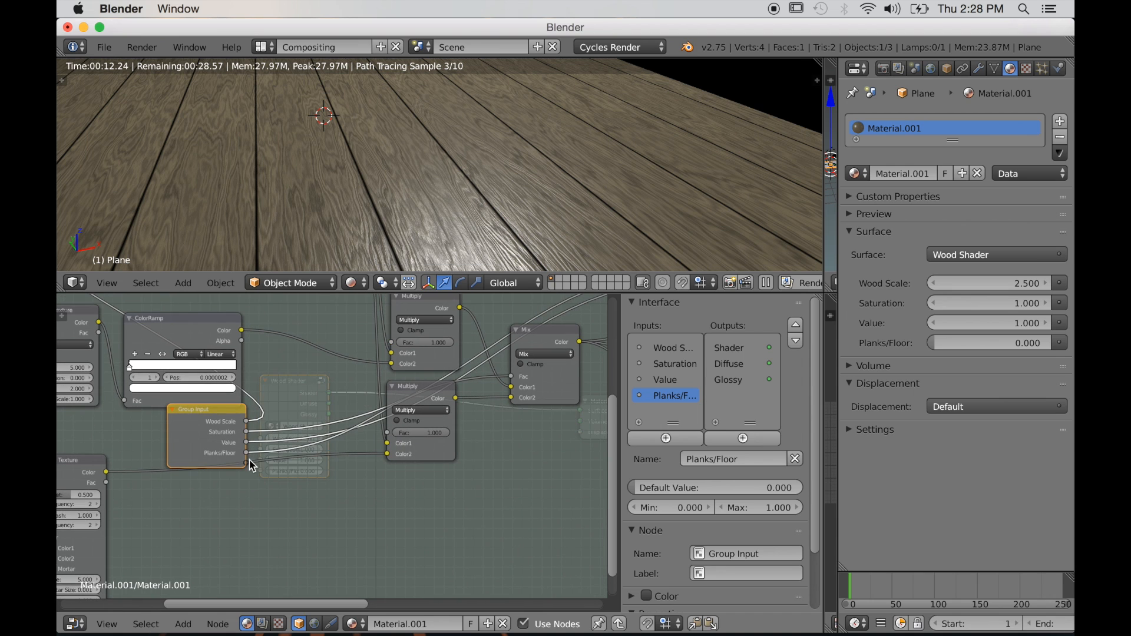
# Expose the factors of both Multiply nodes through the Group Input, and move that node back to the start of the tree.
pyautogui.moveTo(247, 463); pyautogui.dragTo(263, 473)
pyautogui.moveTo(365, 377); pyautogui.dragTo(391, 344)
pyautogui.moveTo(246, 472); pyautogui.dragTo(387, 433)
pyautogui.scroll(-5, 336, 461)
pyautogui.moveTo(312, 459); pyautogui.dragTo(601, 408)
pyautogui.scroll(-1, 439, 486)
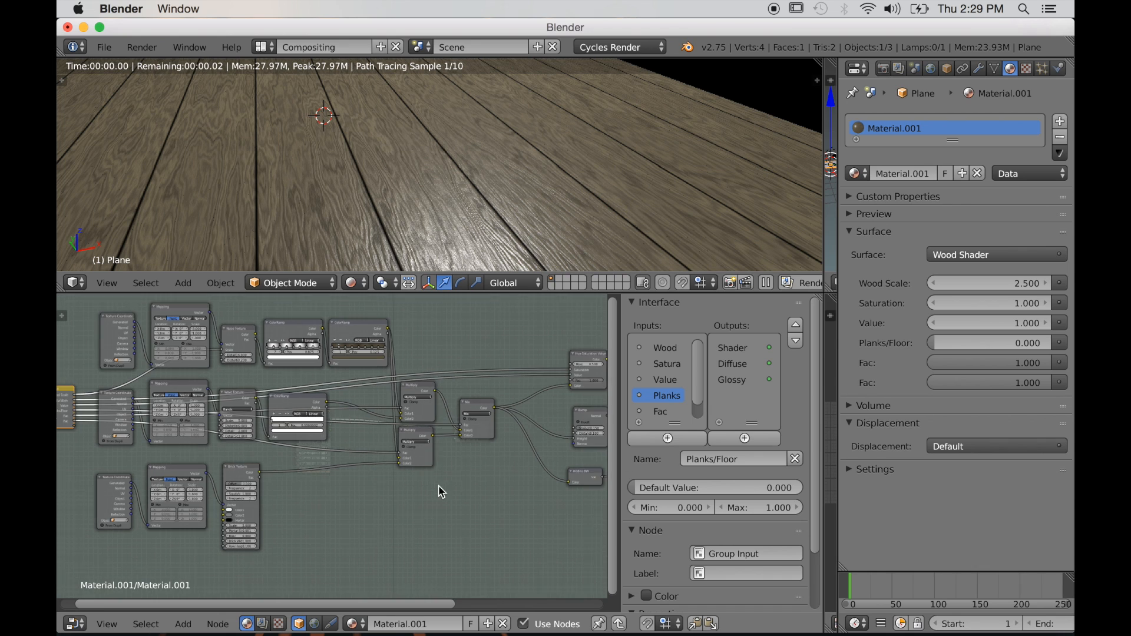
# Rename the group's first new Fac input as Plank Strength.
pyautogui.scroll(-1, 441, 492)
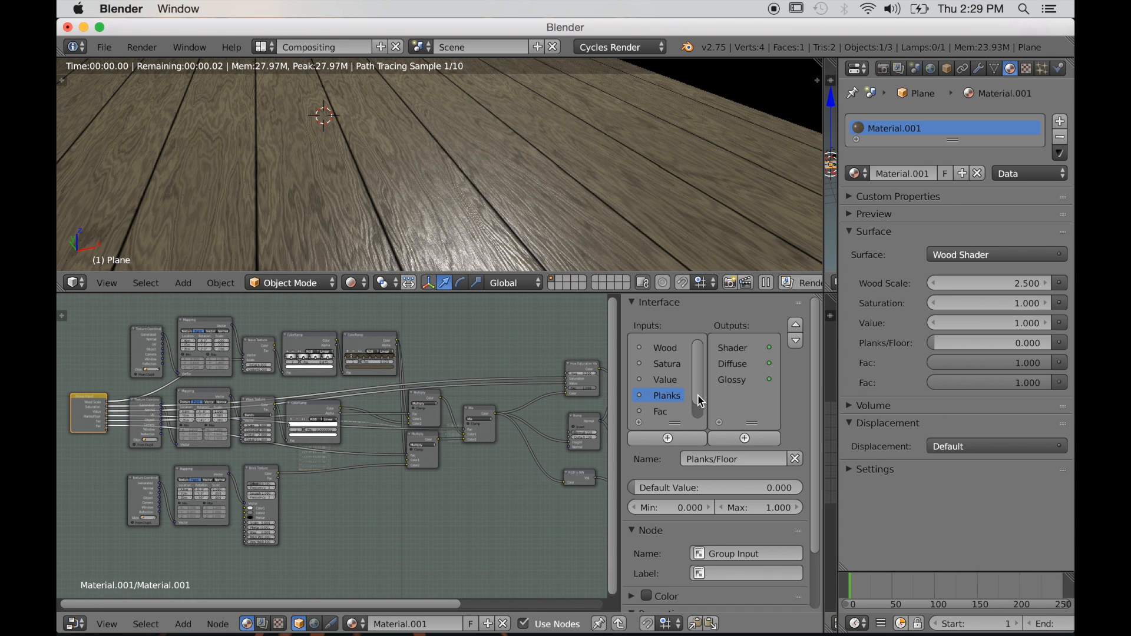
pyautogui.write('P')
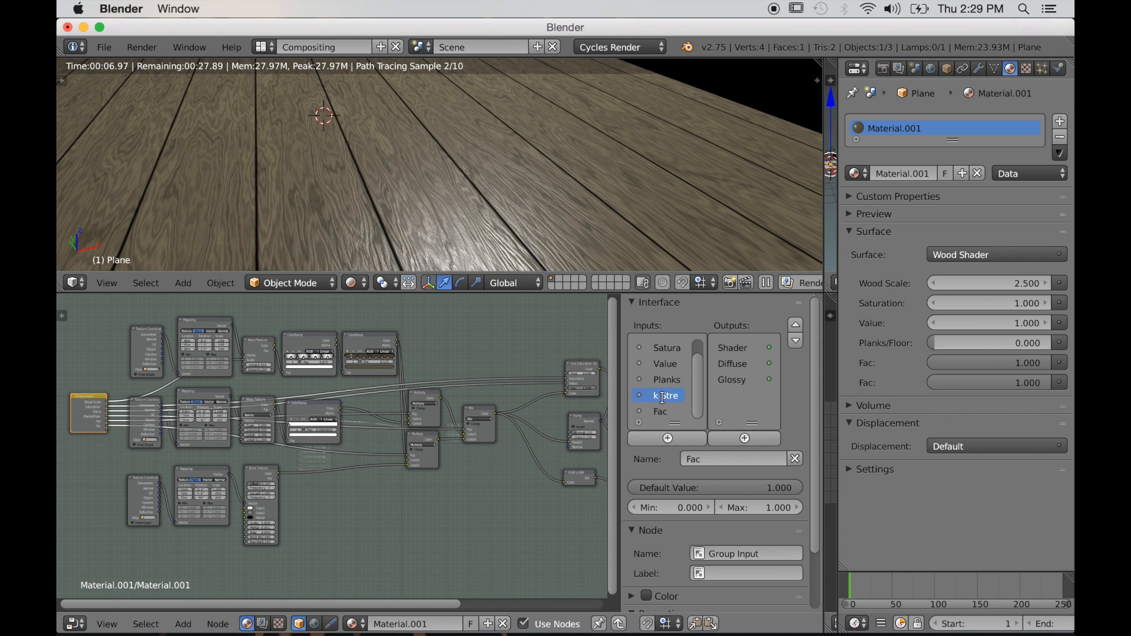
pyautogui.press('Return')
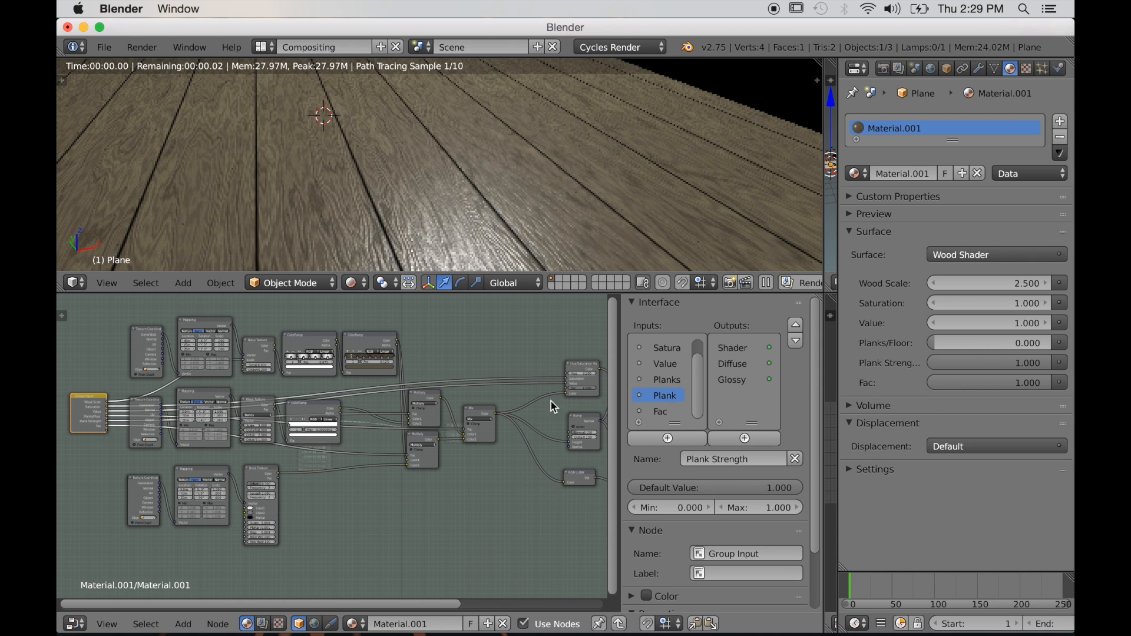
# Rename the remaining Fac input of the group as Floor Strength.
pyautogui.doubleClick(663, 412)
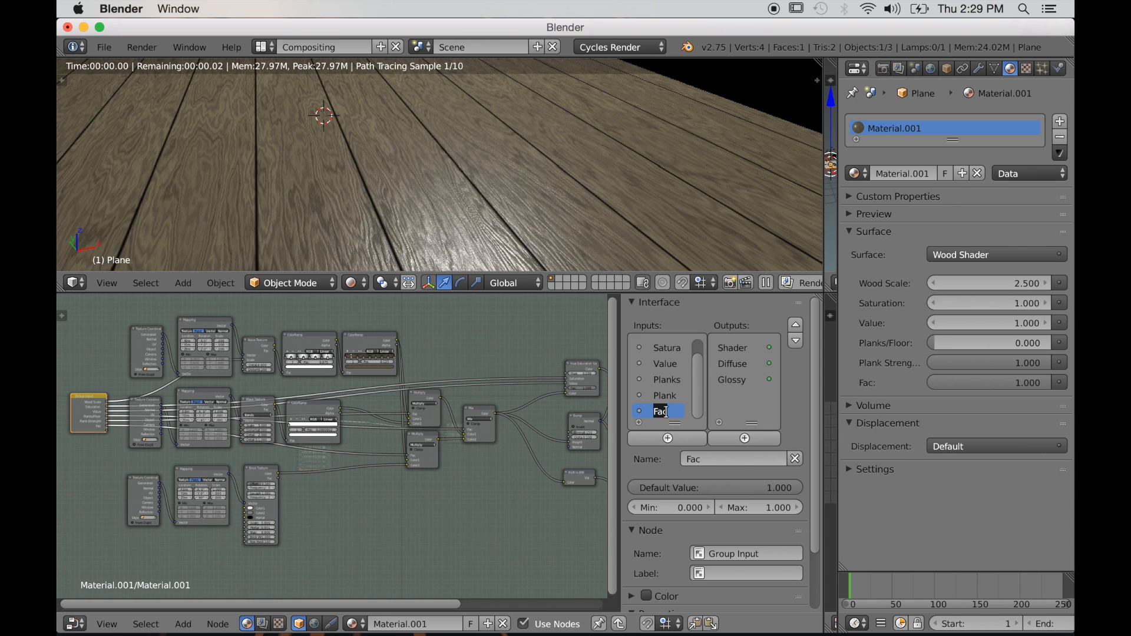
pyautogui.write('Flo')
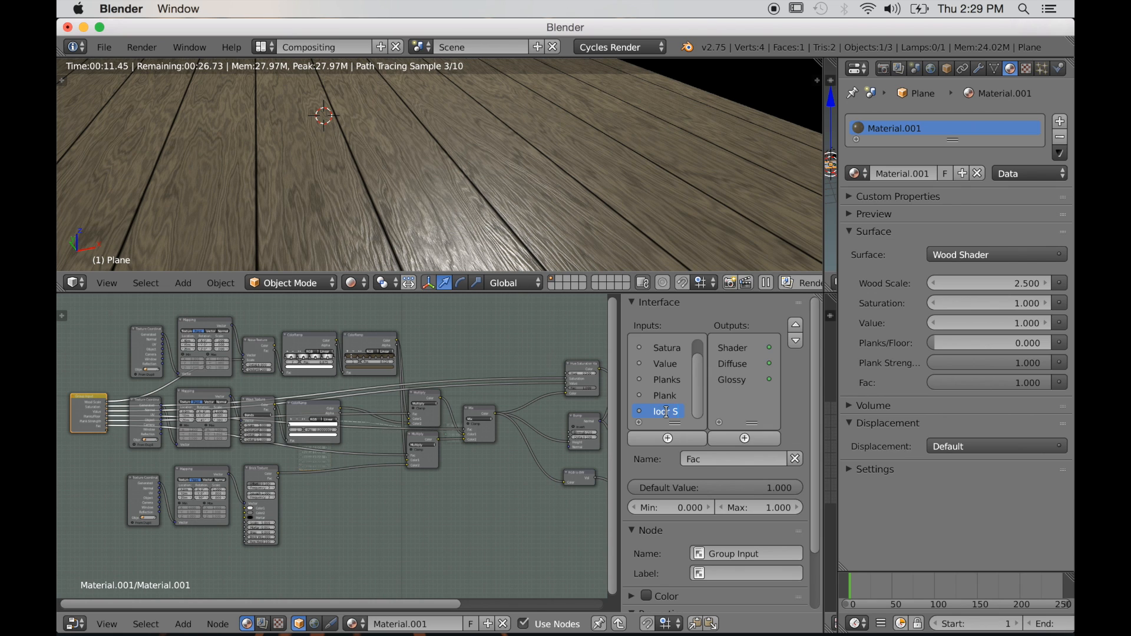
pyautogui.write('or Streng')
pyautogui.press('Return')
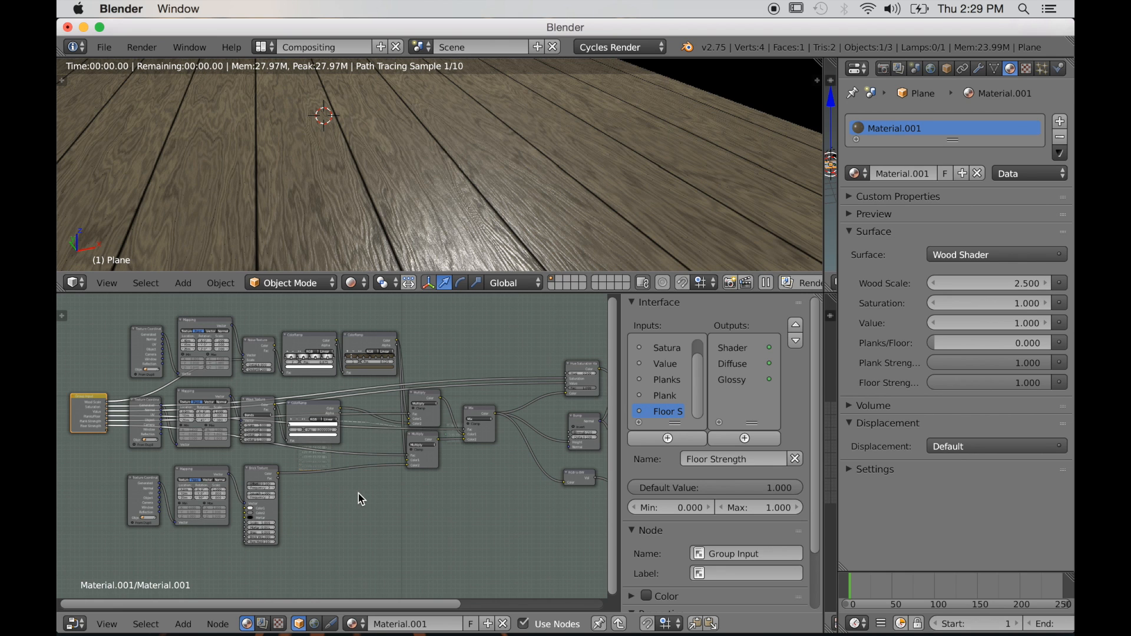
# Return to the main node tree and test the Wood Shader with Plank Strength 0.000, Planks/Floor 1.000 and Floor Strength 0.000.
pyautogui.scroll(-2, 337, 484)
pyautogui.press('Tab')
pyautogui.scroll(4, 313, 494)
pyautogui.scroll(3, 334, 494)
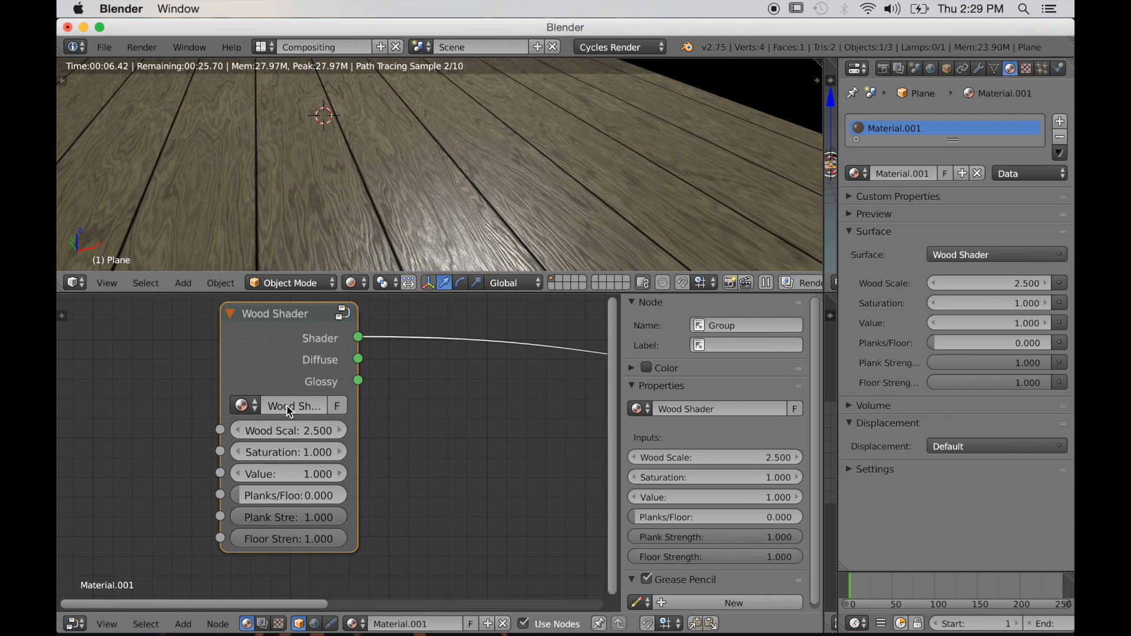
pyautogui.moveTo(297, 525); pyautogui.dragTo(248, 524)
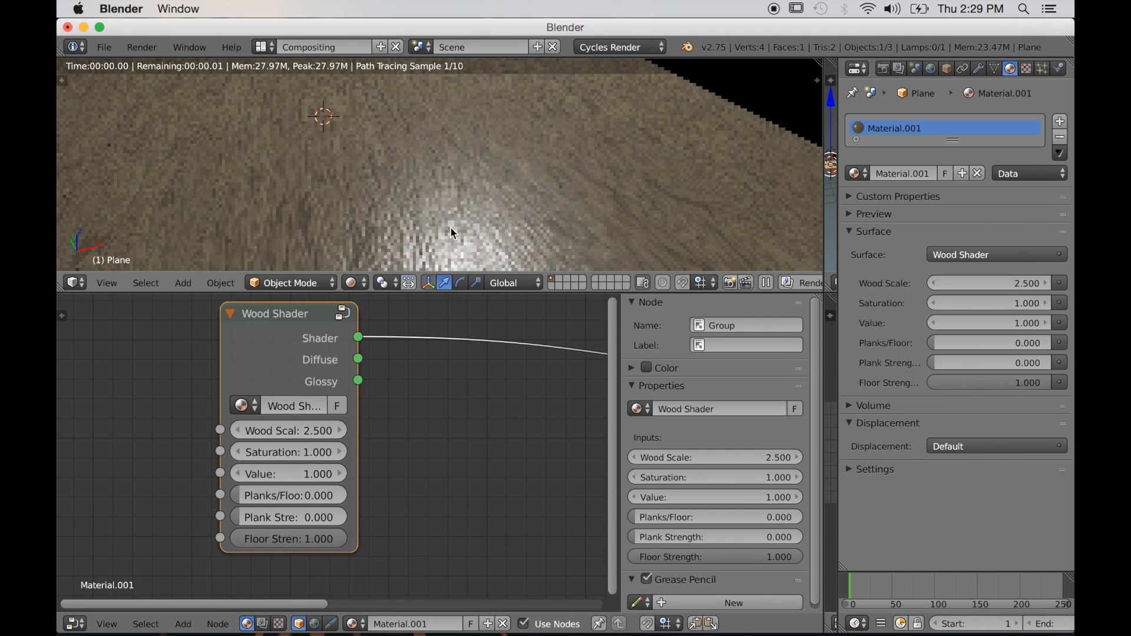
pyautogui.moveTo(239, 500); pyautogui.dragTo(350, 501)
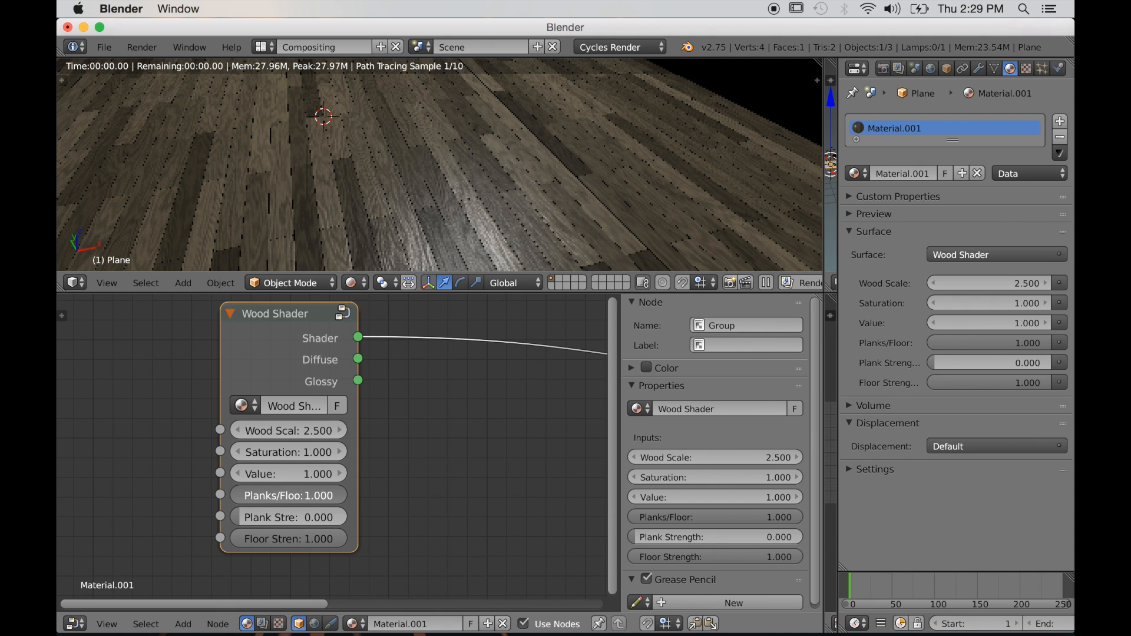
pyautogui.moveTo(316, 539); pyautogui.dragTo(247, 540)
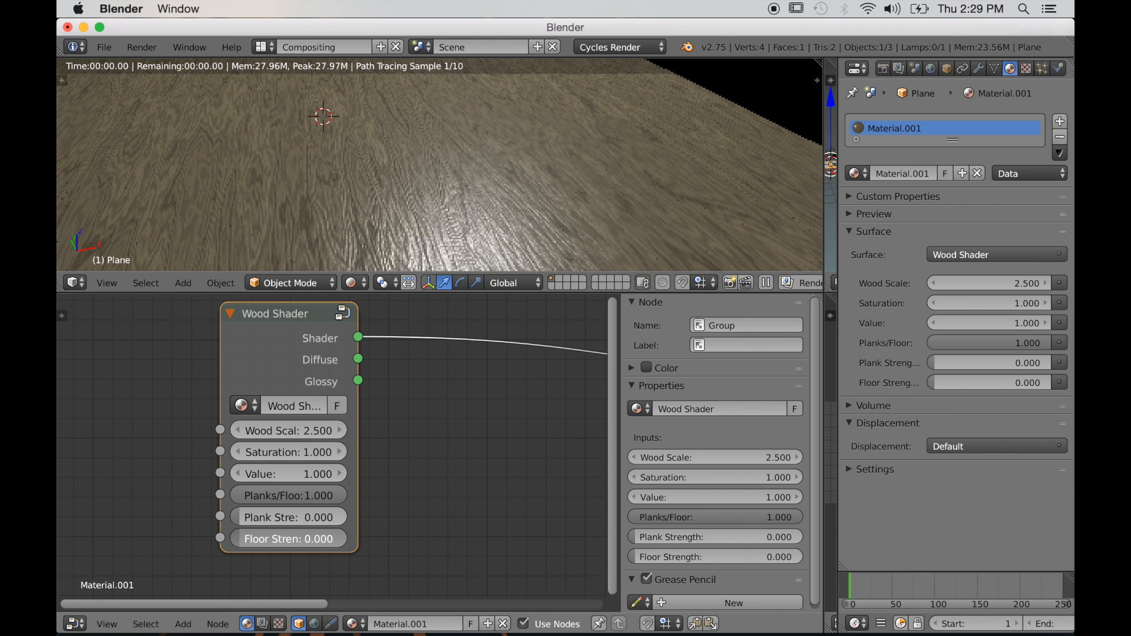
# Reset the Wood Shader's Floor Strength and Plank Strength to 1.000 and Planks/Floor to 0.000.
pyautogui.press('BackSpace')
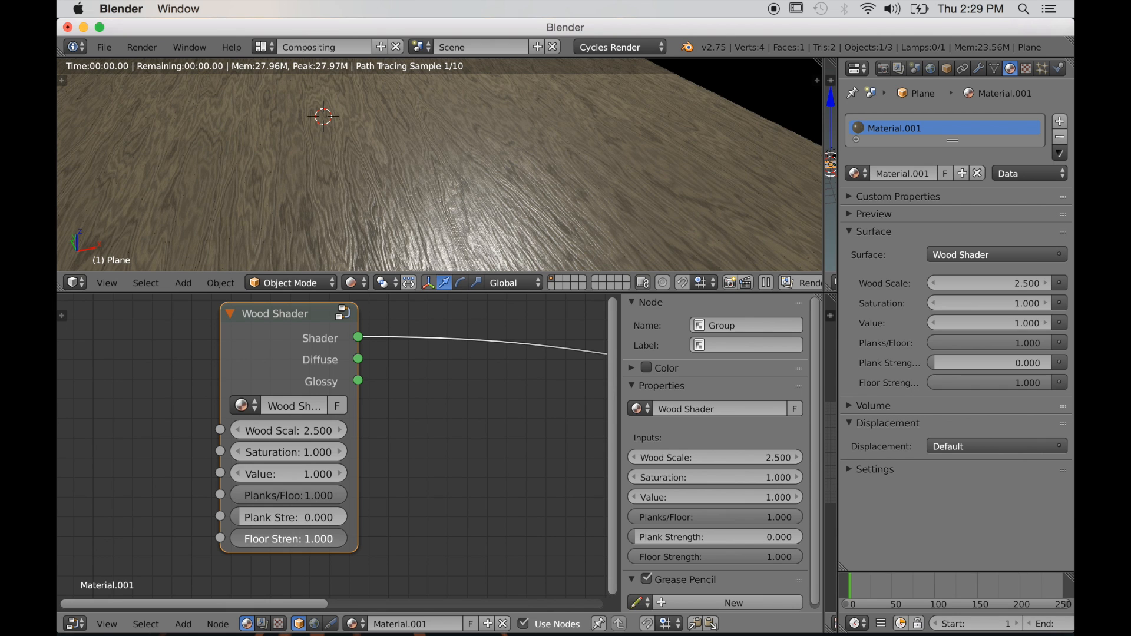
pyautogui.press('BackSpace')
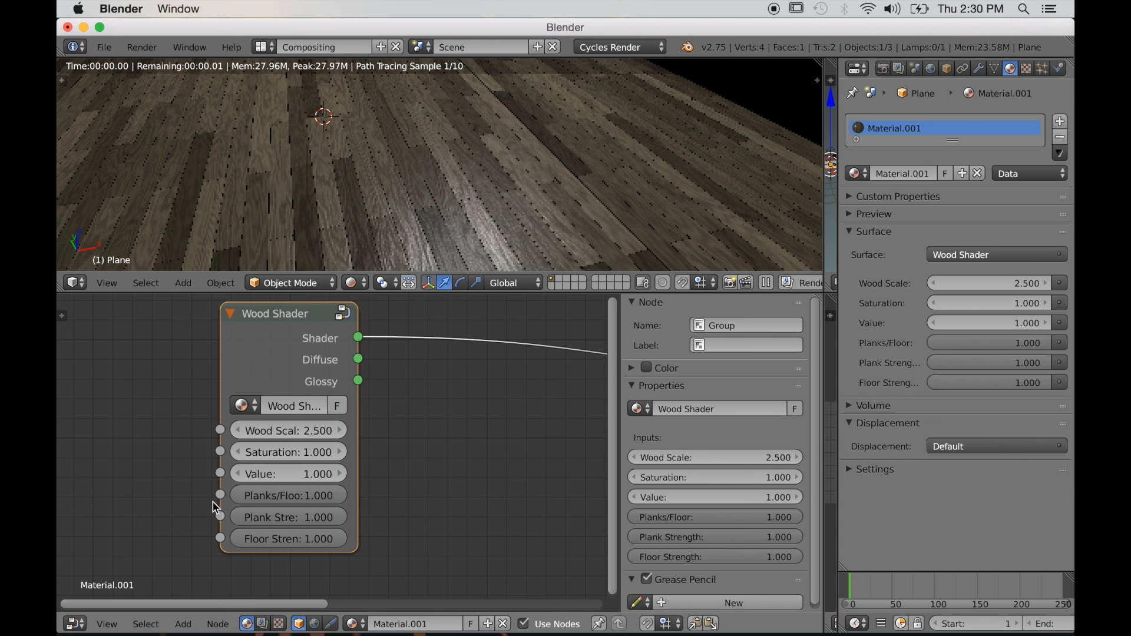
pyautogui.press('BackSpace')
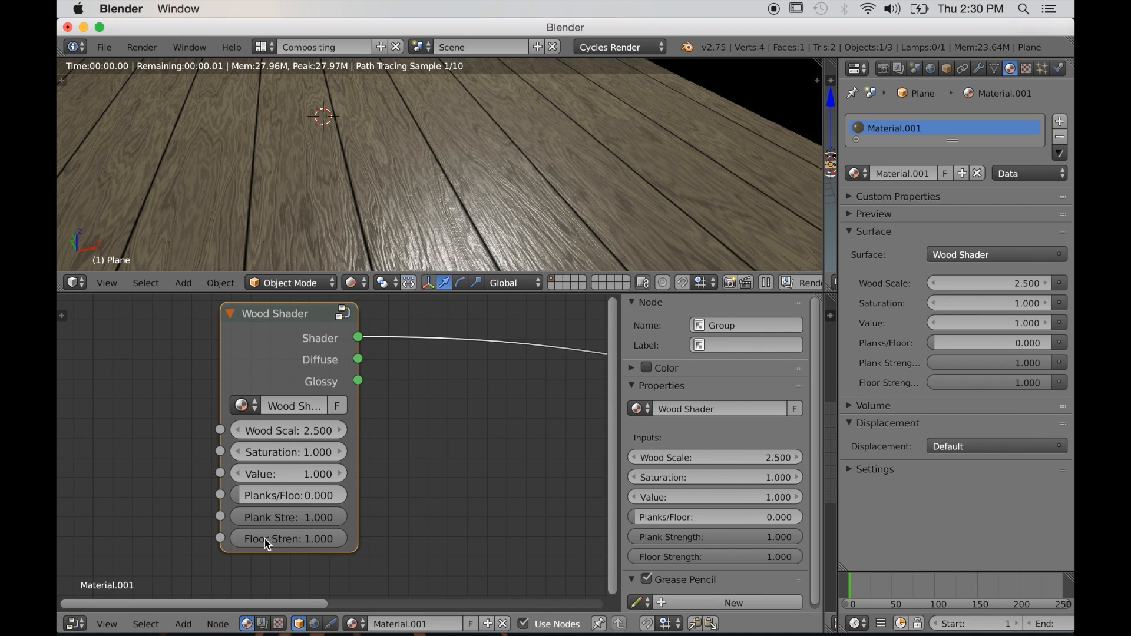
# Reopen the Wood Shader group and expose the Wave Texture's Scale through the Group Input.
pyautogui.press('Tab')
pyautogui.scroll(-5, 314, 505)
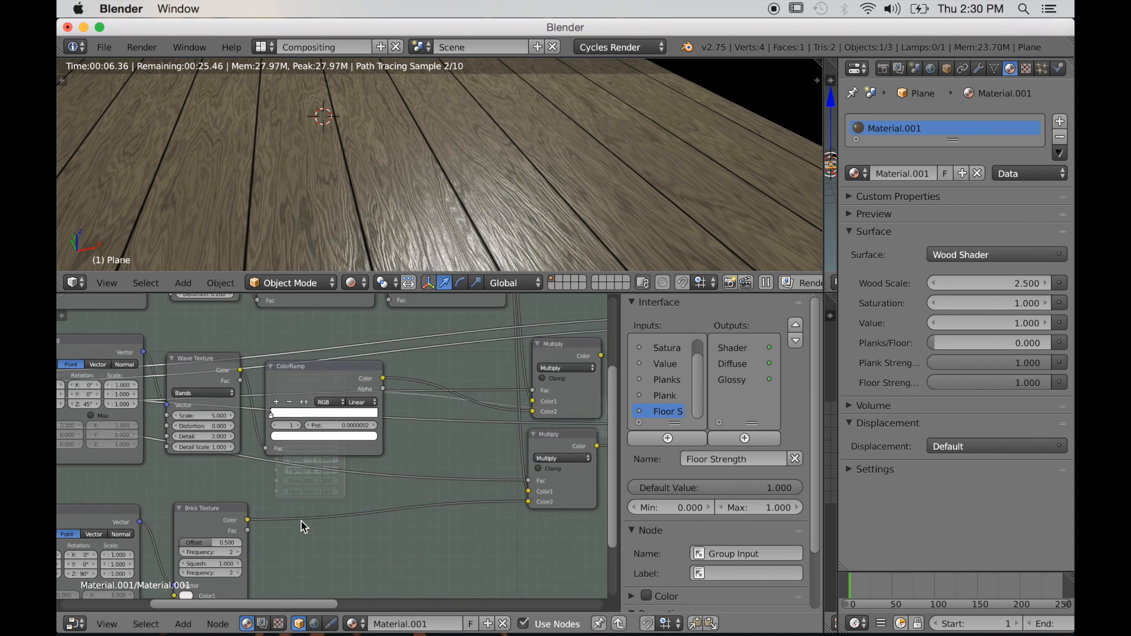
pyautogui.moveTo(302, 542); pyautogui.dragTo(387, 502, button='middle')
pyautogui.scroll(4, 240, 462)
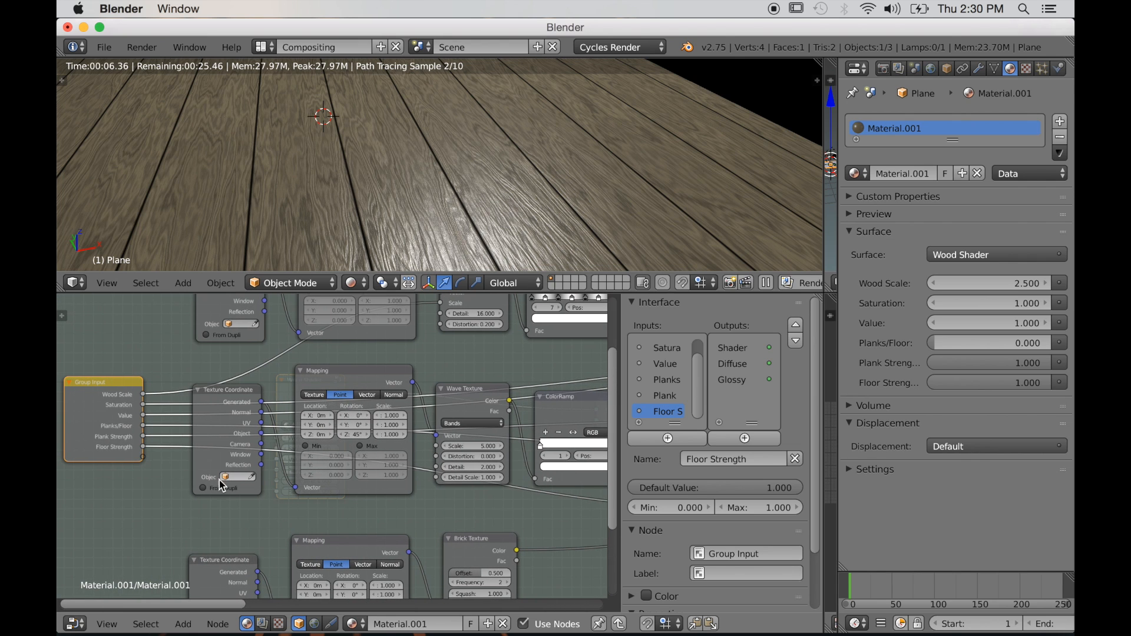
pyautogui.moveTo(144, 457); pyautogui.dragTo(456, 445)
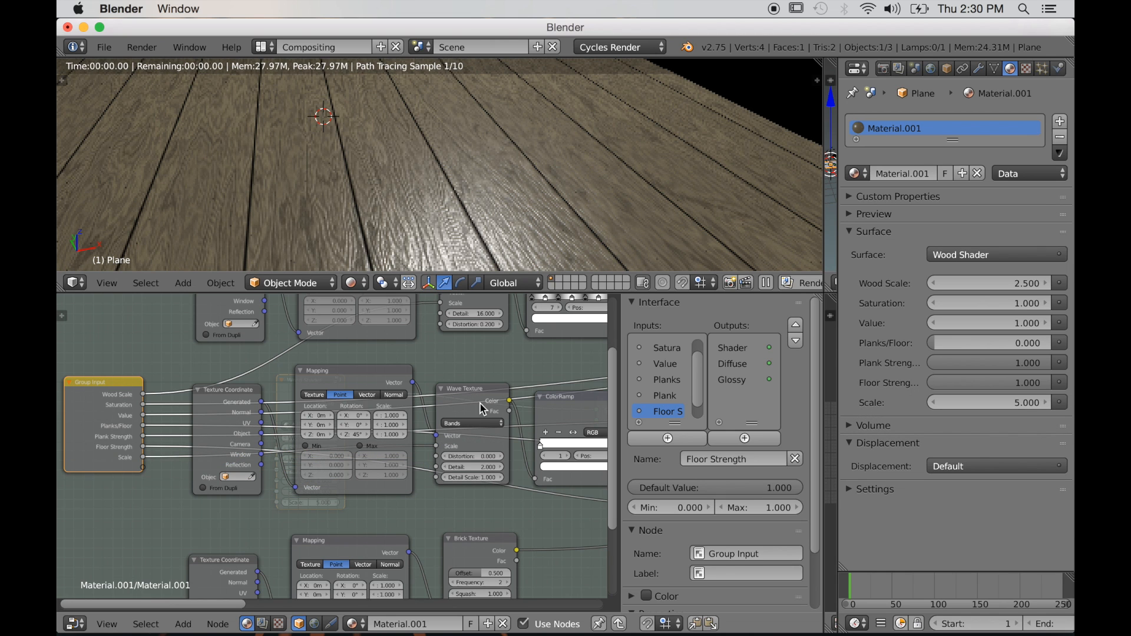
# Rename the group's new Scale input as Plank Scale.
pyautogui.scroll(1, 679, 418)
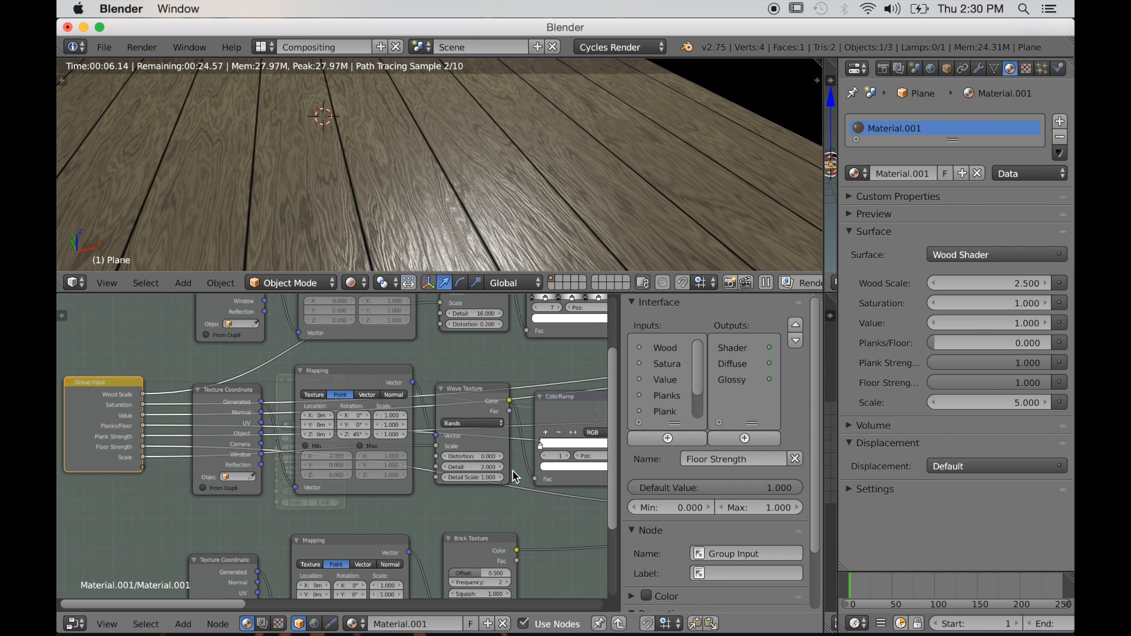
pyautogui.hscroll(2, 511, 496)
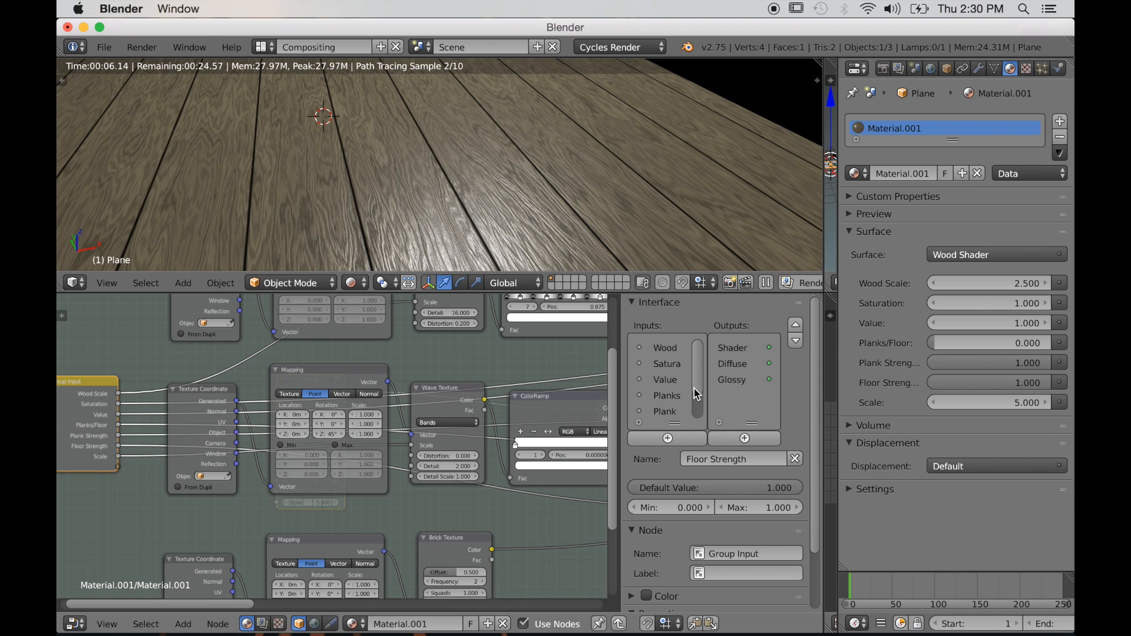
pyautogui.moveTo(697, 394); pyautogui.dragTo(697, 421)
pyautogui.click(660, 415)
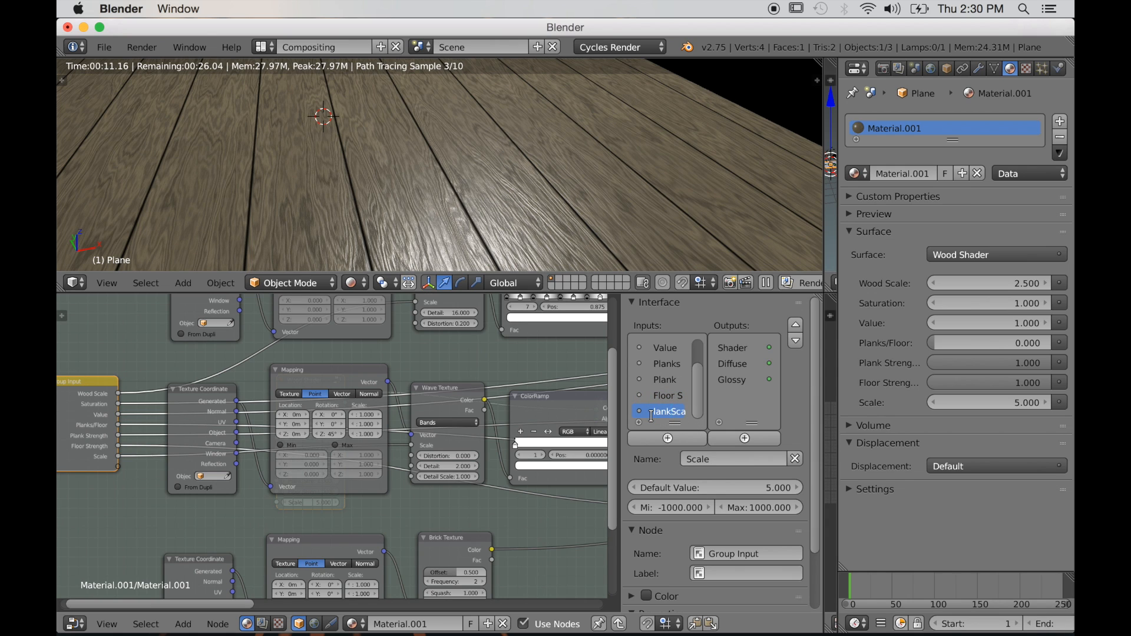
pyautogui.press('Return')
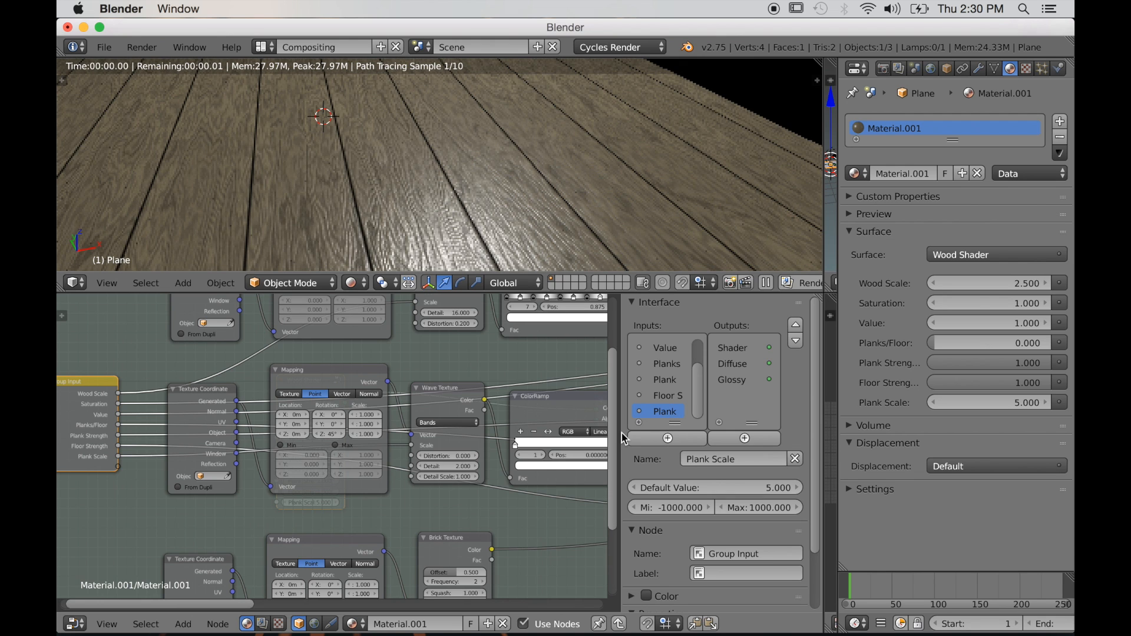
# Test the Wave Texture's Distortion at 5.800 on the floor plane, then set it back to 0.000.
pyautogui.scroll(2, 464, 484)
pyautogui.scroll(-4, 441, 202)
pyautogui.moveTo(440, 203); pyautogui.dragTo(415, 263, button='middle')
pyautogui.scroll(-3, 377, 392)
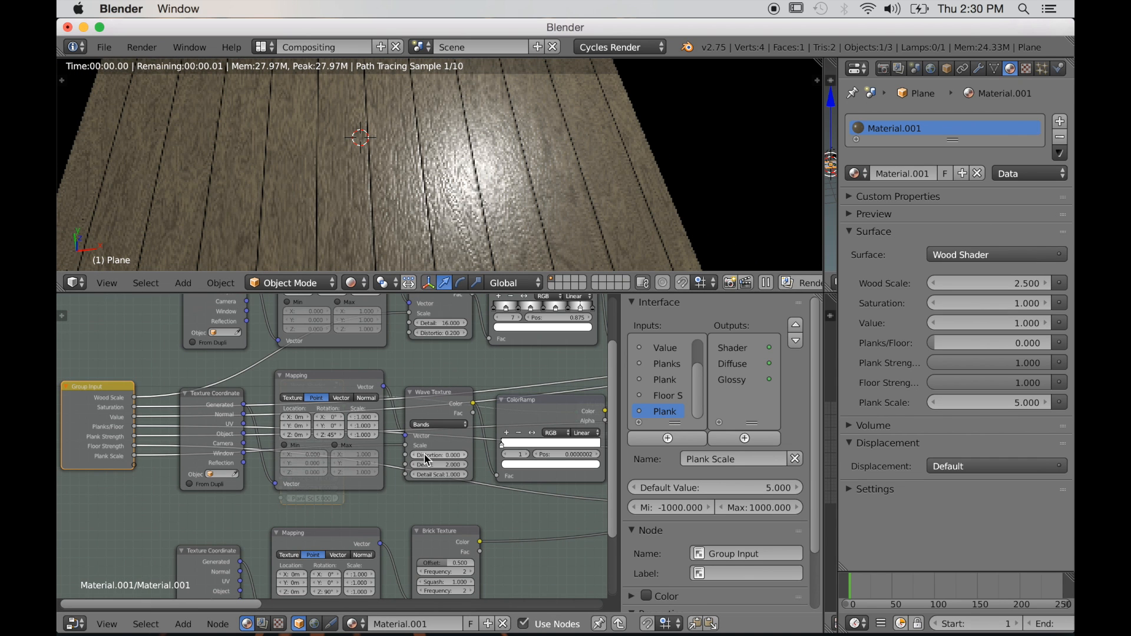
pyautogui.moveTo(426, 457); pyautogui.dragTo(454, 458)
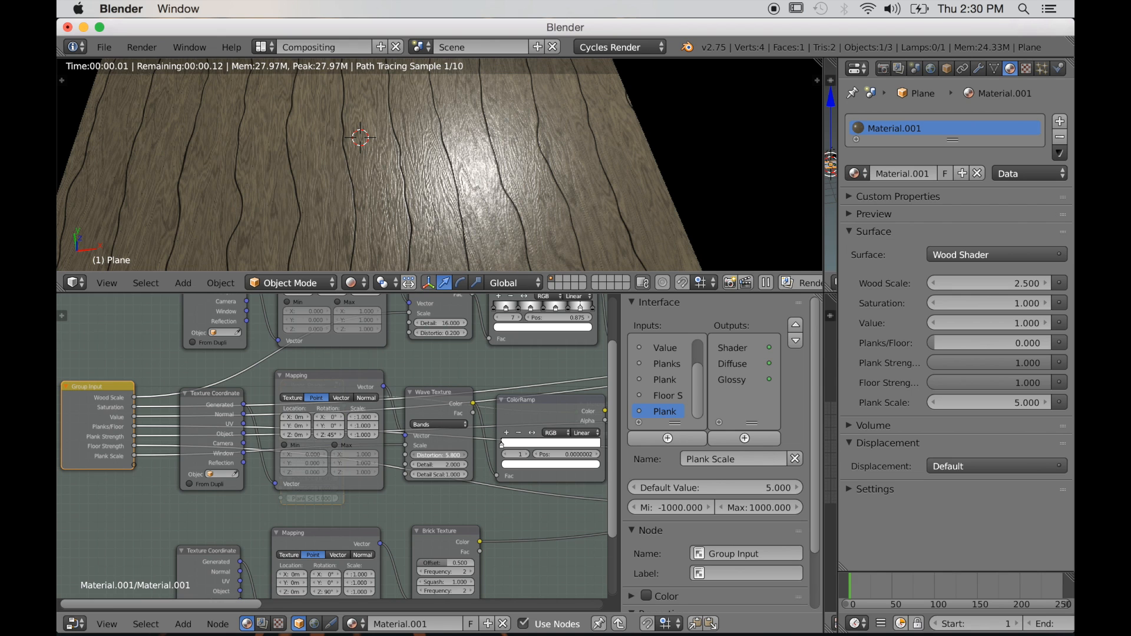
pyautogui.moveTo(454, 458); pyautogui.dragTo(423, 454)
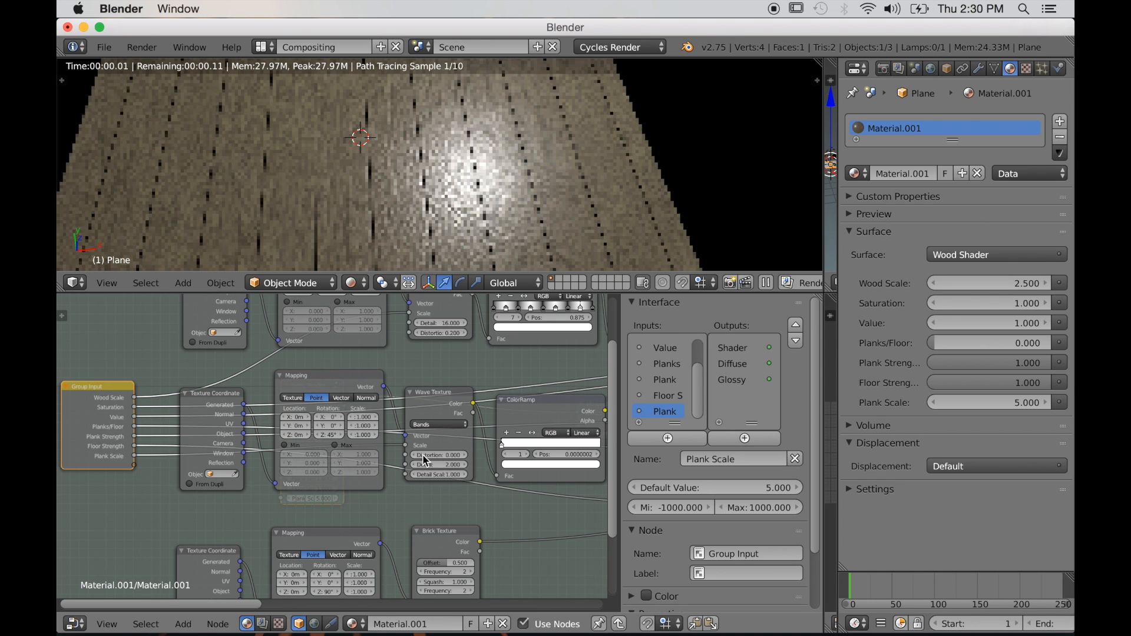
# Expose the Brick Texture's Scale through the Group Input.
pyautogui.scroll(-1, 276, 499)
pyautogui.moveTo(276, 500); pyautogui.dragTo(291, 403, button='middle')
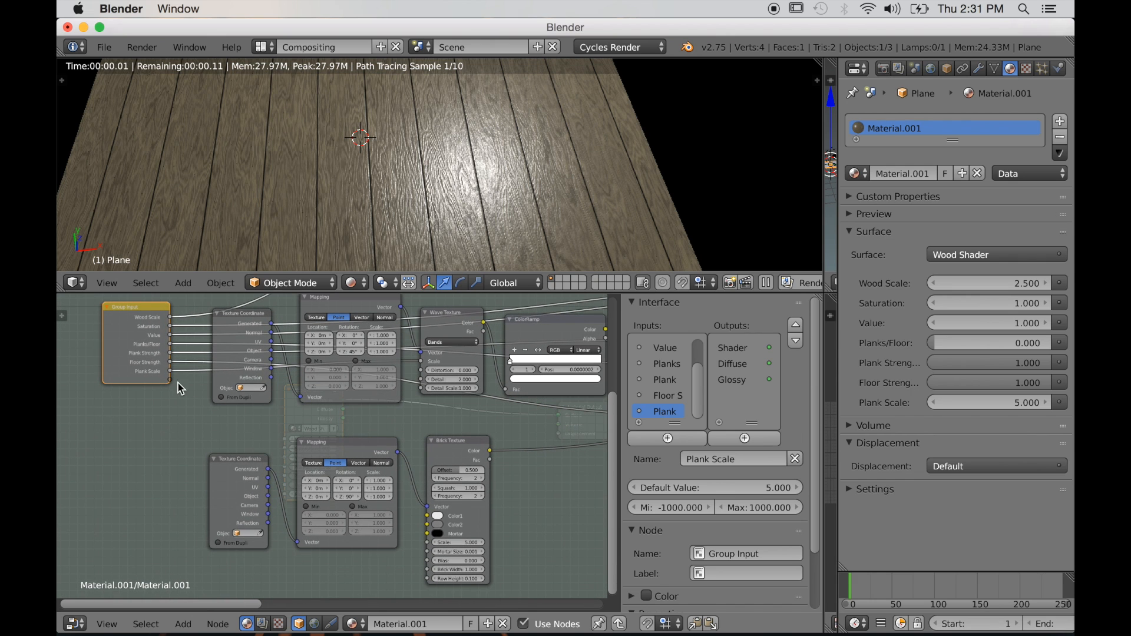
pyautogui.moveTo(171, 380); pyautogui.dragTo(426, 542)
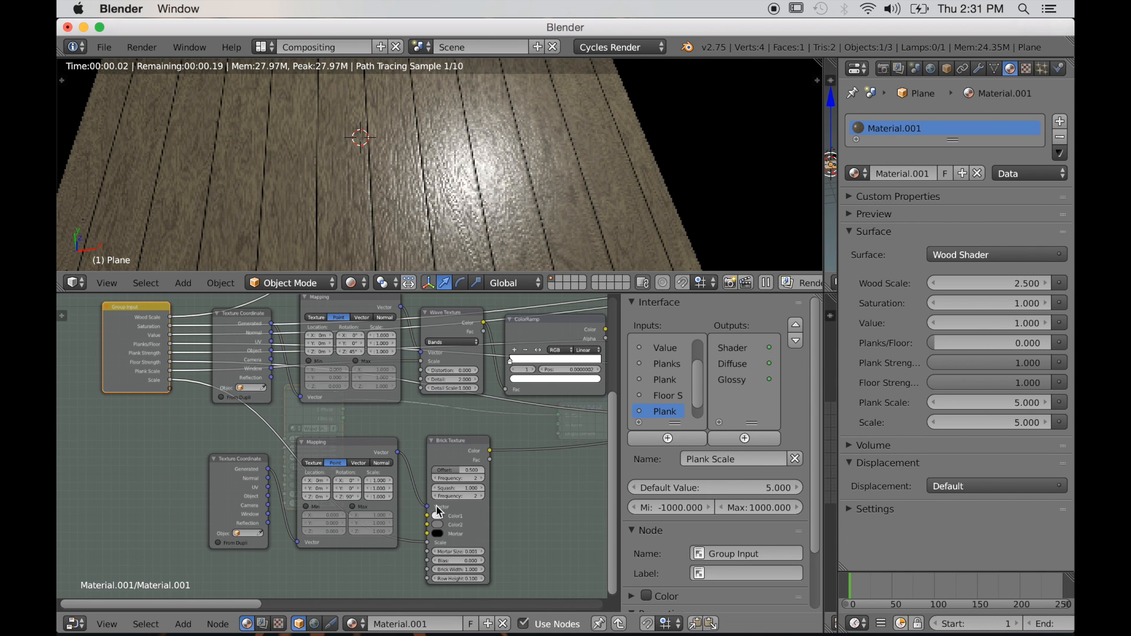
# Rename the Scale input that drives the Brick Texture as Floor Scale.
pyautogui.scroll(-1, 696, 409)
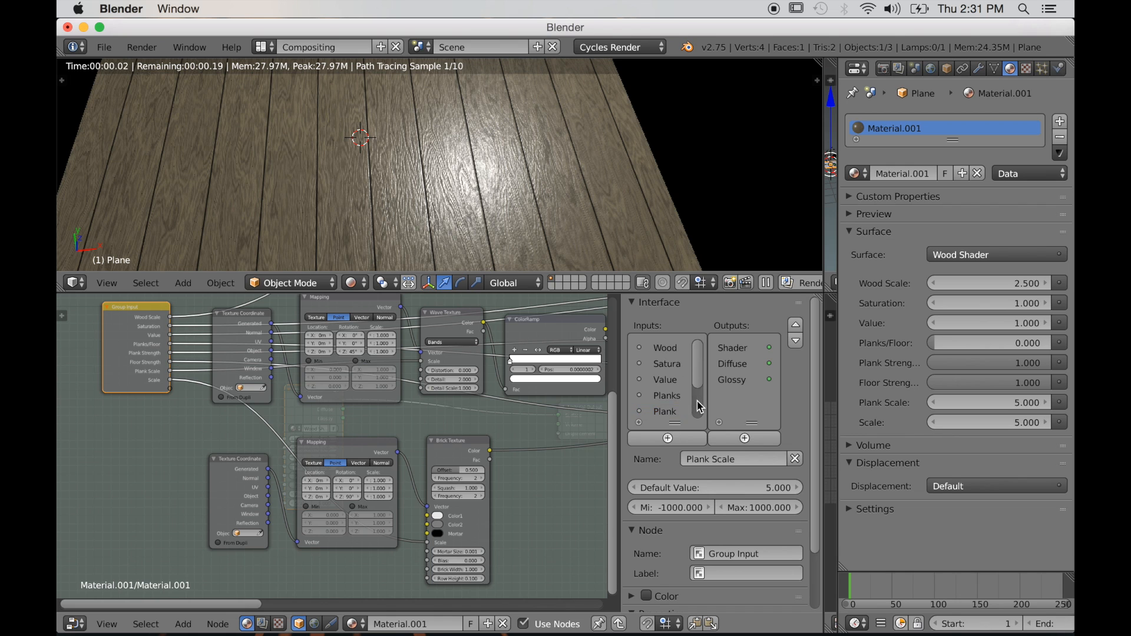
pyautogui.doubleClick(655, 412)
pyautogui.press('Return')
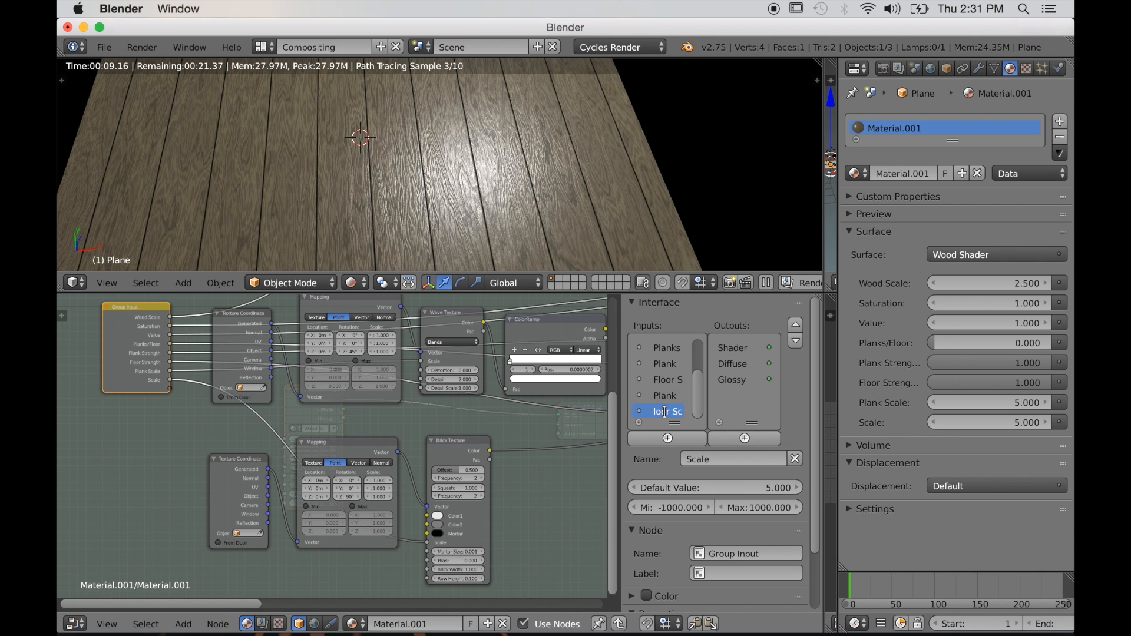
pyautogui.press('Return')
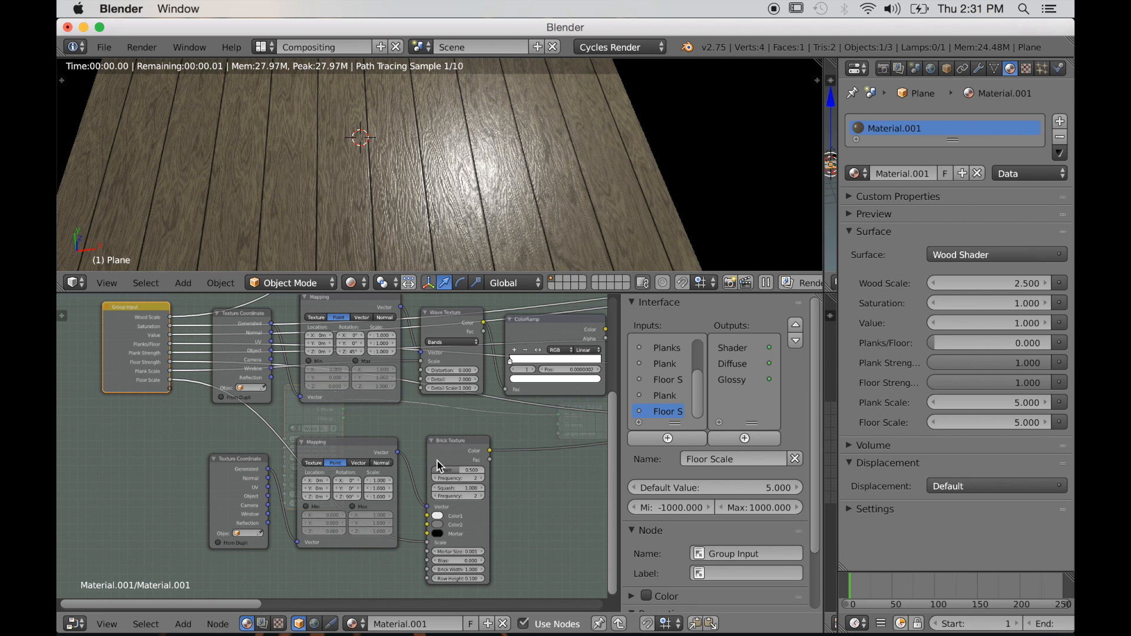
# Expose the Brick Texture's Color1 and Color2 through the Group Input.
pyautogui.scroll(-2, 398, 562)
pyautogui.moveTo(399, 564); pyautogui.dragTo(382, 535, button='middle')
pyautogui.scroll(3, 391, 543)
pyautogui.moveTo(354, 489); pyautogui.dragTo(405, 539, button='middle')
pyautogui.moveTo(183, 402); pyautogui.dragTo(459, 535)
pyautogui.moveTo(182, 408); pyautogui.dragTo(465, 546)
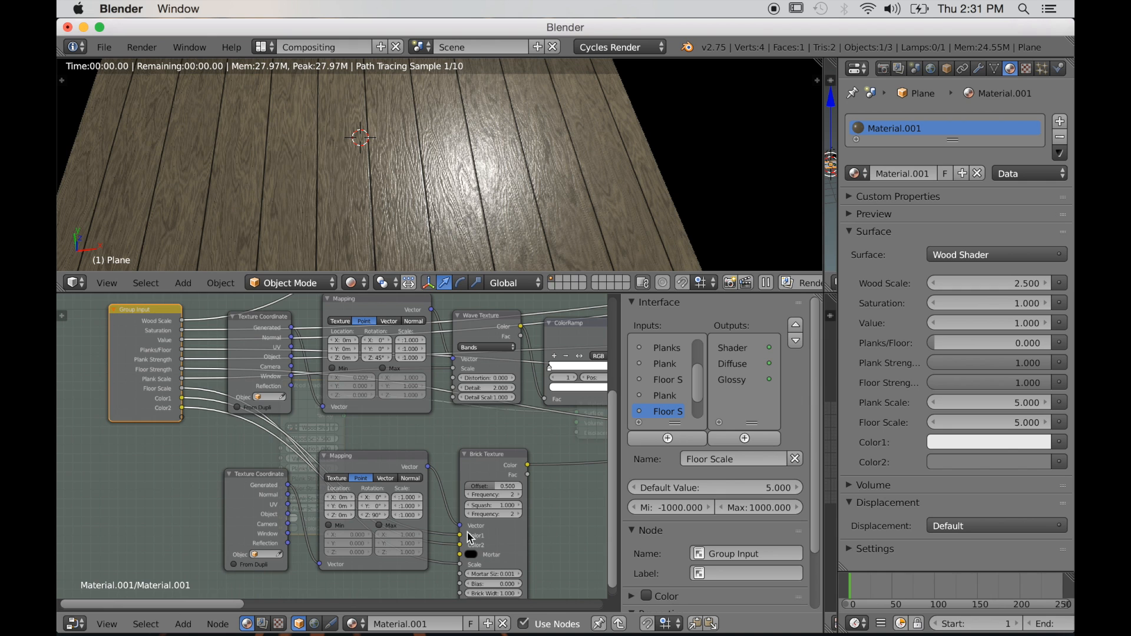
# Rename the group's Color1 and Color2 inputs as Floor Color1 and Floor Color2.
pyautogui.moveTo(513, 544); pyautogui.dragTo(496, 531, button='middle')
pyautogui.scroll(2, 509, 461)
pyautogui.moveTo(496, 461); pyautogui.dragTo(454, 458, button='middle')
pyautogui.scroll(-2, 668, 412)
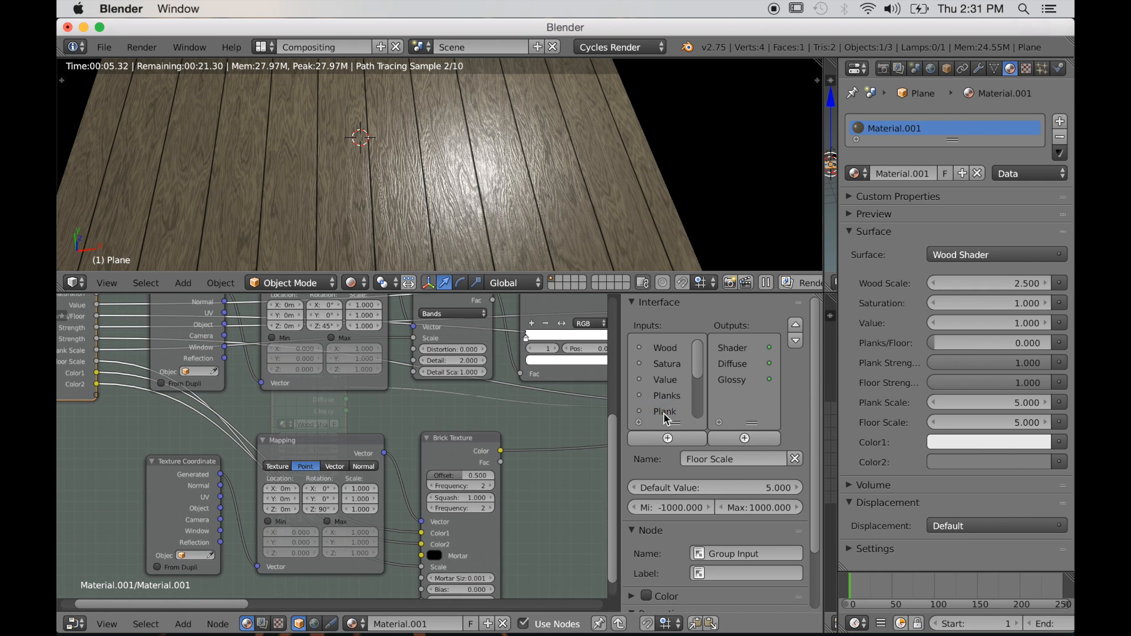
pyautogui.scroll(-1, 668, 412)
pyautogui.click(650, 397)
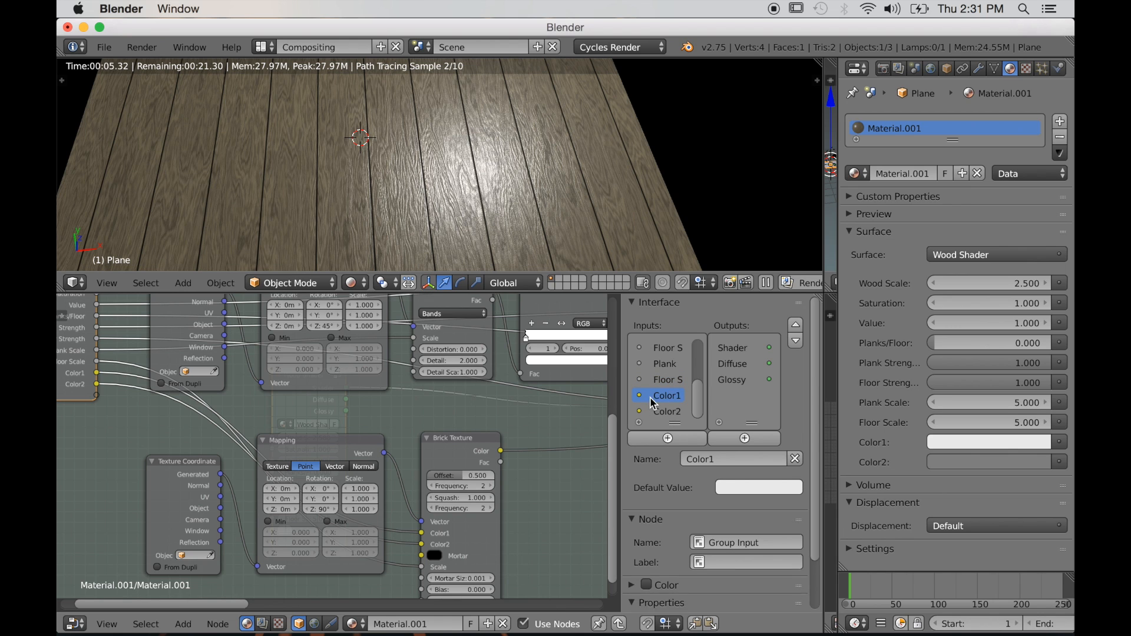
pyautogui.press('Return')
pyautogui.click(656, 412)
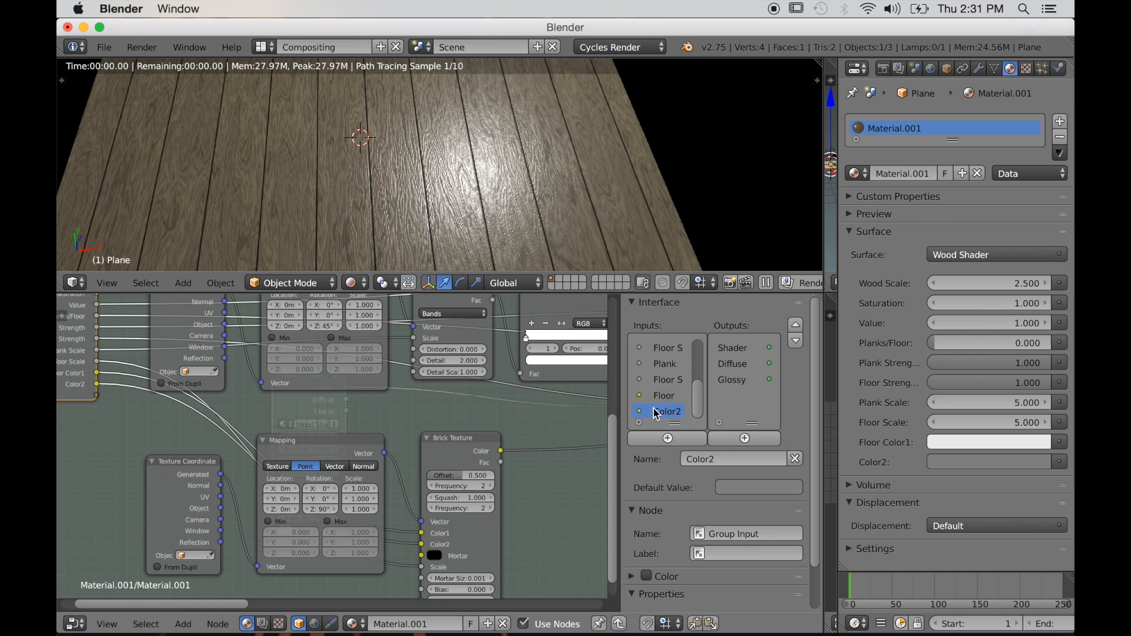
pyautogui.write('Floor')
pyautogui.press('Return')
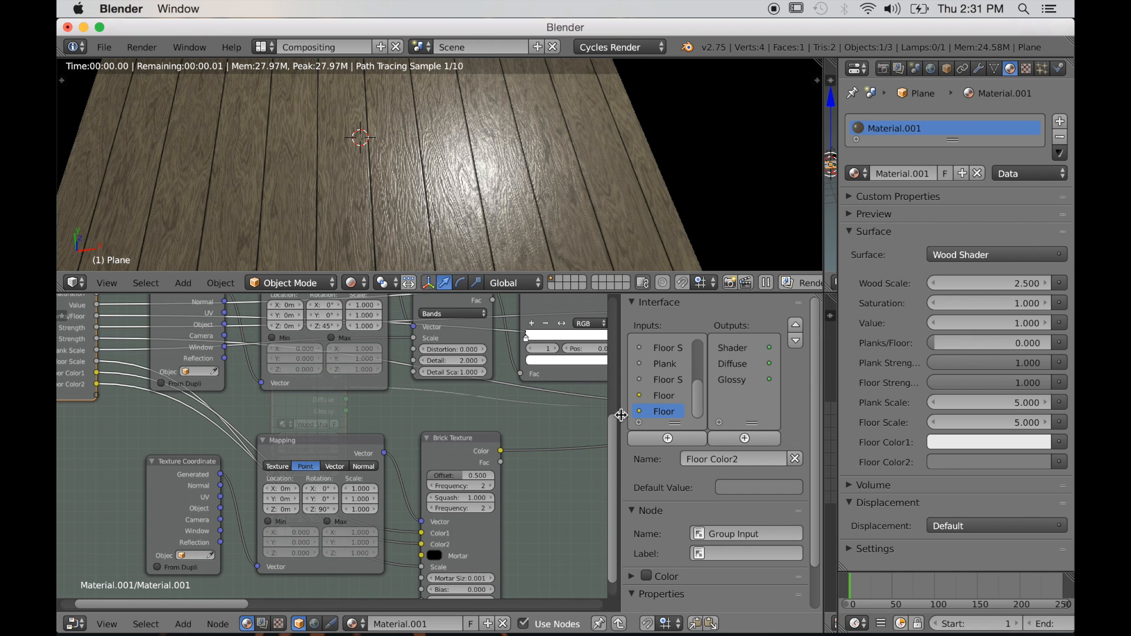
# Move the Group Input node below the Multiply nodes and expose the Bump node's Strength through it.
pyautogui.scroll(-2, 443, 501)
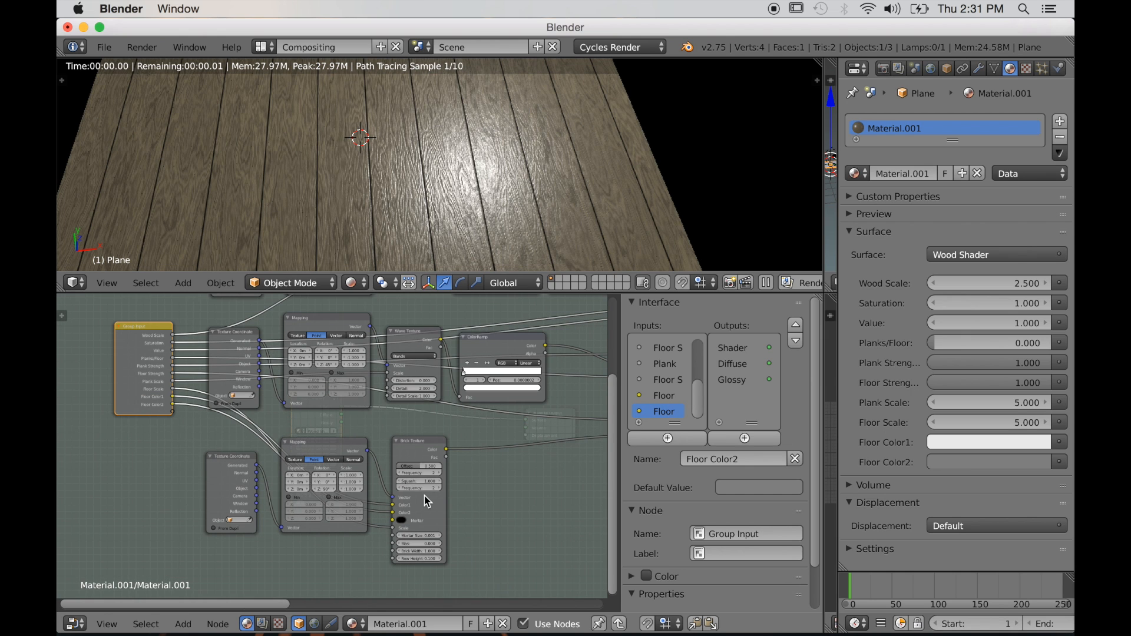
pyautogui.scroll(-1, 428, 500)
pyautogui.moveTo(427, 501); pyautogui.dragTo(306, 455, button='middle')
pyautogui.scroll(-1, 265, 443)
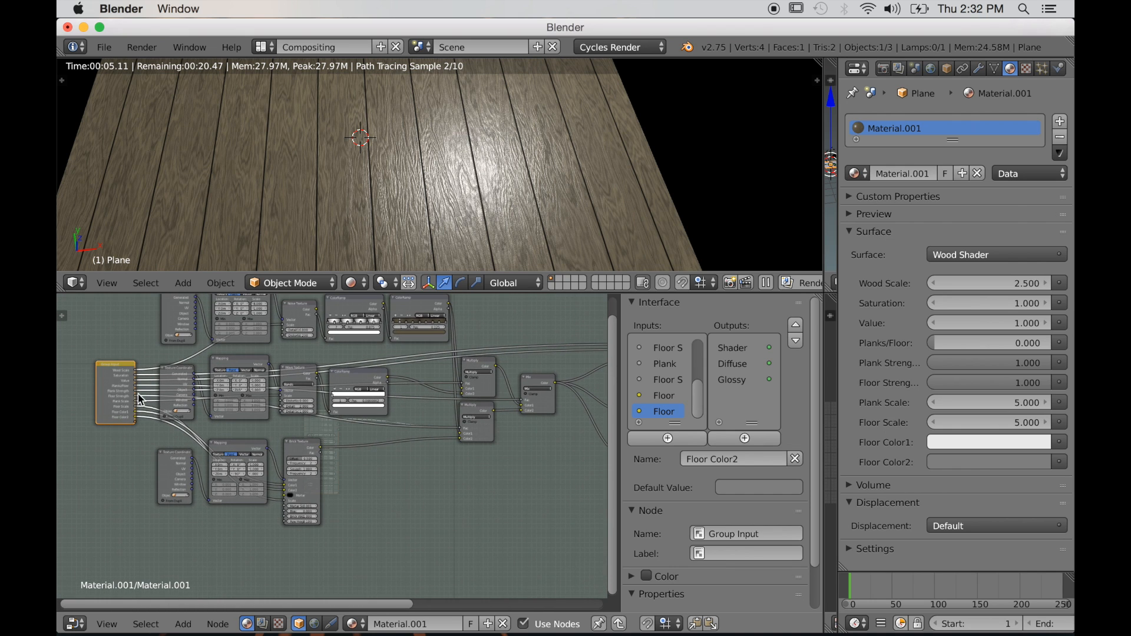
pyautogui.moveTo(110, 391); pyautogui.dragTo(392, 471)
pyautogui.scroll(3, 465, 511)
pyautogui.moveTo(465, 511); pyautogui.dragTo(321, 513, button='middle')
pyautogui.moveTo(360, 519); pyautogui.dragTo(286, 490, button='middle')
pyautogui.scroll(3, 287, 490)
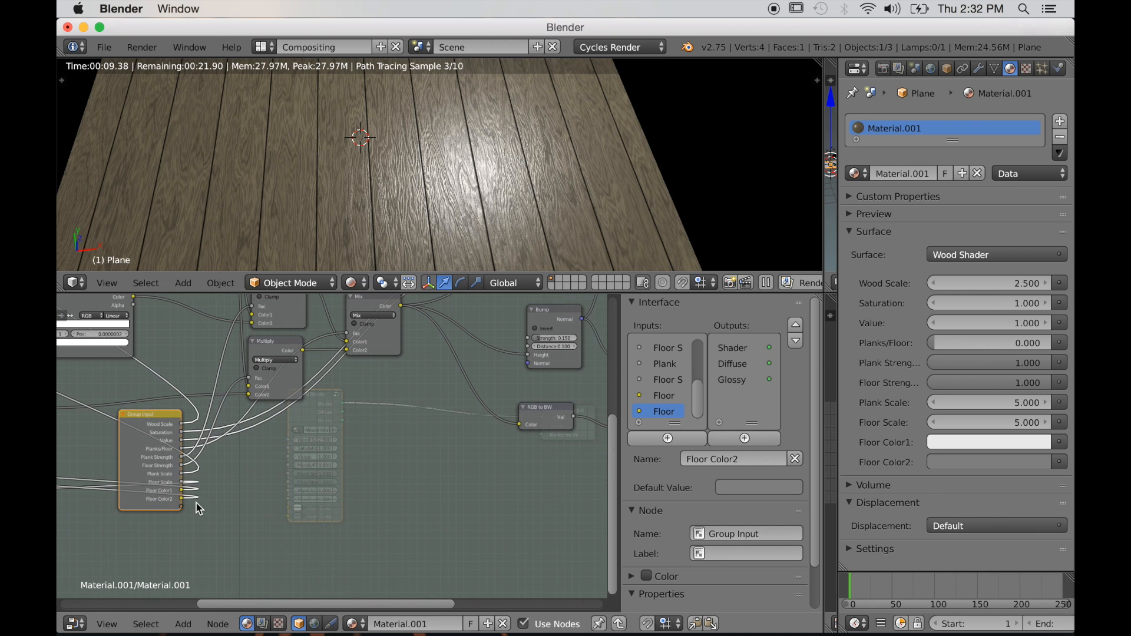
pyautogui.moveTo(182, 507); pyautogui.dragTo(528, 339)
# Rename the group's new Strength input as Bump Strength.
pyautogui.scroll(-1, 699, 412)
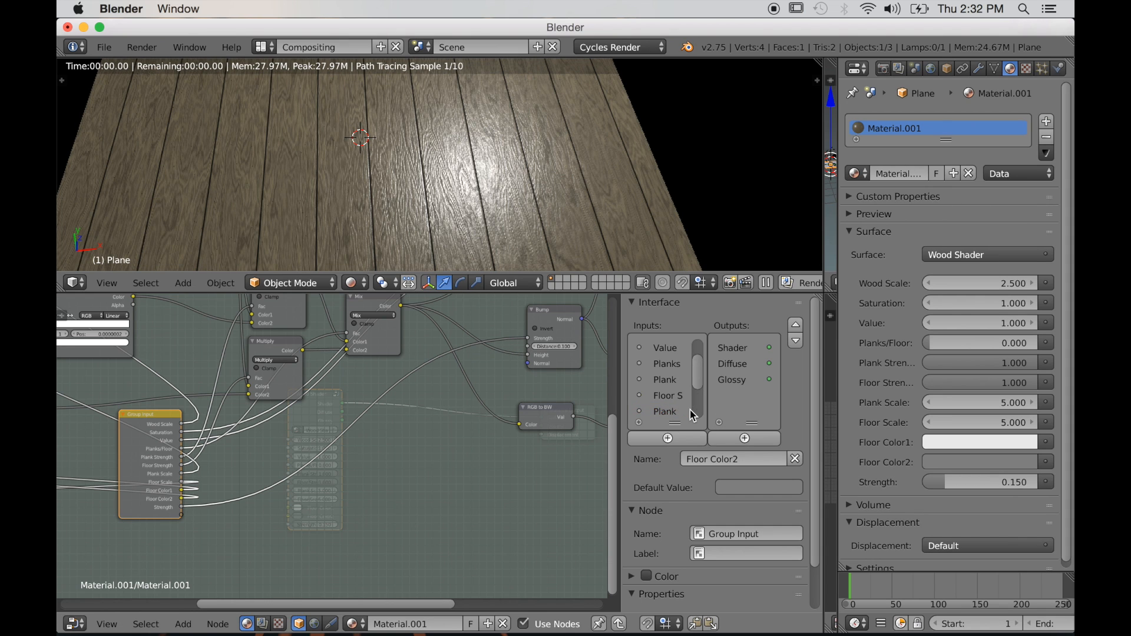
pyautogui.doubleClick(656, 411)
pyautogui.press('Left')
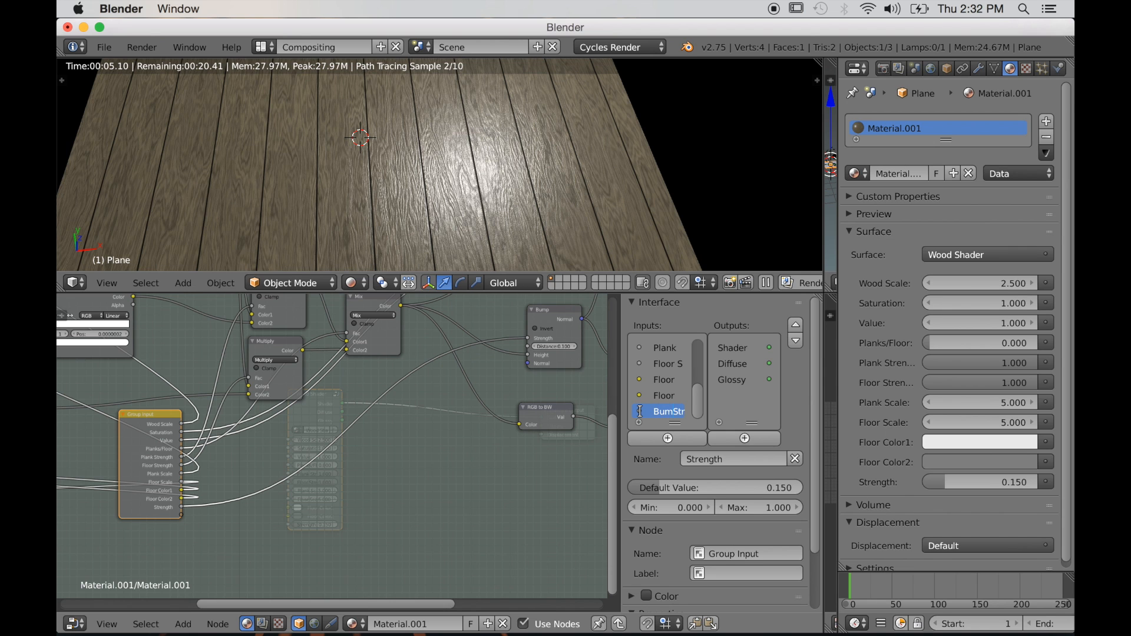
pyautogui.press('Return')
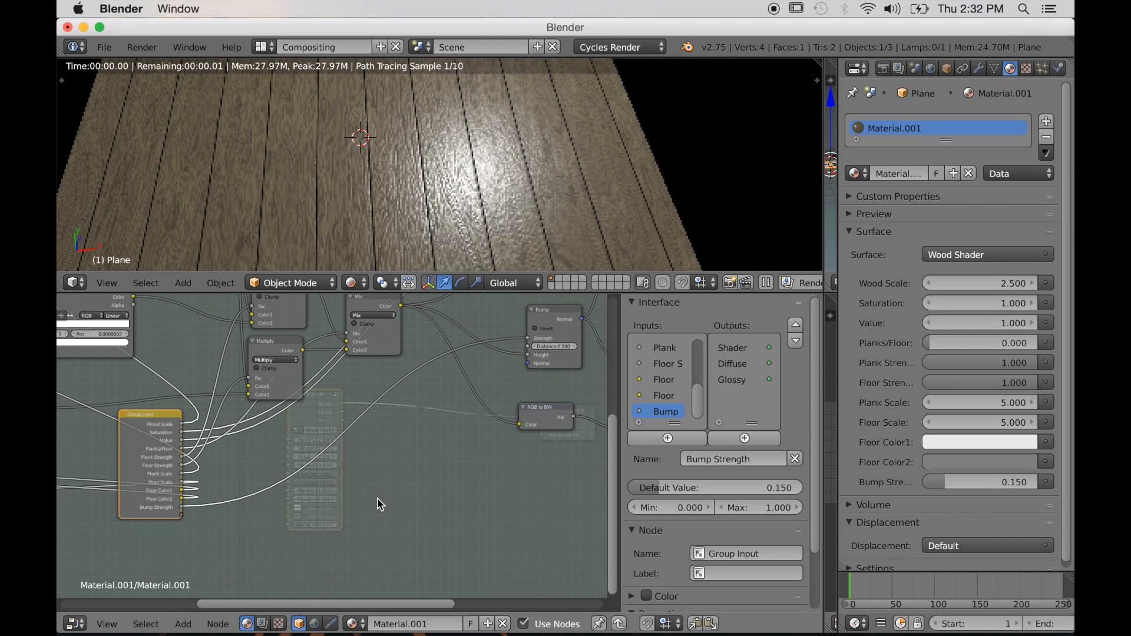
# Move the Group Input beside the RGB to BW node and expose the Fac of the Mix node below the Glossy BSDF.
pyautogui.scroll(-2, 400, 507)
pyautogui.moveTo(412, 515); pyautogui.dragTo(348, 536, button='middle')
pyautogui.moveTo(134, 520); pyautogui.dragTo(140, 521)
pyautogui.press('g')
pyautogui.click(175, 525)
pyautogui.scroll(2, 235, 535)
pyautogui.moveTo(239, 535); pyautogui.dragTo(213, 529, button='middle')
pyautogui.moveTo(150, 472); pyautogui.dragTo(325, 460)
pyautogui.scroll(1, 426, 495)
pyautogui.moveTo(426, 495); pyautogui.dragTo(235, 534, button='middle')
pyautogui.moveTo(231, 524); pyautogui.dragTo(401, 446)
pyautogui.moveTo(413, 447); pyautogui.dragTo(384, 459, button='middle')
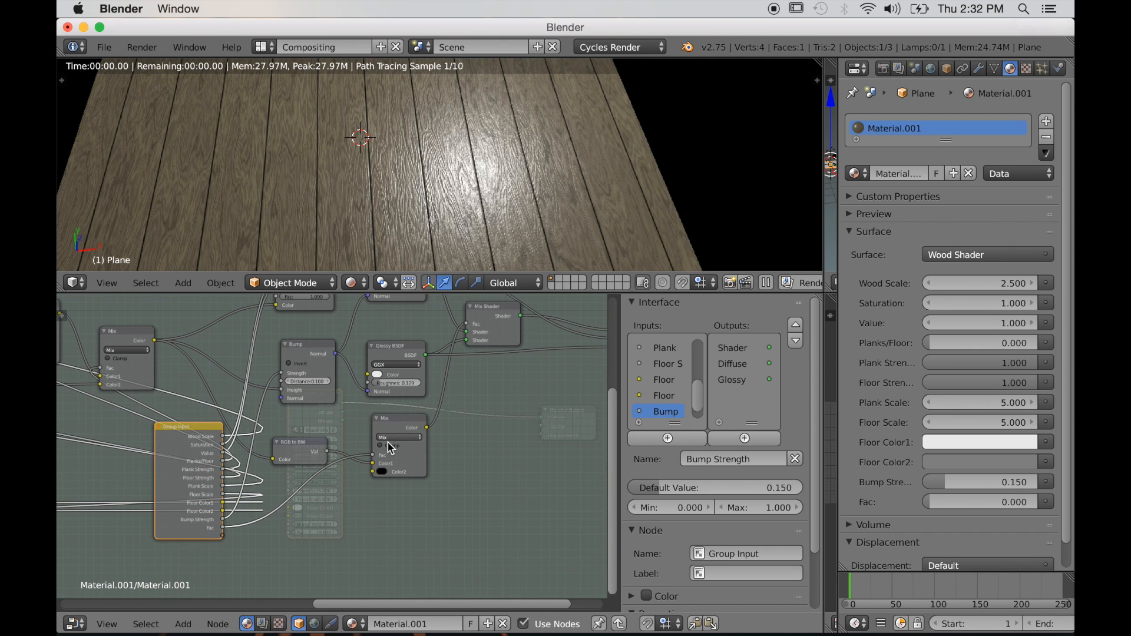
# Rename the group's new Fac input as Spec Strength.
pyautogui.scroll(-1, 664, 417)
pyautogui.doubleClick(658, 412)
pyautogui.write('St')
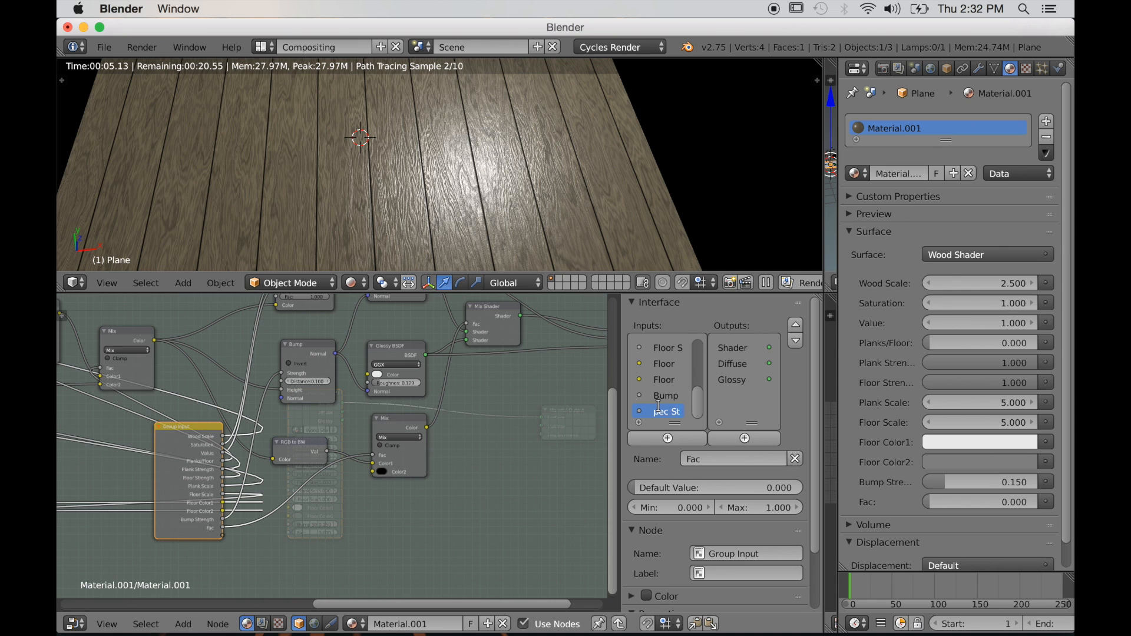
pyautogui.press('Return')
# Expose the Glossy BSDF's Roughness through the Group Input and rename that input as Spec Roughness.
pyautogui.scroll(-1, 330, 510)
pyautogui.moveTo(354, 507); pyautogui.dragTo(308, 516, button='middle')
pyautogui.moveTo(206, 549); pyautogui.dragTo(338, 408)
pyautogui.scroll(2, 303, 512)
pyautogui.moveTo(354, 556); pyautogui.dragTo(386, 533, button='middle')
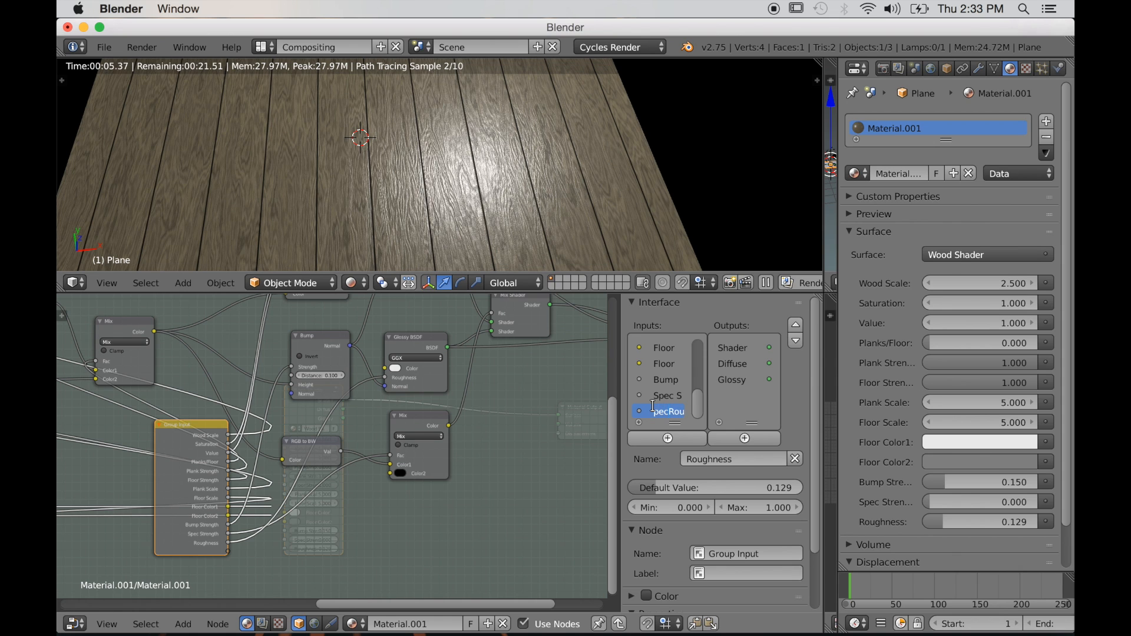
pyautogui.press('Return')
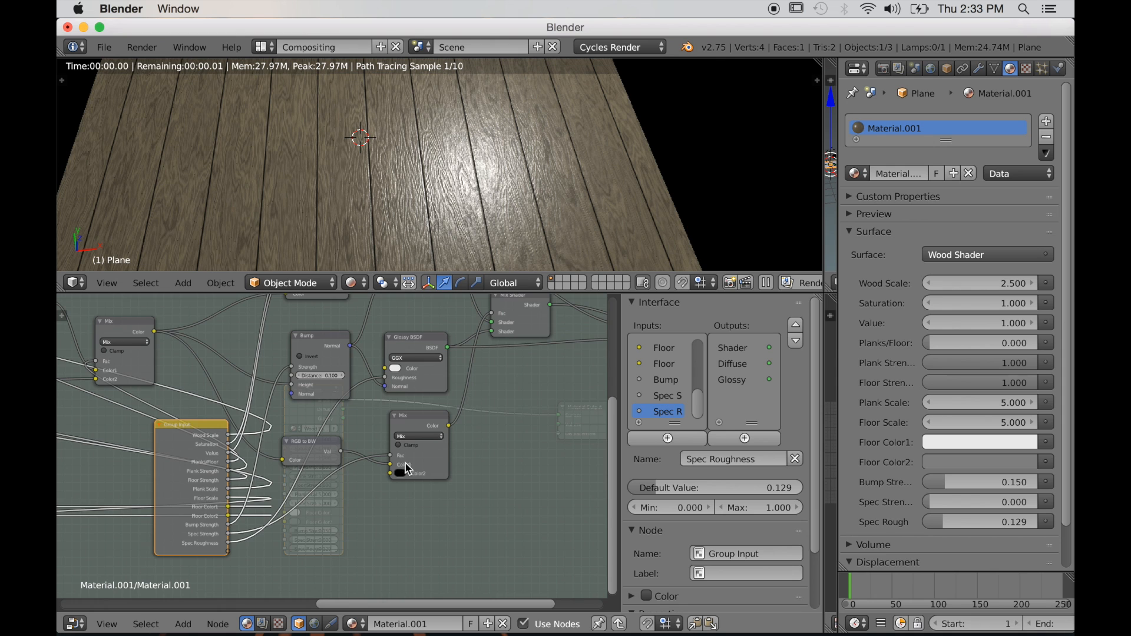
# Move the Group Input node in front of the whole node tree and exit the Wood Shader group.
pyautogui.scroll(-5, 413, 448)
pyautogui.scroll(-4, 386, 479)
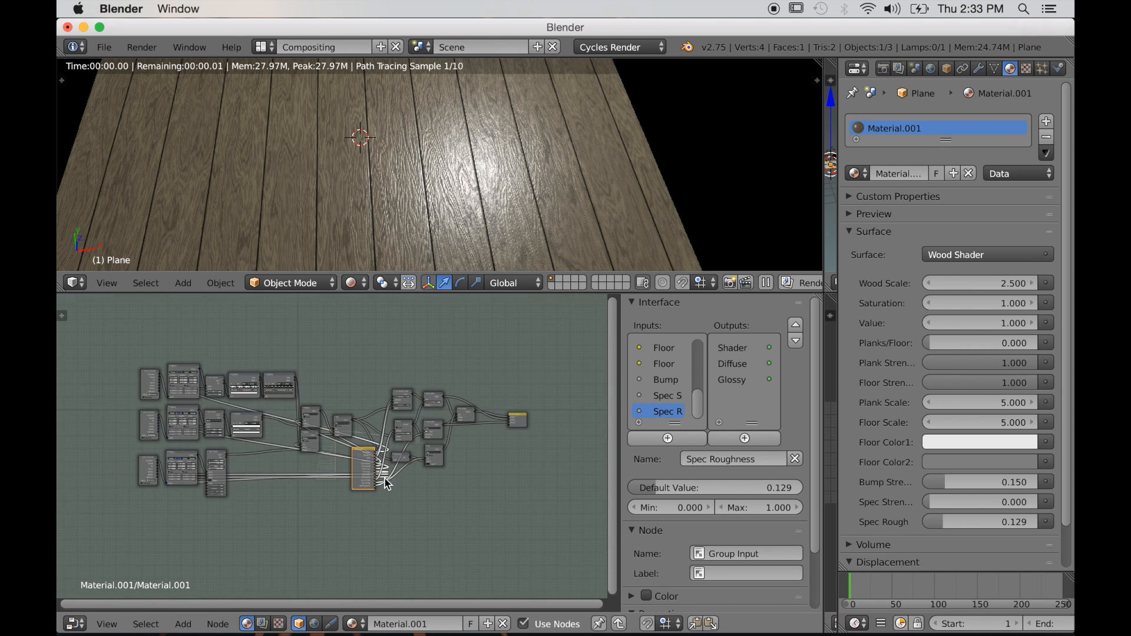
pyautogui.press('g')
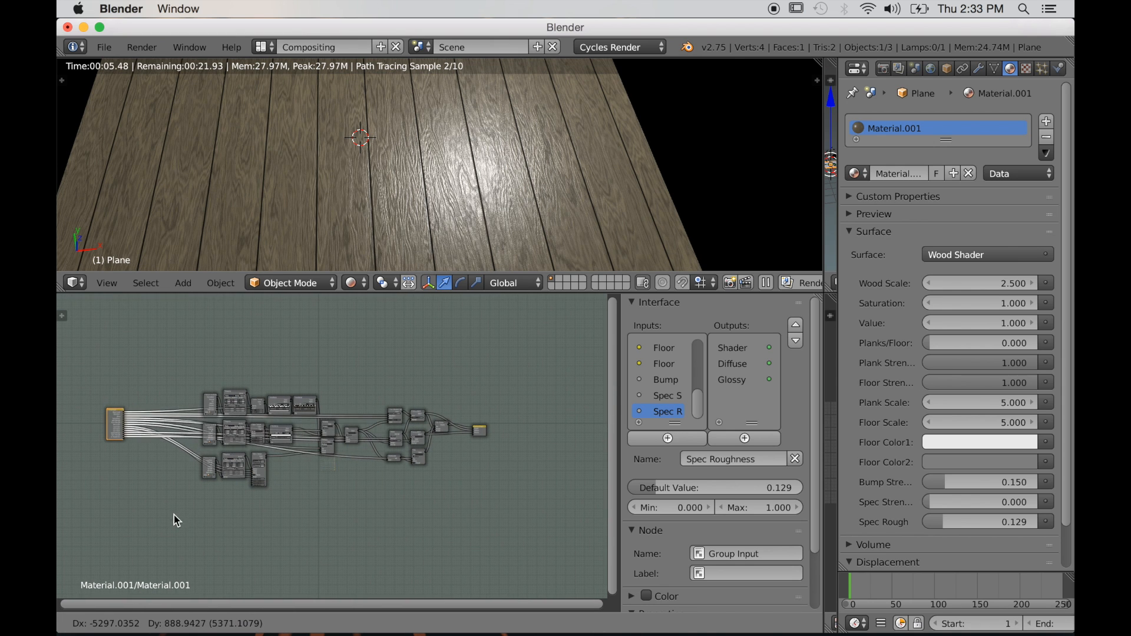
pyautogui.click(175, 515)
pyautogui.scroll(5, 245, 506)
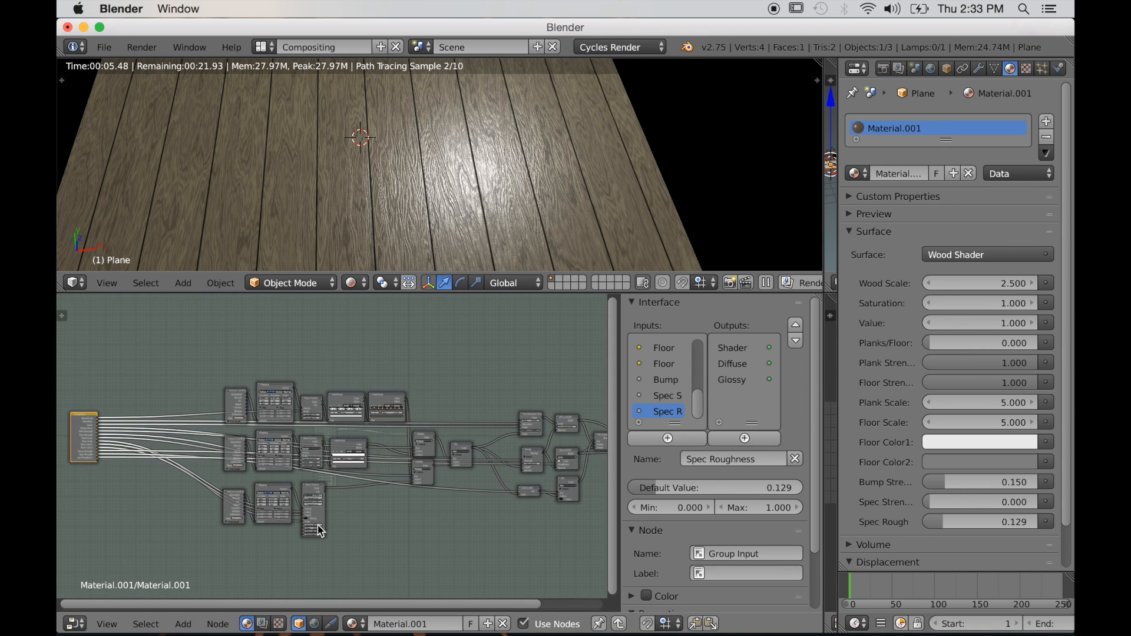
pyautogui.press('Tab')
# Set the Wood Shader node's Saturation to 0.900 and Value to 0.500.
pyautogui.scroll(6, 322, 532)
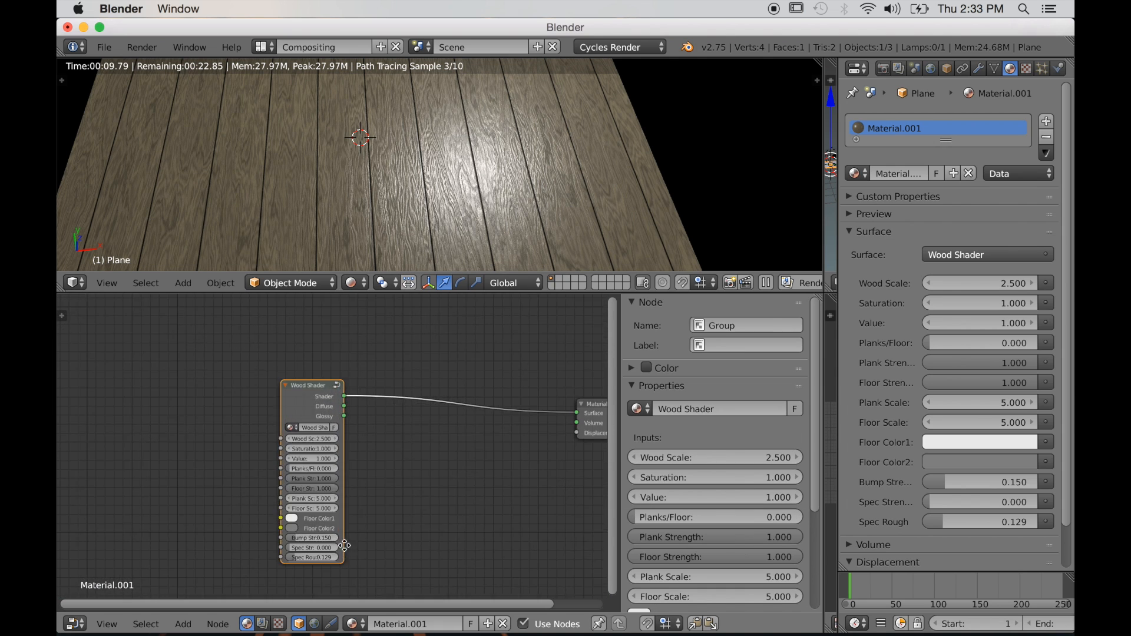
pyautogui.scroll(3, 345, 507)
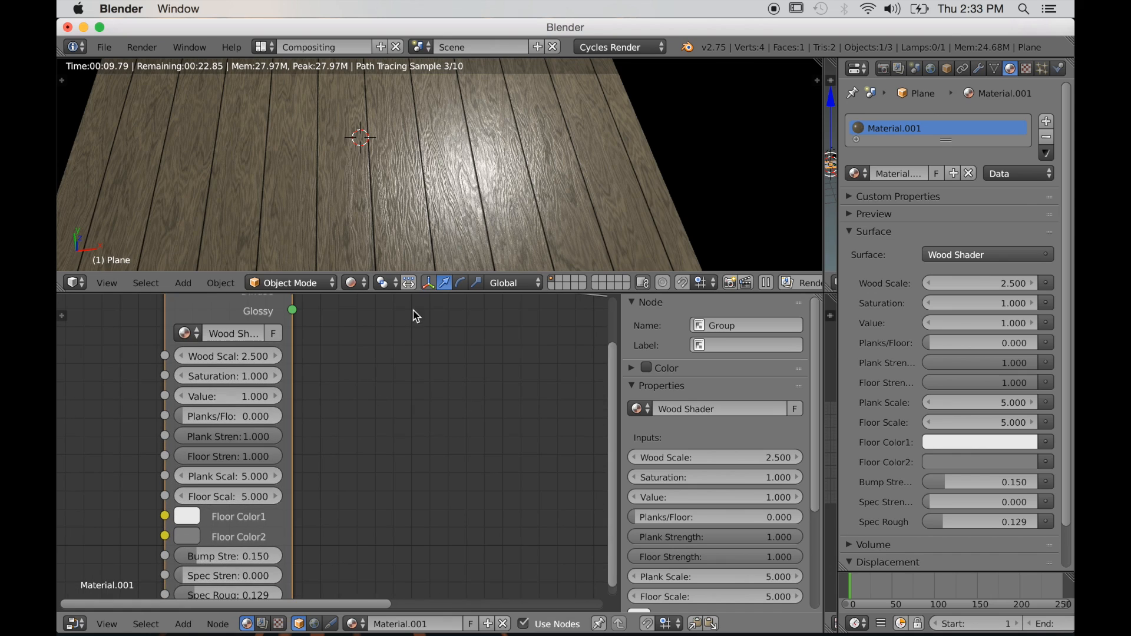
pyautogui.scroll(5, 419, 242)
pyautogui.moveTo(452, 226); pyautogui.dragTo(387, 216, button='middle')
pyautogui.moveTo(228, 356)
pyautogui.mouseDown()
pyautogui.moveTo(165, 356)
pyautogui.moveTo(228, 356)
pyautogui.mouseUp()
pyautogui.scroll(-2, 386, 460)
pyautogui.scroll(7, 379, 448)
pyautogui.moveTo(352, 394); pyautogui.dragTo(353, 394)
pyautogui.moveTo(274, 435); pyautogui.dragTo(216, 429)
pyautogui.click(215, 423)
pyautogui.click(214, 423)
pyautogui.moveTo(380, 221); pyautogui.dragTo(362, 239, button='middle')
pyautogui.moveTo(298, 395); pyautogui.dragTo(280, 395)
pyautogui.click(214, 396)
# Set the Wood Shader's Plank Scale to 9.400, after trying 21.800, and Planks/Floor to 1.000.
pyautogui.scroll(-1, 298, 489)
pyautogui.scroll(2, 300, 494)
pyautogui.scroll(-1, 303, 477)
pyautogui.hscroll(-1, 303, 479)
pyautogui.moveTo(290, 451); pyautogui.dragTo(360, 462)
pyautogui.scroll(-2, 335, 523)
pyautogui.scroll(3, 355, 483)
pyautogui.moveTo(366, 279); pyautogui.dragTo(451, 268, button='middle')
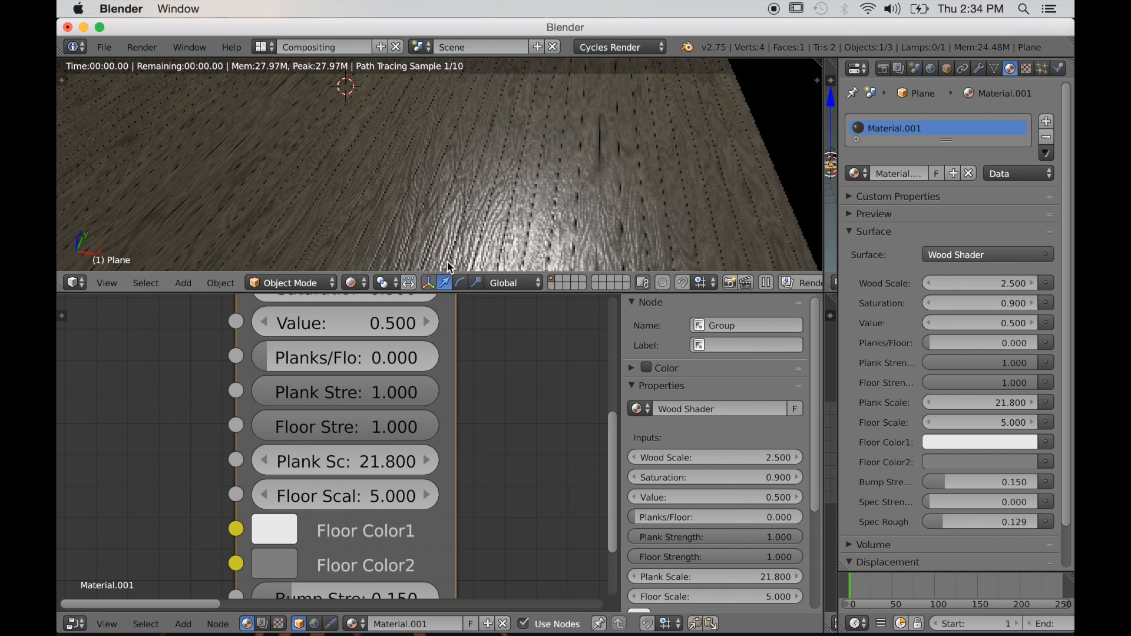
pyautogui.moveTo(389, 462); pyautogui.dragTo(344, 462)
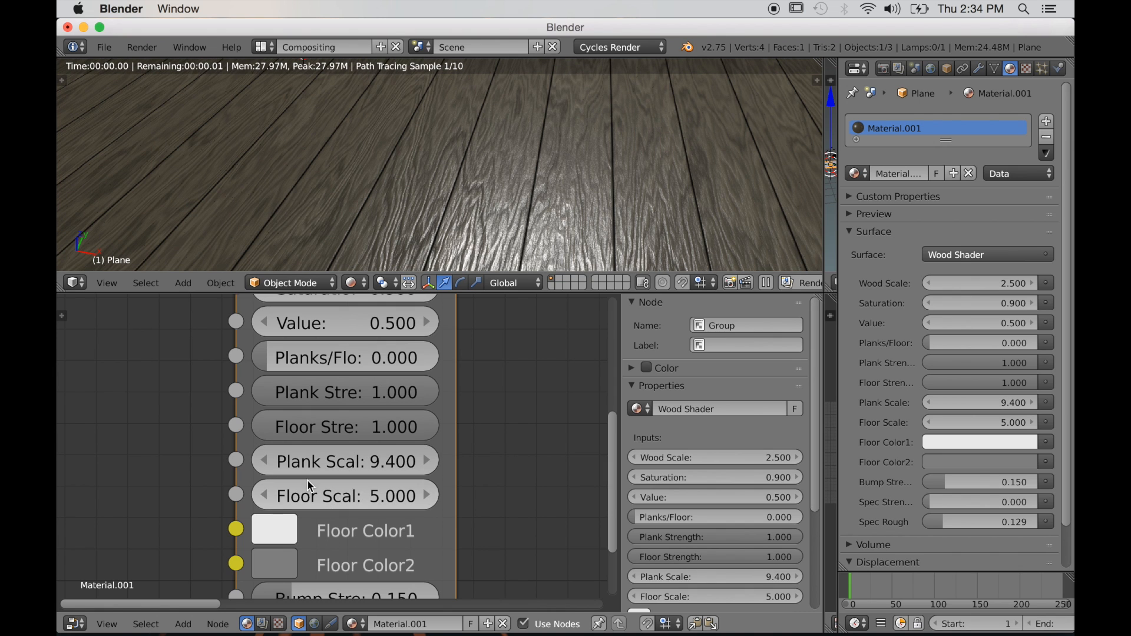
pyautogui.moveTo(312, 357); pyautogui.dragTo(353, 358)
pyautogui.moveTo(312, 497)
pyautogui.mouseDown()
pyautogui.moveTo(333, 497)
pyautogui.moveTo(290, 496)
pyautogui.moveTo(310, 496)
pyautogui.mouseUp()
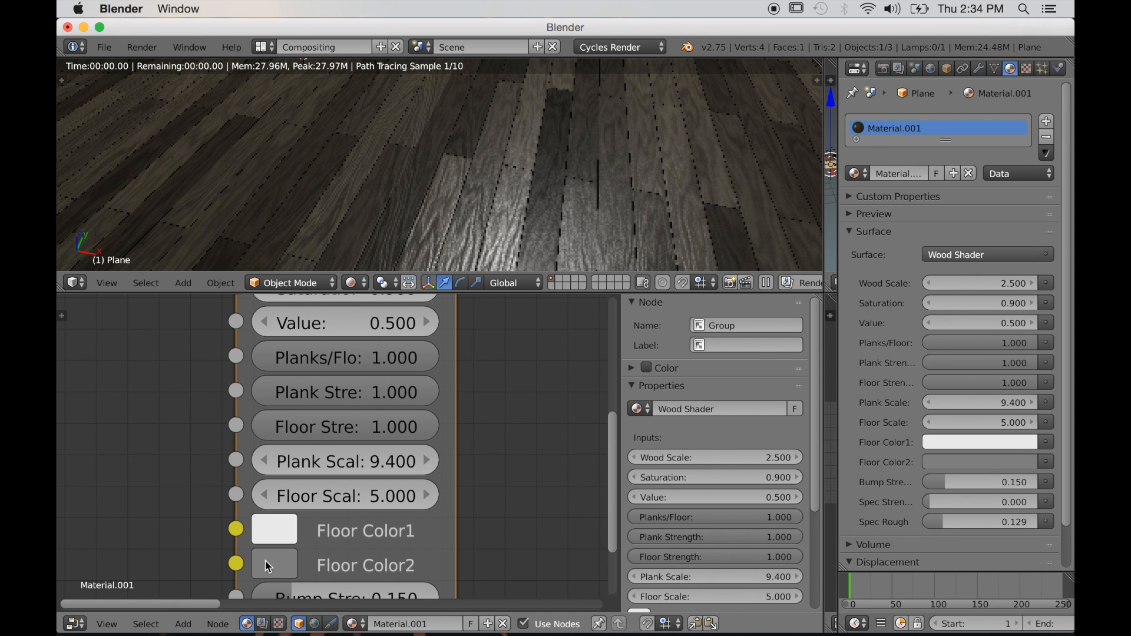
# Change Floor Color2 to a lighter warm grey and tint Floor Color1 pale pink.
pyautogui.moveTo(309, 553); pyautogui.dragTo(320, 527, button='middle')
pyautogui.scroll(3, 307, 519)
pyautogui.click(288, 517)
pyautogui.scroll(-2, 227, 456)
pyautogui.moveTo(193, 485); pyautogui.dragTo(217, 532, button='middle')
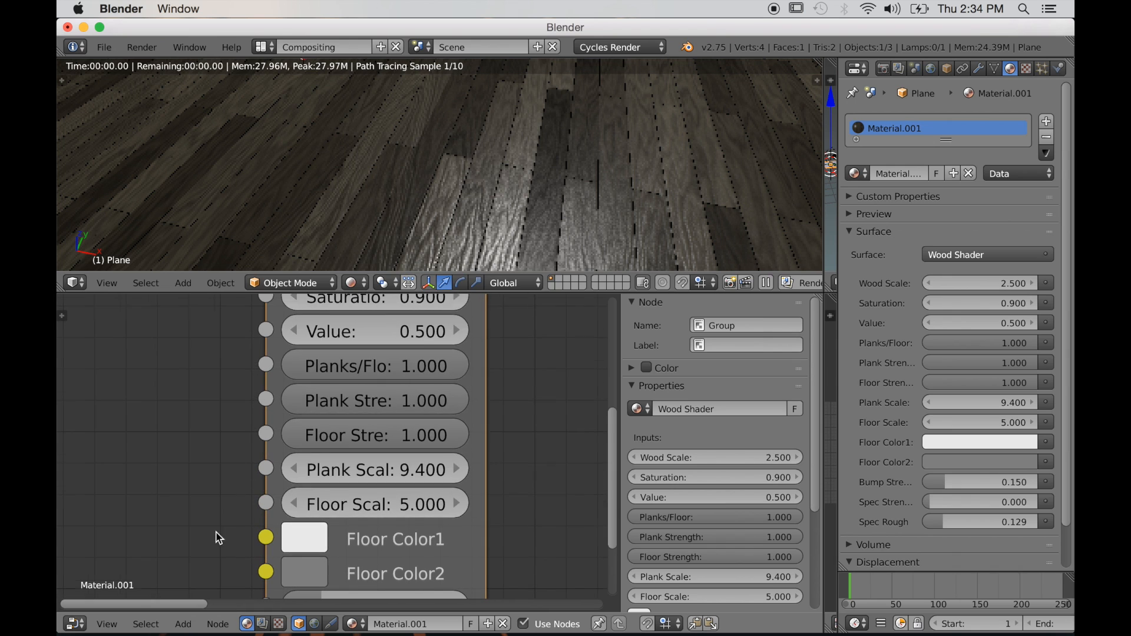
pyautogui.click(305, 570)
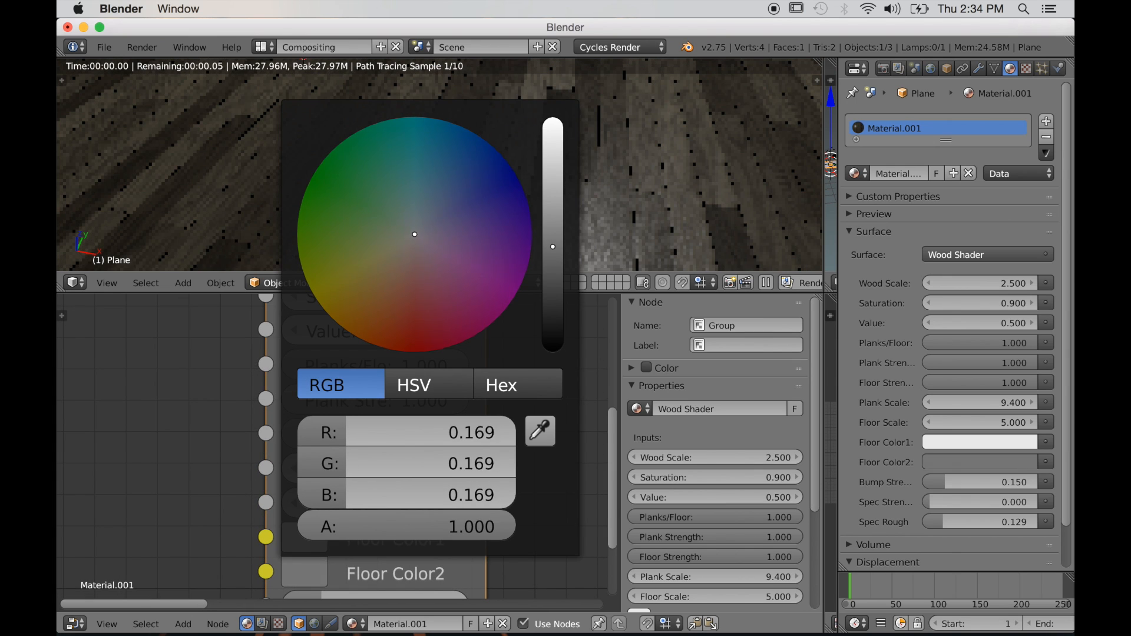
pyautogui.scroll(3, 414, 234)
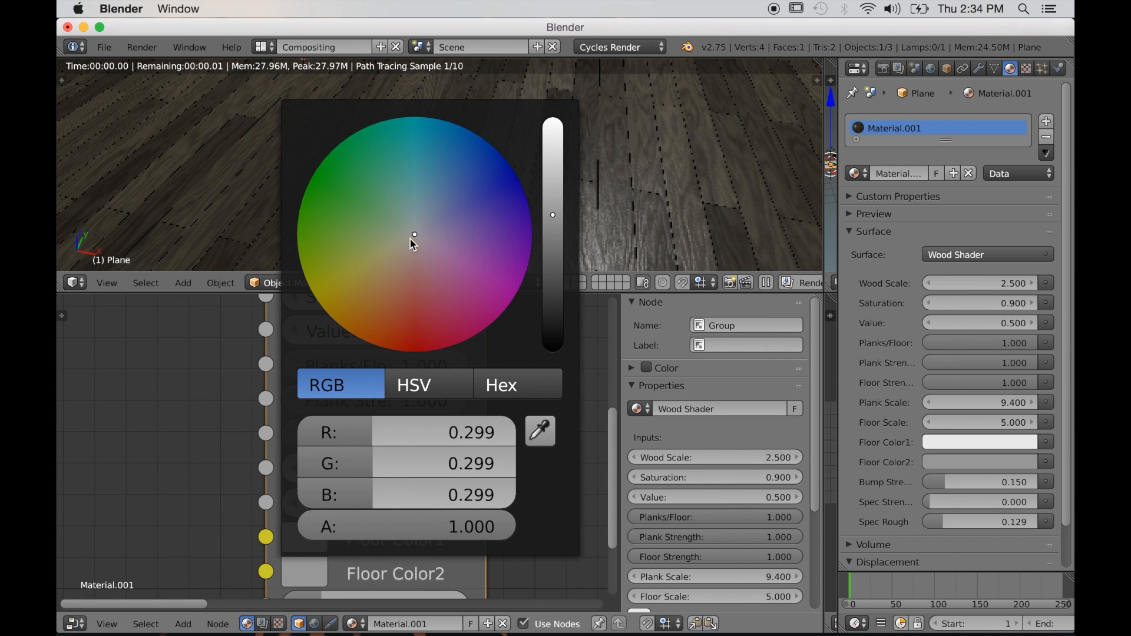
pyautogui.click(305, 537)
pyautogui.click(386, 240)
pyautogui.moveTo(519, 215); pyautogui.dragTo(522, 255, button='middle')
# Set the Wood Shader's Bump Strength to 0.141 and Spec Strength to about 0.209, and adjust the Spec Roughness.
pyautogui.scroll(-2, 388, 505)
pyautogui.moveTo(390, 514); pyautogui.dragTo(383, 426, button='middle')
pyautogui.scroll(4, 382, 433)
pyautogui.moveTo(365, 514)
pyautogui.mouseDown()
pyautogui.moveTo(429, 514)
pyautogui.moveTo(334, 514)
pyautogui.moveTo(355, 514)
pyautogui.mouseUp()
pyautogui.moveTo(377, 223); pyautogui.dragTo(365, 196, button='middle')
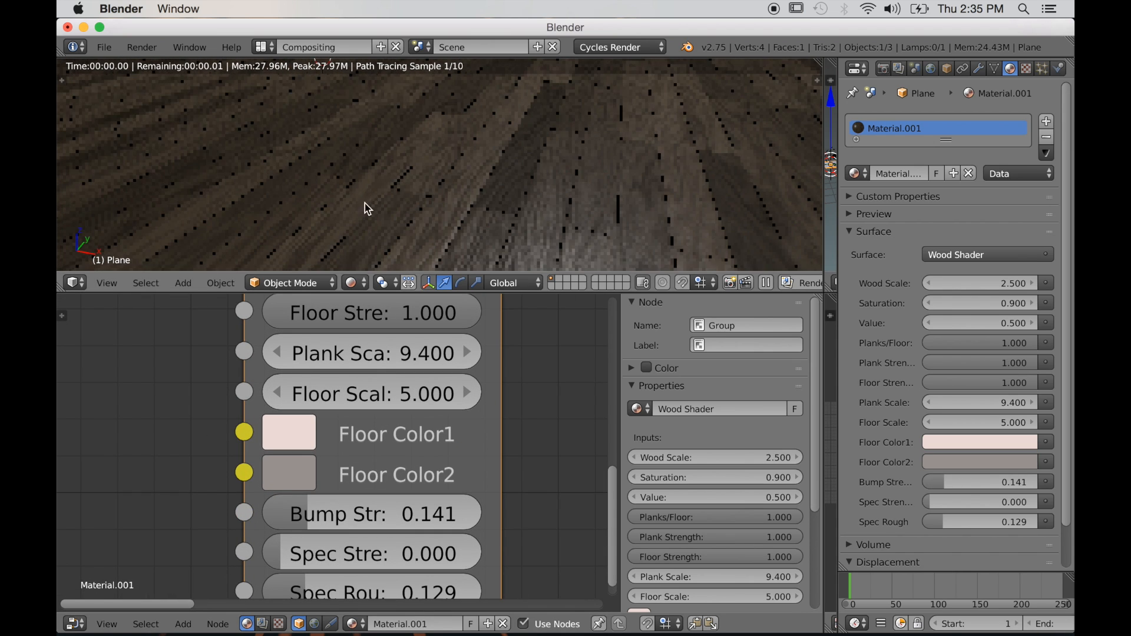
pyautogui.moveTo(337, 535); pyautogui.dragTo(349, 462, button='middle')
pyautogui.moveTo(349, 475); pyautogui.dragTo(306, 480)
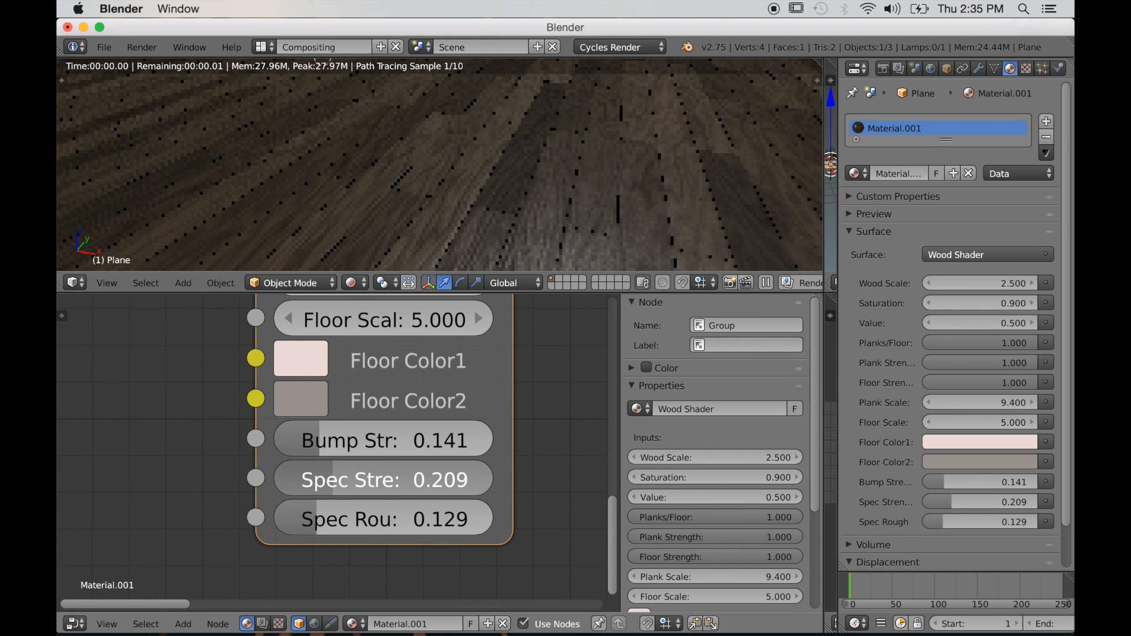
pyautogui.moveTo(313, 521); pyautogui.dragTo(282, 521)
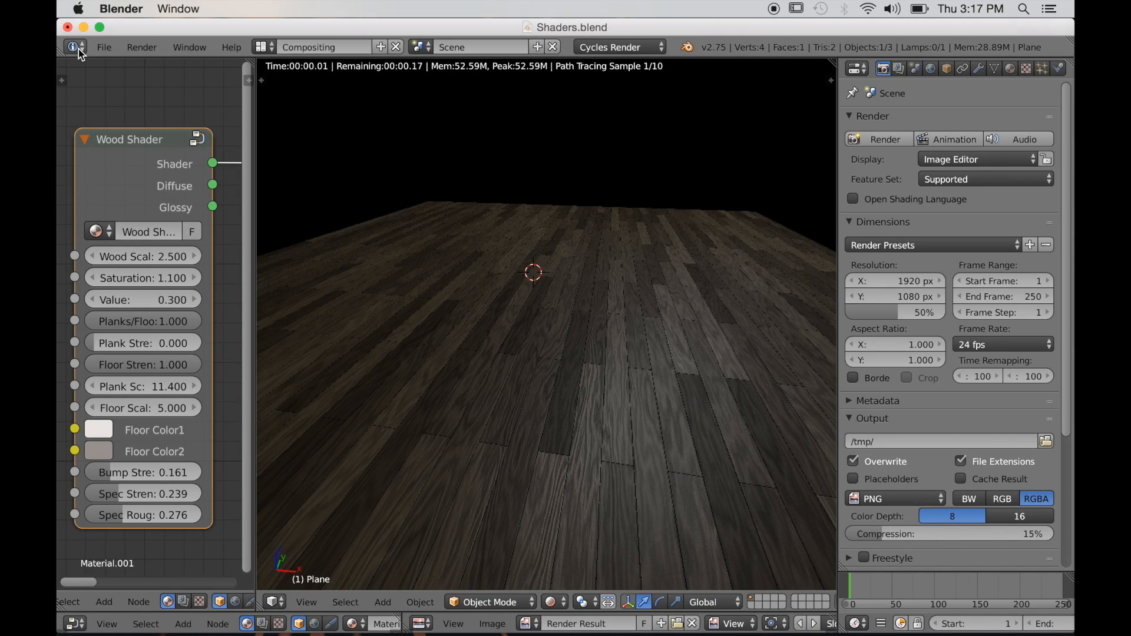
# Save Shaders.blend and close its window.
pyautogui.click(104, 47)
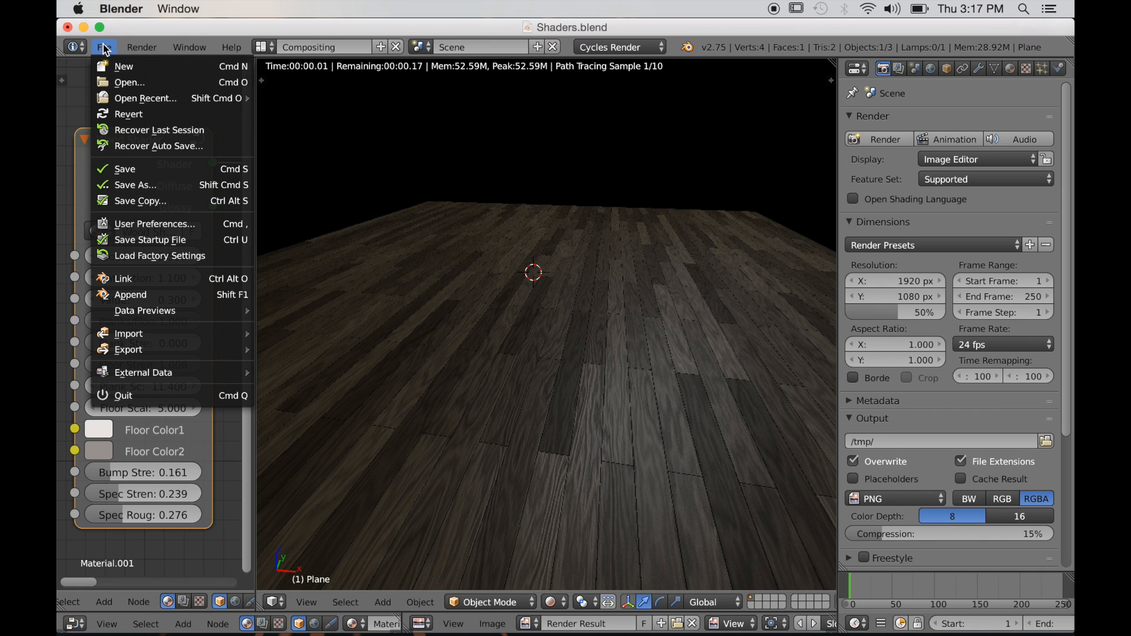
pyautogui.click(144, 169)
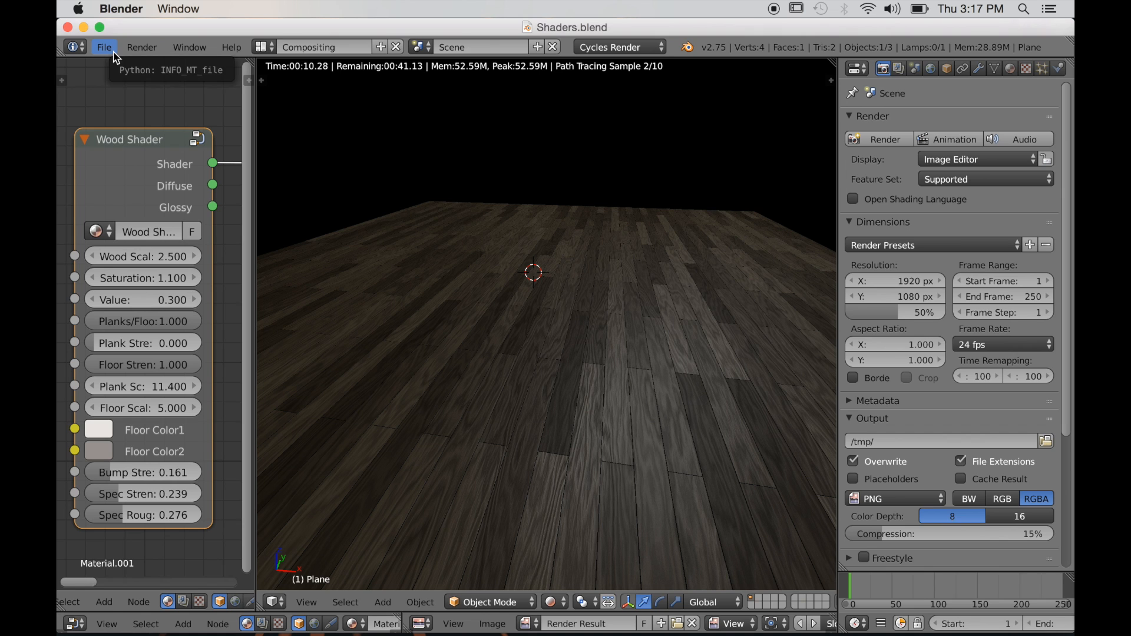
pyautogui.click(68, 27)
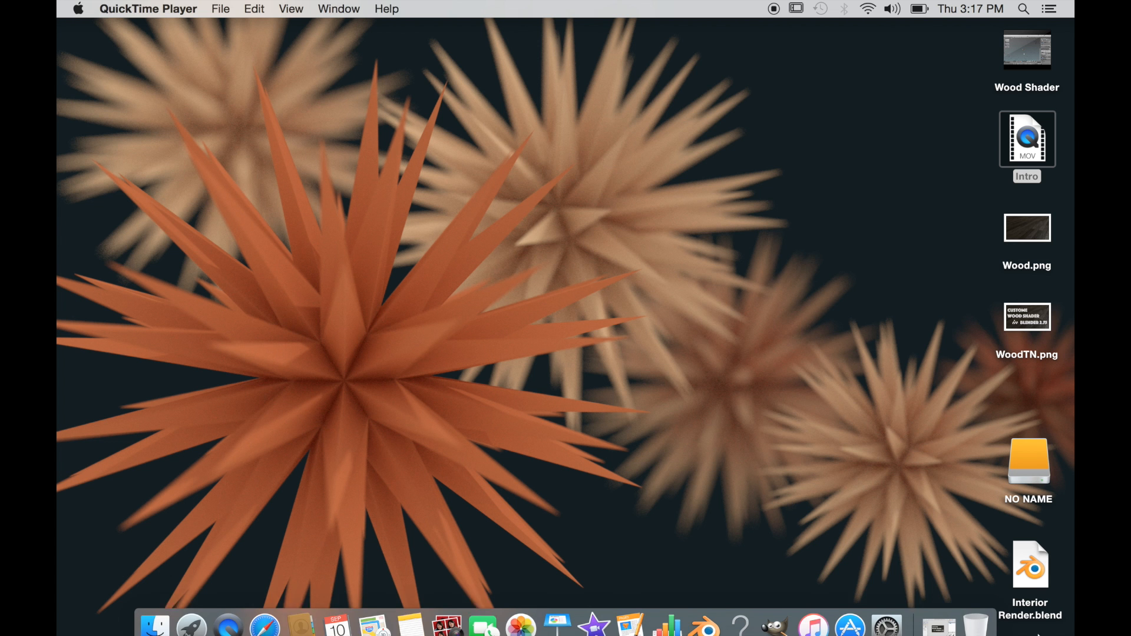
# Launch a fresh Blender session, dismiss the splash screen and view the default cube in perspective.
pyautogui.click(706, 613)
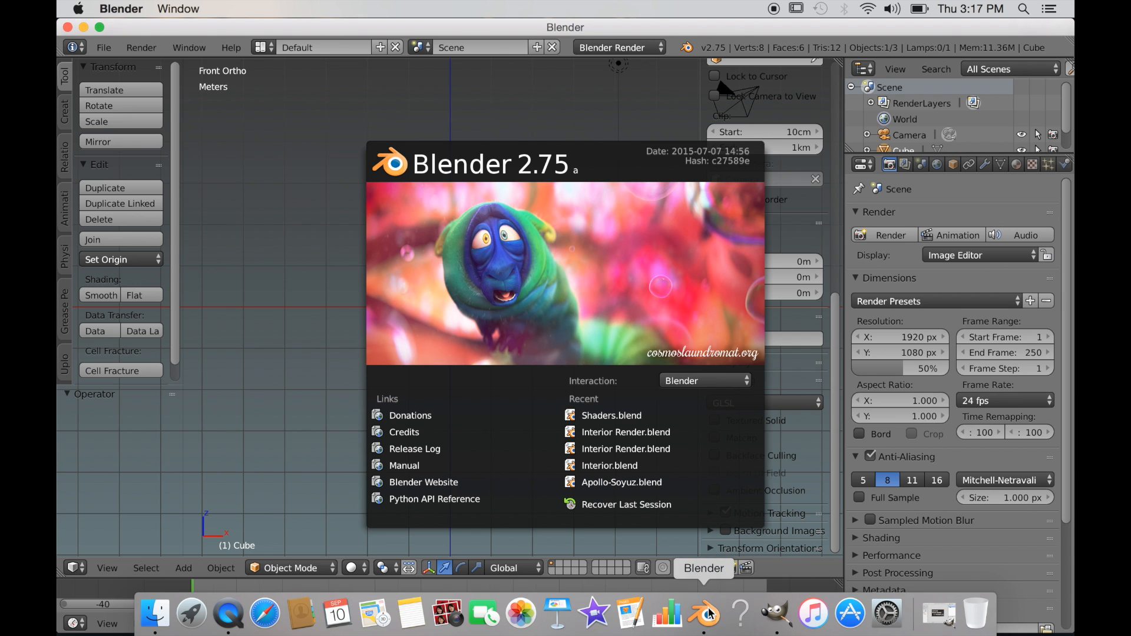
pyautogui.click(357, 373)
pyautogui.moveTo(357, 373); pyautogui.dragTo(456, 420, button='middle')
pyautogui.press('KP_5')
pyautogui.scroll(4, 478, 398)
# Set the render engine to Cycles Render and switch the screen layout to Compositing.
pyautogui.click(618, 47)
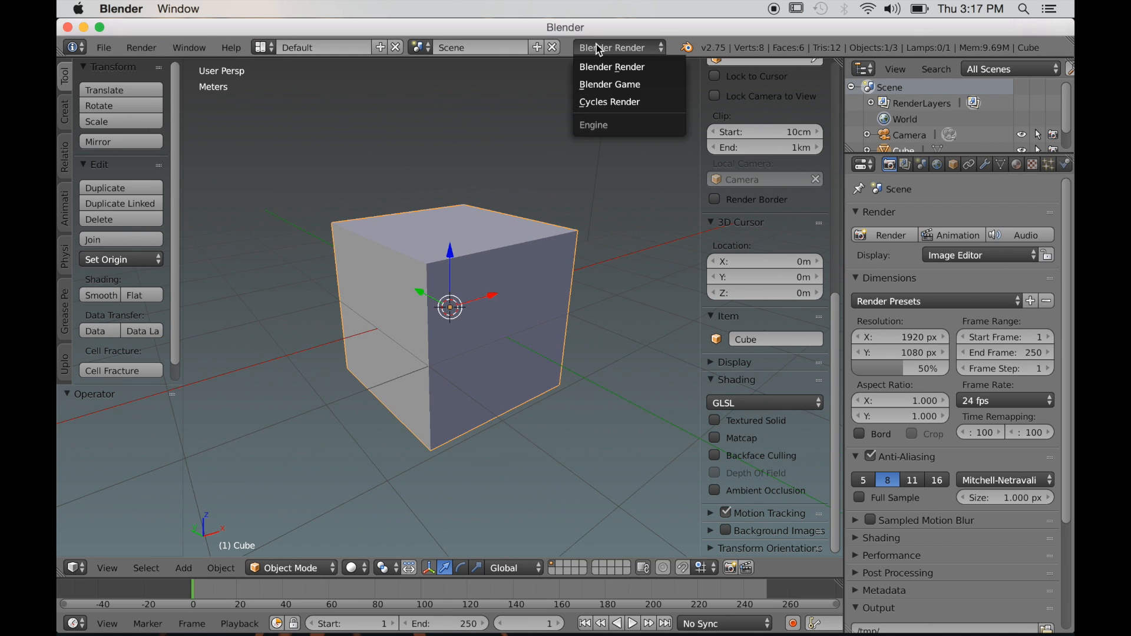
pyautogui.click(610, 101)
pyautogui.click(260, 48)
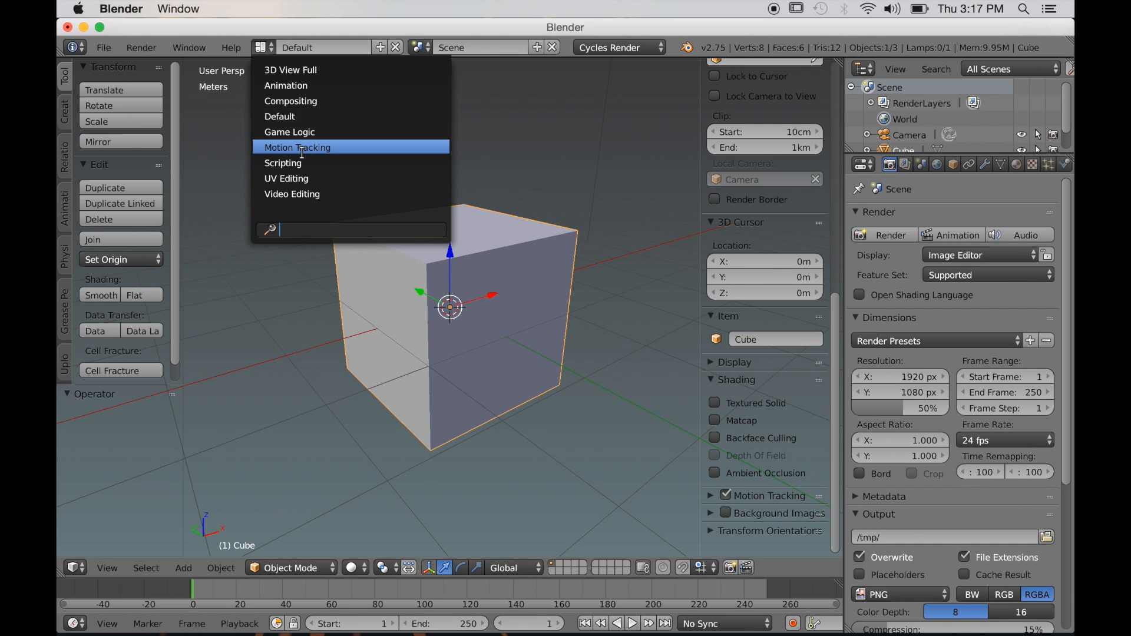
pyautogui.click(300, 102)
pyautogui.scroll(4, 318, 196)
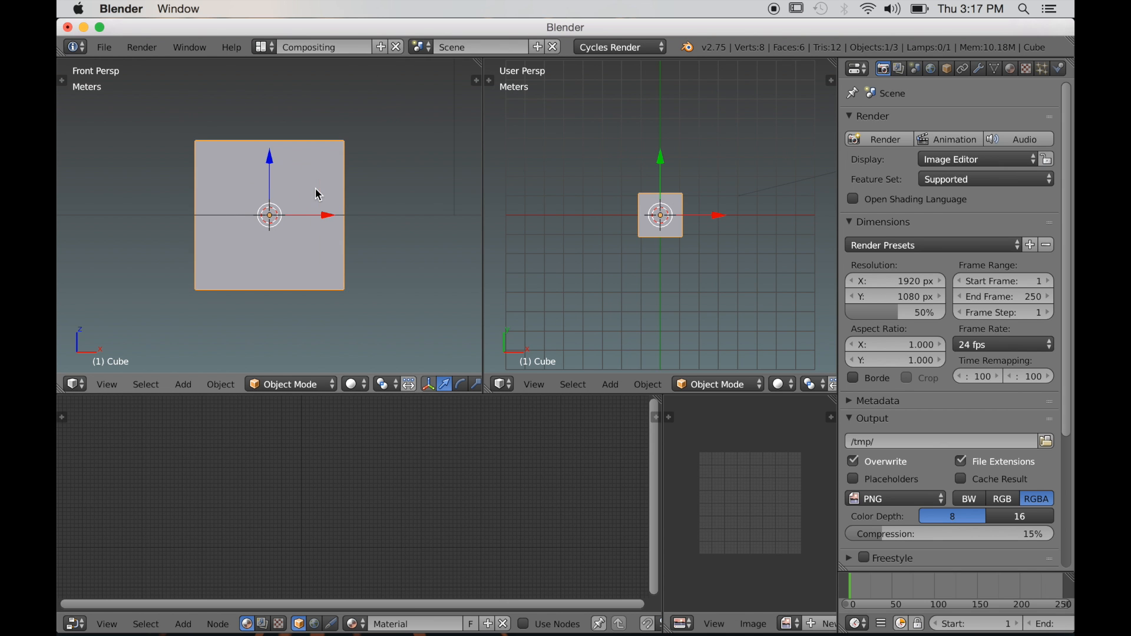
# Show the viewport in rendered shading, enable world nodes with a near-black background color, and turn on Ambient Occlusion.
pyautogui.click(352, 385)
pyautogui.click(361, 283)
pyautogui.click(931, 69)
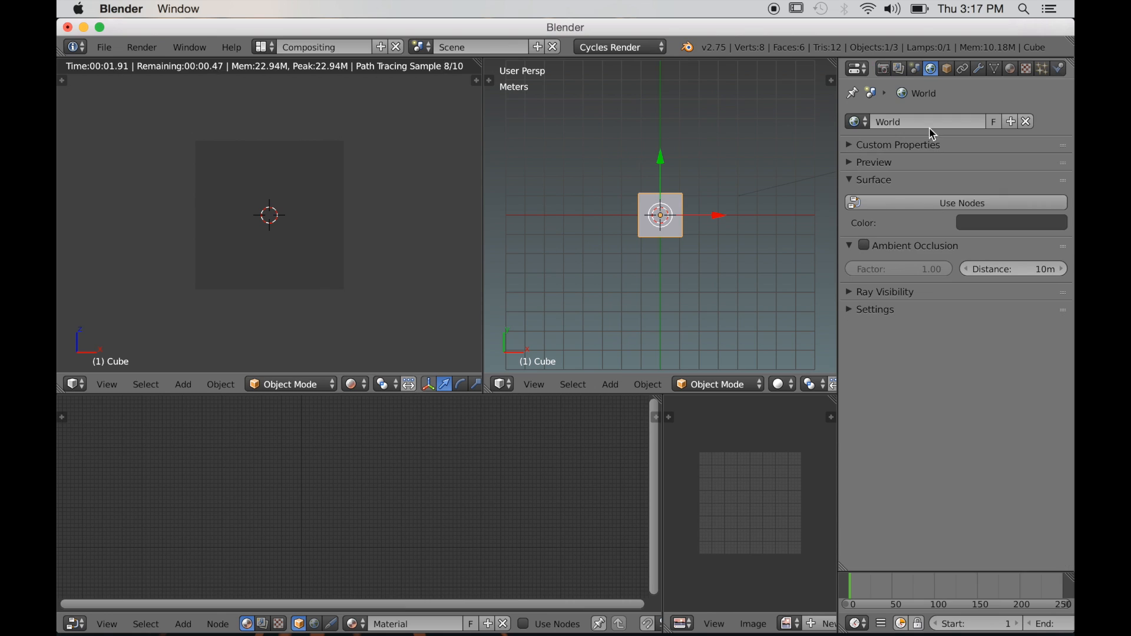
pyautogui.click(959, 203)
pyautogui.click(978, 231)
pyautogui.click(1044, 361)
pyautogui.click(864, 291)
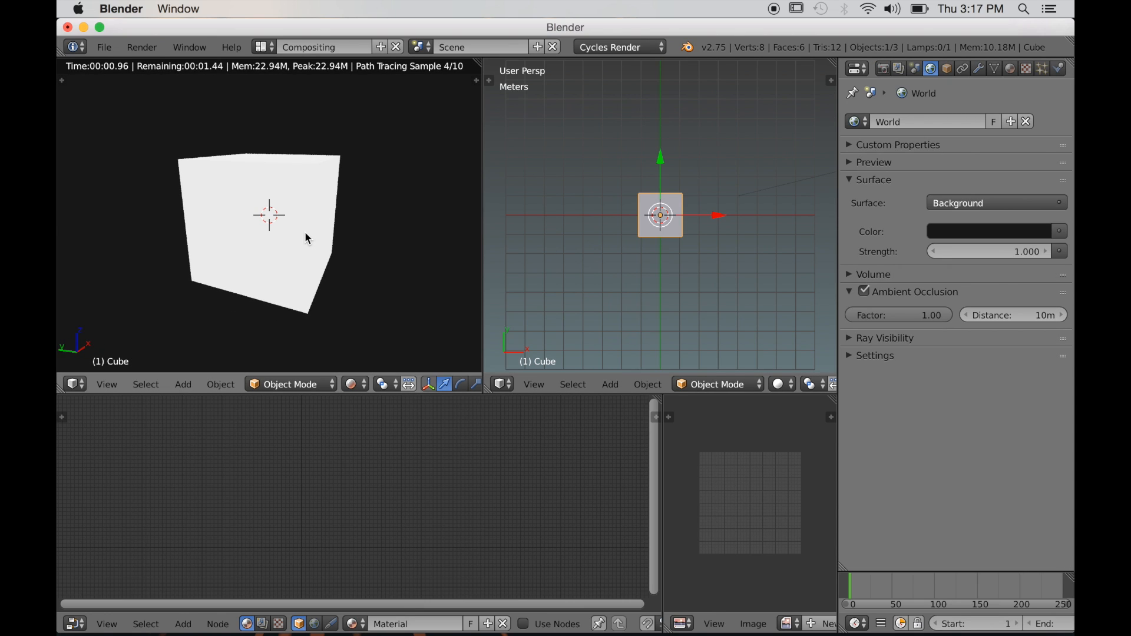
# Append the Wood Shader node tree from Shaders.blend in the Documents folder.
pyautogui.click(104, 47)
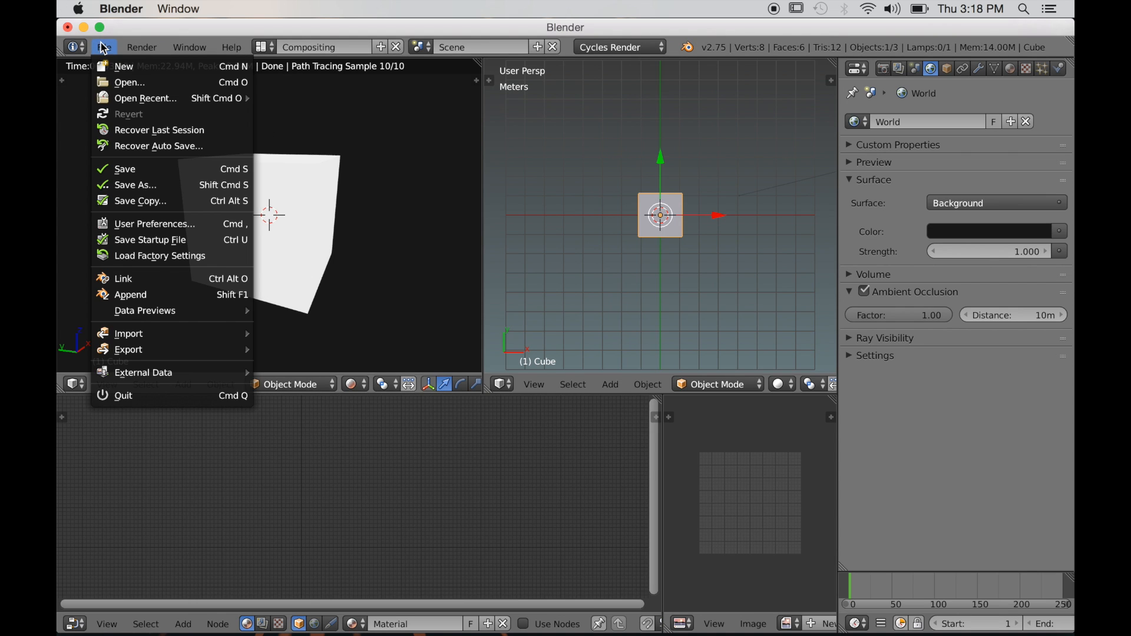
pyautogui.click(150, 294)
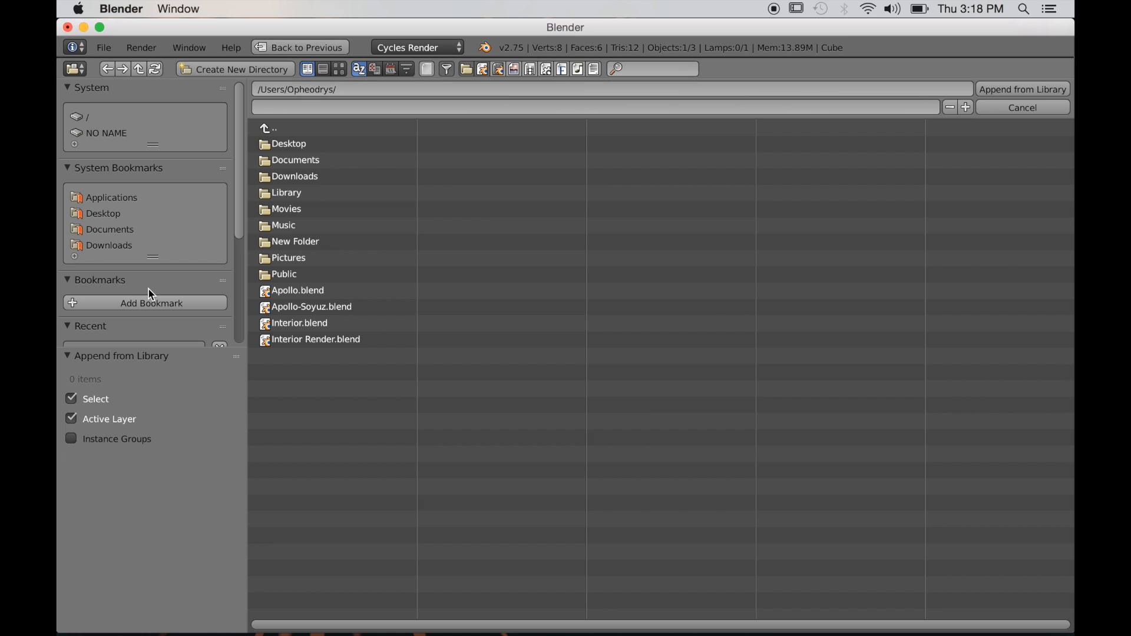
pyautogui.click(120, 235)
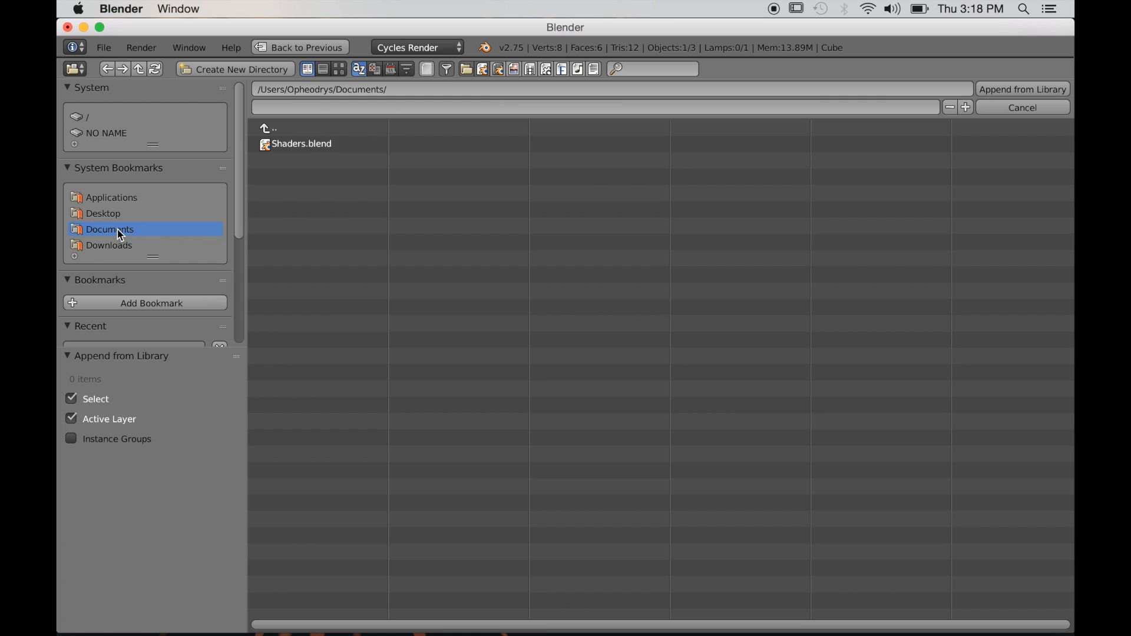
pyautogui.doubleClick(320, 142)
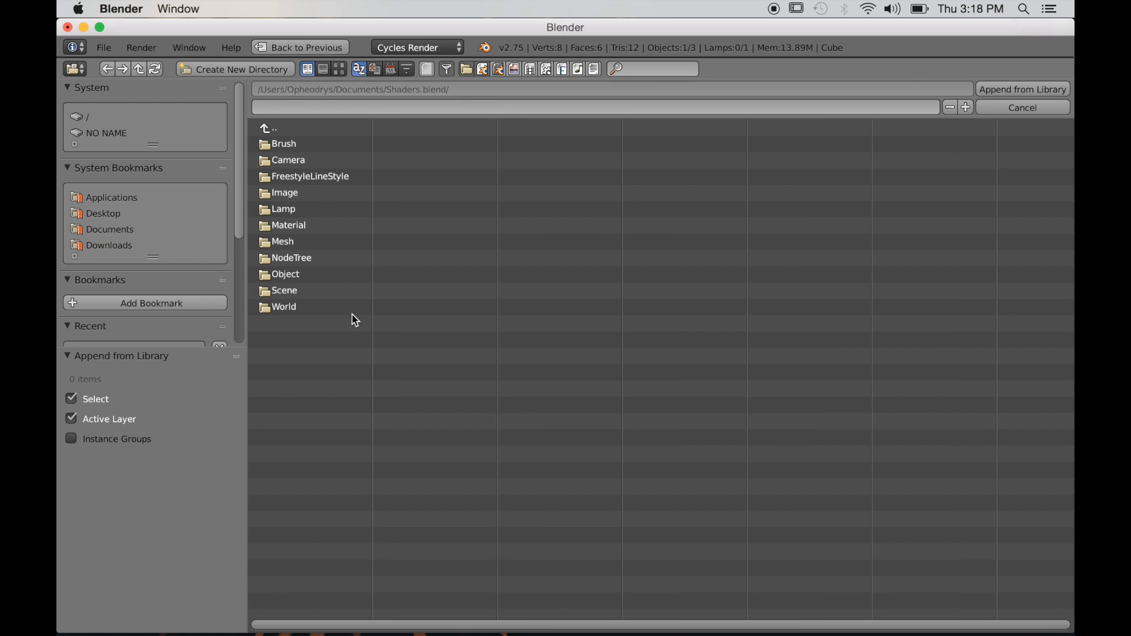
pyautogui.click(304, 260)
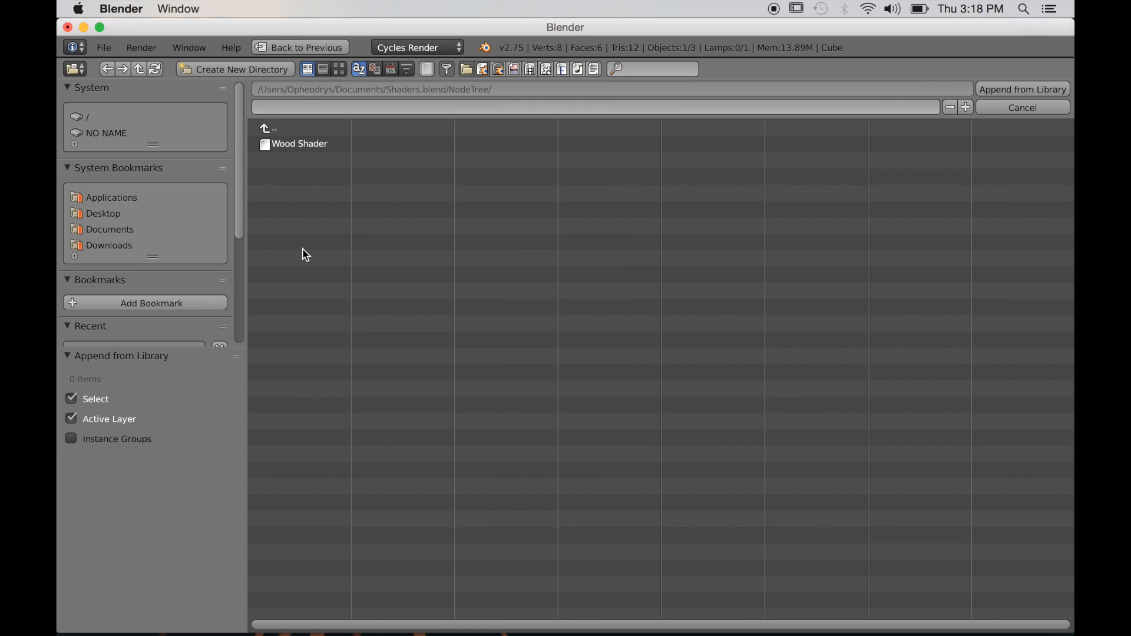
pyautogui.click(305, 147)
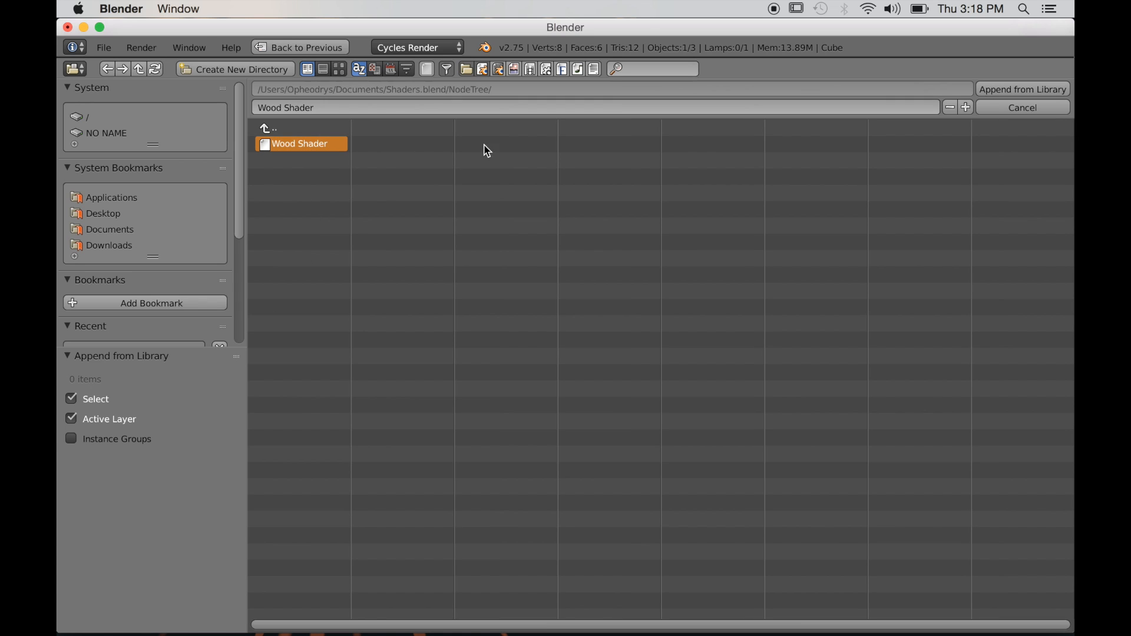
pyautogui.click(1049, 90)
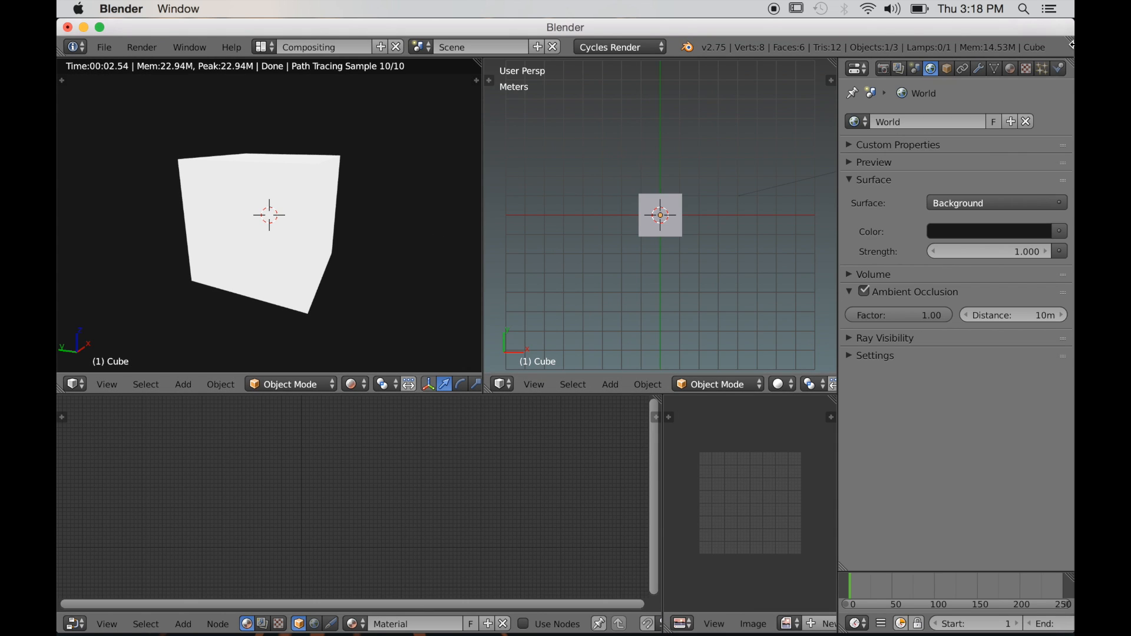
# Enable nodes on the cube's material and fit the node graph in view.
pyautogui.click(1010, 68)
pyautogui.click(917, 254)
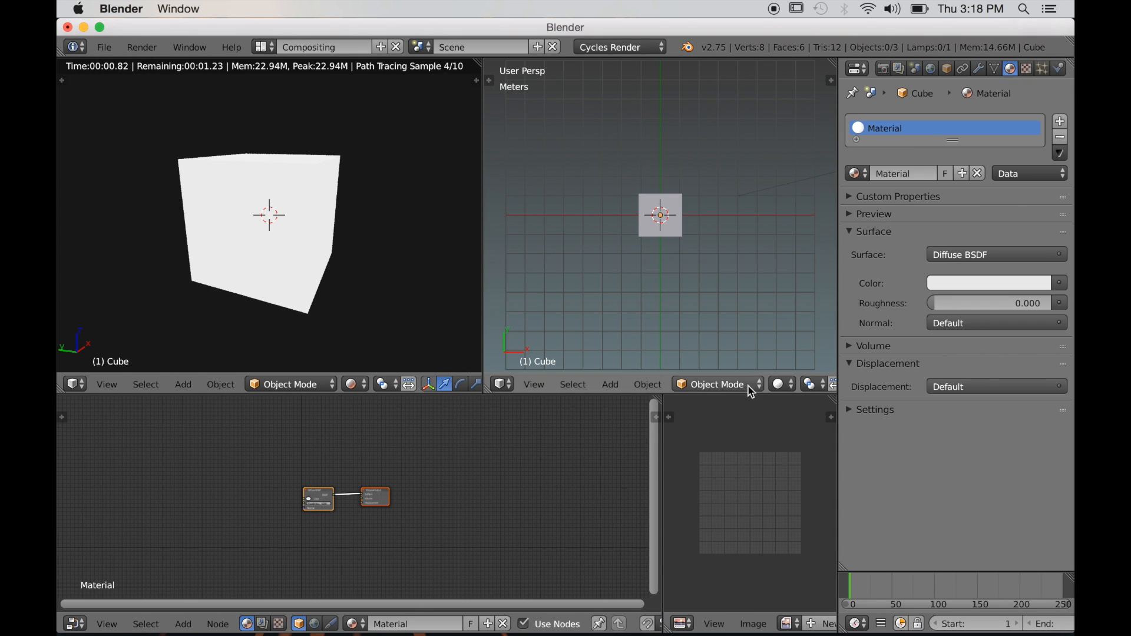
pyautogui.press('Home')
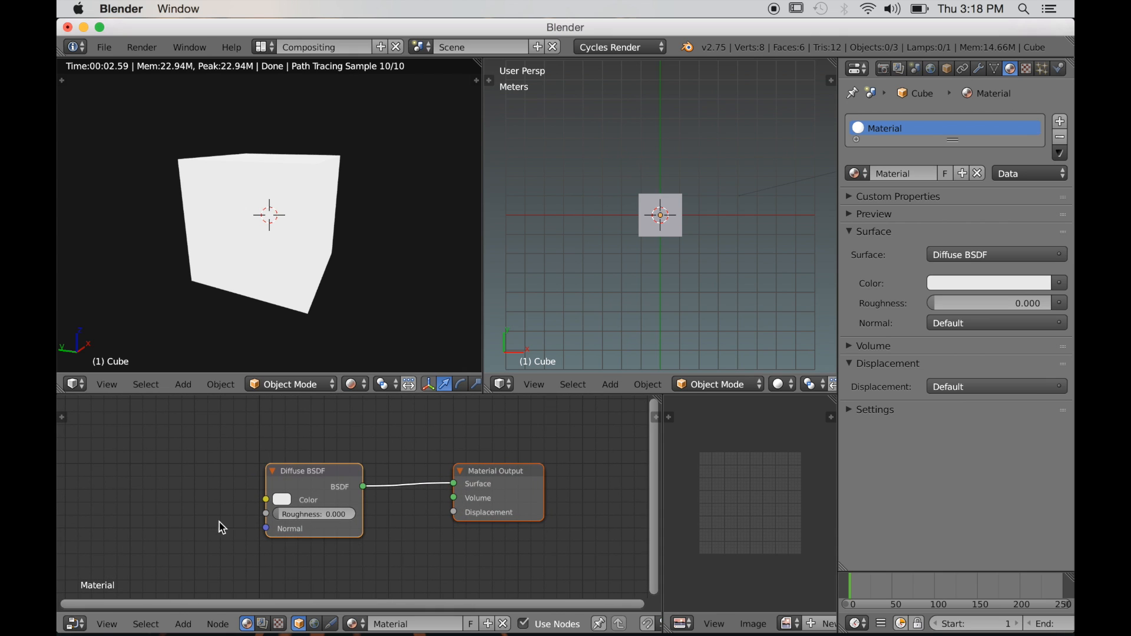
# Add the Wood Shader group node and connect its Shader output to the Material Output's Surface input.
pyautogui.hscroll(-1, 161, 517)
pyautogui.hscroll(-5, 182, 513)
pyautogui.hotkey('shift', 'a')
pyautogui.press('Escape')
pyautogui.hotkey('shift', 'a')
pyautogui.moveTo(115, 603)
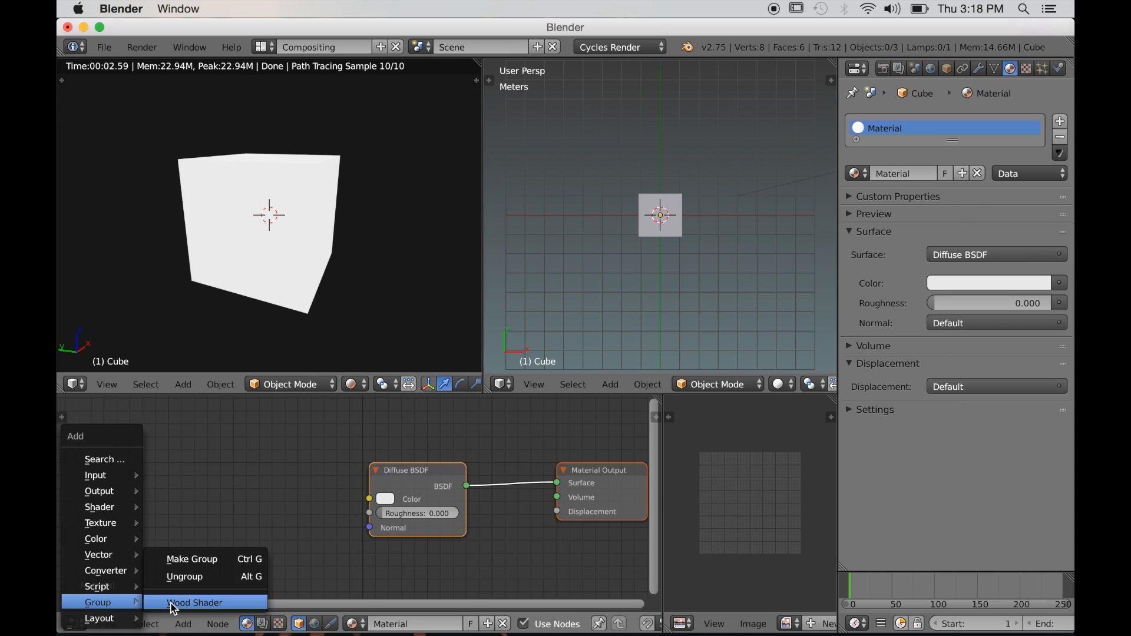
pyautogui.click(187, 603)
pyautogui.click(136, 422)
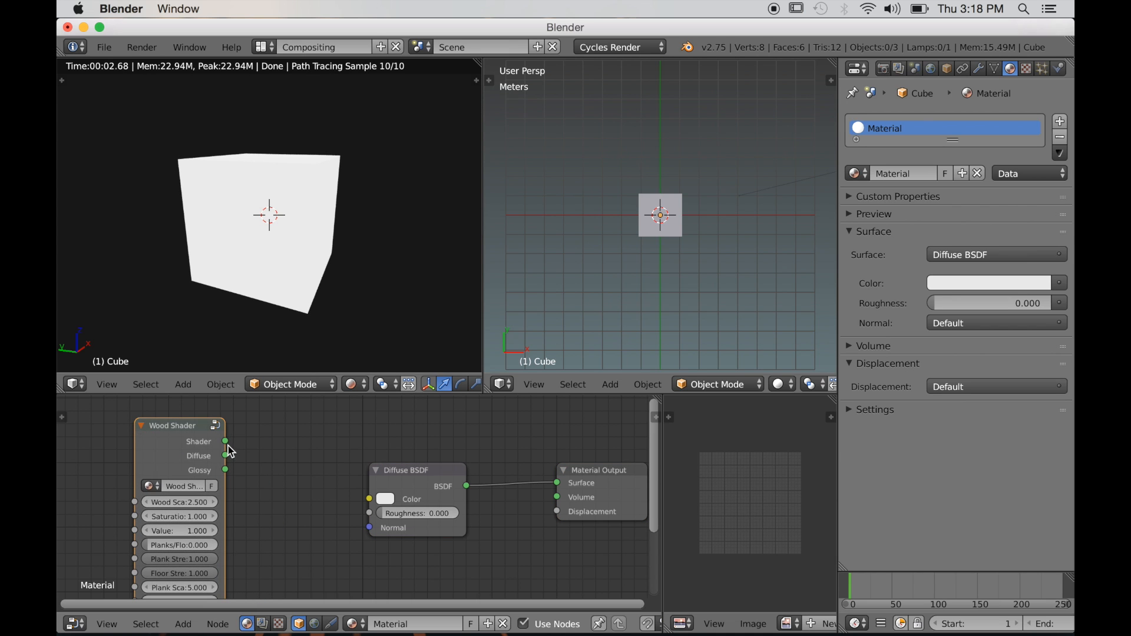
pyautogui.moveTo(228, 446); pyautogui.dragTo(243, 450)
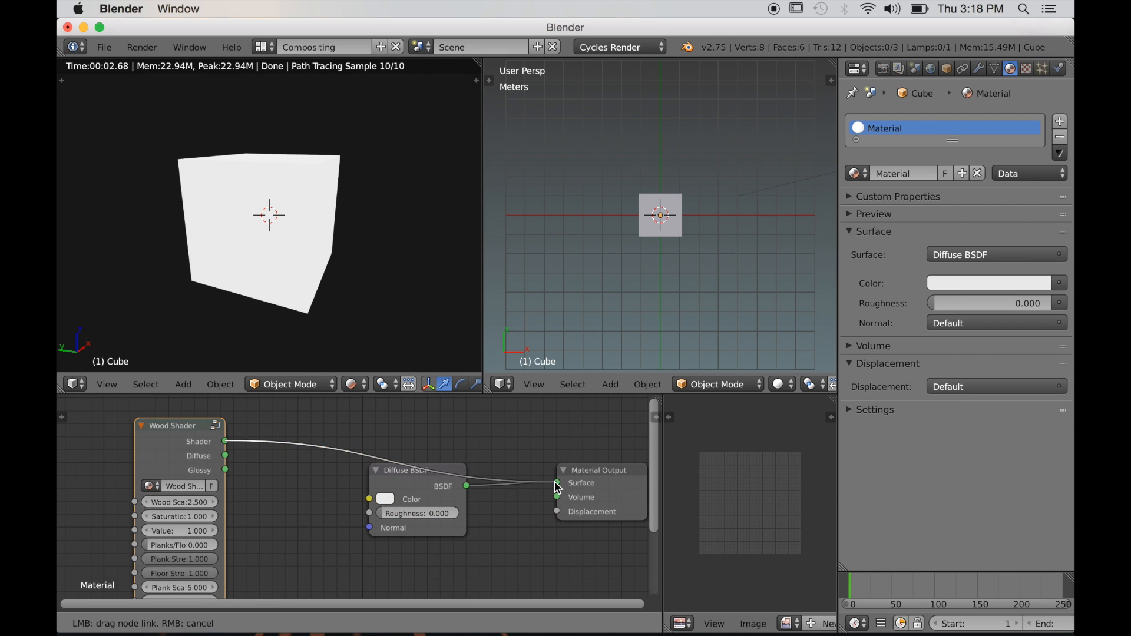
pyautogui.moveTo(562, 487); pyautogui.dragTo(558, 484)
# Examine the plank and grain pattern on the cube's different faces in the rendered view.
pyautogui.scroll(5, 260, 246)
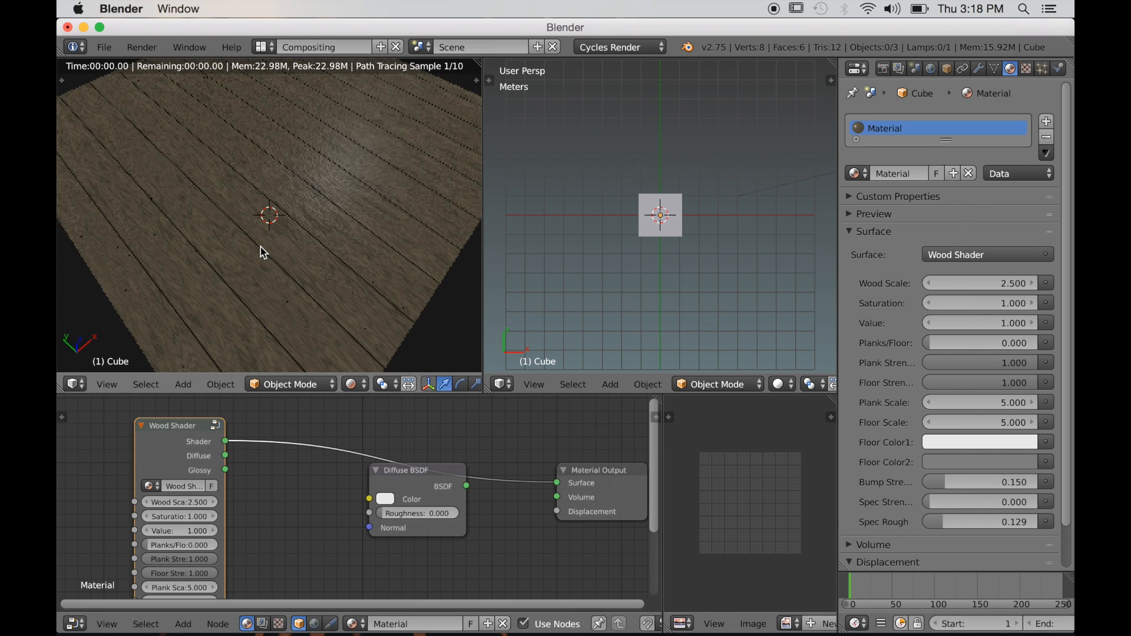
pyautogui.scroll(1, 260, 246)
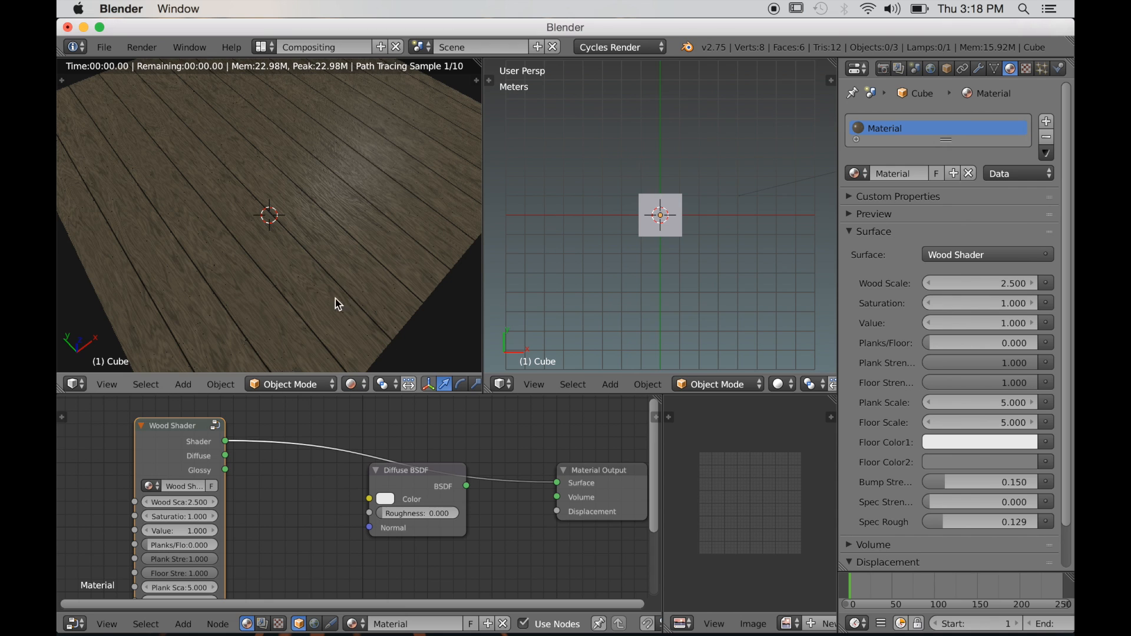
pyautogui.scroll(1, 253, 455)
pyautogui.hscroll(-10, 197, 465)
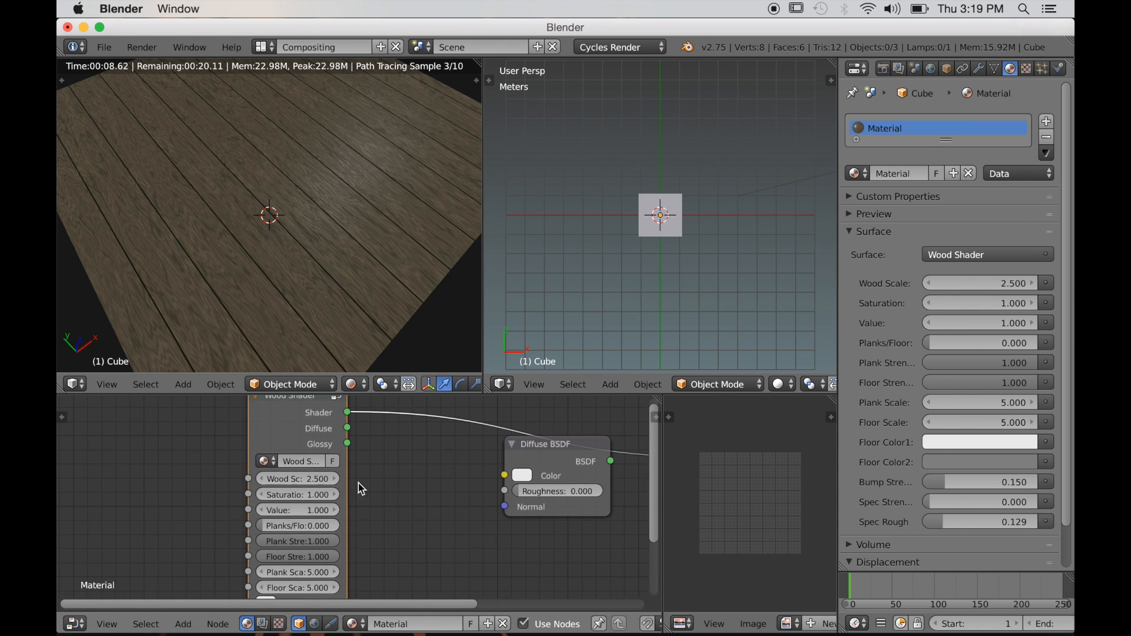
pyautogui.scroll(-10, 267, 213)
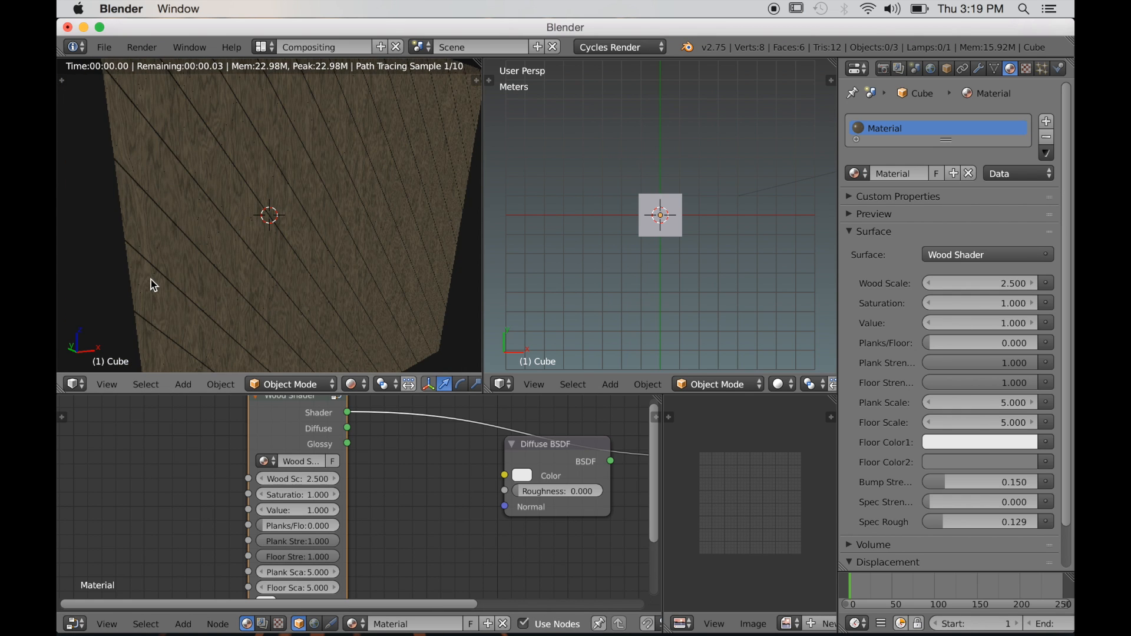
pyautogui.hscroll(10, 153, 285)
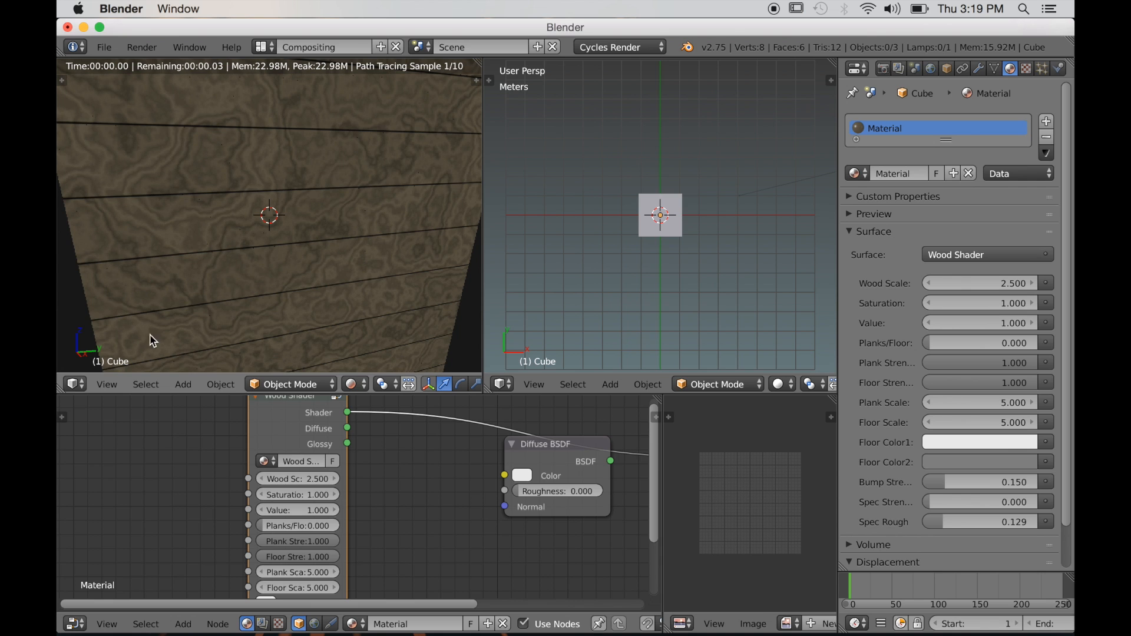
pyautogui.scroll(-10, 253, 224)
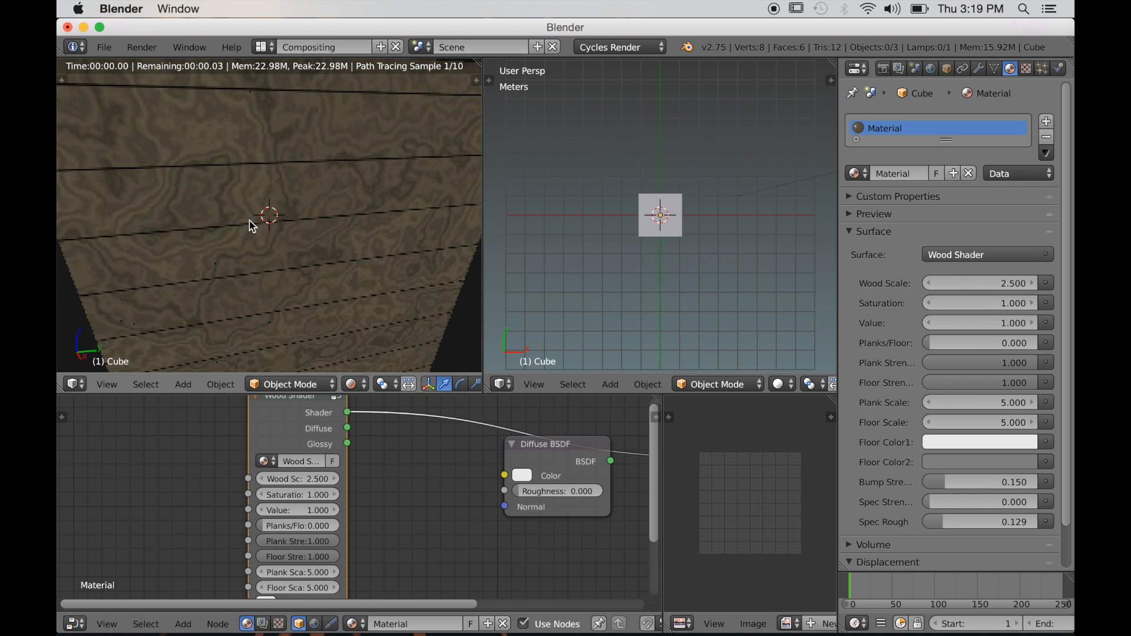
pyautogui.hscroll(-10, 250, 225)
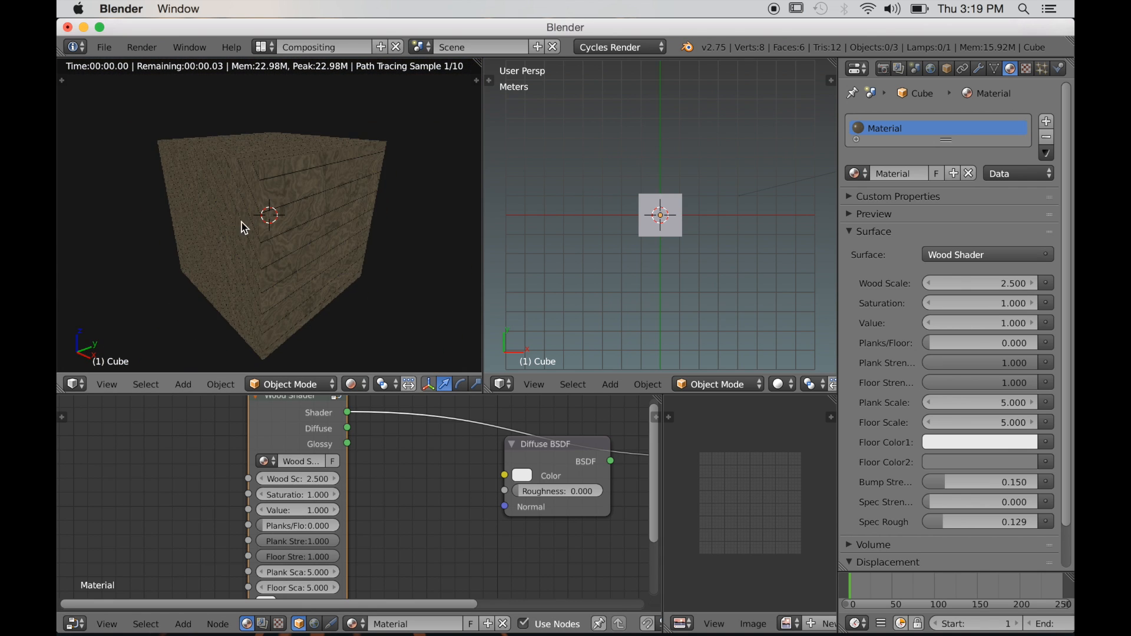
# Inside the Wood Shader group, connect the UV output of all three Texture Coordinate nodes to their Mapping nodes' Vector inputs.
pyautogui.press('Tab')
pyautogui.hscroll(-10, 223, 493)
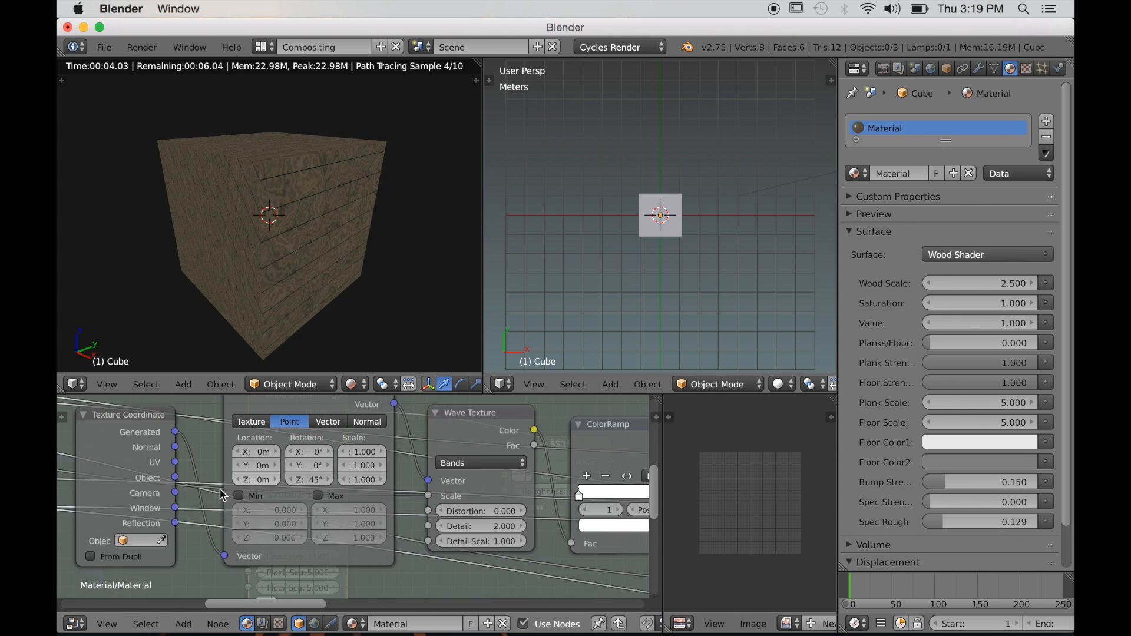
pyautogui.scroll(-6, 224, 466)
pyautogui.scroll(6, 297, 436)
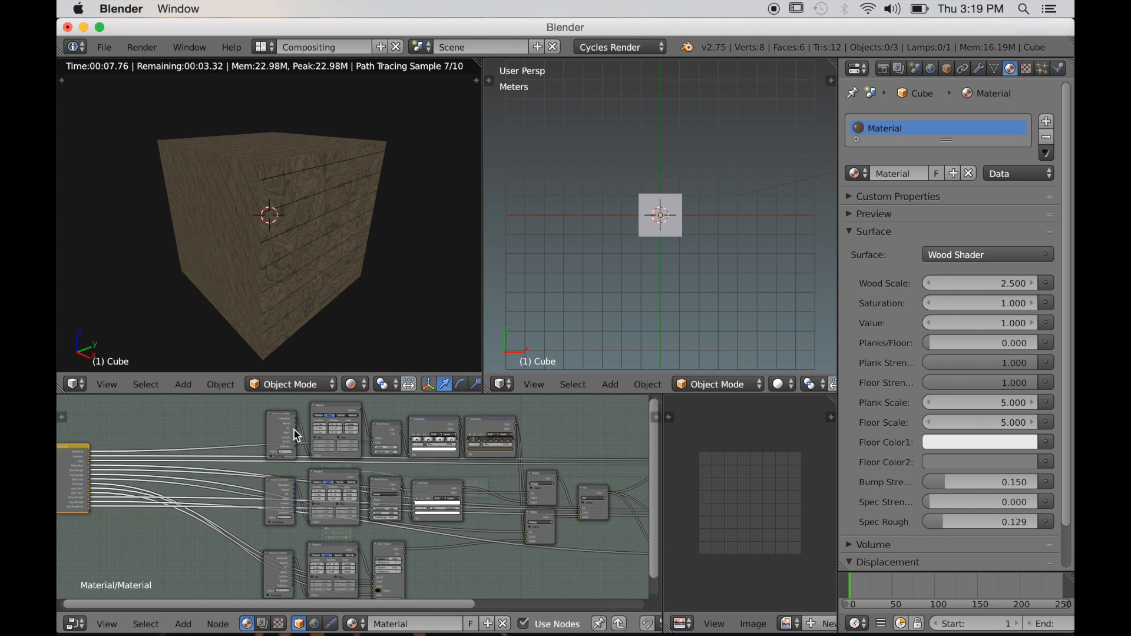
pyautogui.scroll(2, 296, 436)
pyautogui.moveTo(246, 455); pyautogui.dragTo(273, 545)
pyautogui.scroll(-3, 263, 533)
pyautogui.scroll(-3, 263, 534)
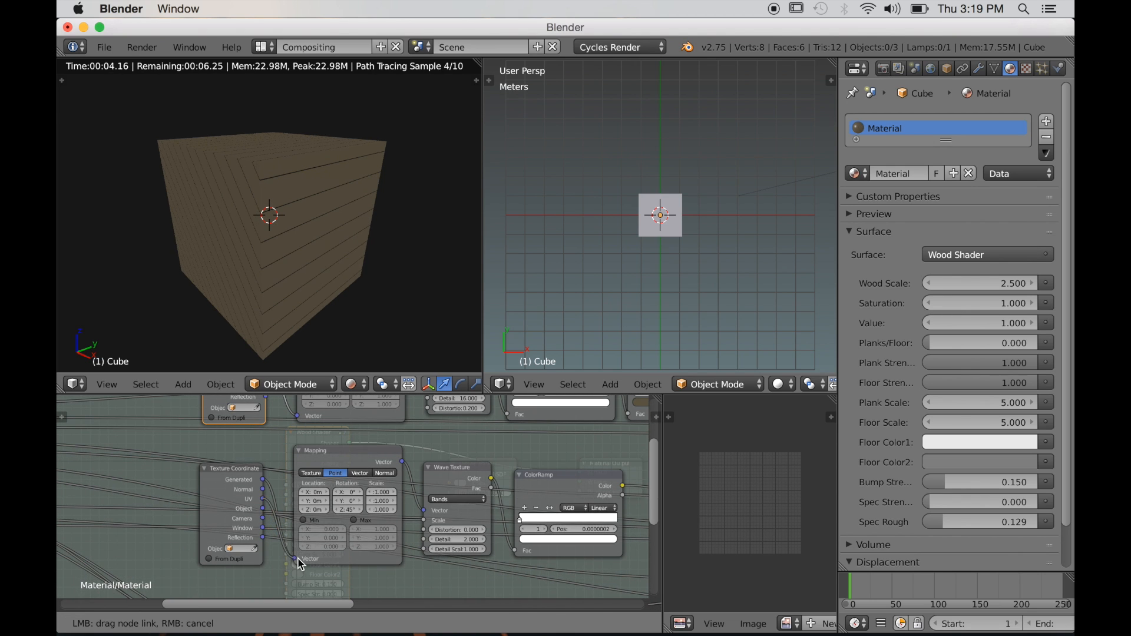
pyautogui.moveTo(301, 564); pyautogui.dragTo(296, 560)
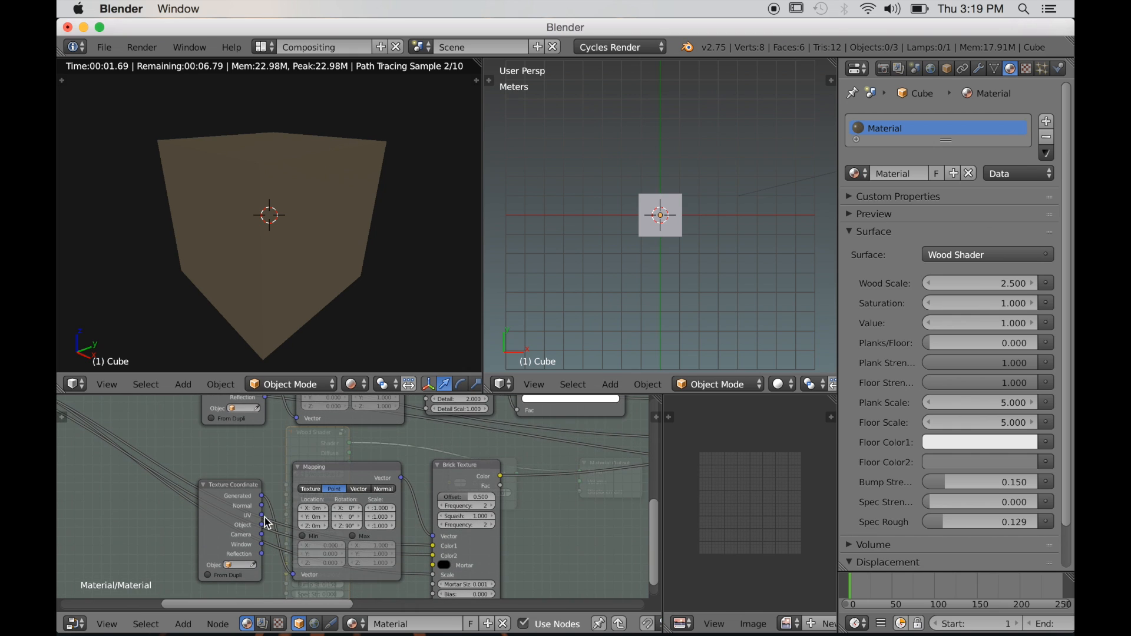
pyautogui.moveTo(265, 518); pyautogui.dragTo(296, 575)
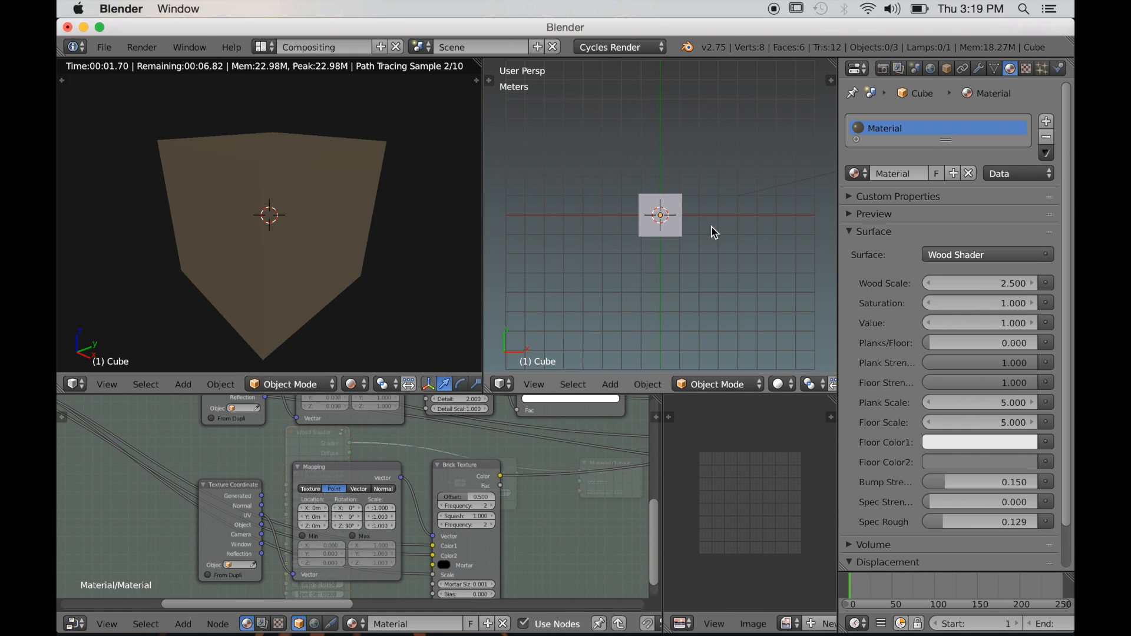
# Put the cube in Edit Mode, UV map it with Cube Projection, and check the wood texture on its faces.
pyautogui.press('Tab')
pyautogui.press('u')
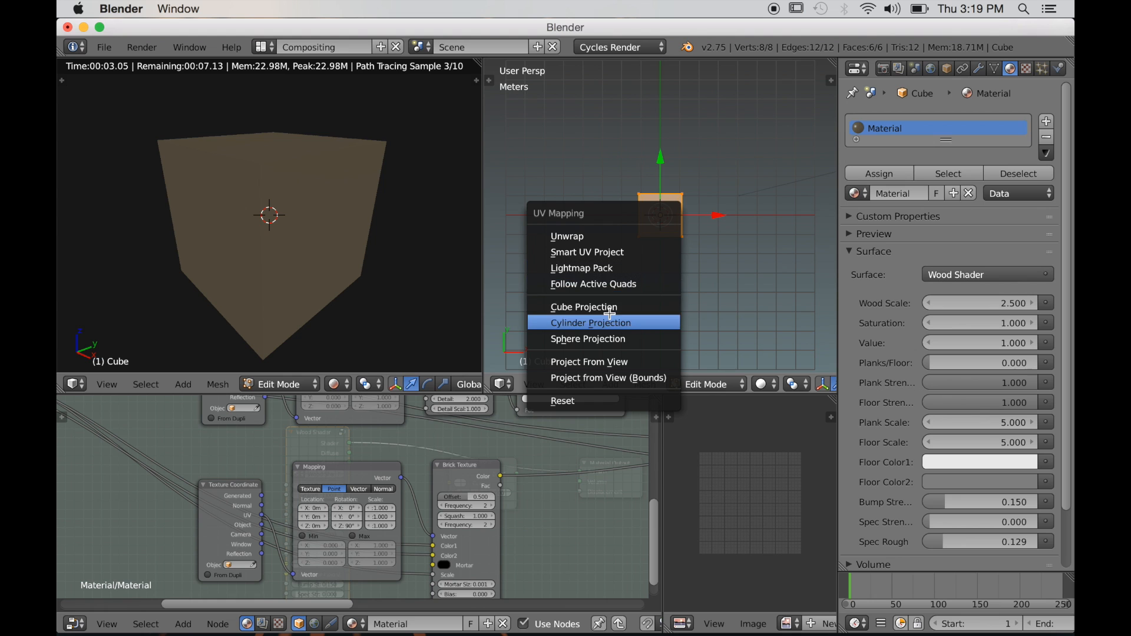
pyautogui.click(586, 307)
pyautogui.scroll(10, 317, 242)
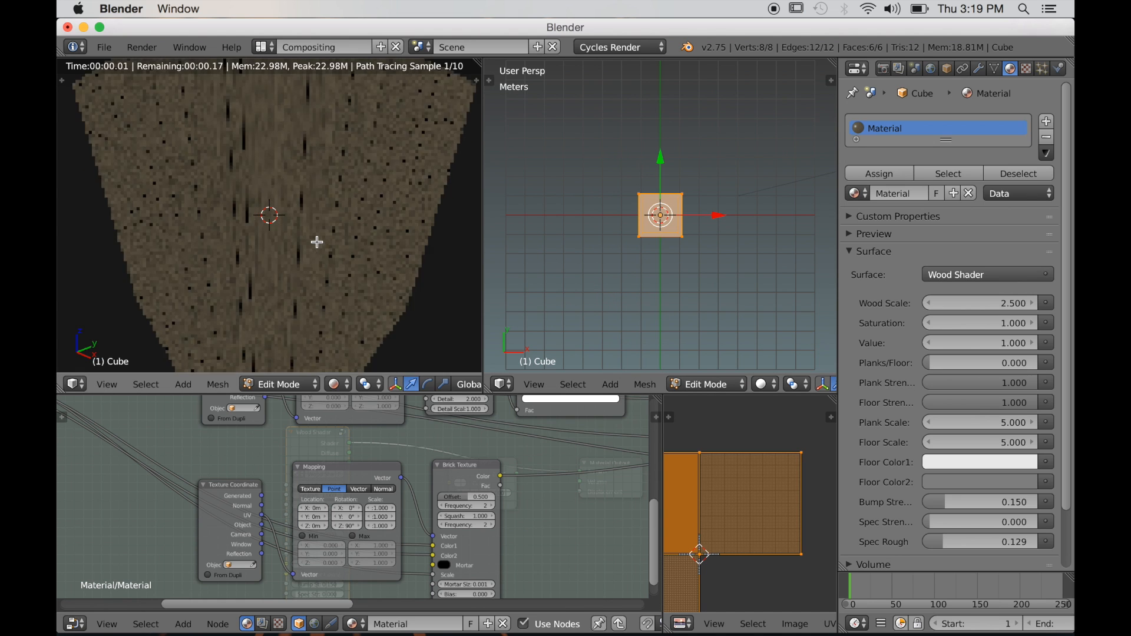
pyautogui.scroll(-8, 317, 242)
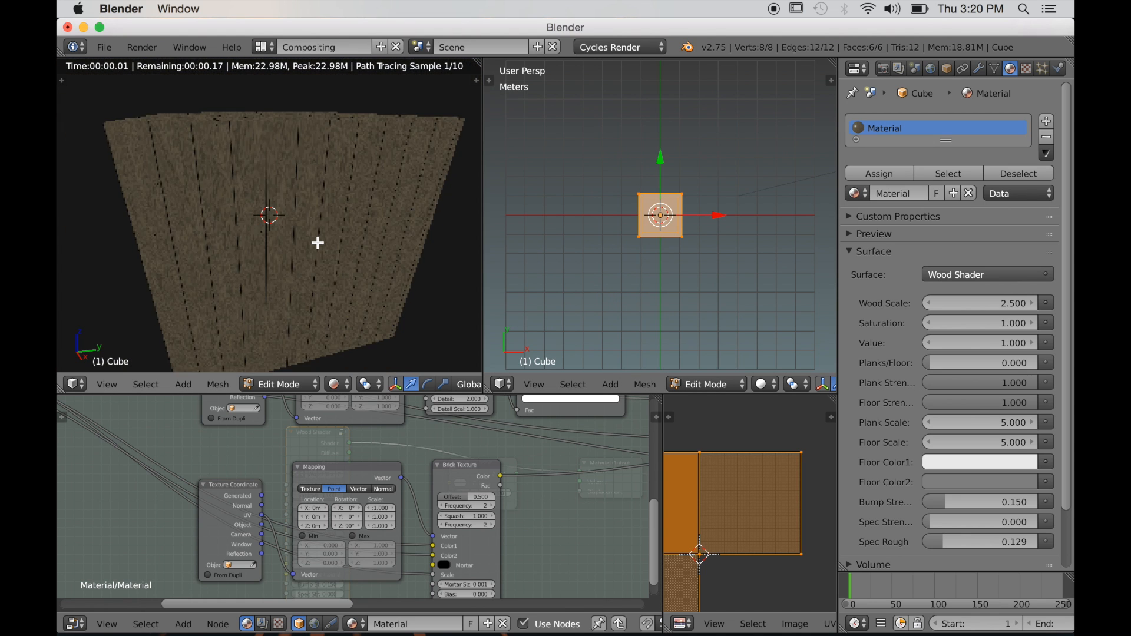
pyautogui.scroll(10, 295, 161)
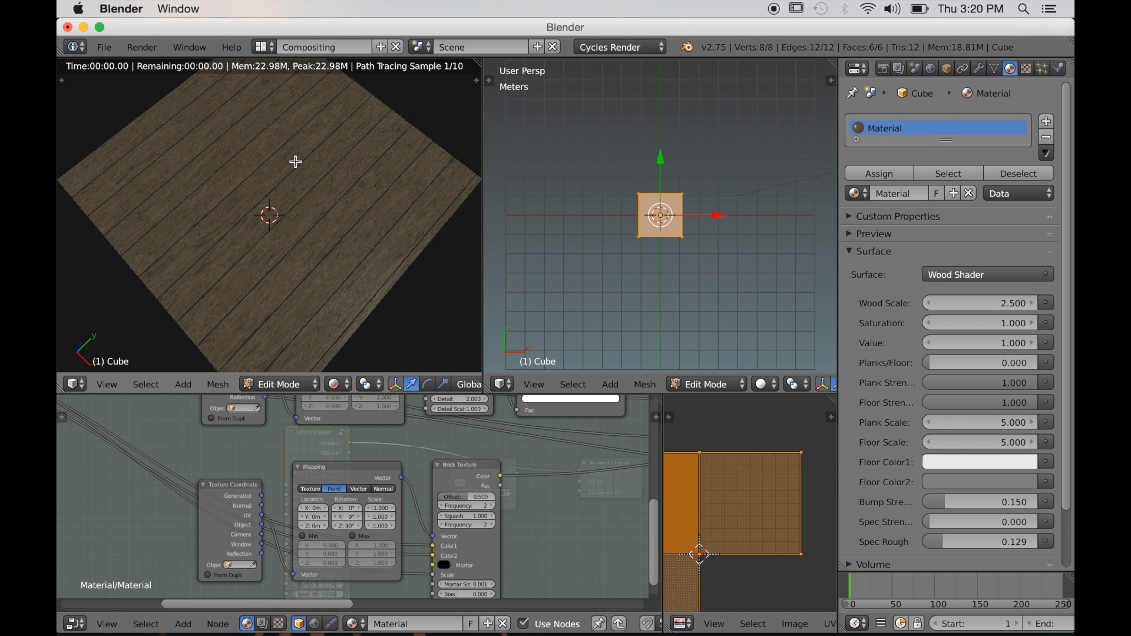
# Exit the node group, widen the Wood Shader node and move it away from the Diffuse BSDF node.
pyautogui.press('Tab')
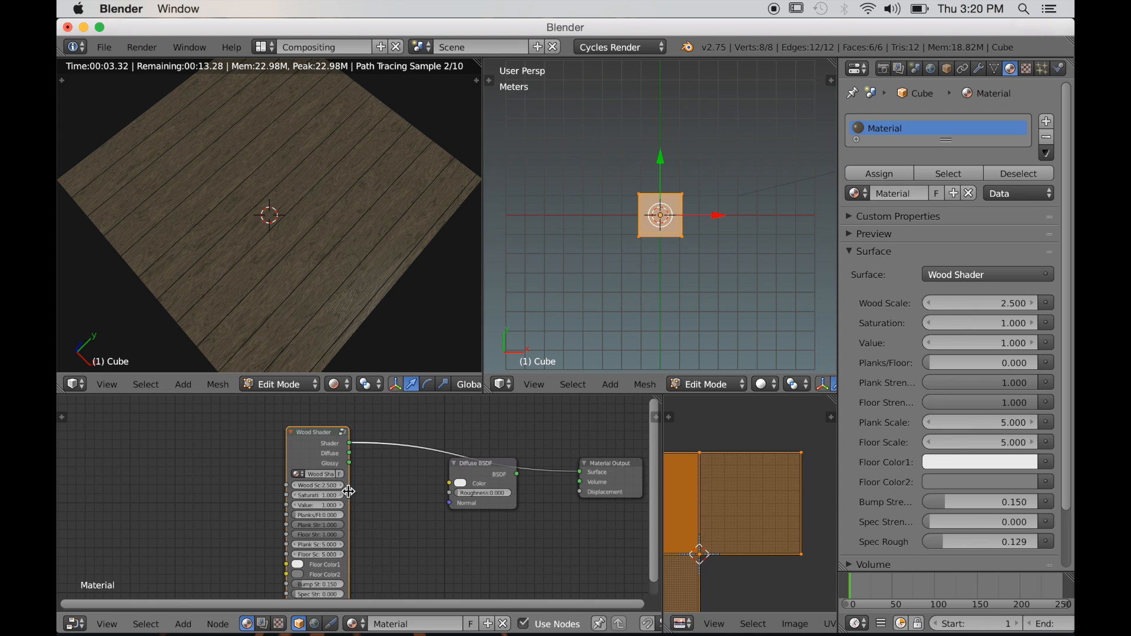
pyautogui.moveTo(349, 491); pyautogui.dragTo(390, 498)
pyautogui.moveTo(334, 454); pyautogui.dragTo(250, 453)
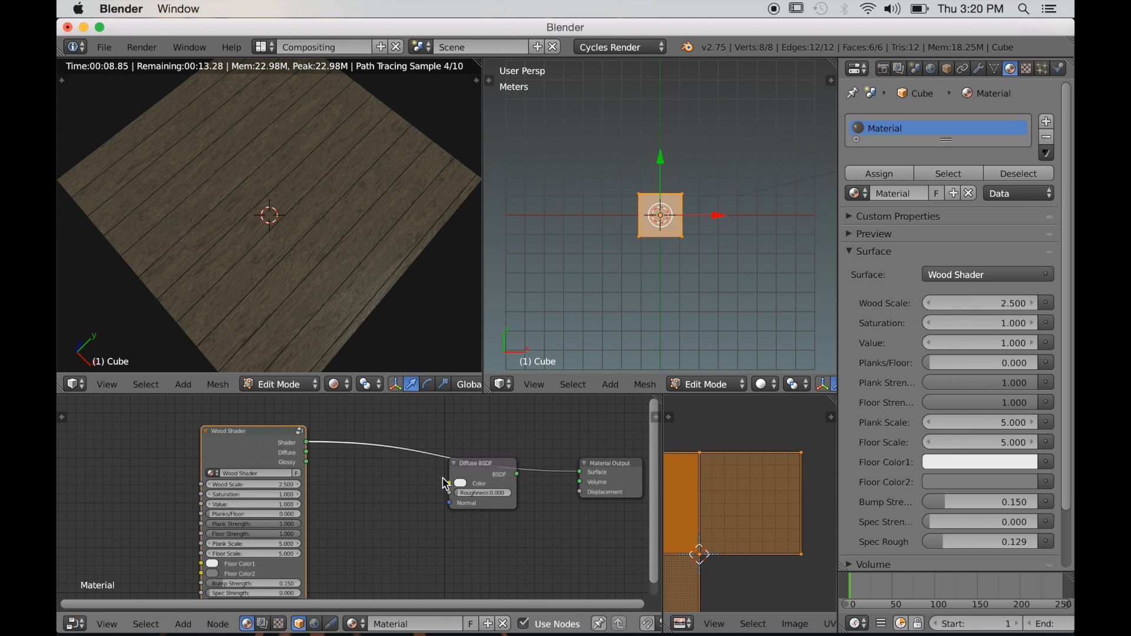
# Enable a custom color for the Wood Shader node and set it to a muted brown.
pyautogui.press('n')
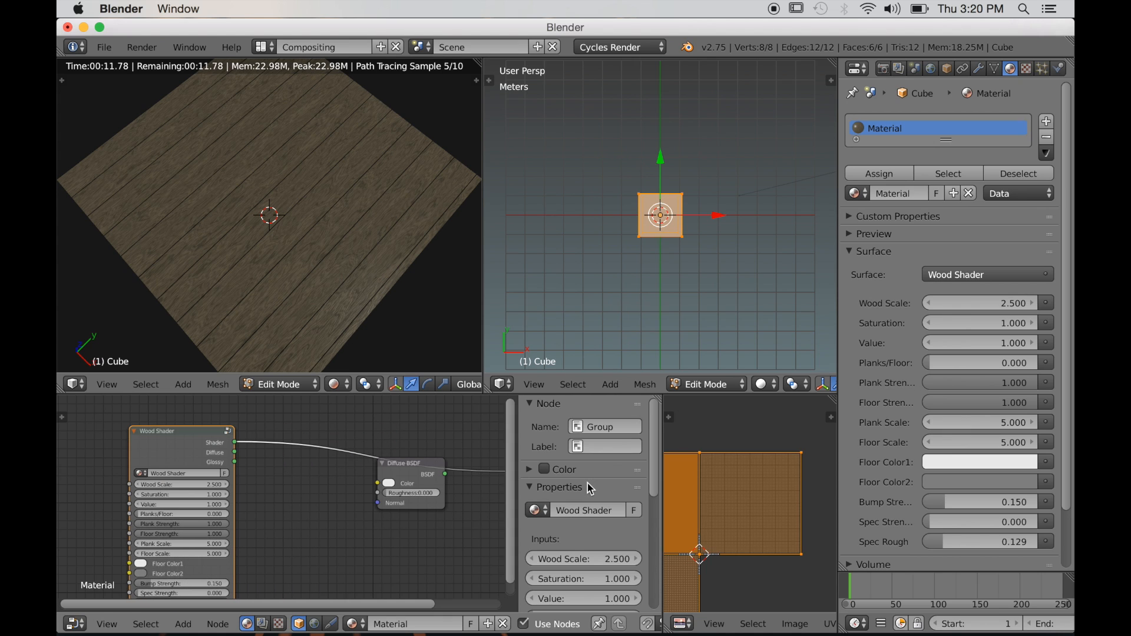
pyautogui.scroll(-3, 112, 472)
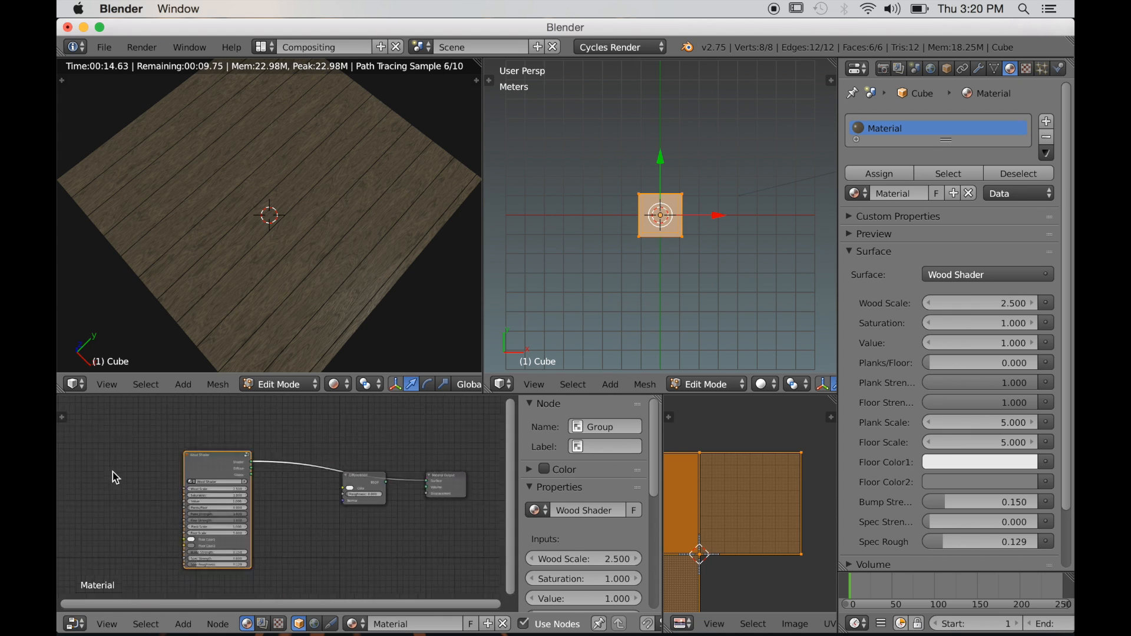
pyautogui.click(545, 471)
pyautogui.click(525, 470)
pyautogui.click(562, 508)
pyautogui.click(587, 369)
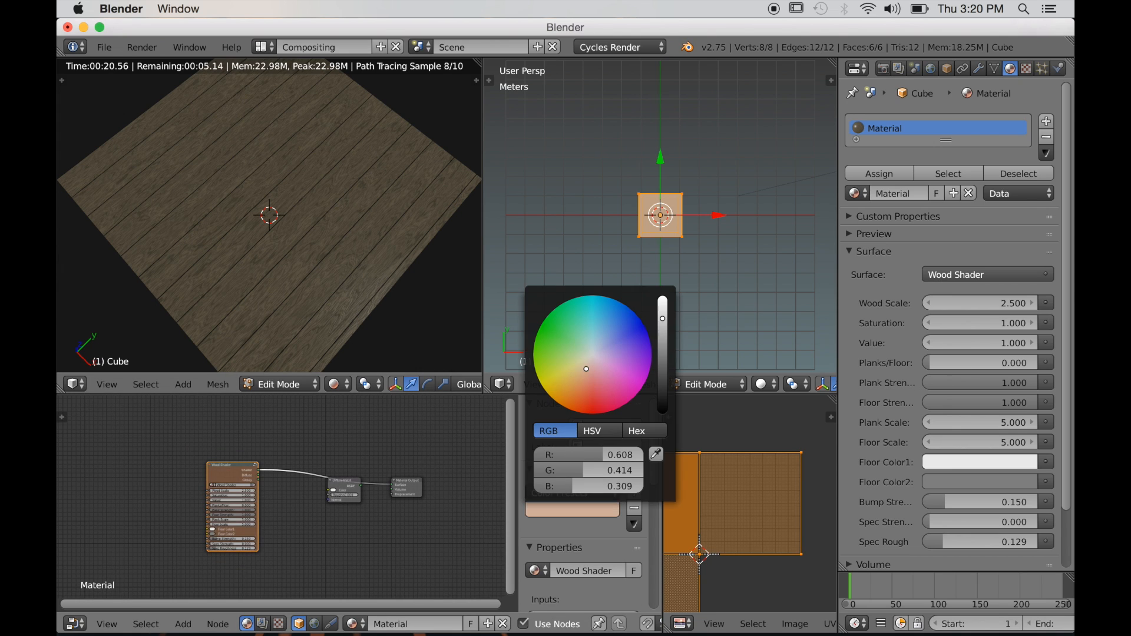
pyautogui.moveTo(662, 350); pyautogui.dragTo(662, 352)
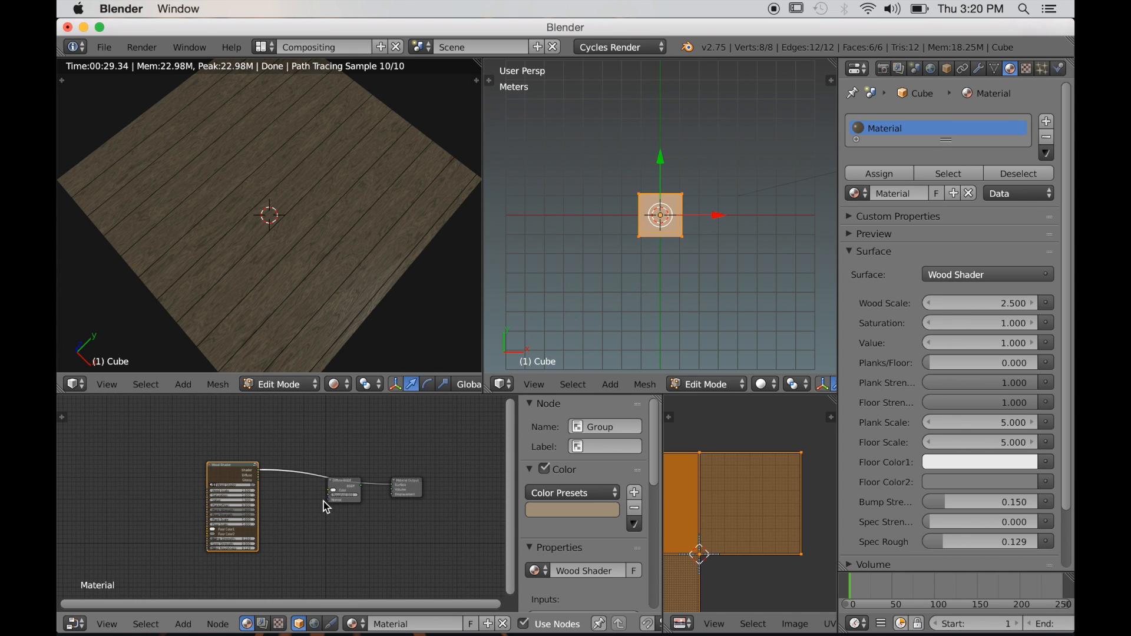
pyautogui.scroll(4, 325, 508)
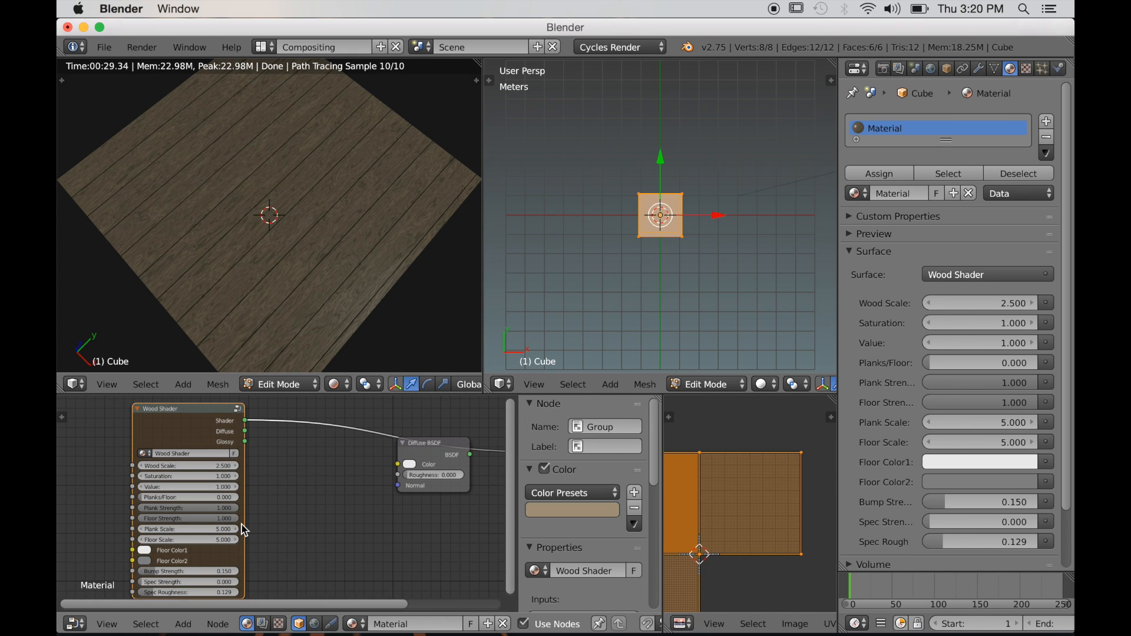